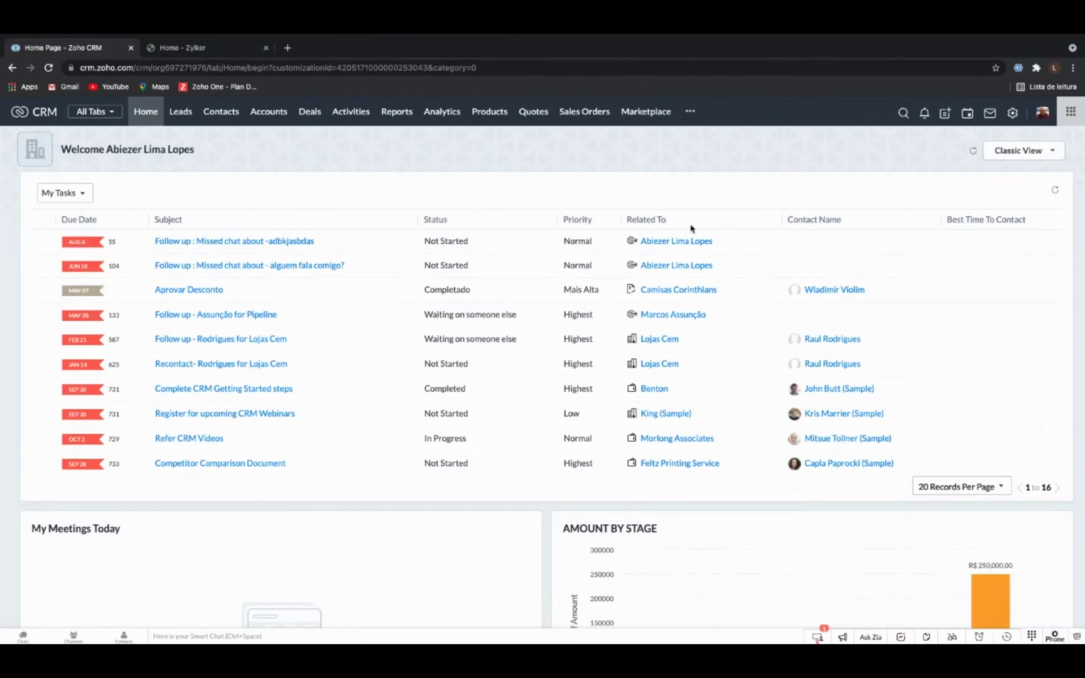
Scroll through the 16 tasks in My Tasks on Home, then go to Setup.
scroll(558, 328, "down", 2)
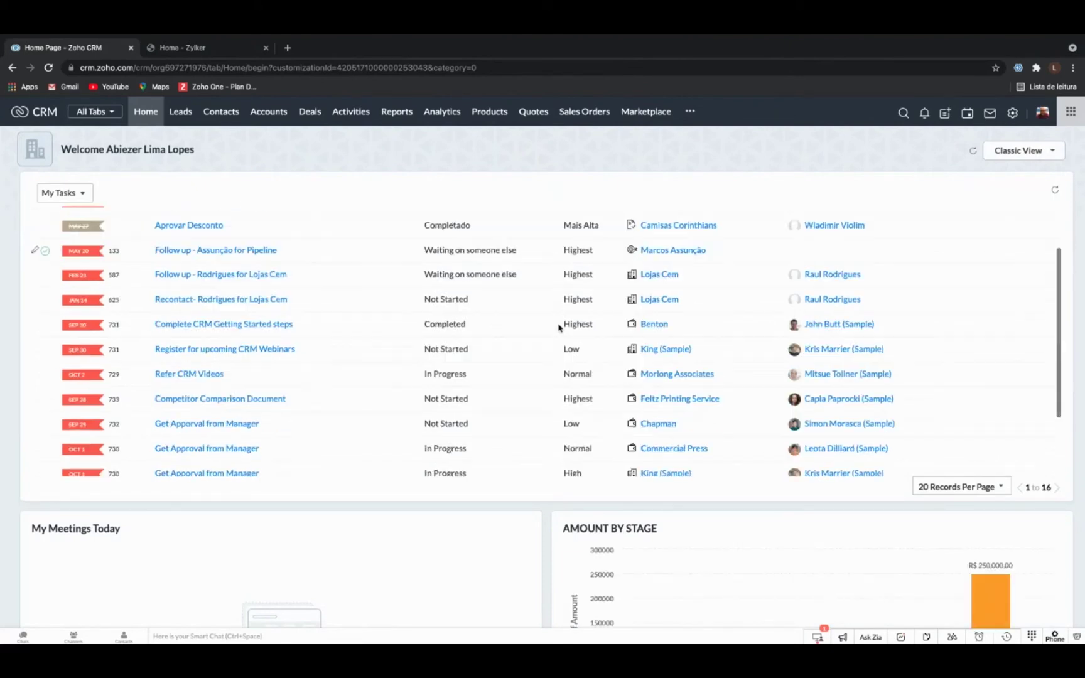
scroll(558, 327, "down", 3)
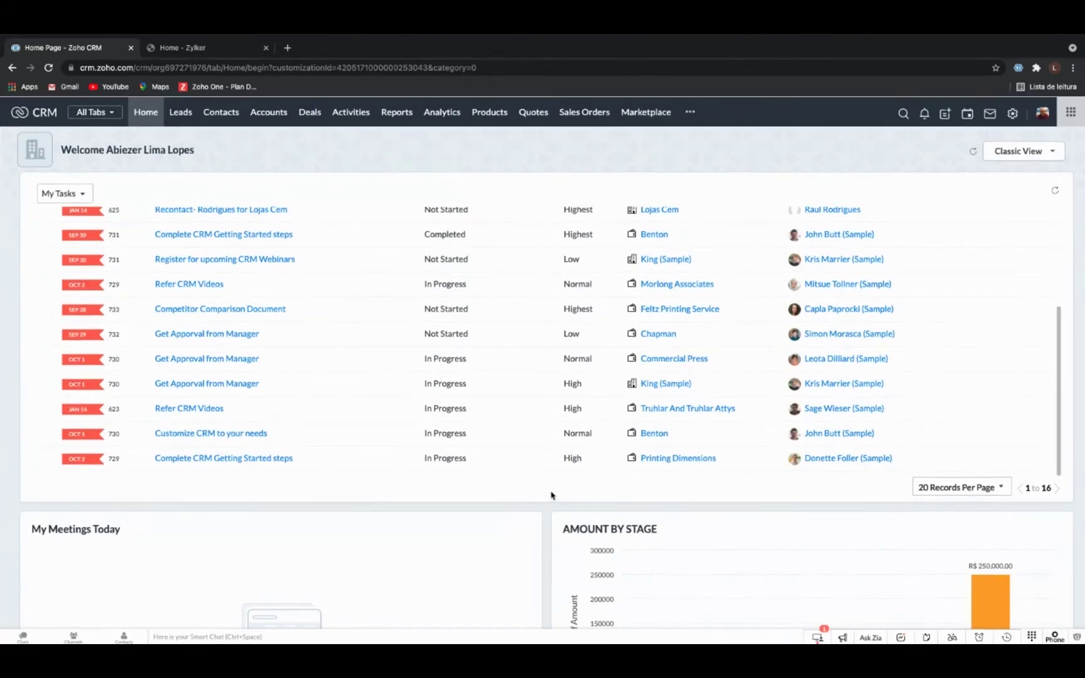
scroll(531, 382, "up", 3)
scroll(531, 383, "up", 2)
scroll(535, 525, "down", 3)
scroll(541, 525, "up", 3)
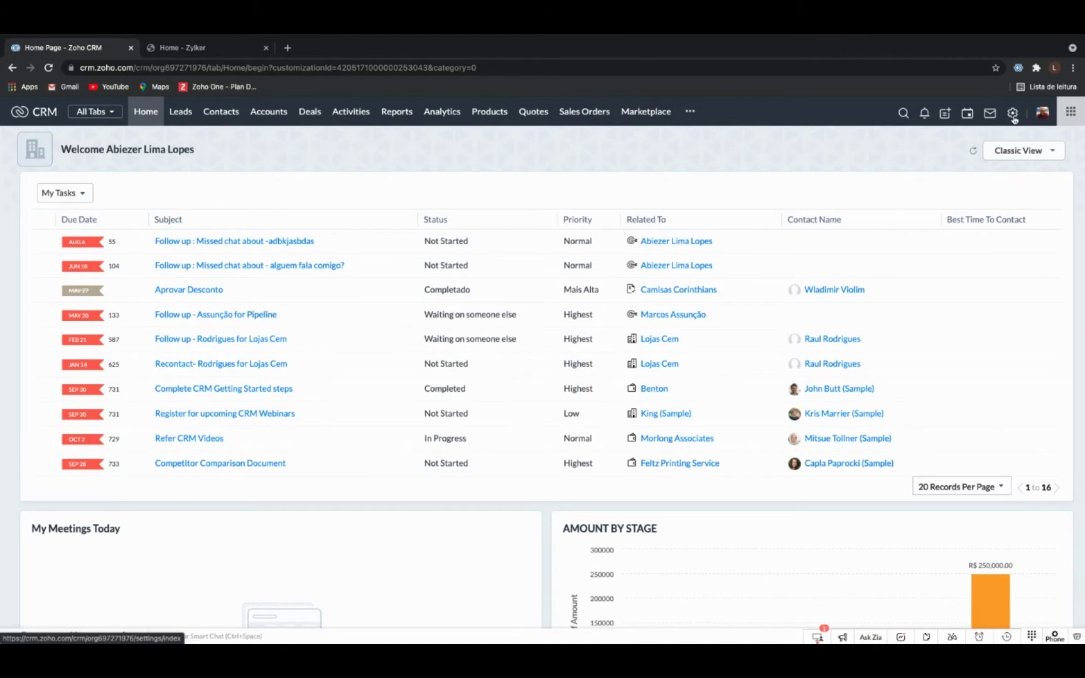
left_click(1013, 115)
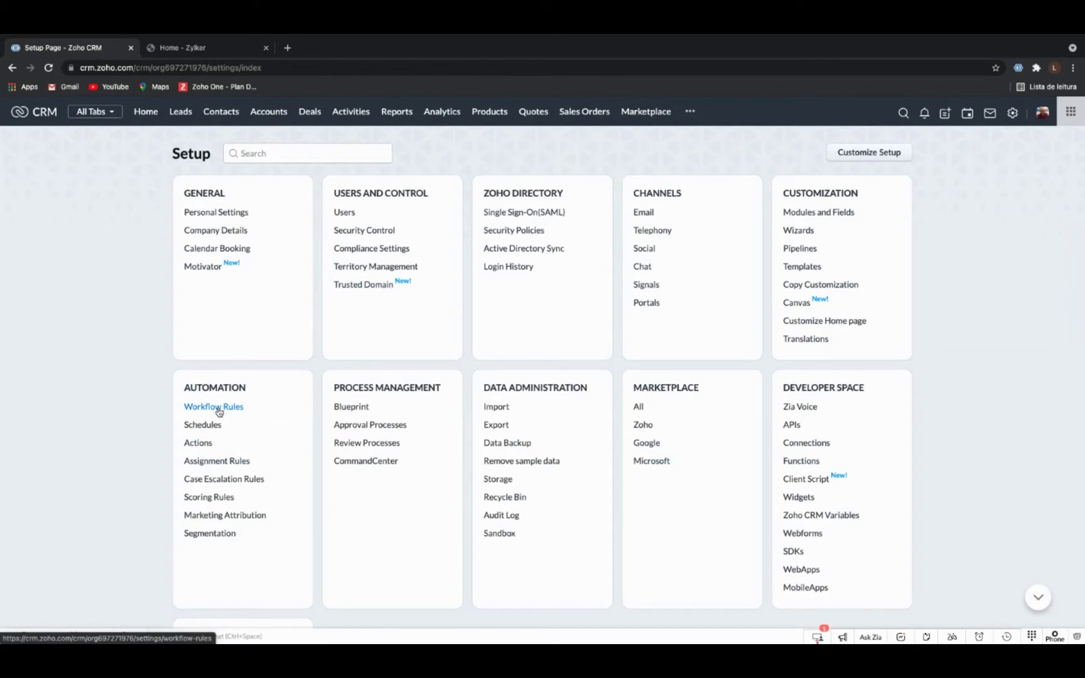
Go to Workflow Rules under Automation and begin a new rule with + Create Rule.
left_click(218, 409)
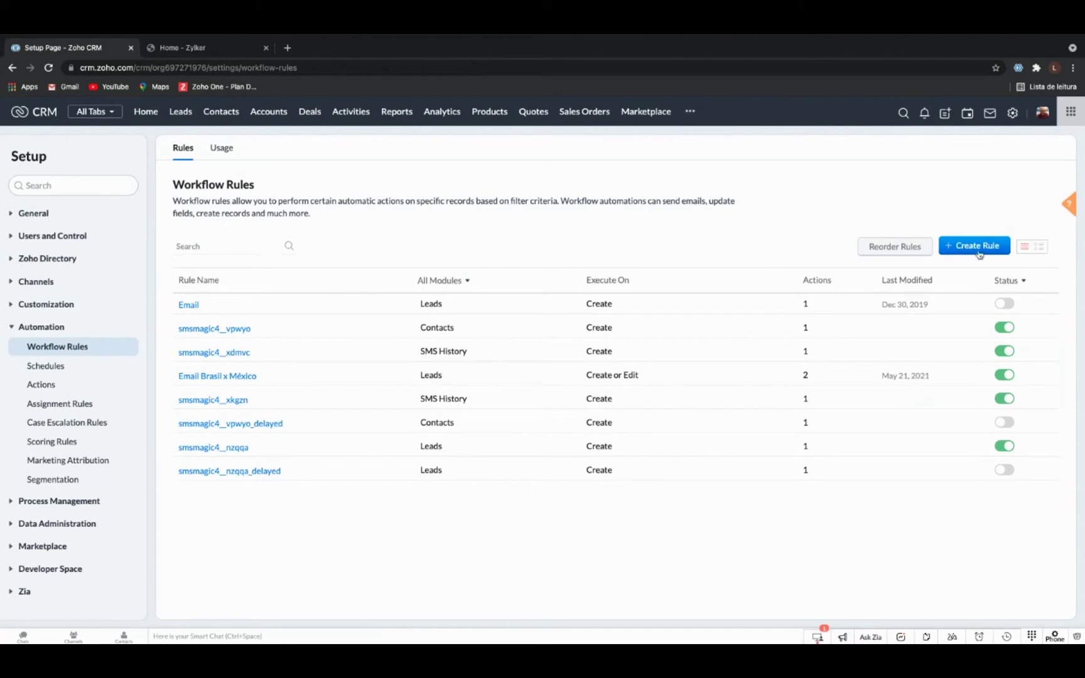
left_click(965, 252)
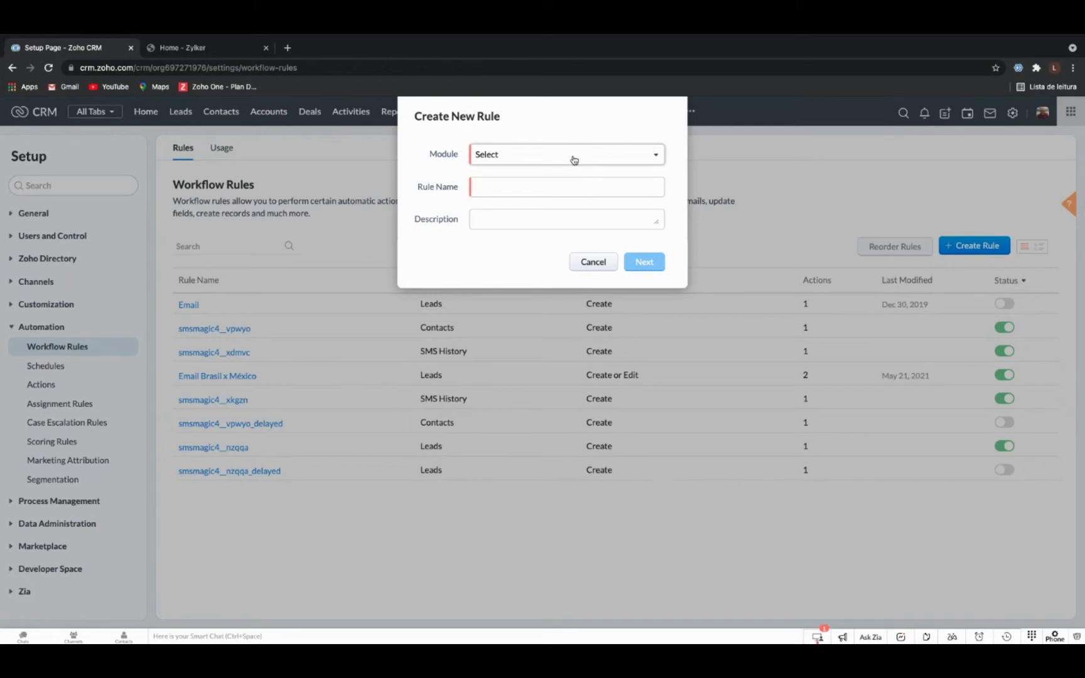
Create the rule for the Leads module with the name 'Email Boasvindas'.
left_click(573, 159)
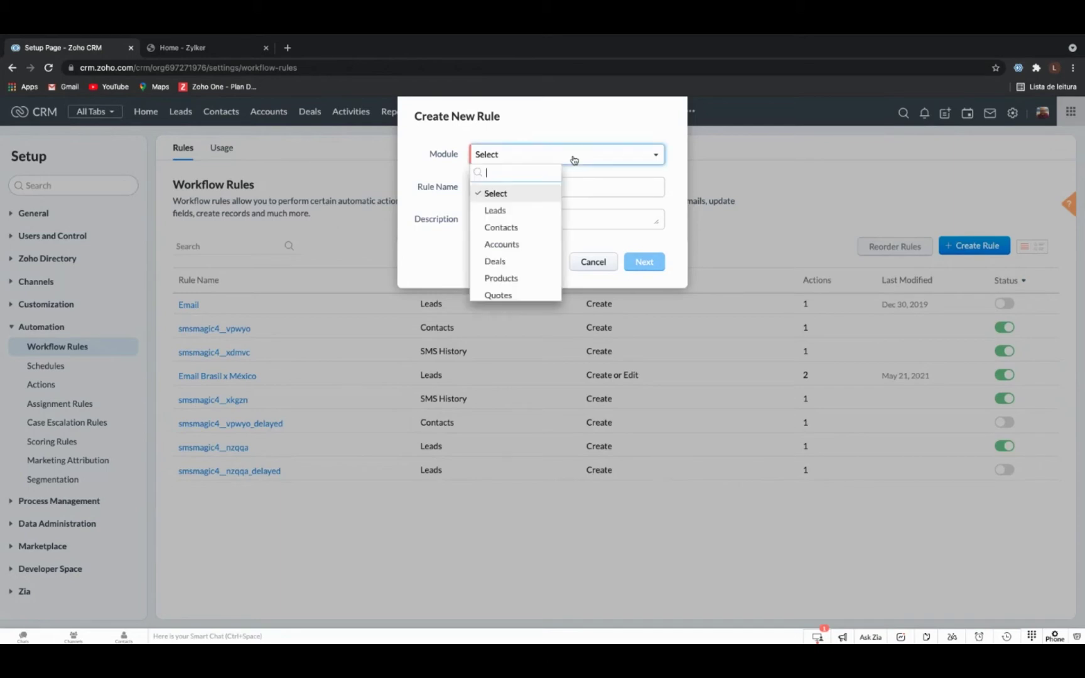
left_click(518, 210)
left_click(512, 184)
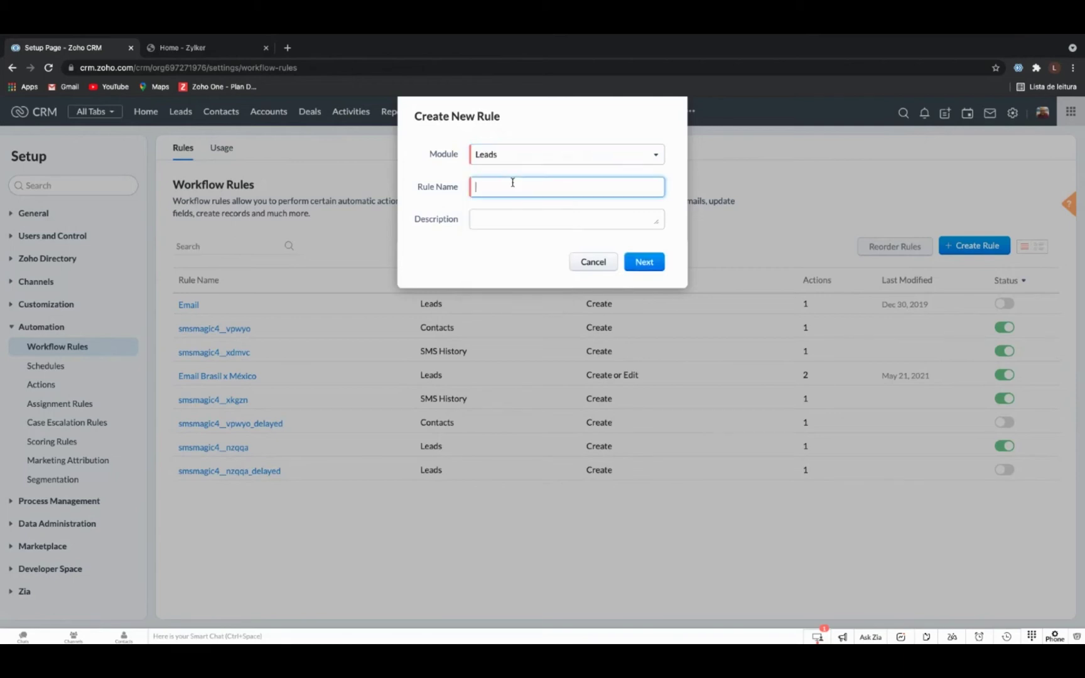
type("Email Boasvindas")
Set the rule to run on a record action when a lead is created.
left_click(651, 262)
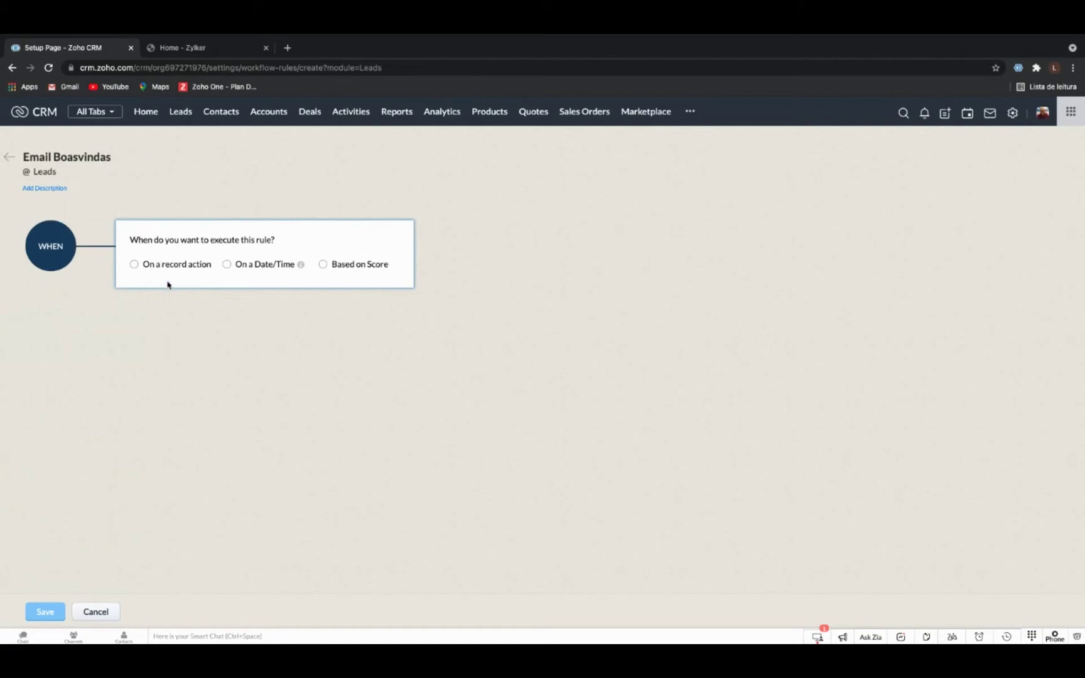
left_click(153, 268)
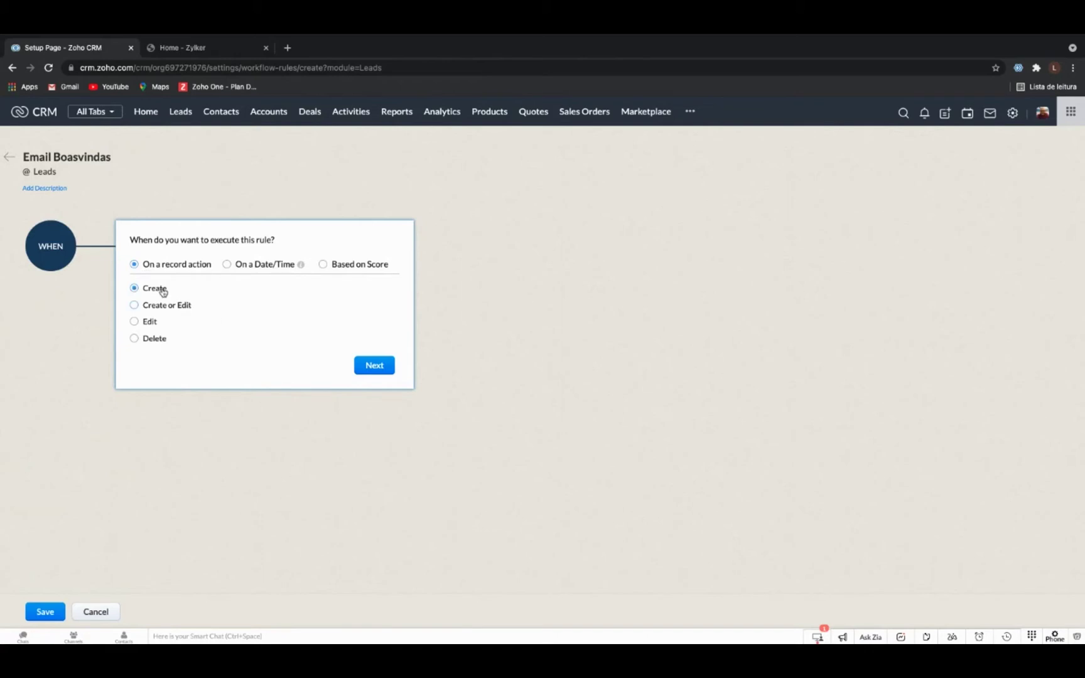
left_click(380, 369)
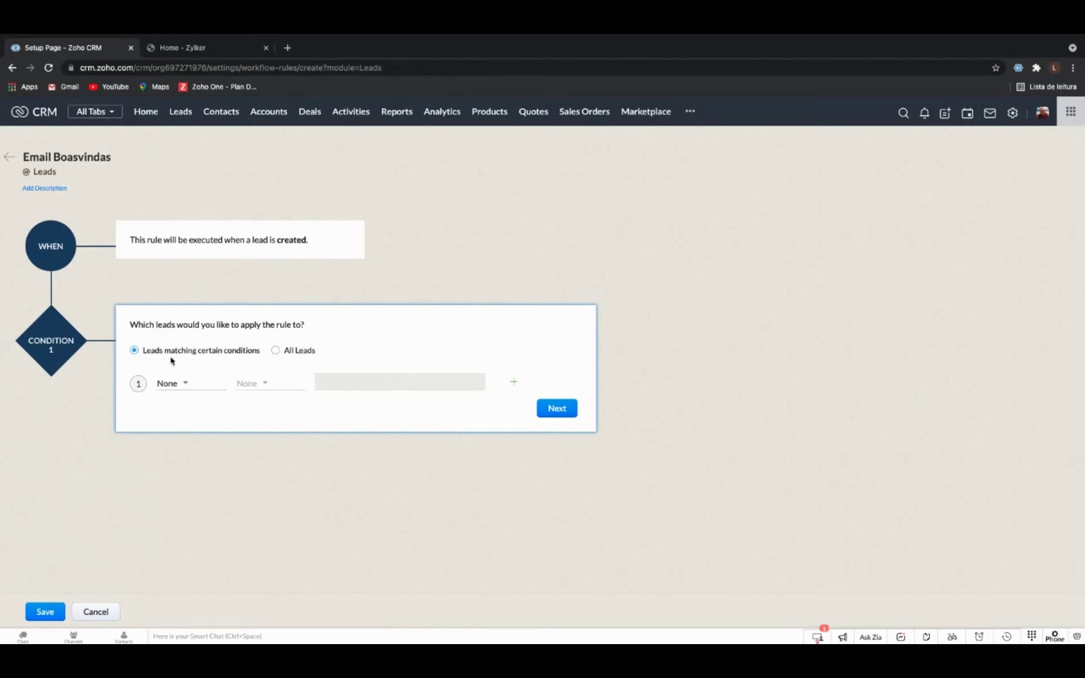
Set Condition 1 to the Country field with the contains operator.
left_click(192, 388)
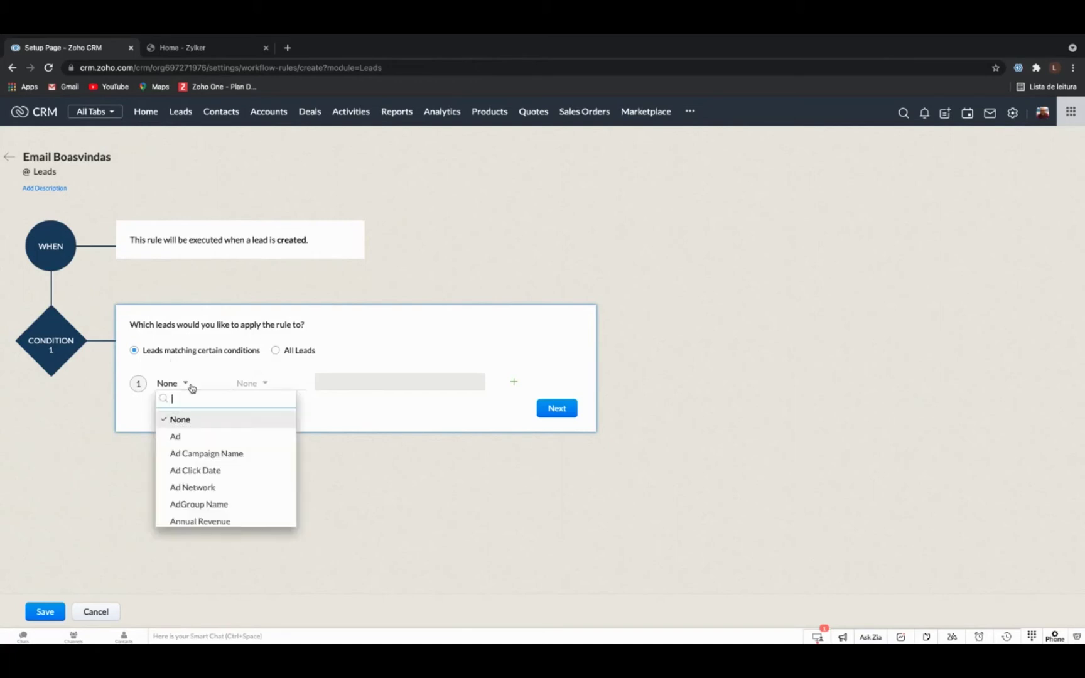
type("coun")
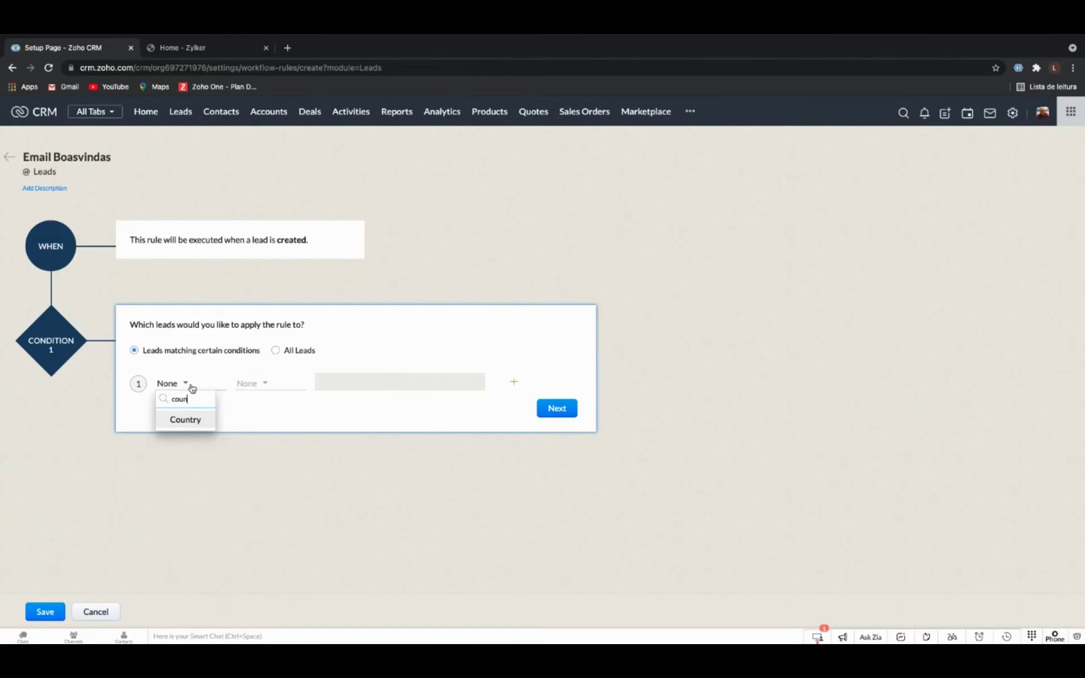
left_click(198, 421)
left_click(257, 391)
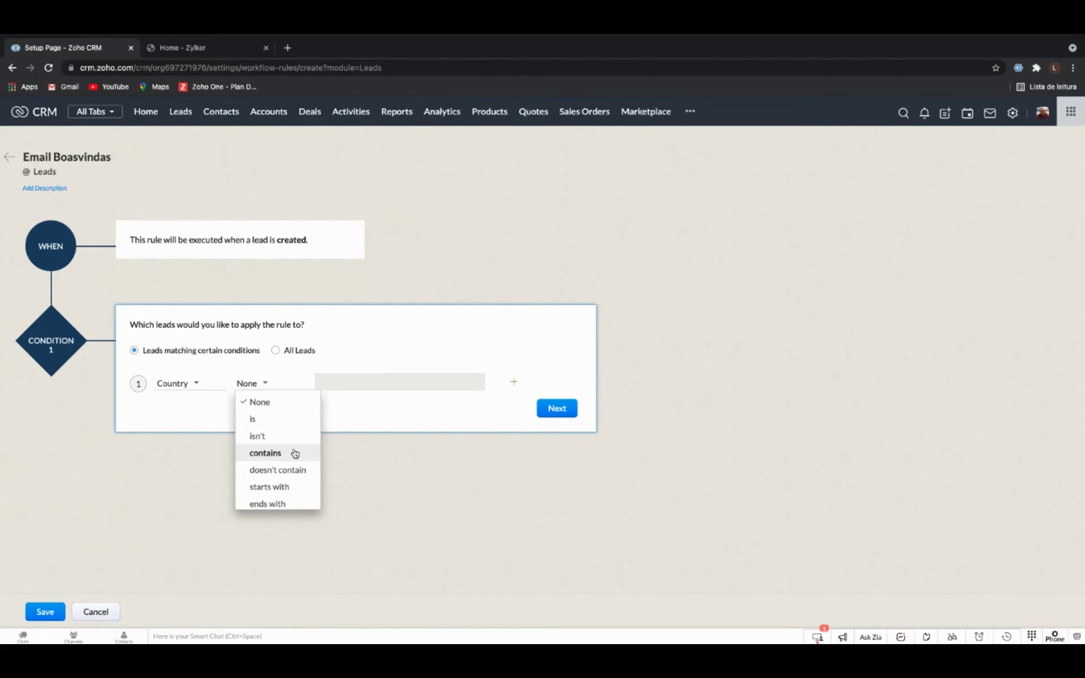
left_click(301, 452)
Enter 'Brasil' as the Country condition value, correcting the earlier typos.
left_click(327, 383)
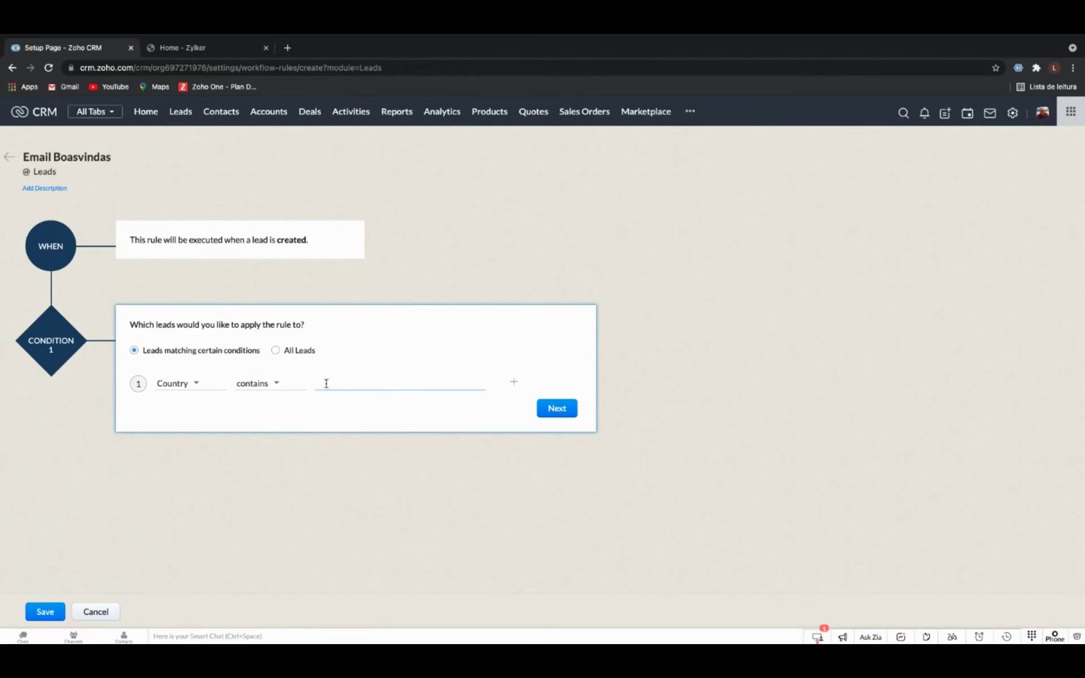
type("Bra")
type("zil")
key("BackSpace")
key("BackSpace")
key("BackSpace")
key("BackSpace")
key("BackSpace")
key("BackSpace")
type("Br")
key("BackSpace")
key("BackSpace")
key("BackSpace")
type("Ba")
key("BackSpace")
type("rasil")
Confirm the Country contains Brasil condition and add a Notify via Email instant action.
left_click(552, 409)
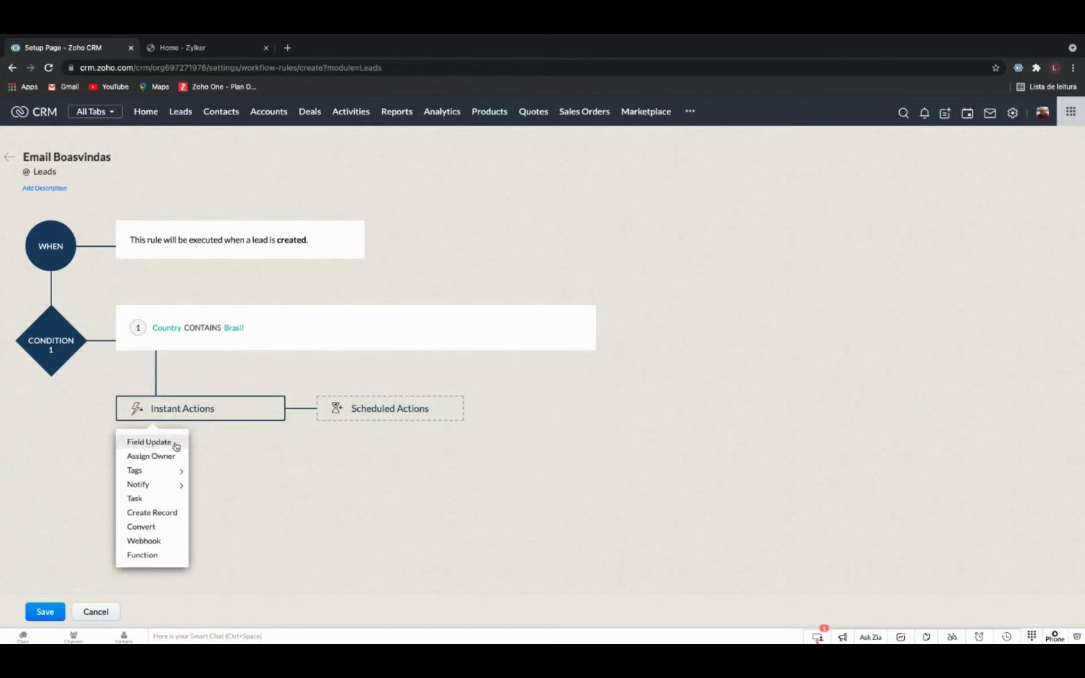
mouse_move(165, 488)
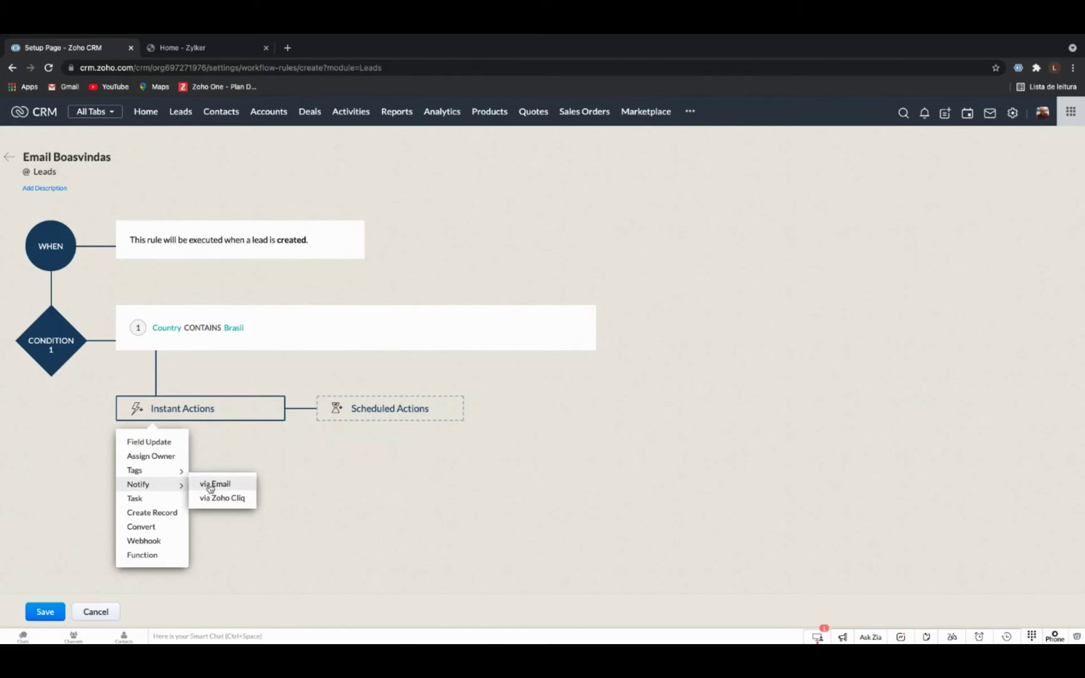
left_click(210, 490)
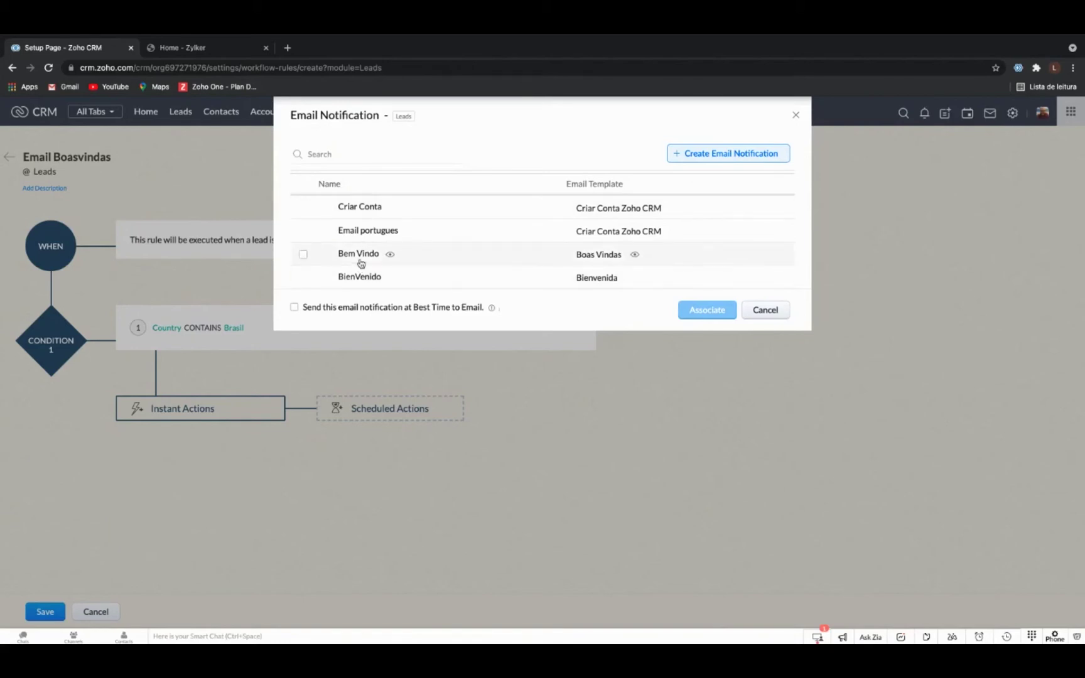
Select the Bem Vindo email notification and associate it with the rule.
left_click(304, 255)
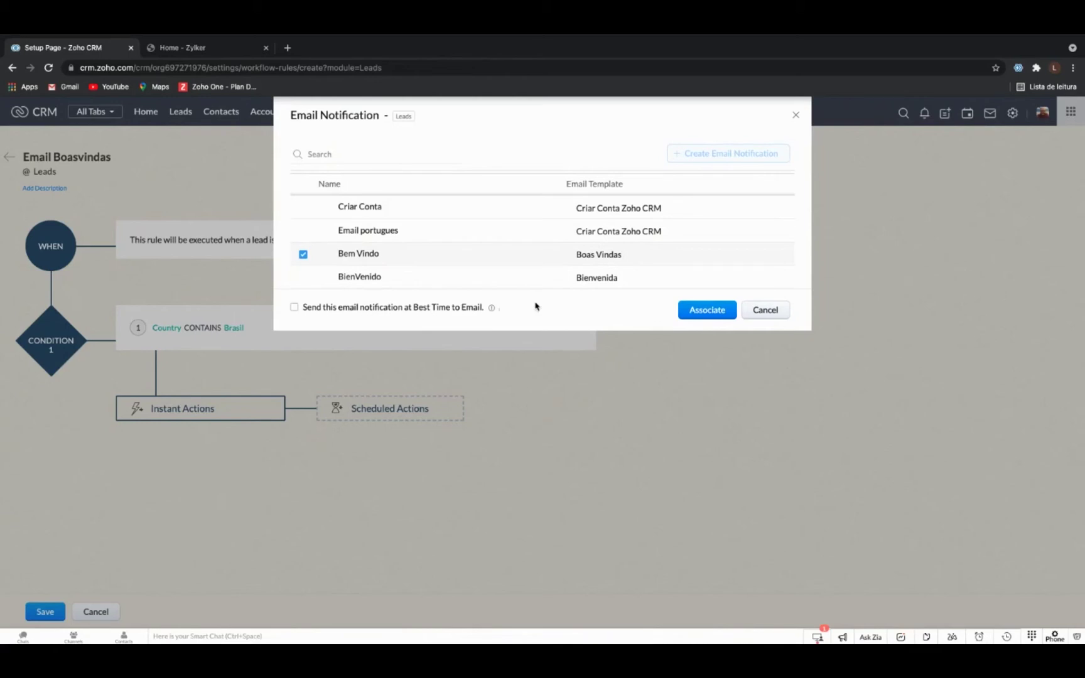
left_click(702, 316)
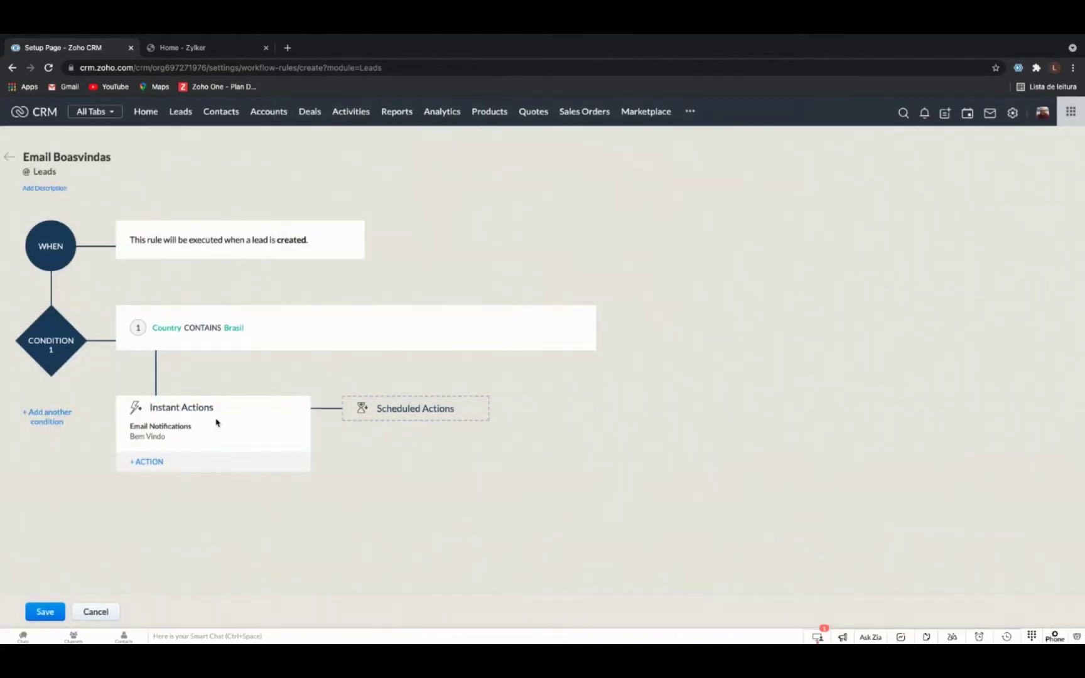
mouse_move(152, 437)
left_click(157, 438)
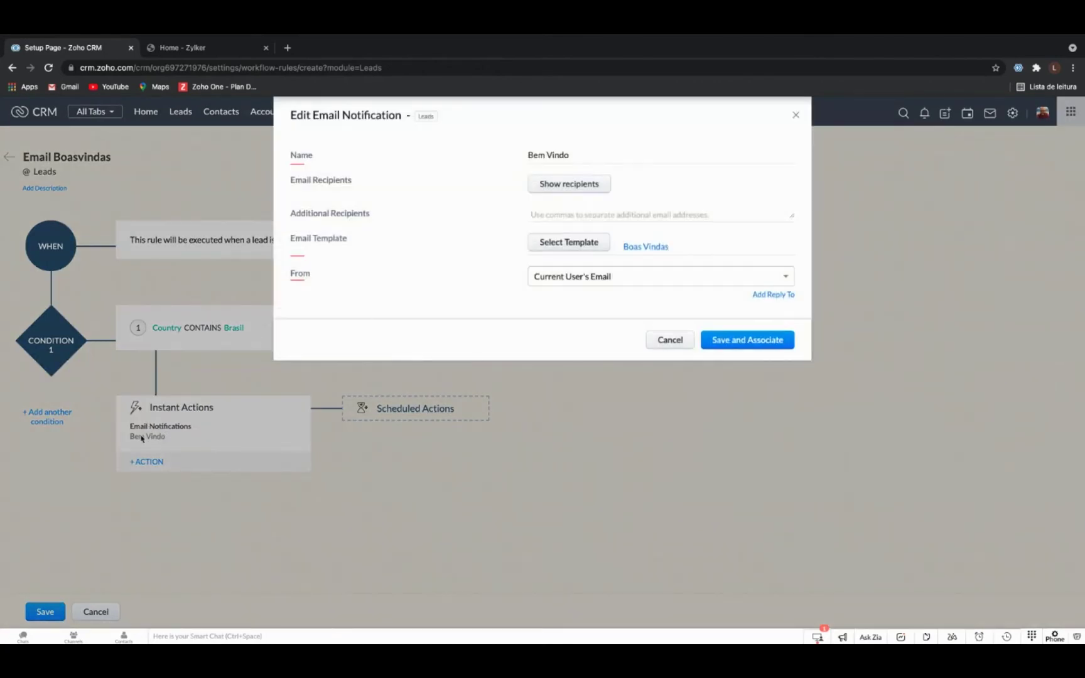
left_click(572, 188)
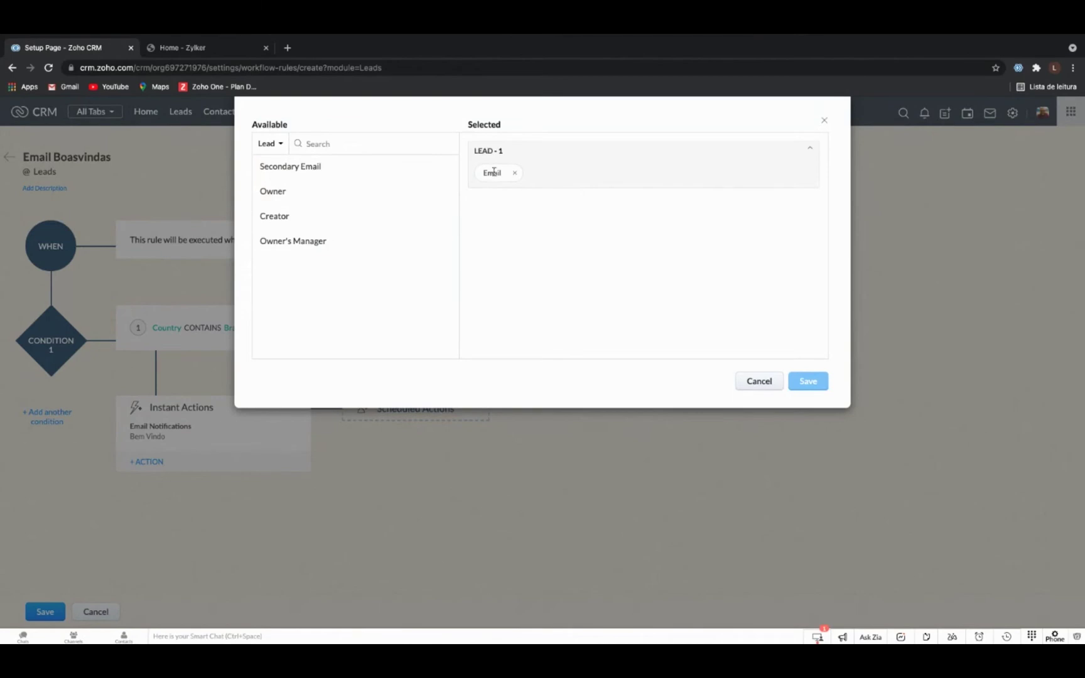
mouse_move(339, 193)
left_click(822, 123)
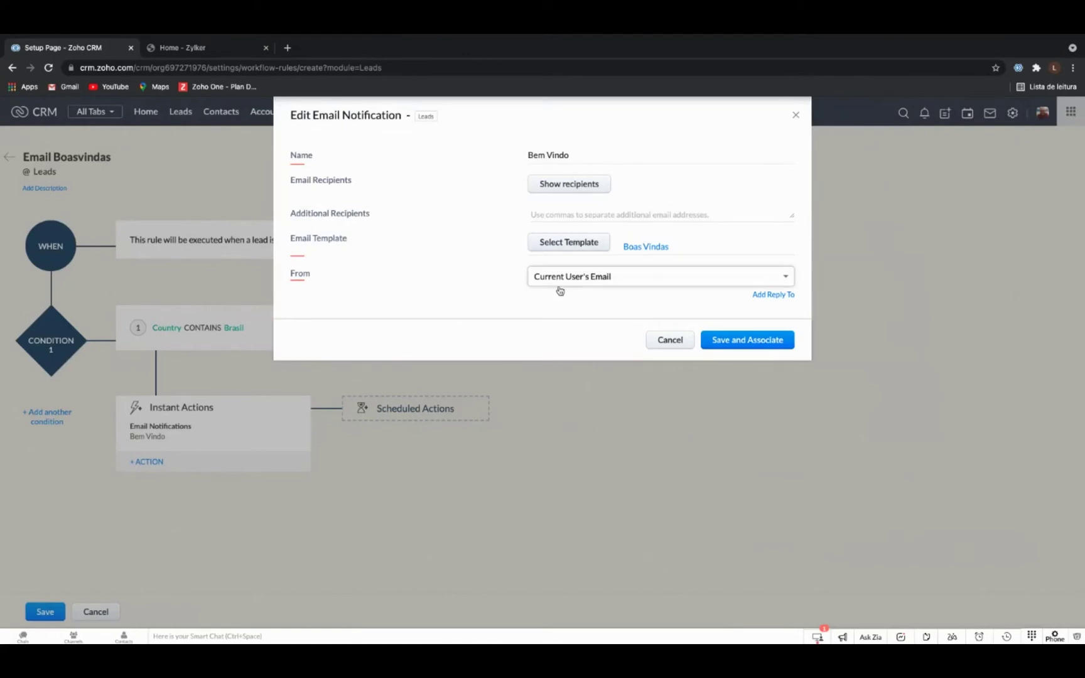
Keep Current User's Email as the sender and save the Bem Vindo notification to the rule.
left_click(602, 279)
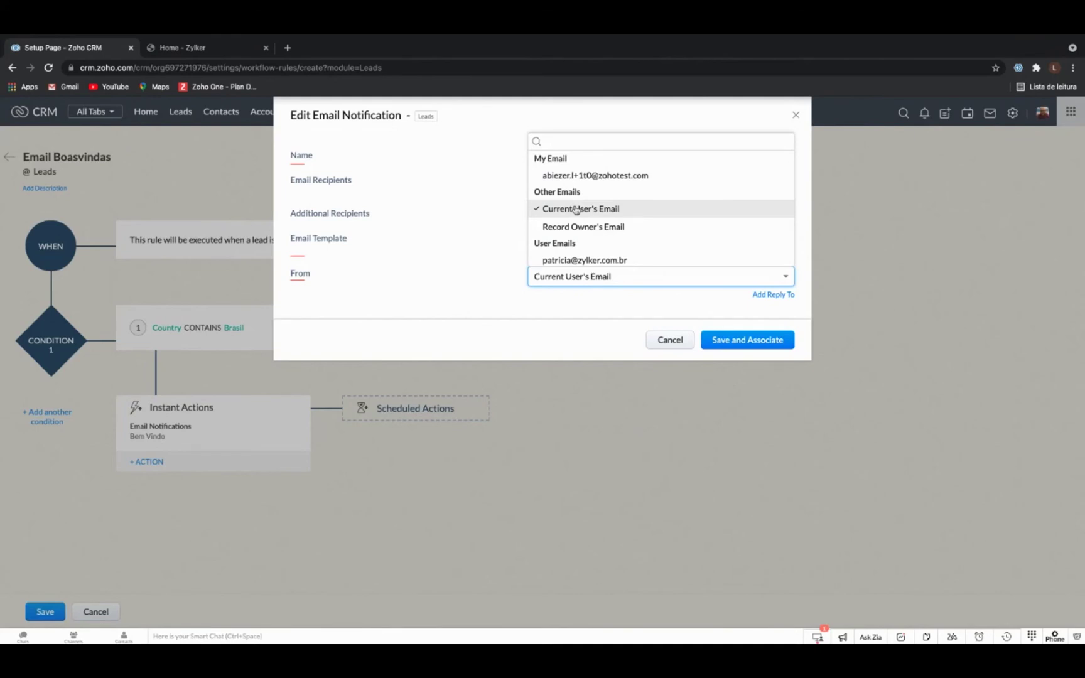
scroll(589, 226, "down", 1)
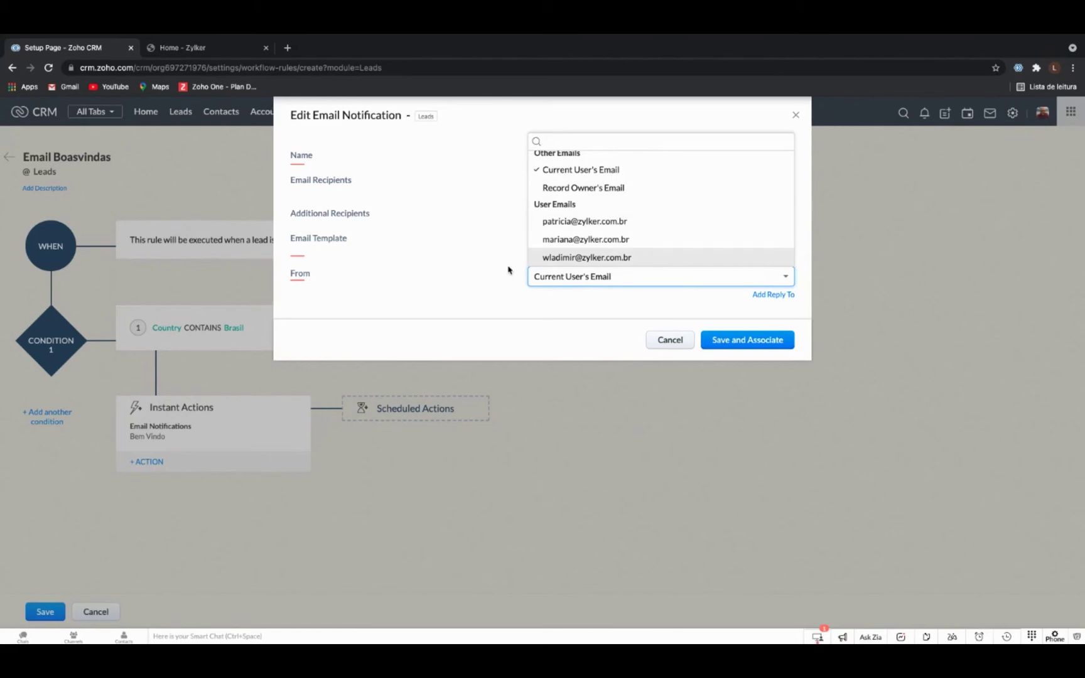
scroll(565, 223, "up", 1)
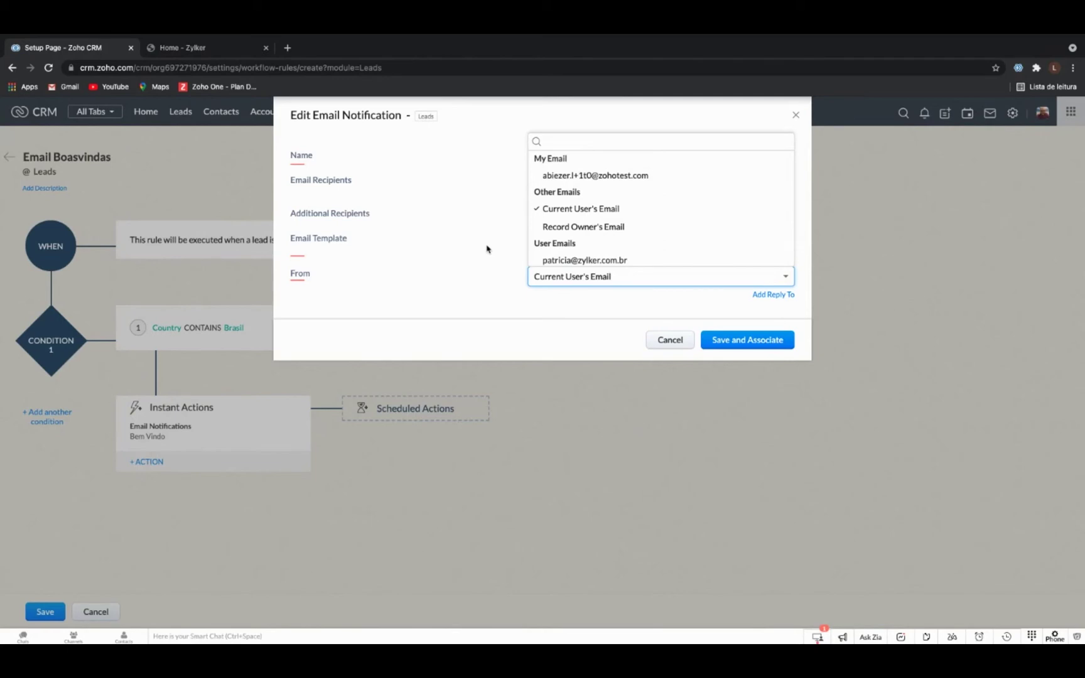
left_click(482, 293)
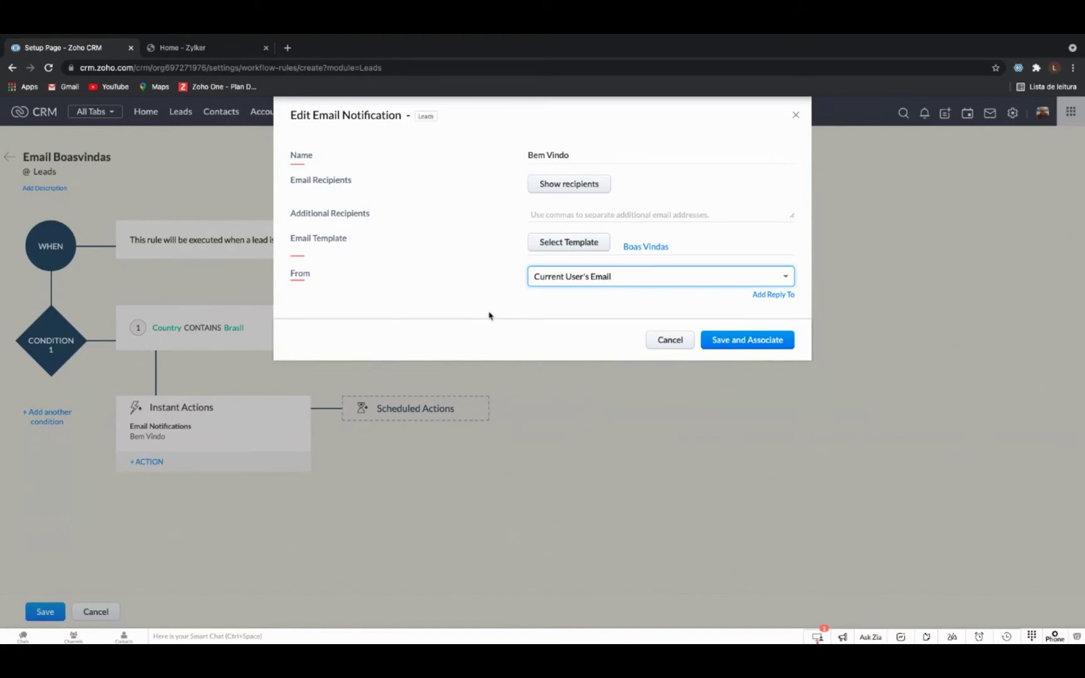
left_click(736, 340)
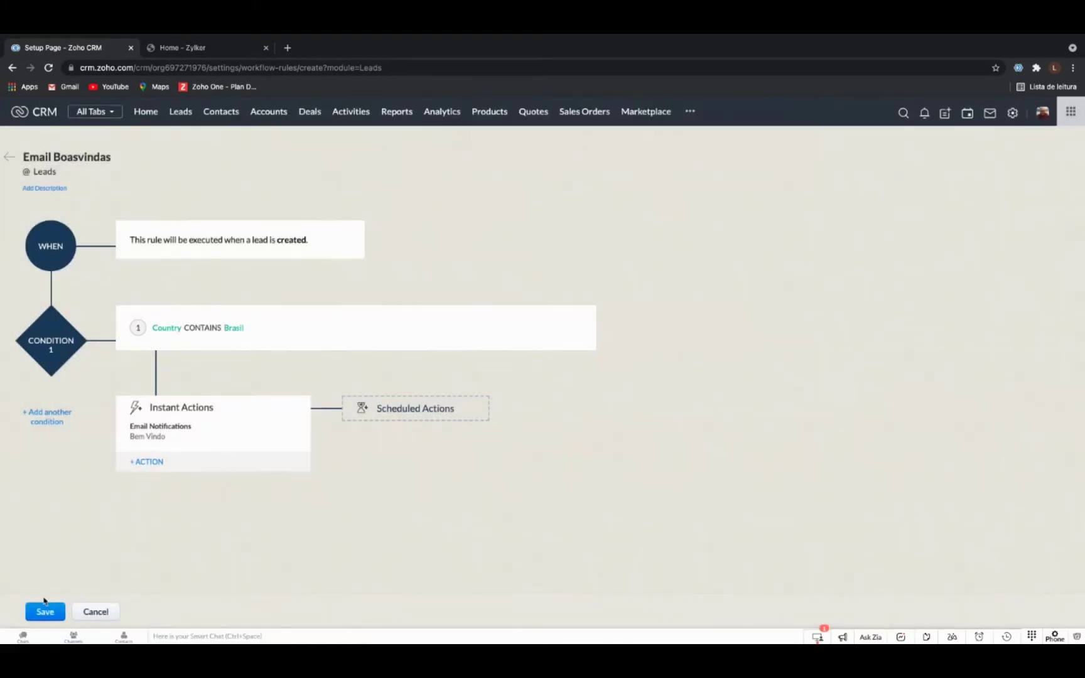
Save Email Boasvindas as an active Leads rule on Create with 1 action.
left_click(45, 612)
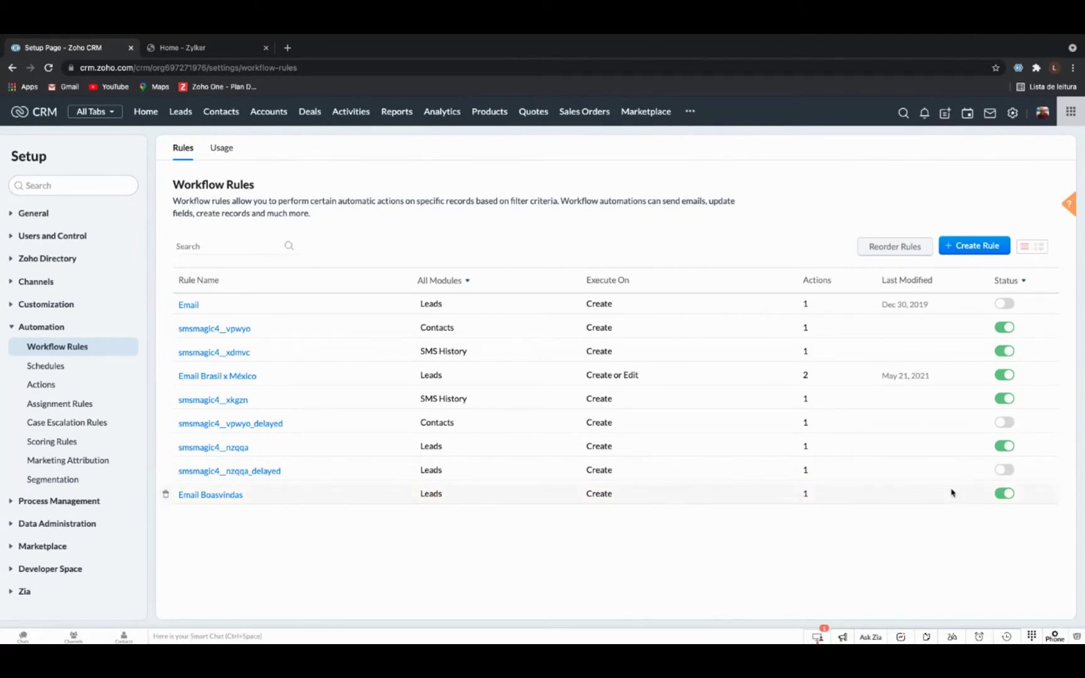
Cancel deactivating Email Boasvindas, then open Leads and switch to the Zylker website.
left_click(1005, 494)
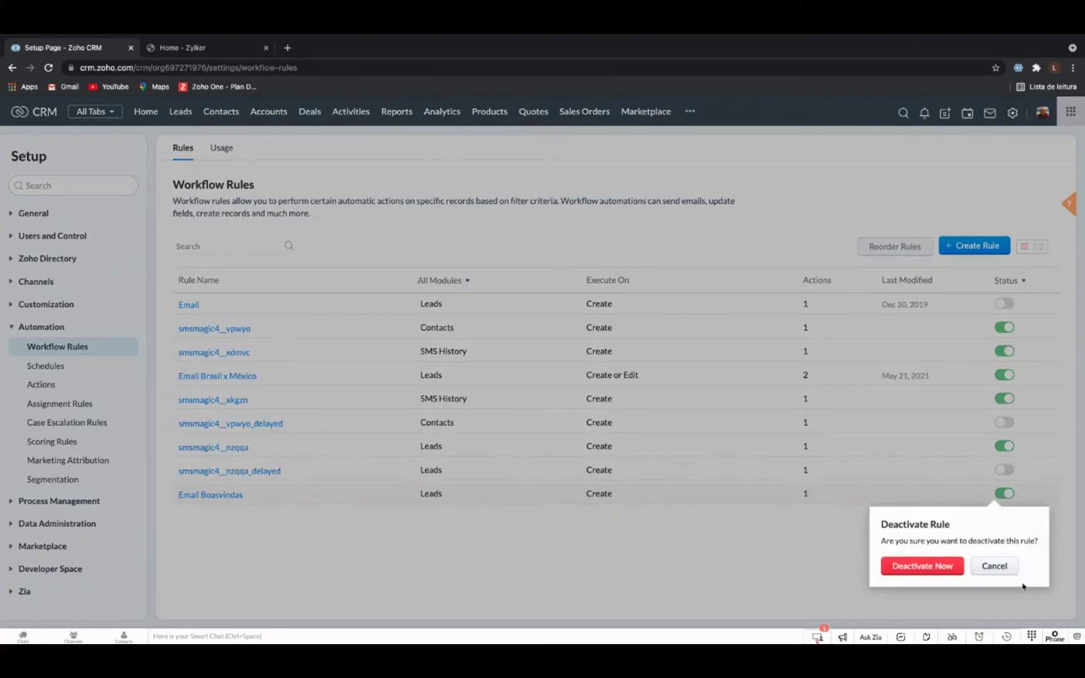
left_click(1009, 573)
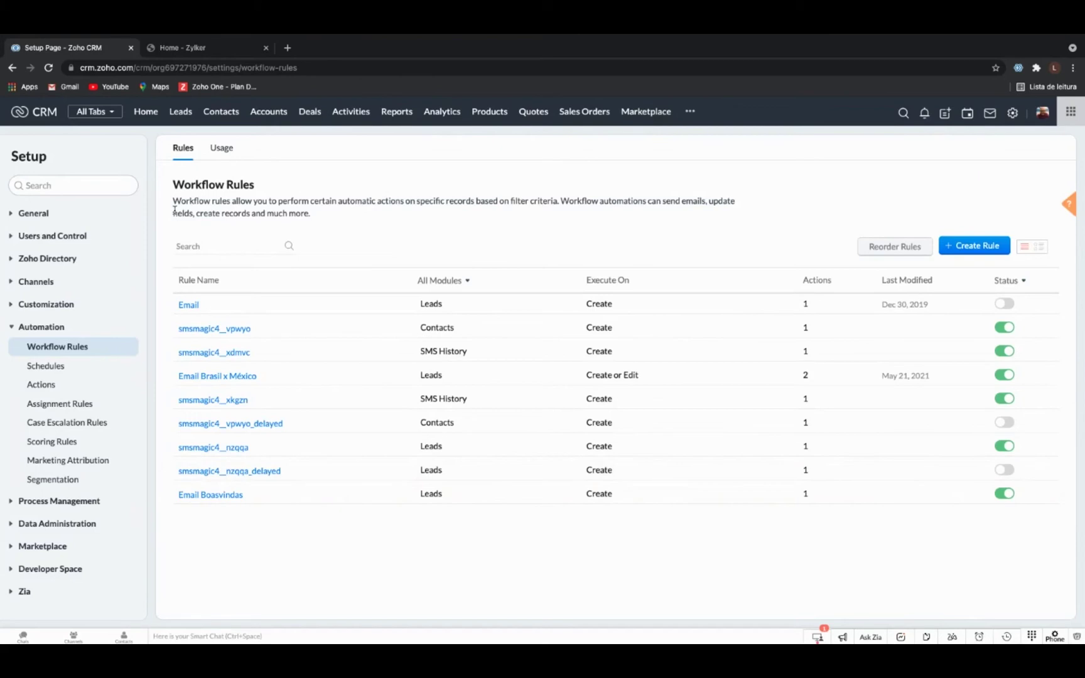
left_click(181, 112)
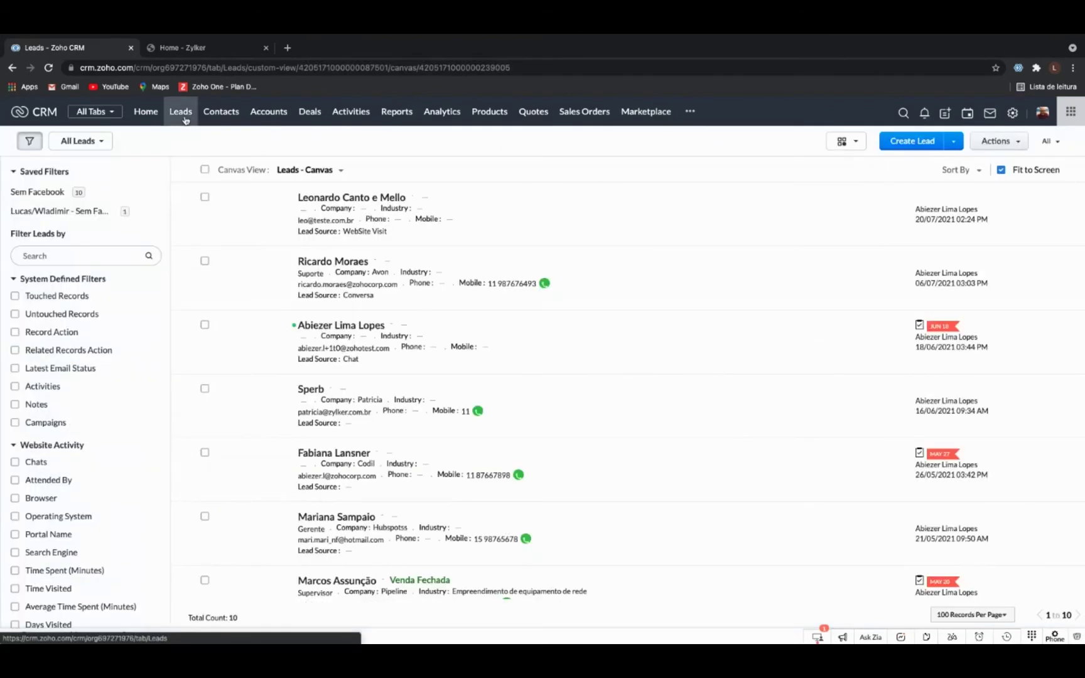
left_click(233, 47)
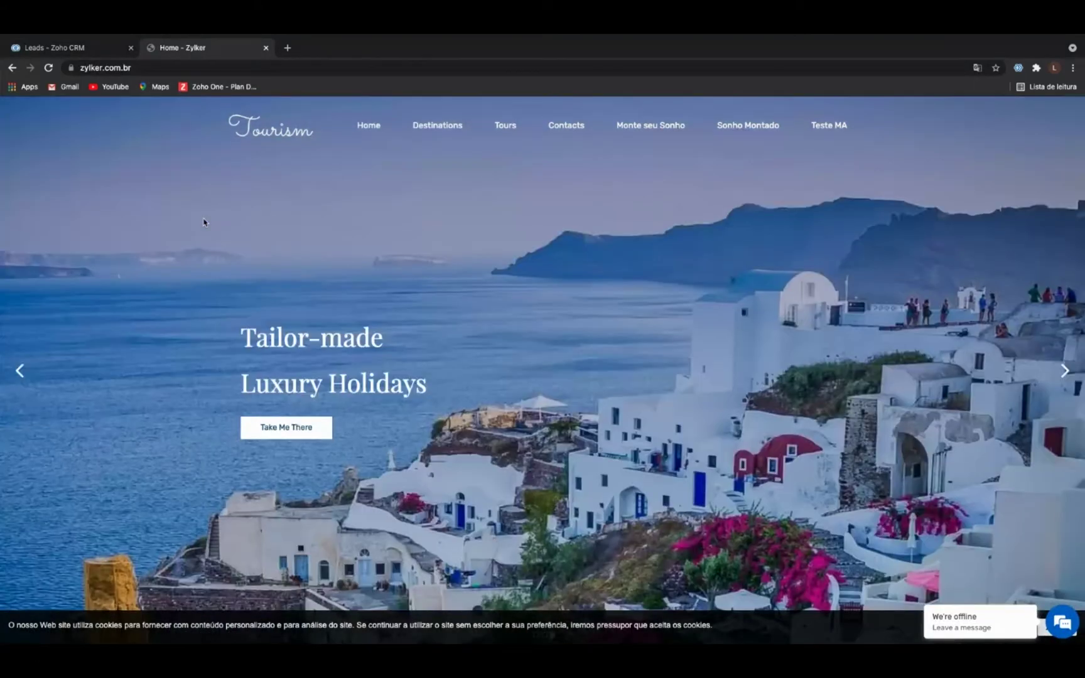
Scroll the Zylker home page down to the empty Demo Automações lead form.
scroll(203, 222, "down", 5)
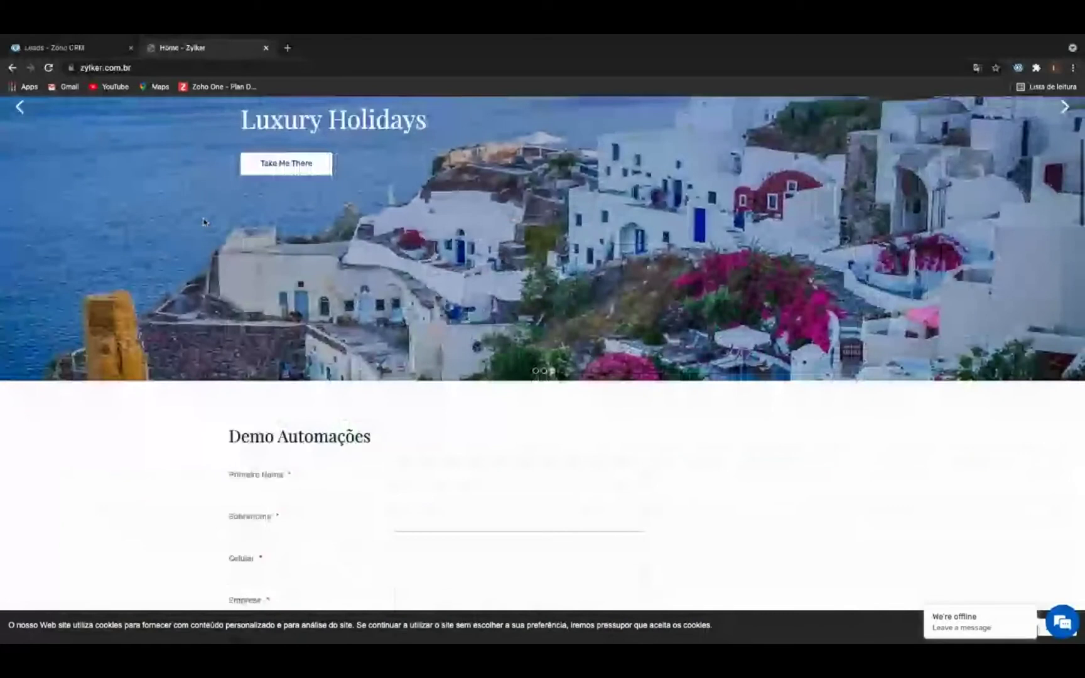
scroll(203, 222, "down", 3)
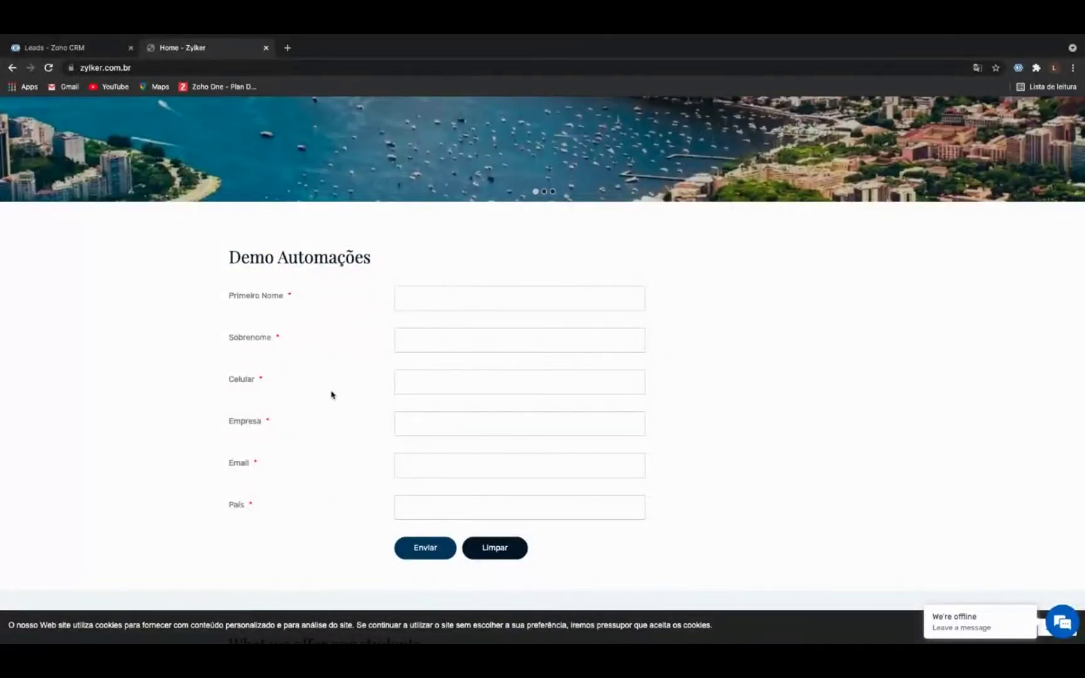
scroll(331, 394, "down", 1)
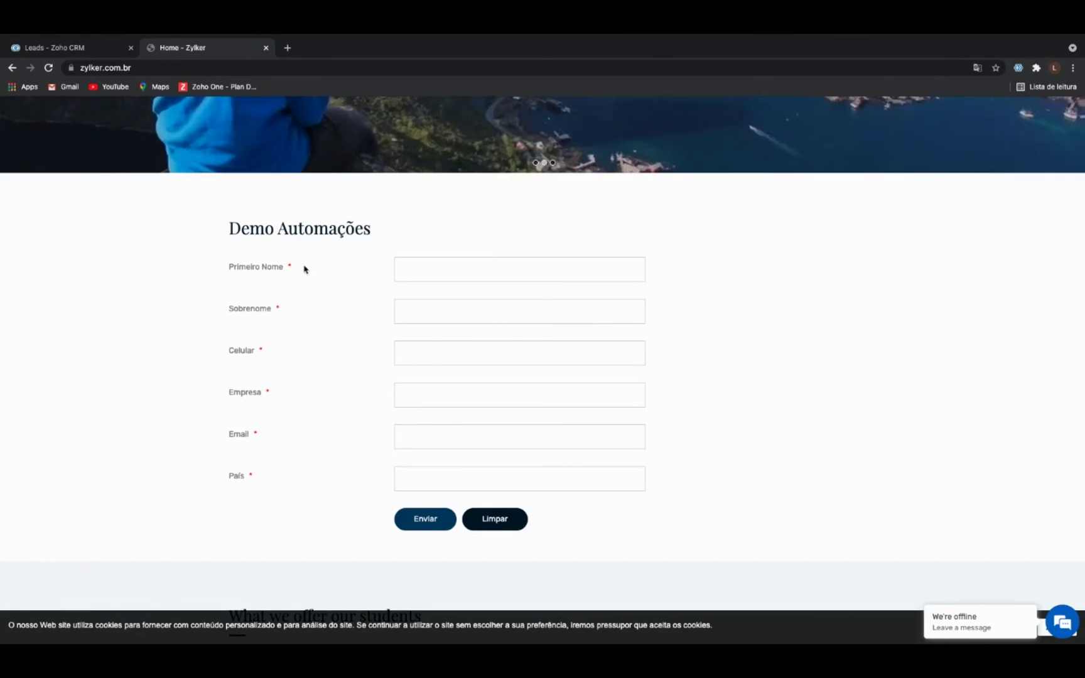
Enter the test lead's first name, surname and mobile phone number.
left_click(450, 261)
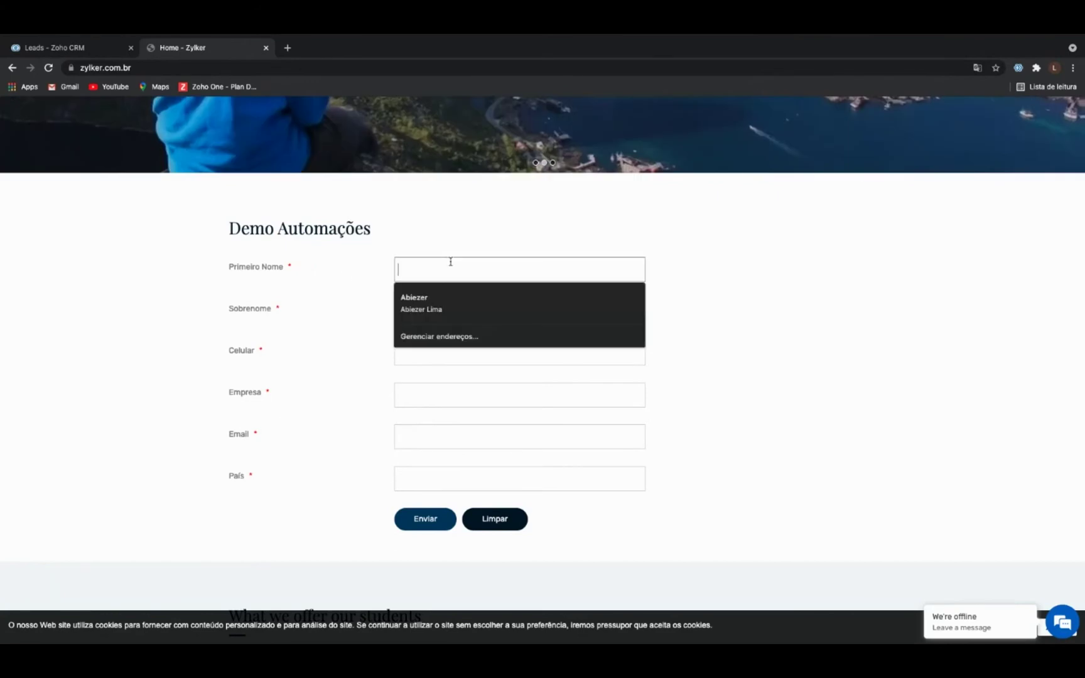
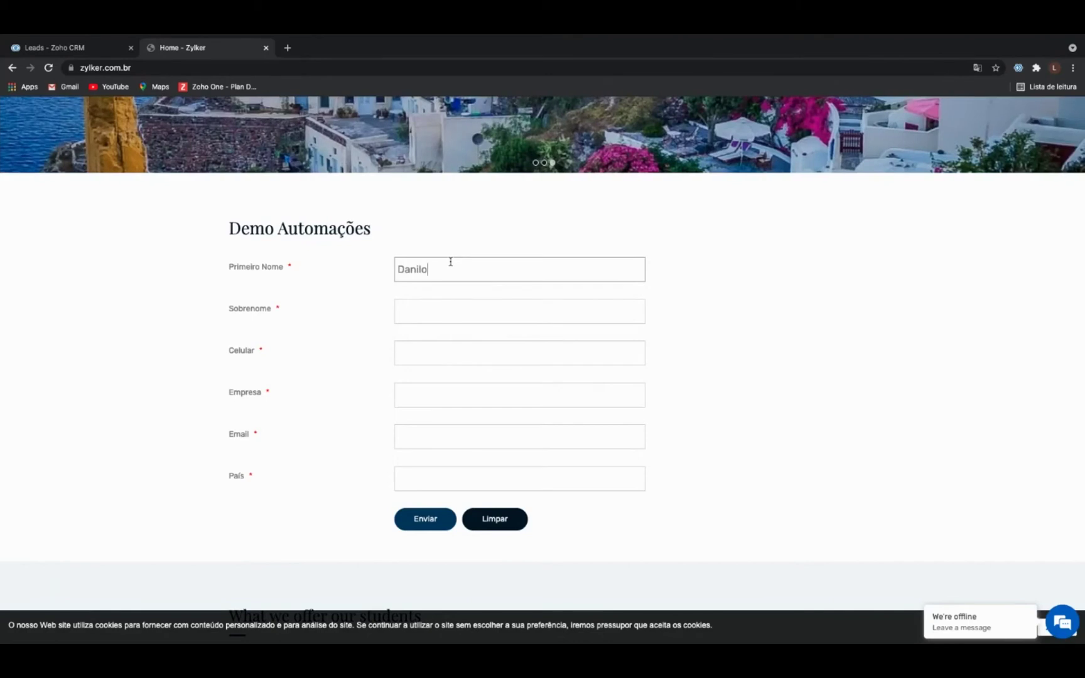
left_click(451, 307)
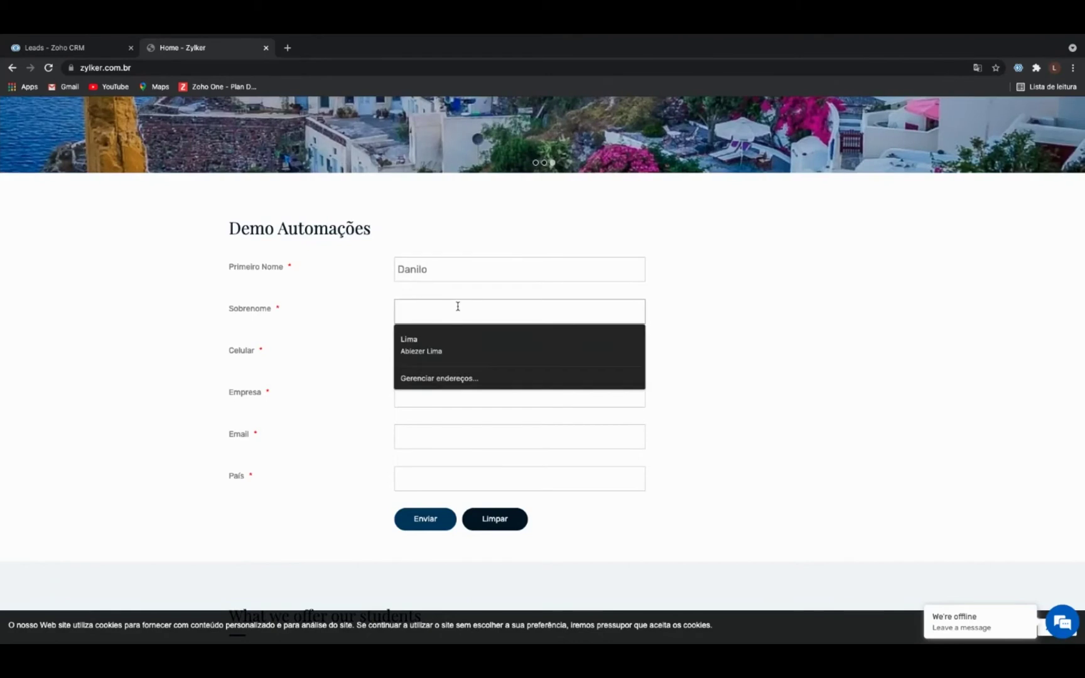
left_click(438, 349)
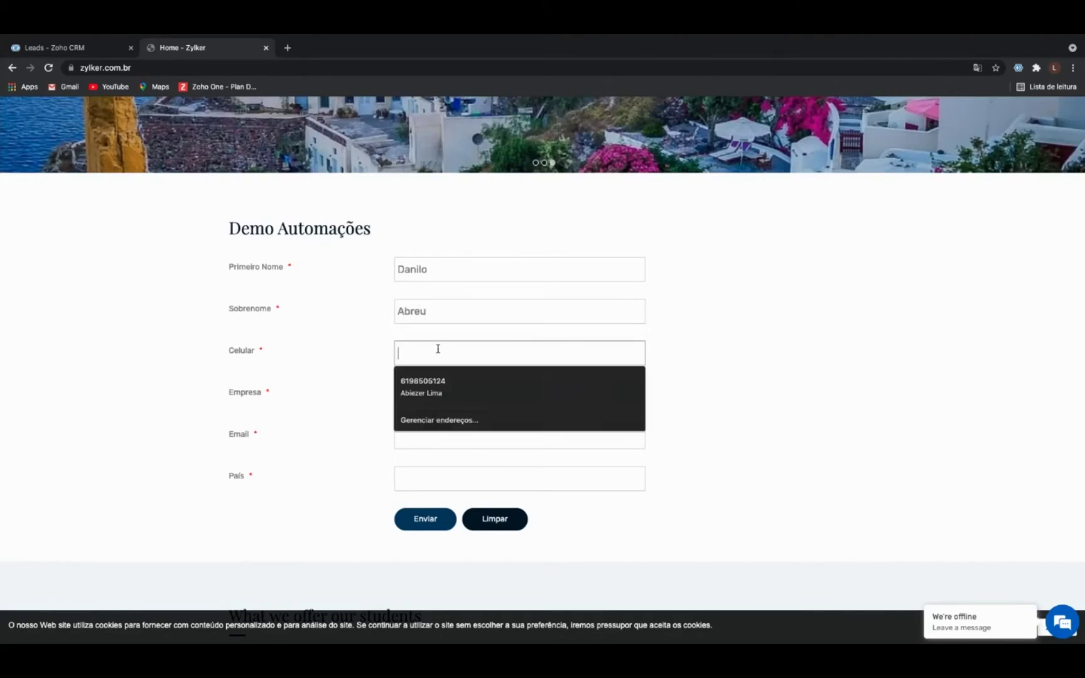
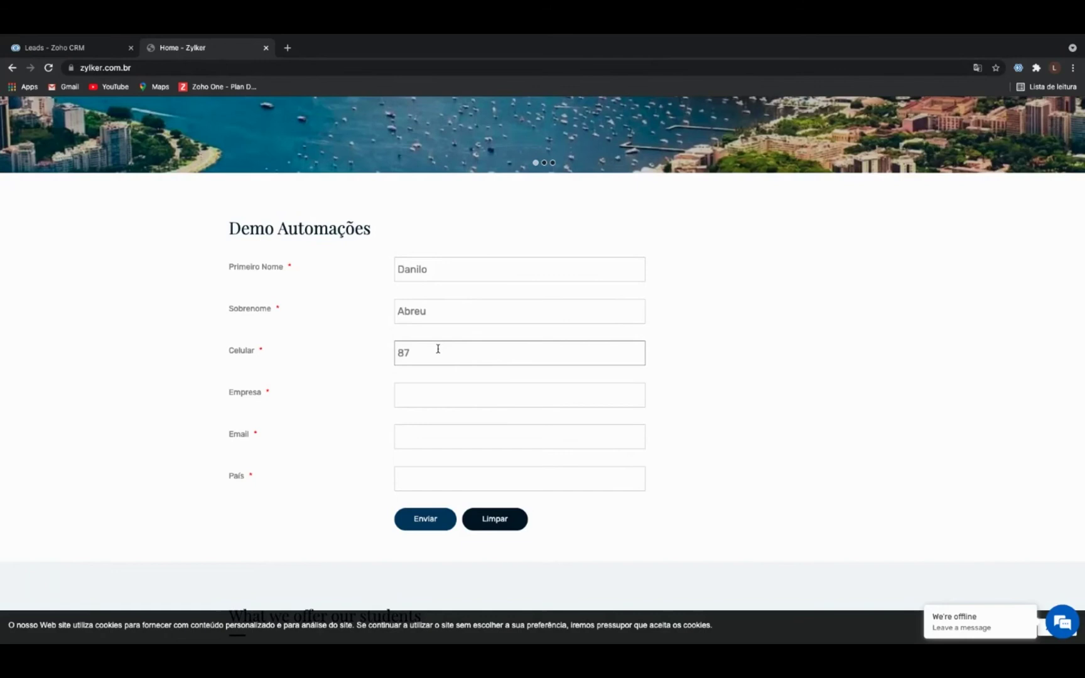
Set company Zylker, the saved sales e-mail and country Brasil, then submit the form.
left_click(449, 389)
left_click(436, 424)
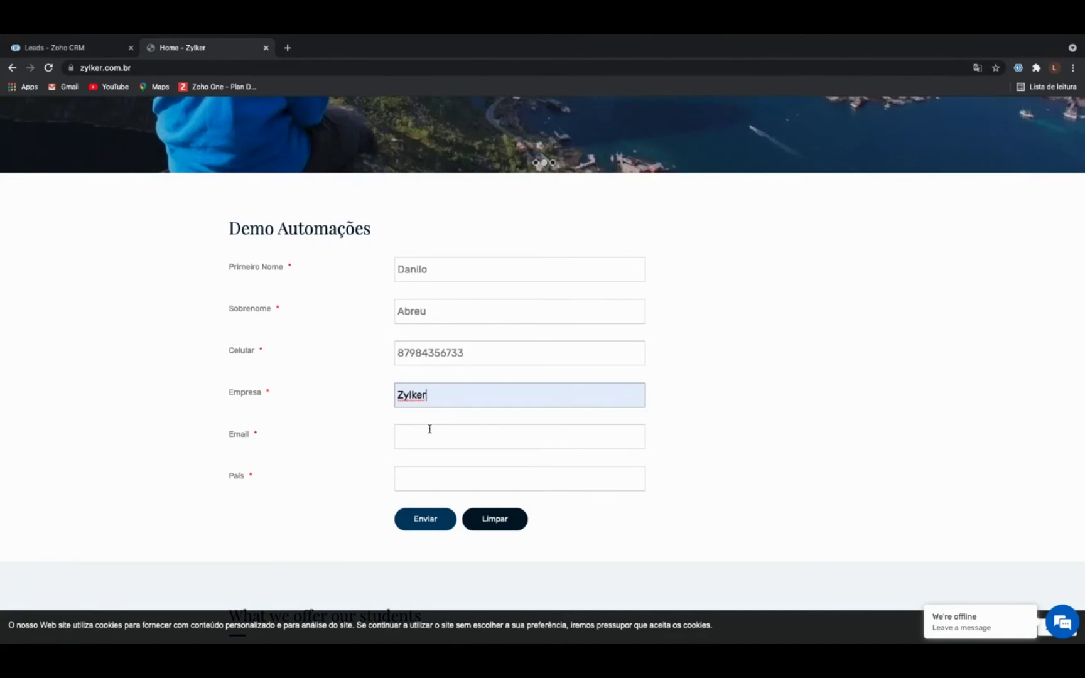
left_click(429, 429)
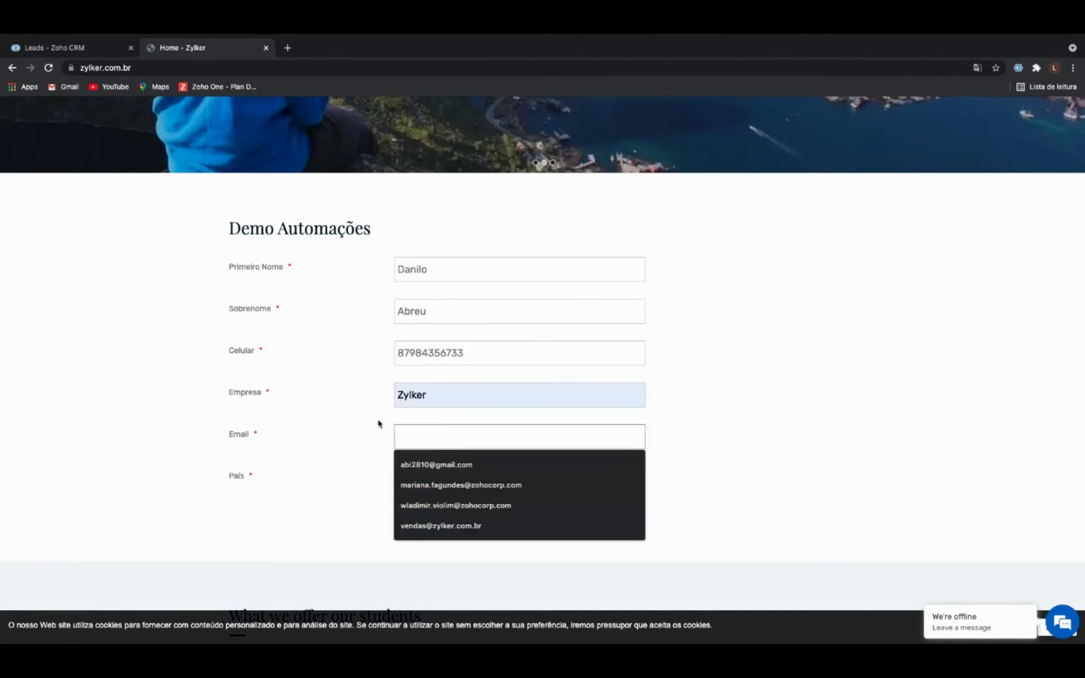
left_click(443, 465)
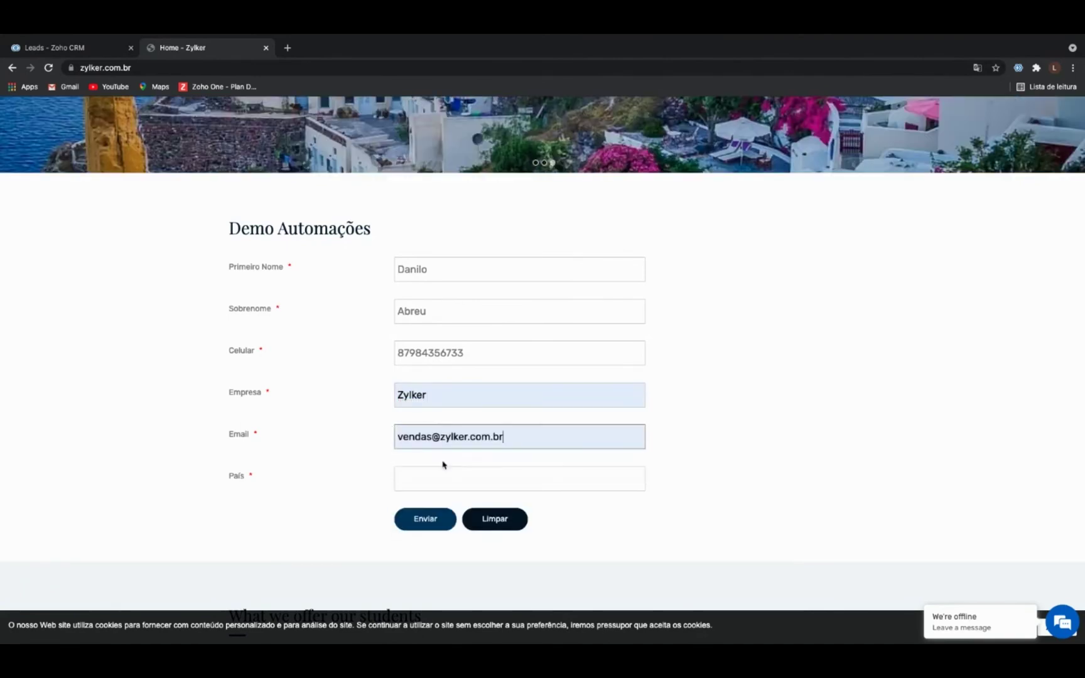
left_click(431, 476)
type("Bra")
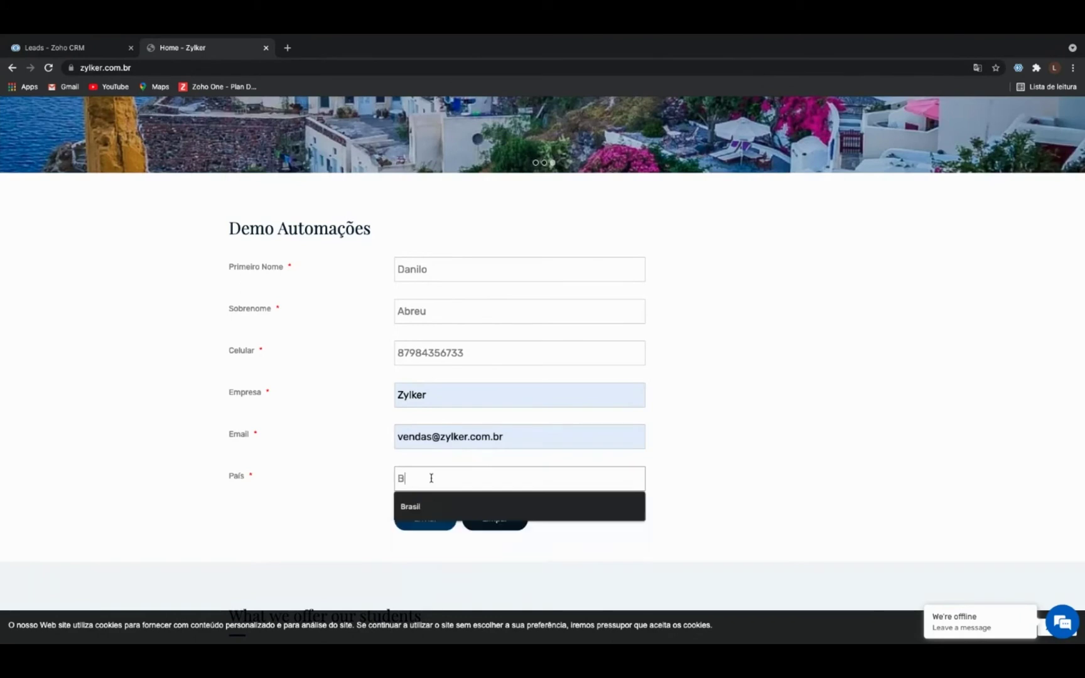
type("sil")
left_click(360, 450)
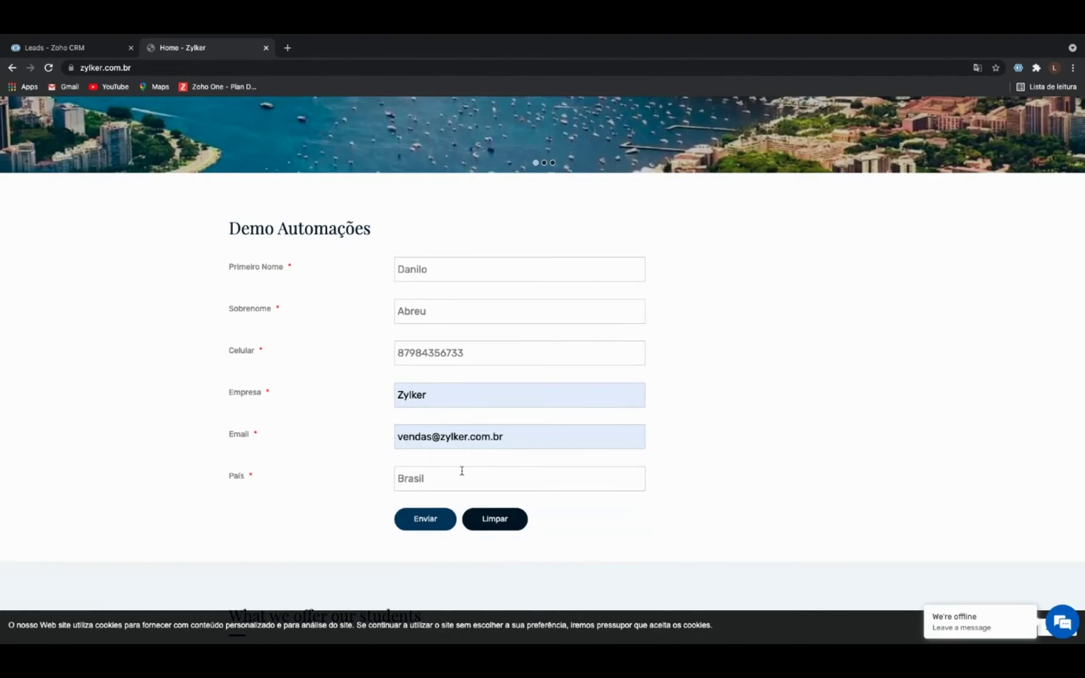
left_click(416, 526)
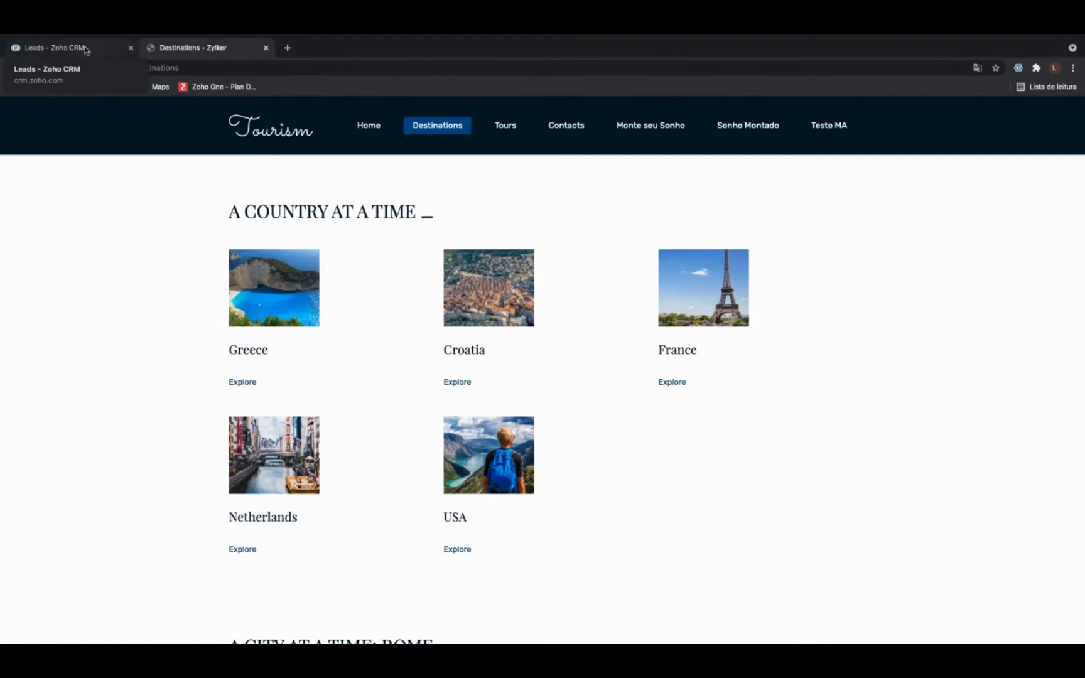
Return to the Leads - Zoho CRM tab and reload the leads list.
left_click(86, 50)
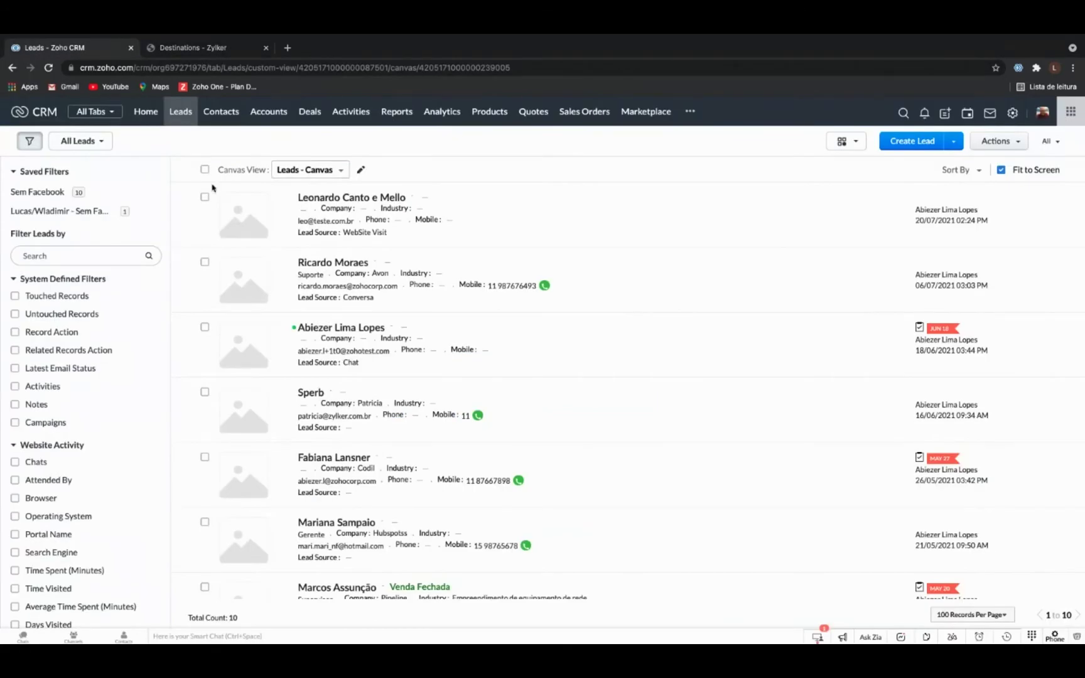
left_click(50, 66)
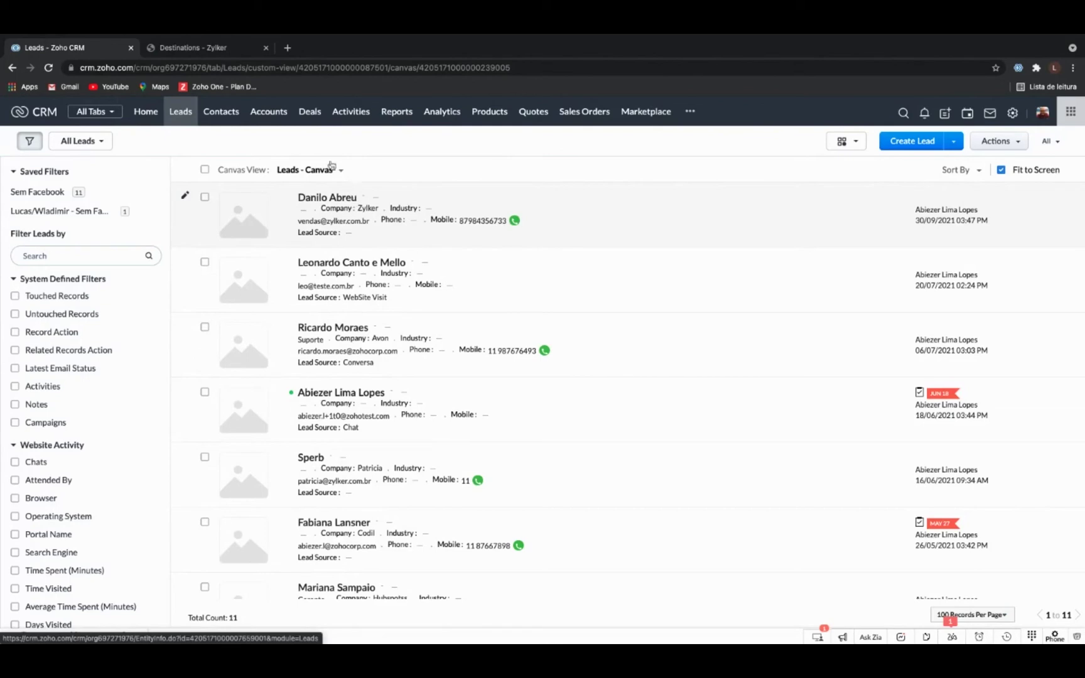
Open a fresh browser tab once the Zylker test lead tops the 11-lead list.
left_click(289, 48)
Load Zoho Mail at mail.zoho.com and open the newest 'Bem vindo à Zoho Brasil' e-mail.
type("mail.zoho.com")
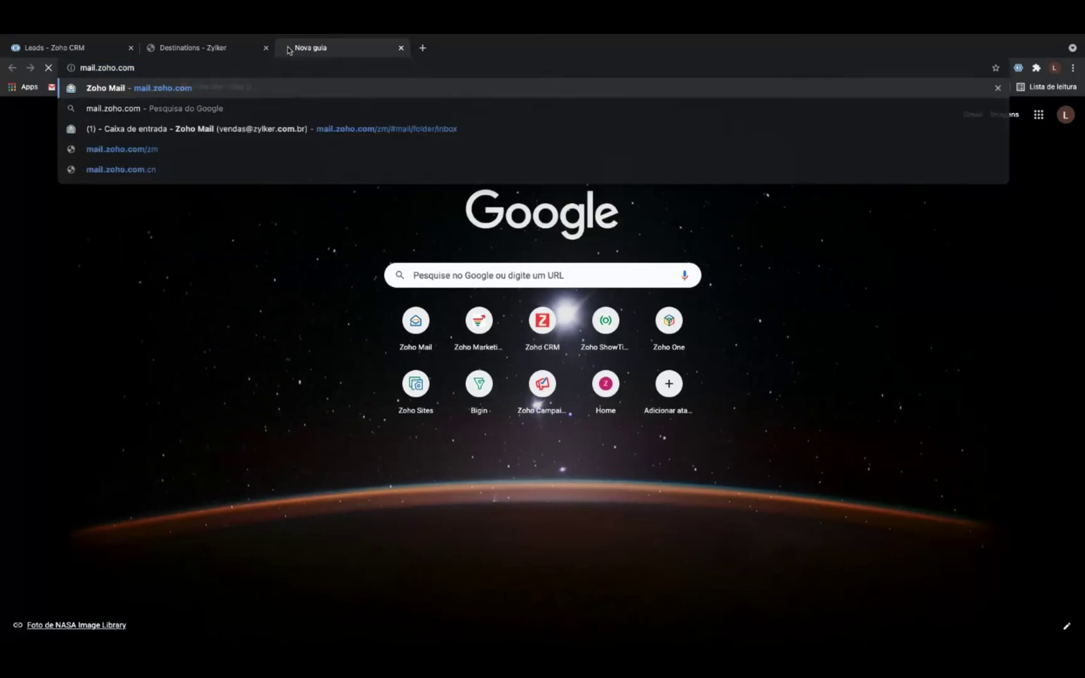
key("Return")
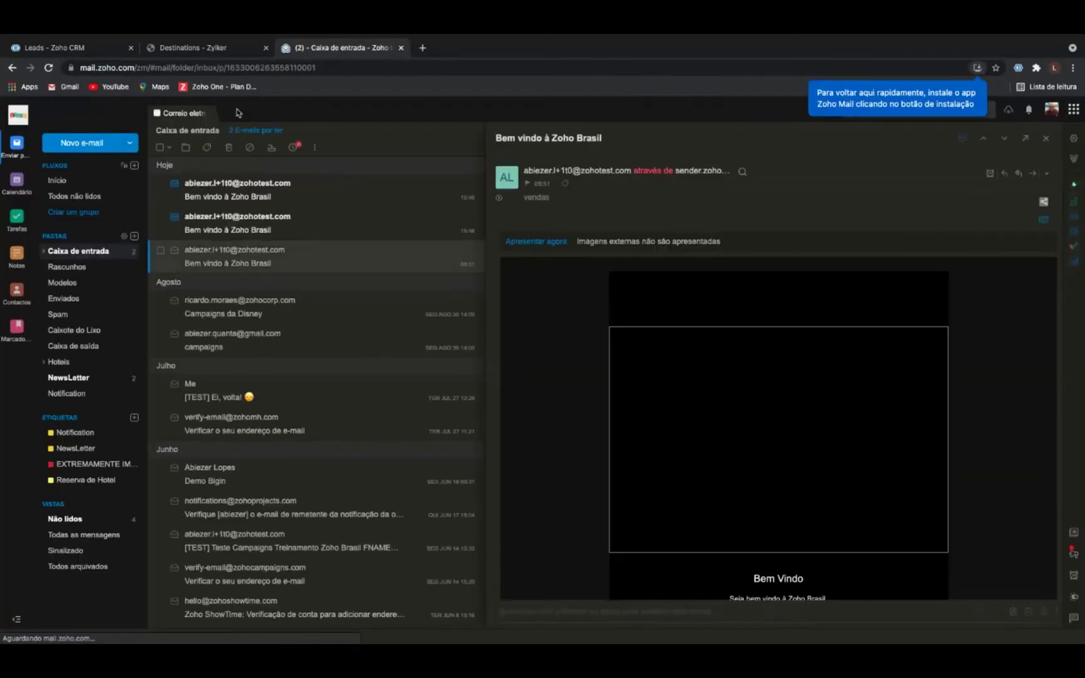
left_click(260, 223)
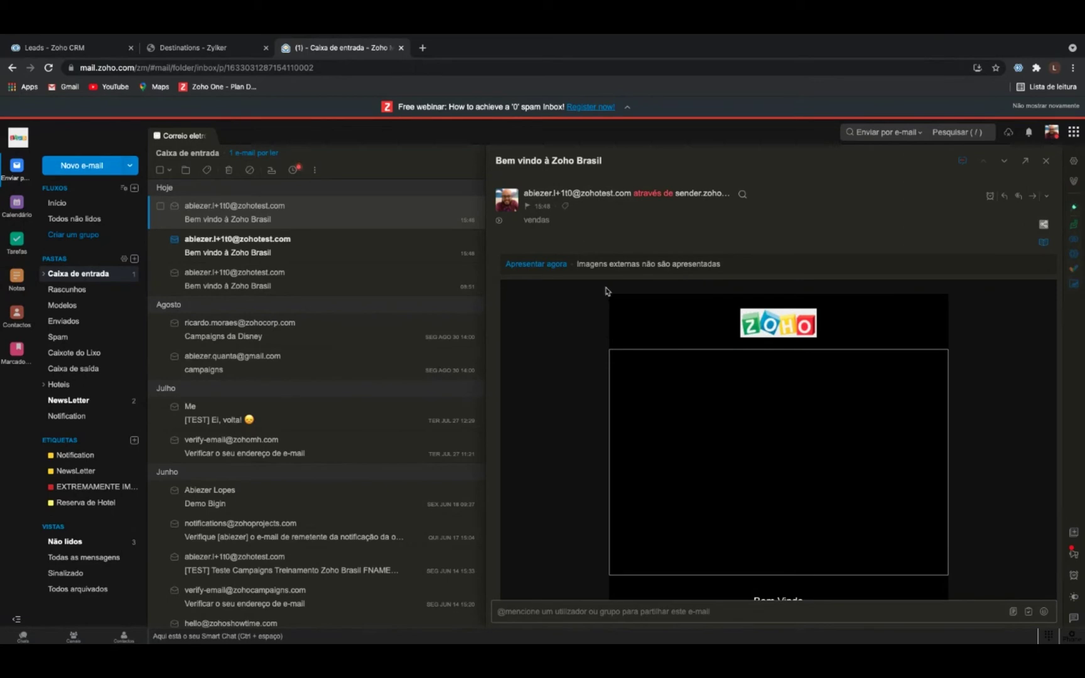
scroll(589, 390, "down", 1)
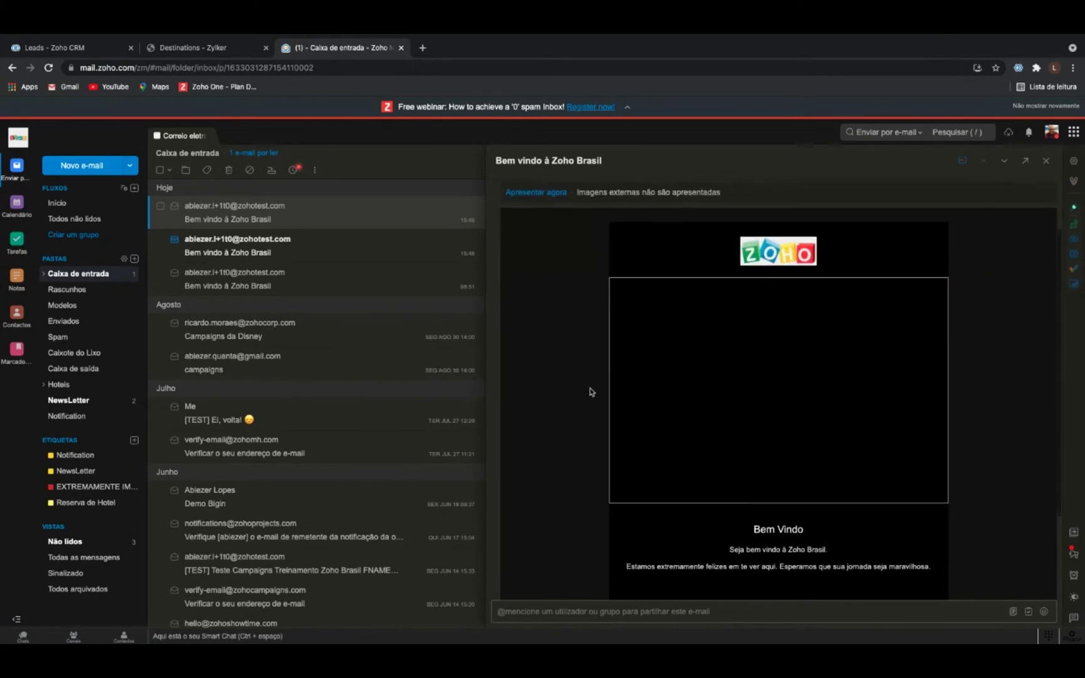
scroll(589, 391, "down", 2)
scroll(700, 368, "up", 3)
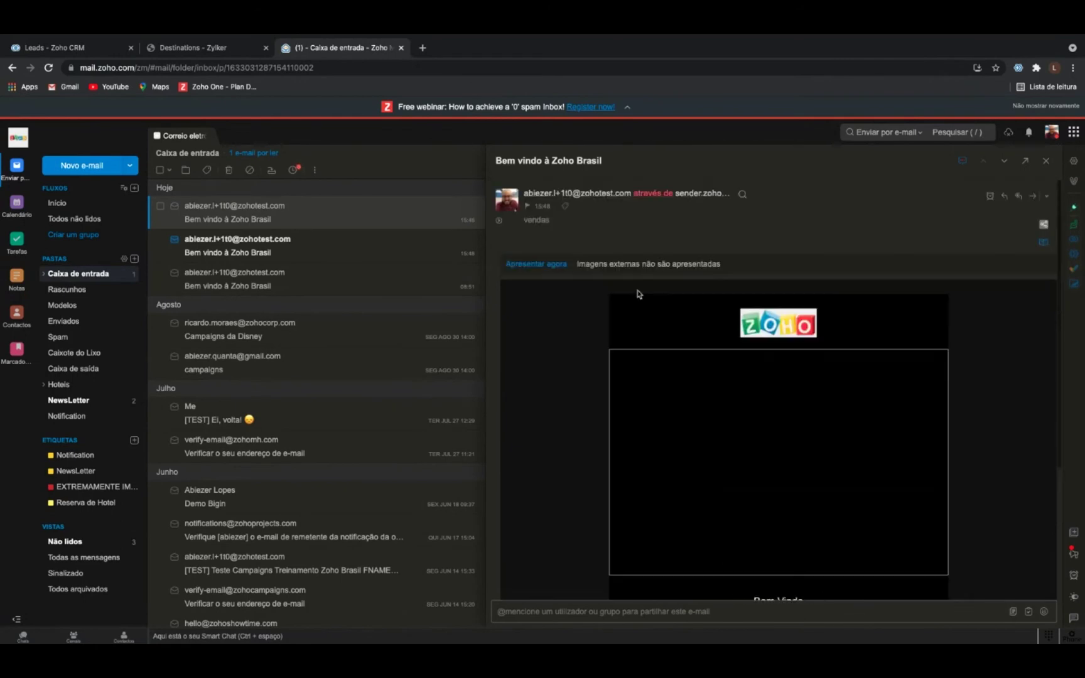
Load the e-mail's blocked images, review the message, and return to the CRM tab.
left_click(544, 265)
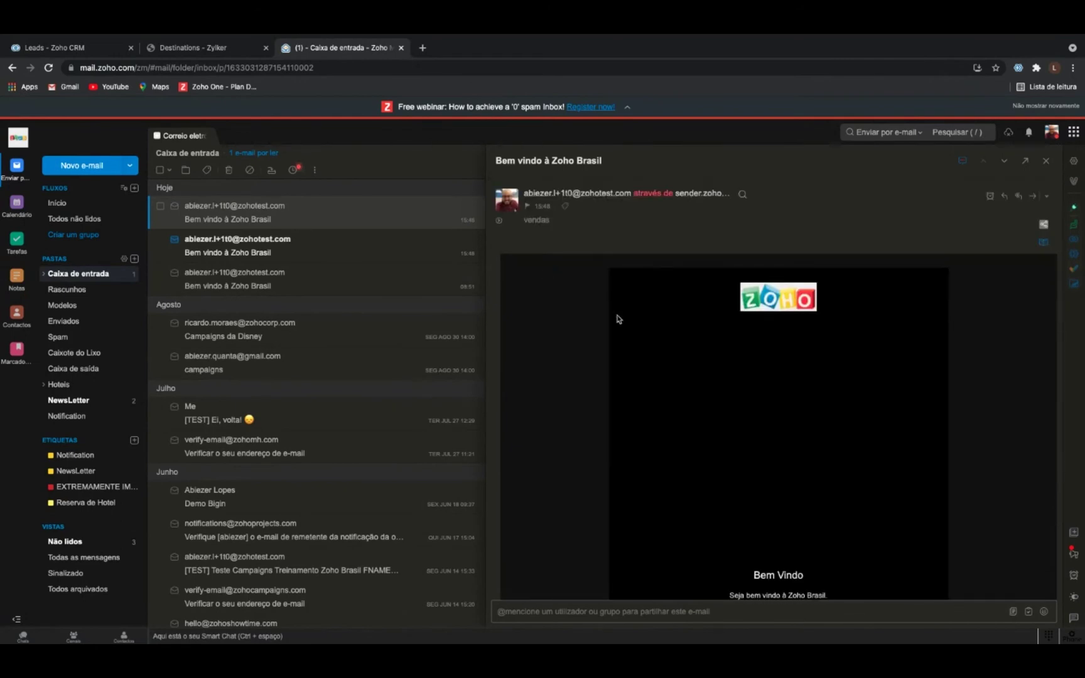
scroll(684, 293, "down", 3)
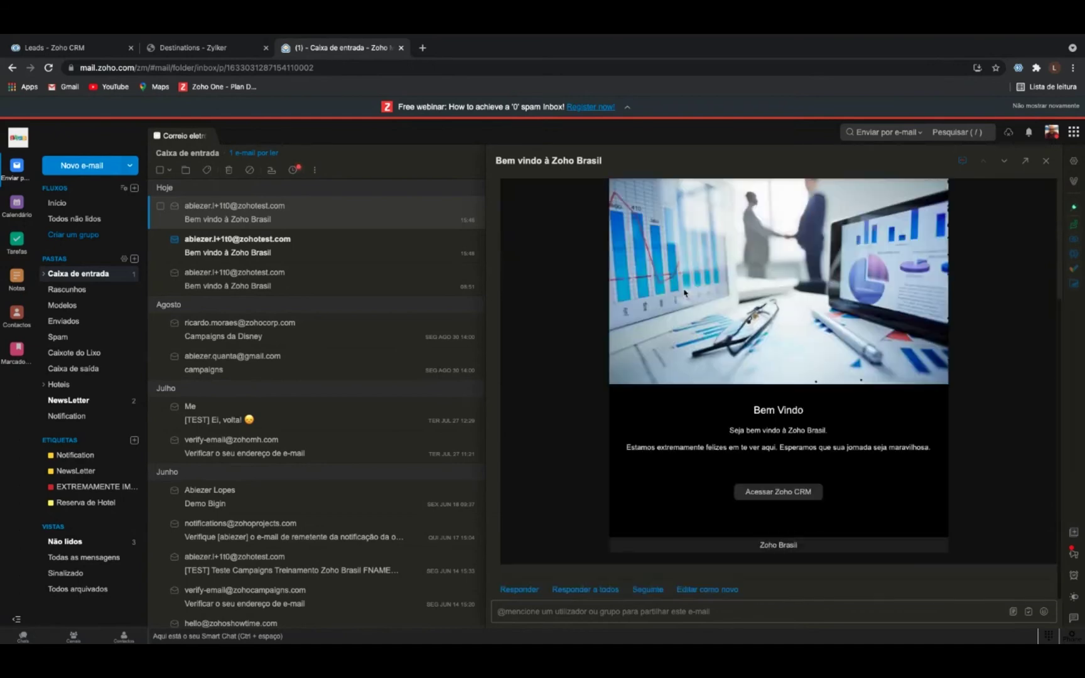
scroll(733, 274, "up", 3)
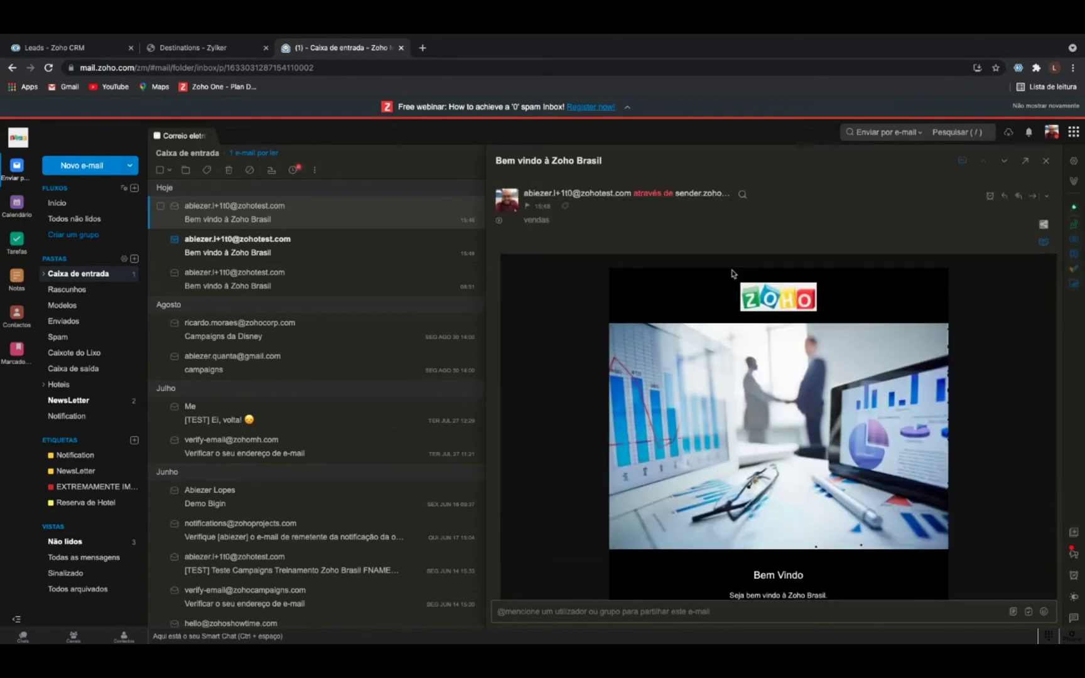
scroll(733, 274, "down", 3)
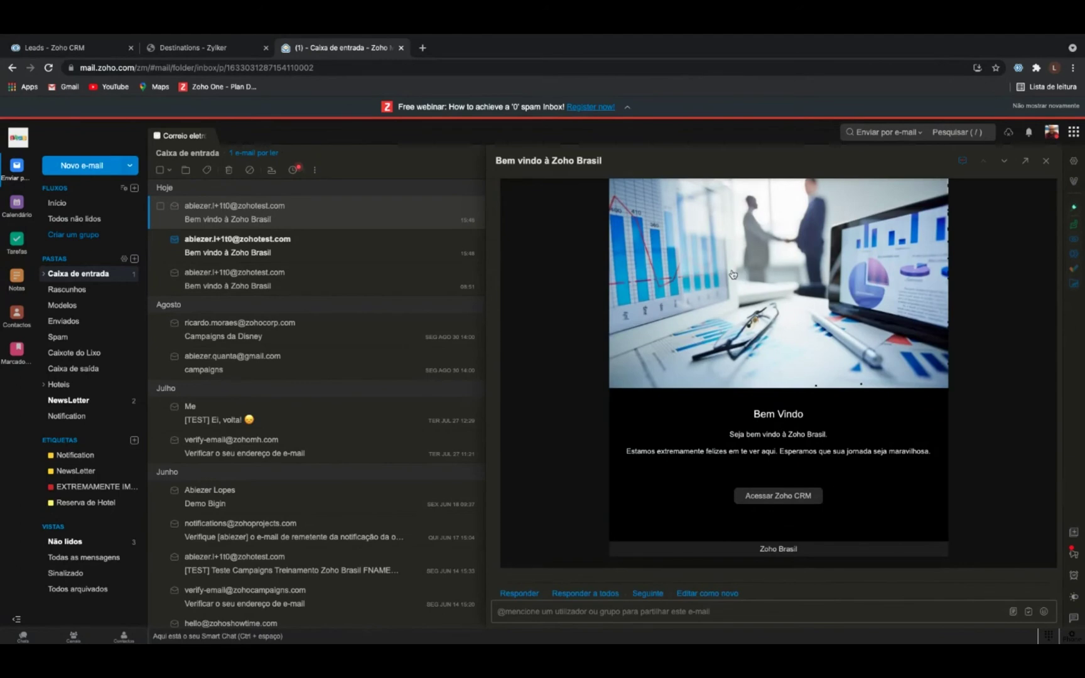
scroll(733, 274, "up", 3)
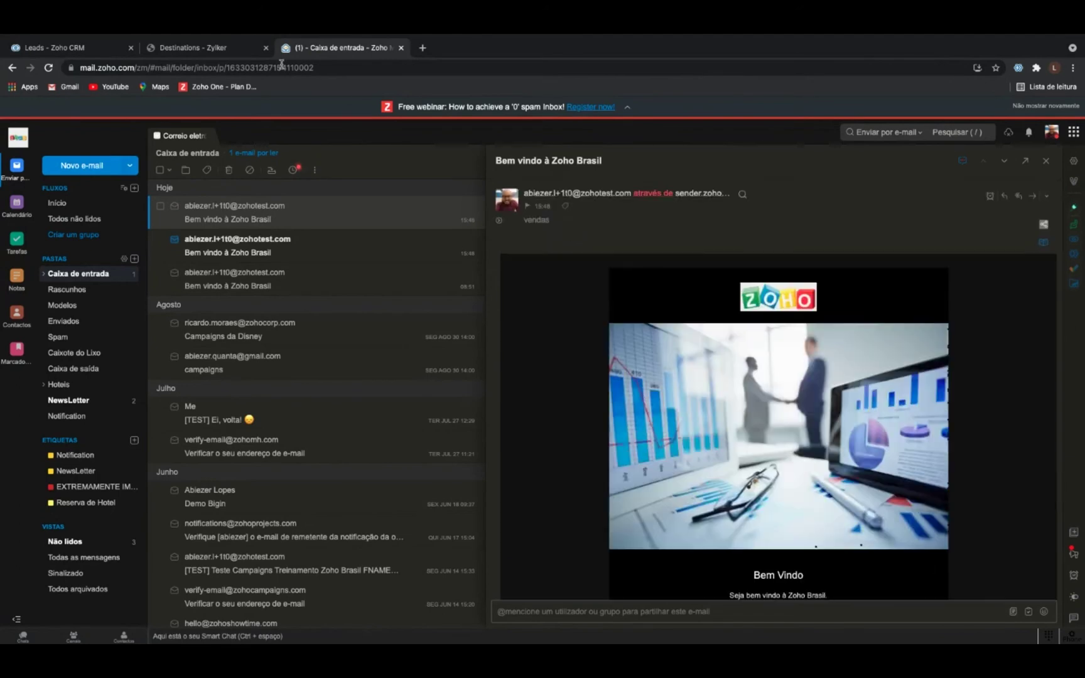
left_click(84, 50)
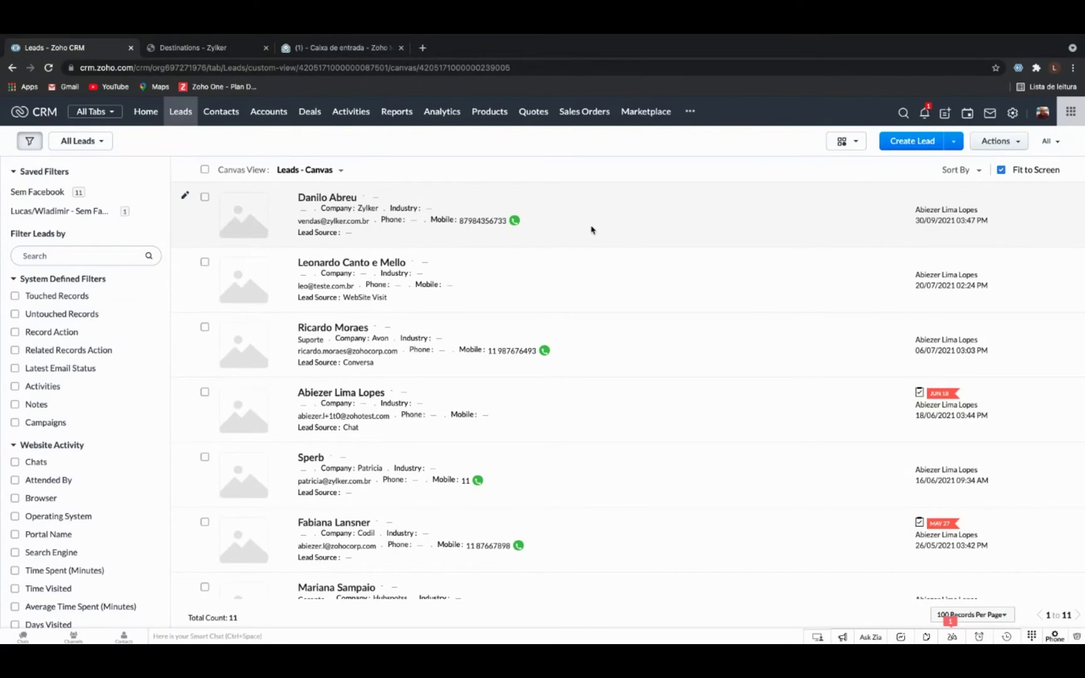
Bring up the webinar slides full screen and advance to the 'Plano Gráfico' slide.
key("super+Tab")
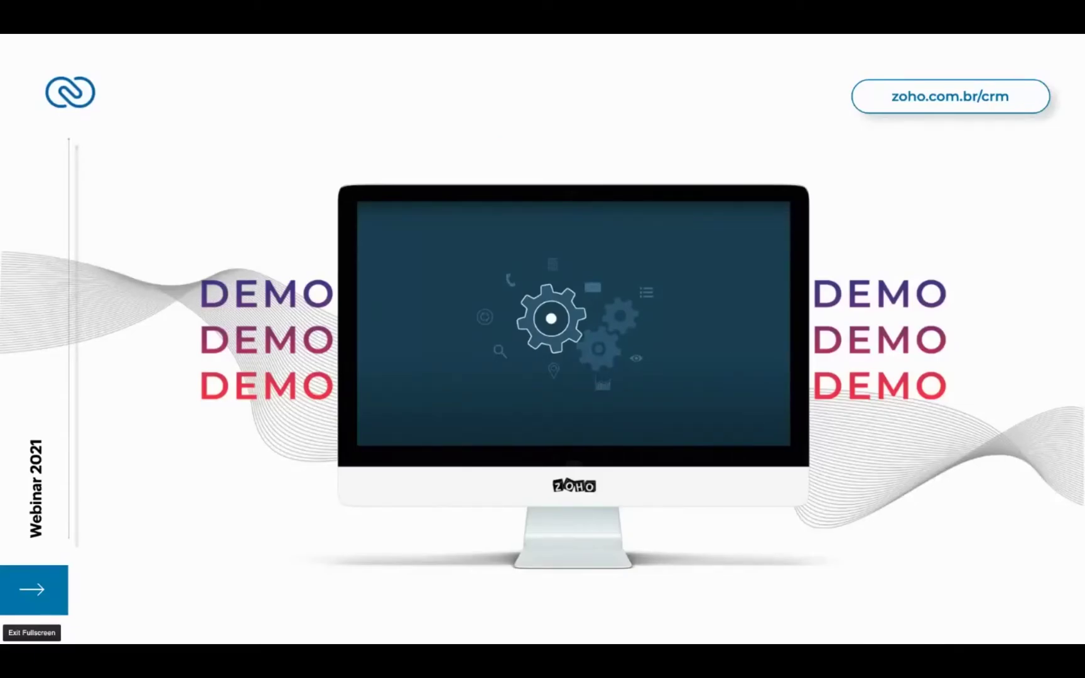
key("Right")
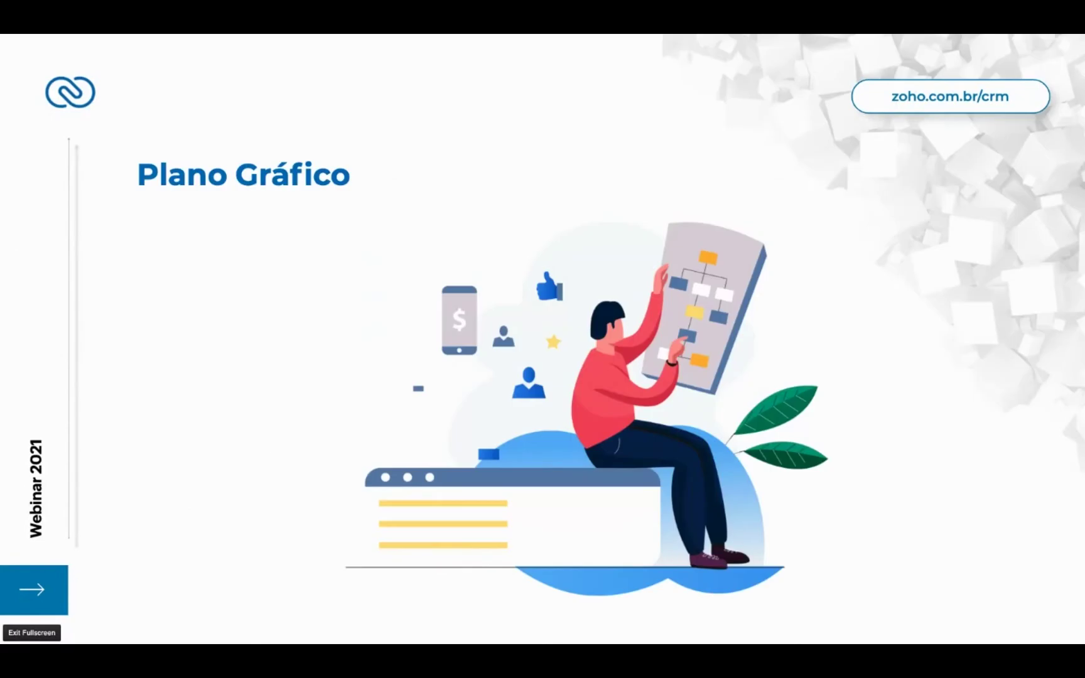
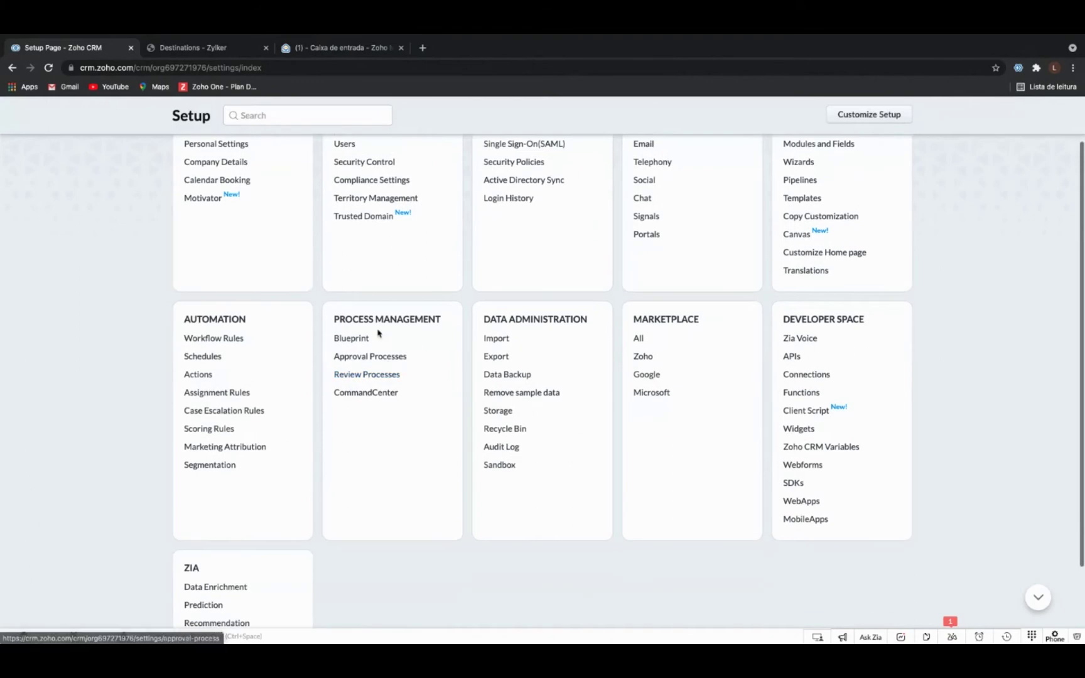
Open the 'Lead nurturing process' blueprint for Leads from the Blueprint settings.
left_click(365, 342)
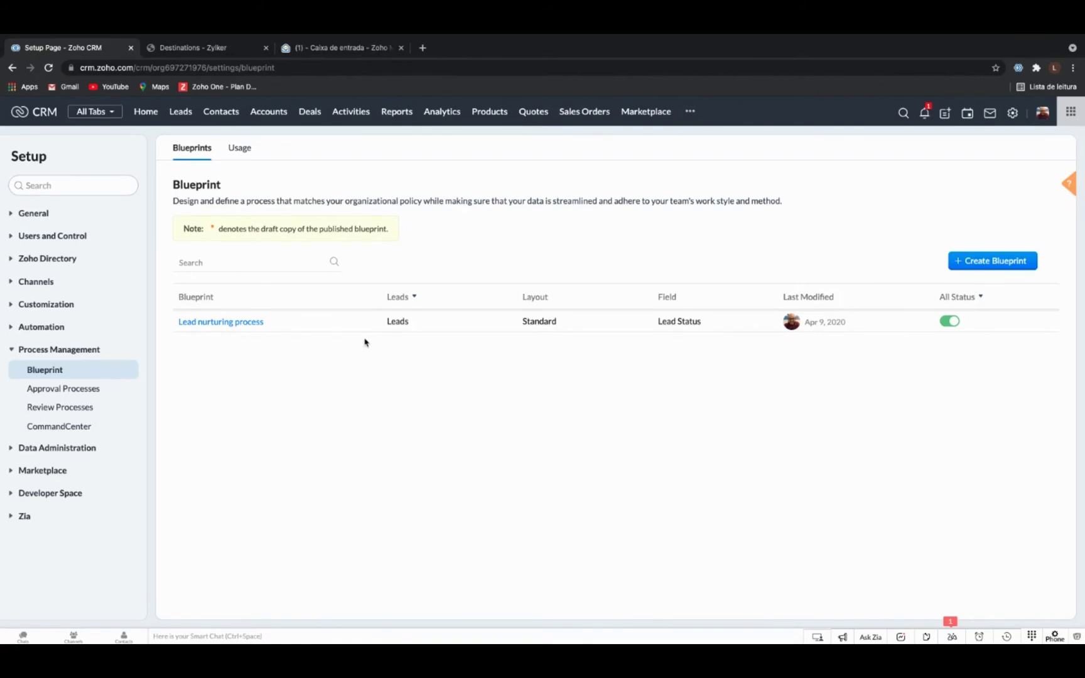
left_click(254, 322)
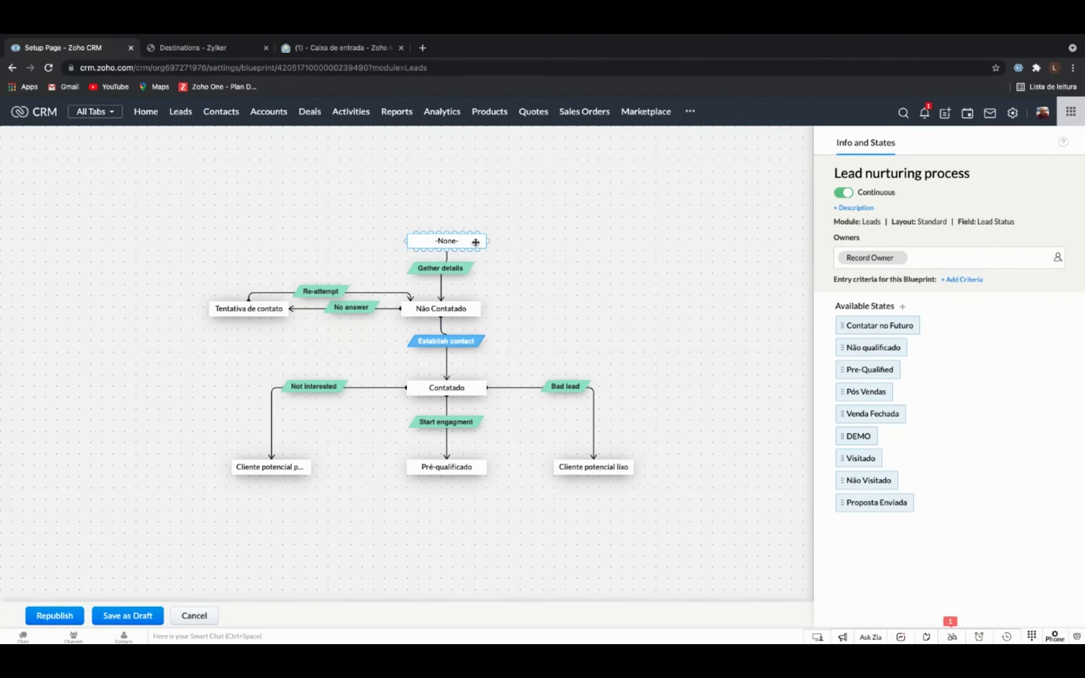
Give the -None- state a maximum time limit of 1 Day(s).
left_click(475, 242)
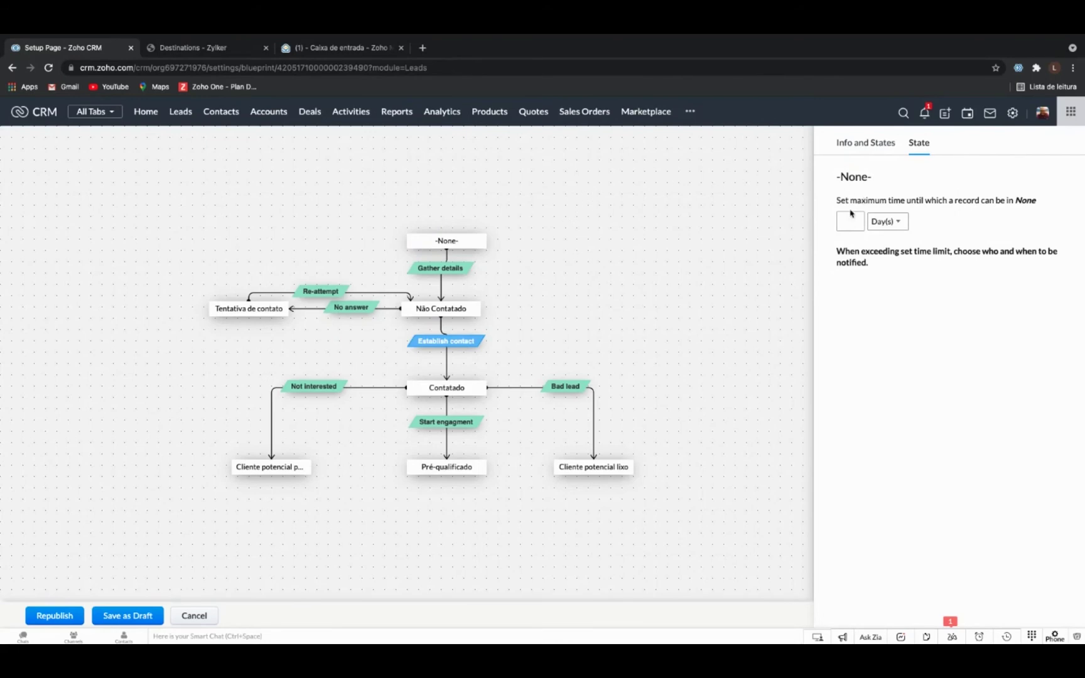
left_click(852, 224)
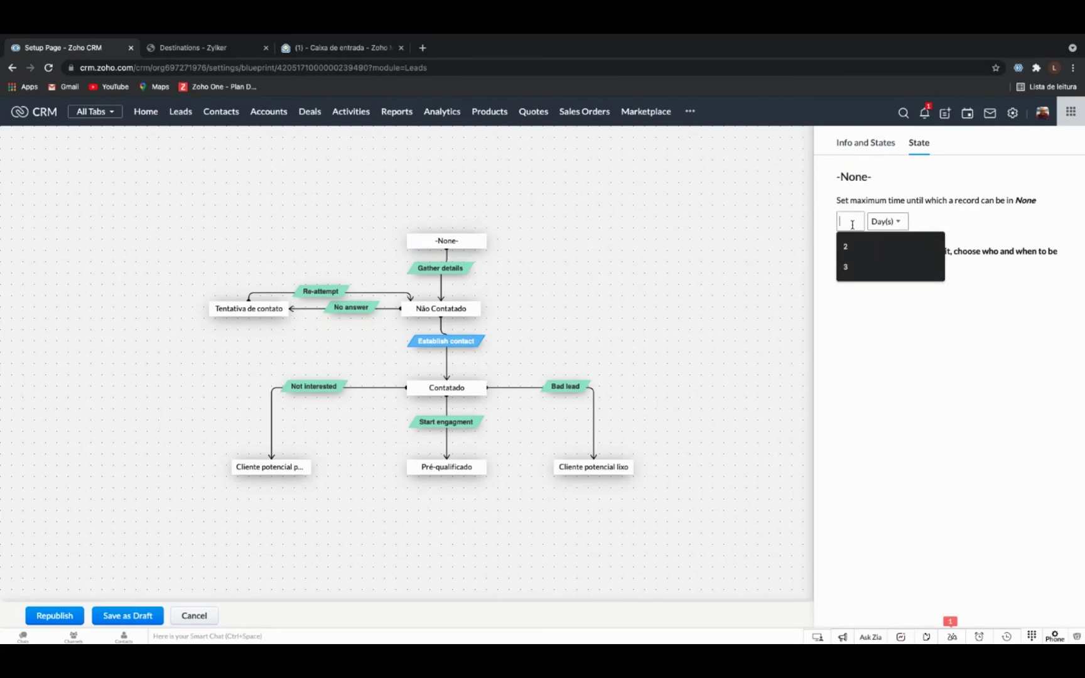
type("1")
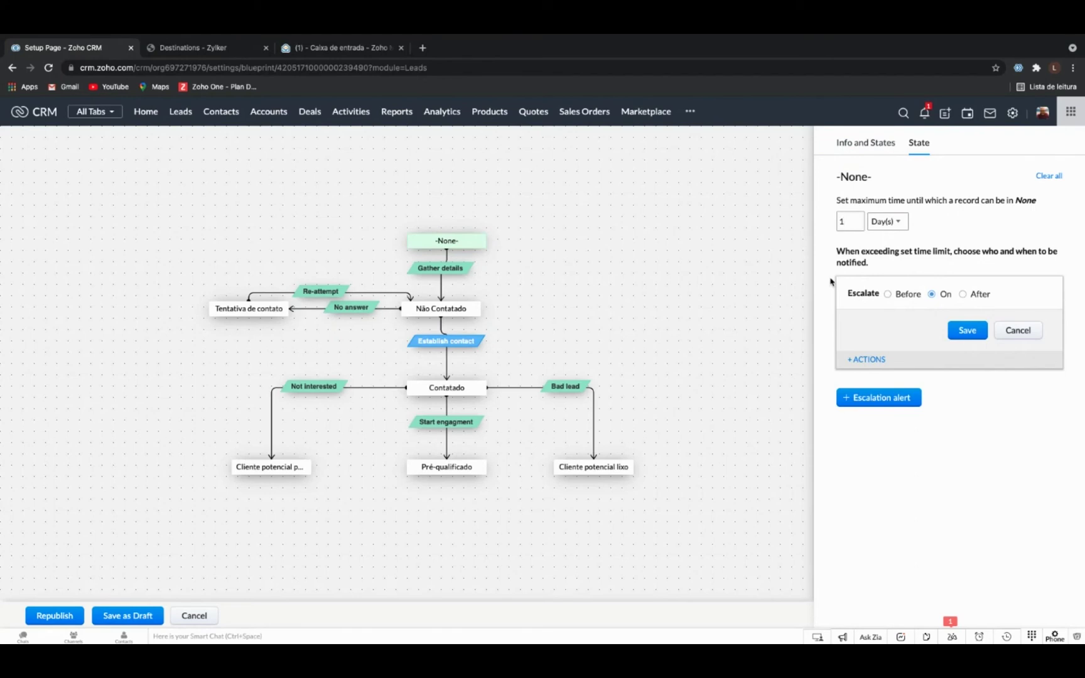
Change the -None- state's time limit to 15 Minutes and show the escalation action choices.
left_click(888, 227)
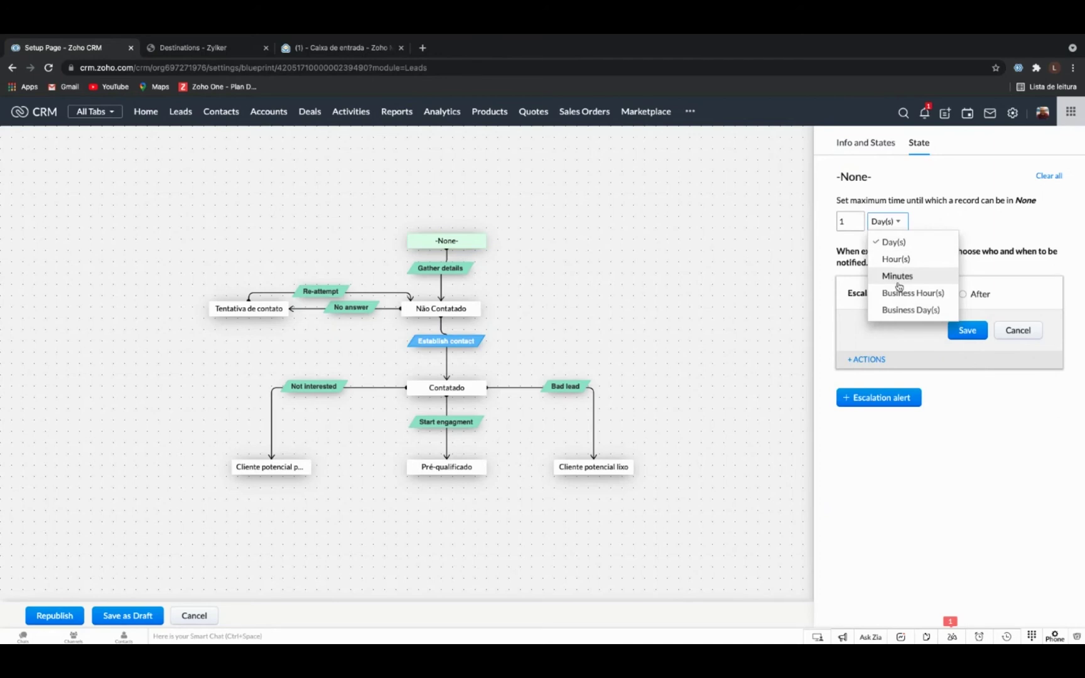
left_click(941, 223)
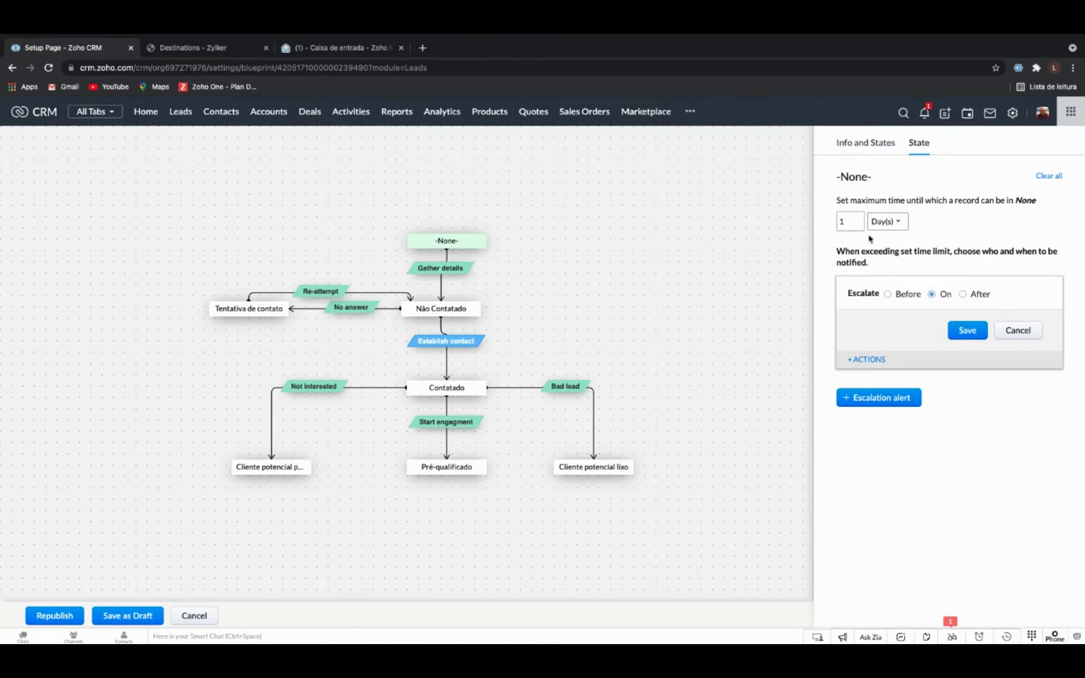
left_click(890, 223)
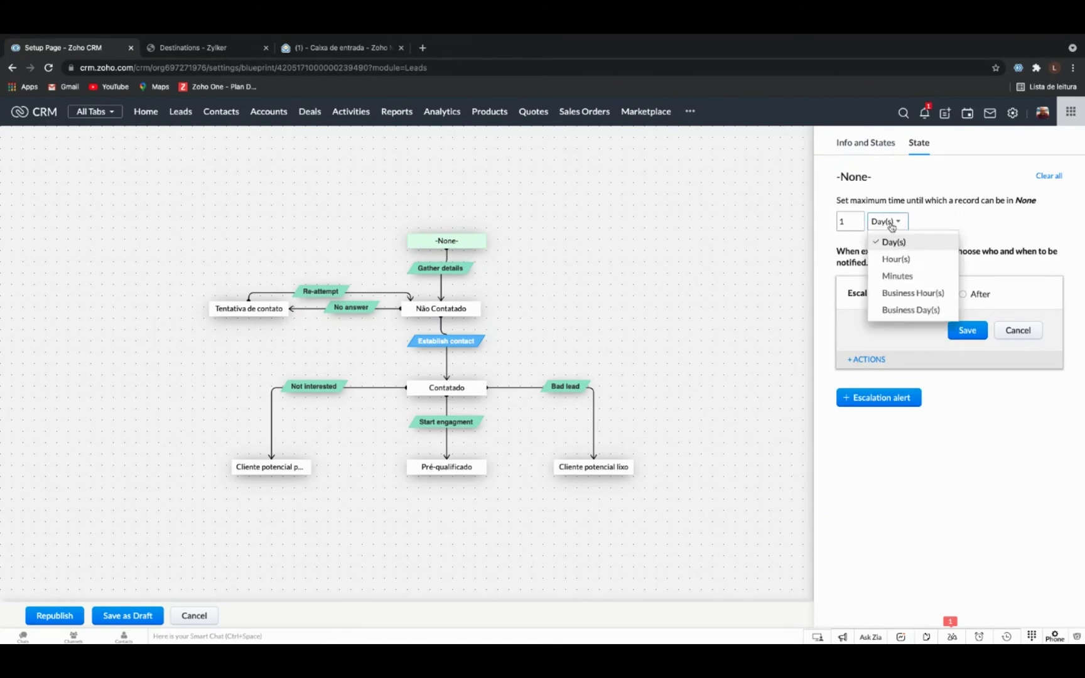
left_click(918, 275)
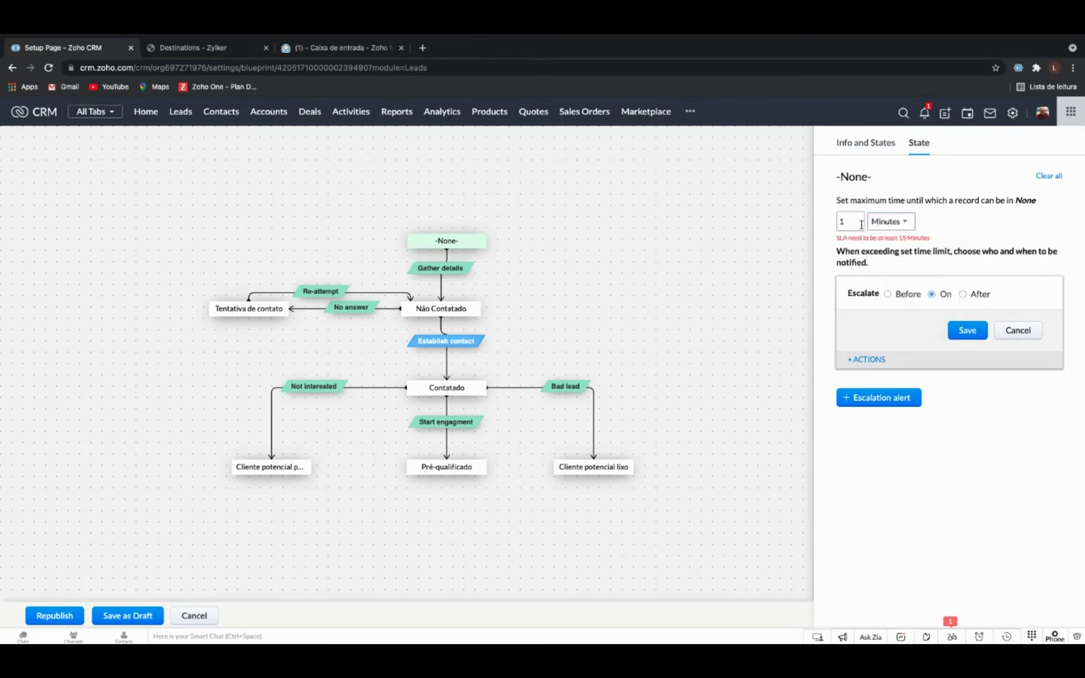
double_click(861, 225)
key("BackSpace")
type("10")
key("BackSpace")
type("5")
left_click(879, 361)
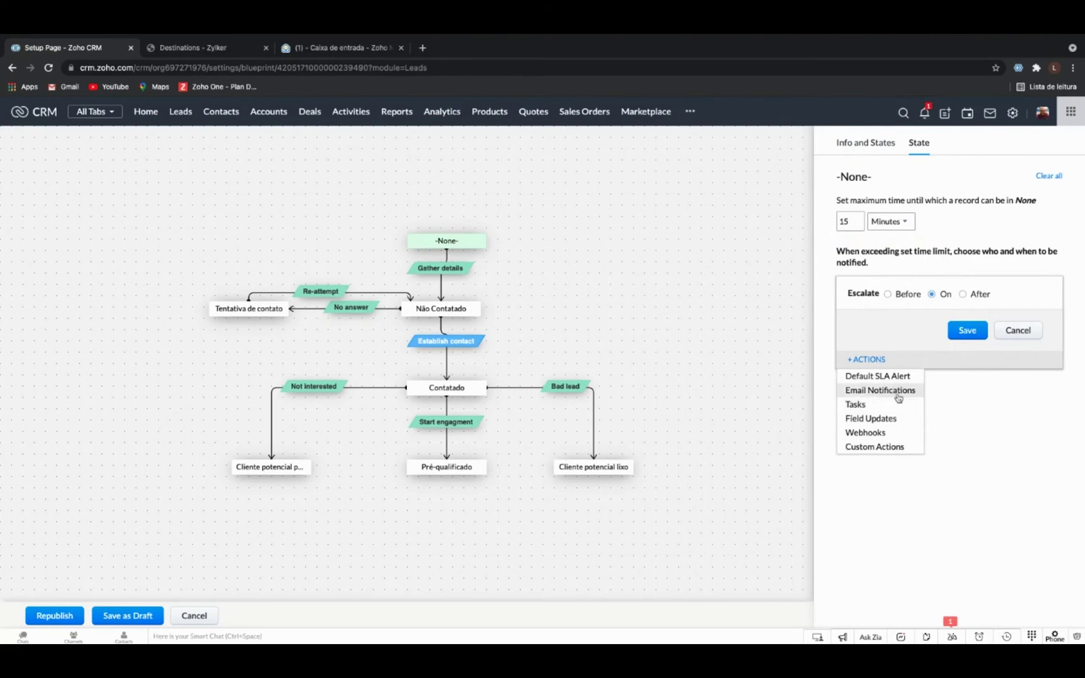
Add a field update escalation action that targets the lead's Sales Person field.
left_click(942, 383)
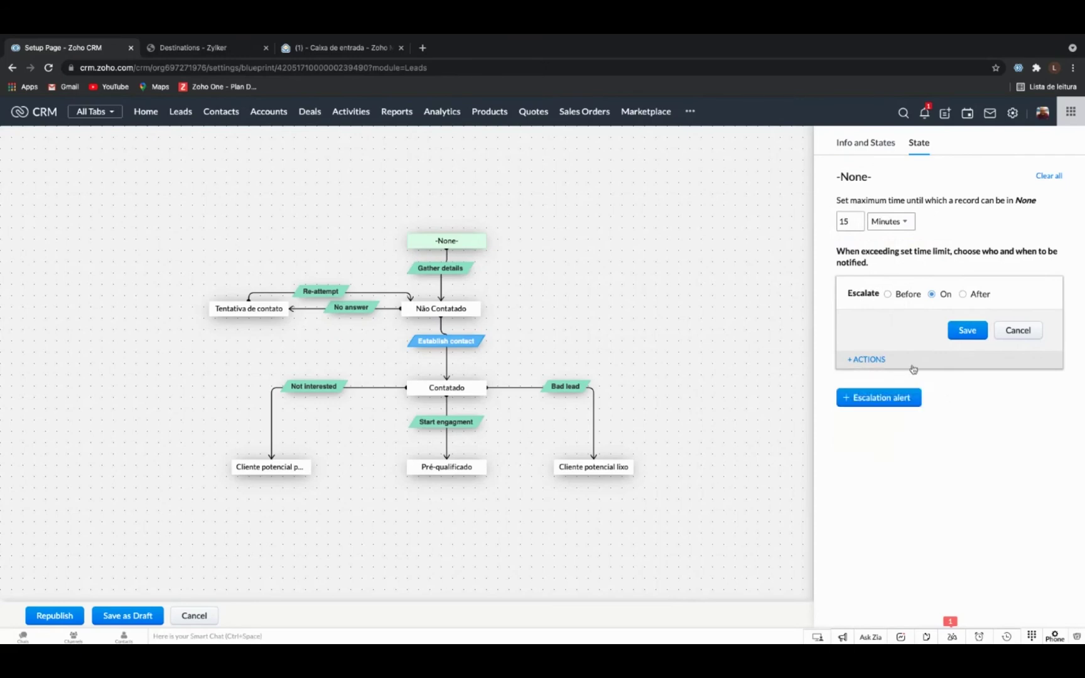
left_click(873, 360)
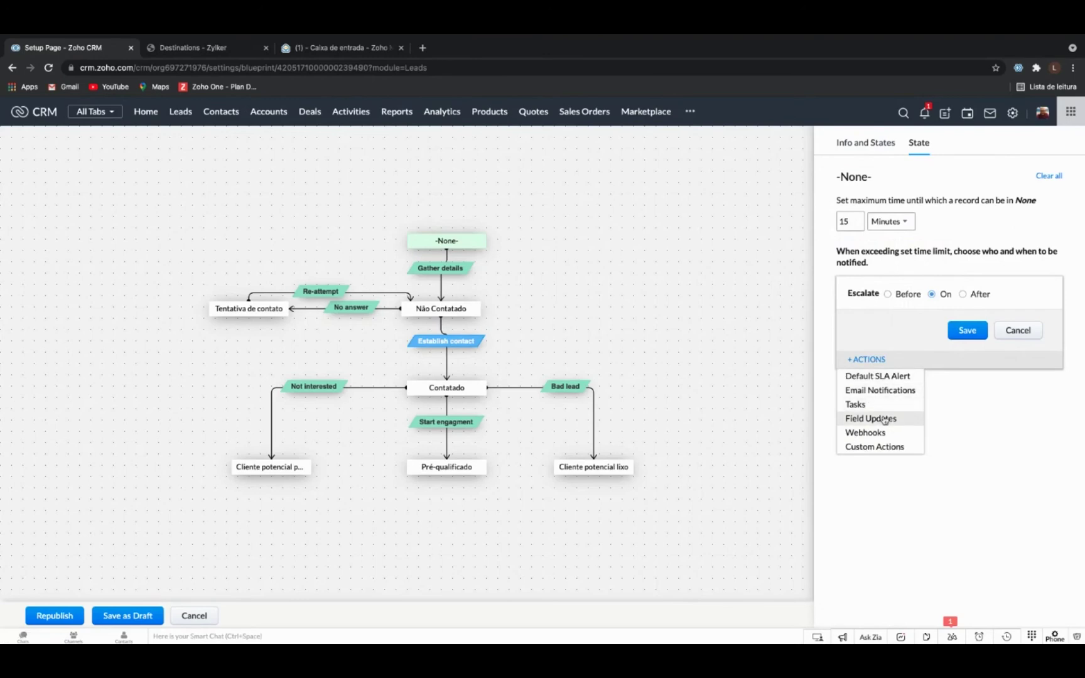
left_click(885, 419)
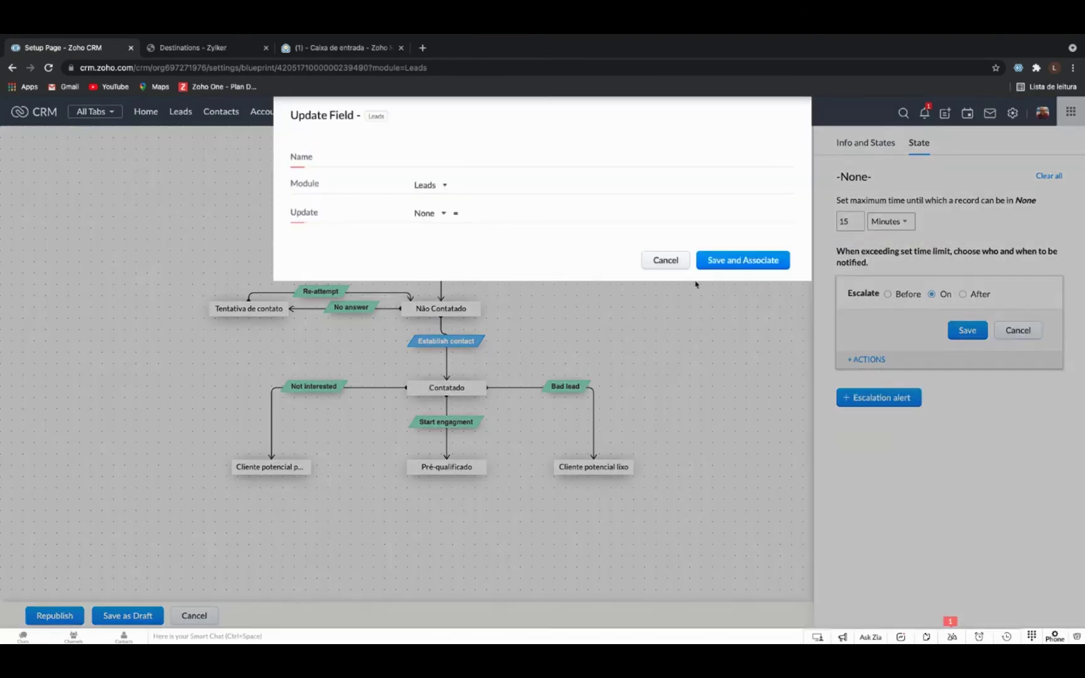
left_click(437, 215)
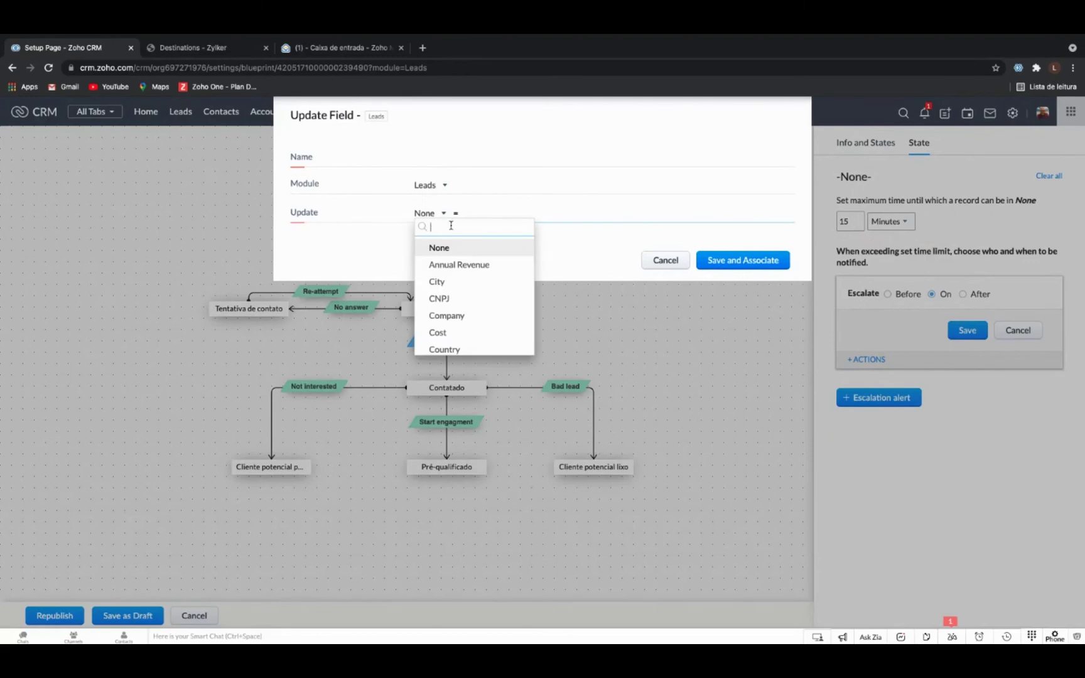
type("ow")
key("BackSpace")
key("BackSpace")
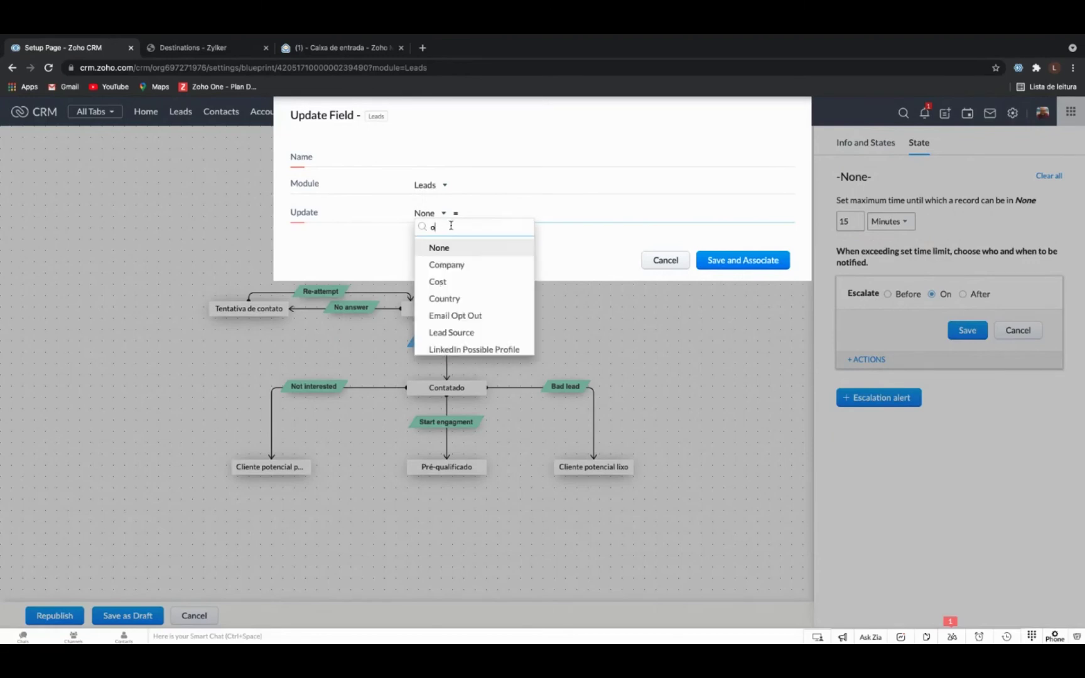
type("pr")
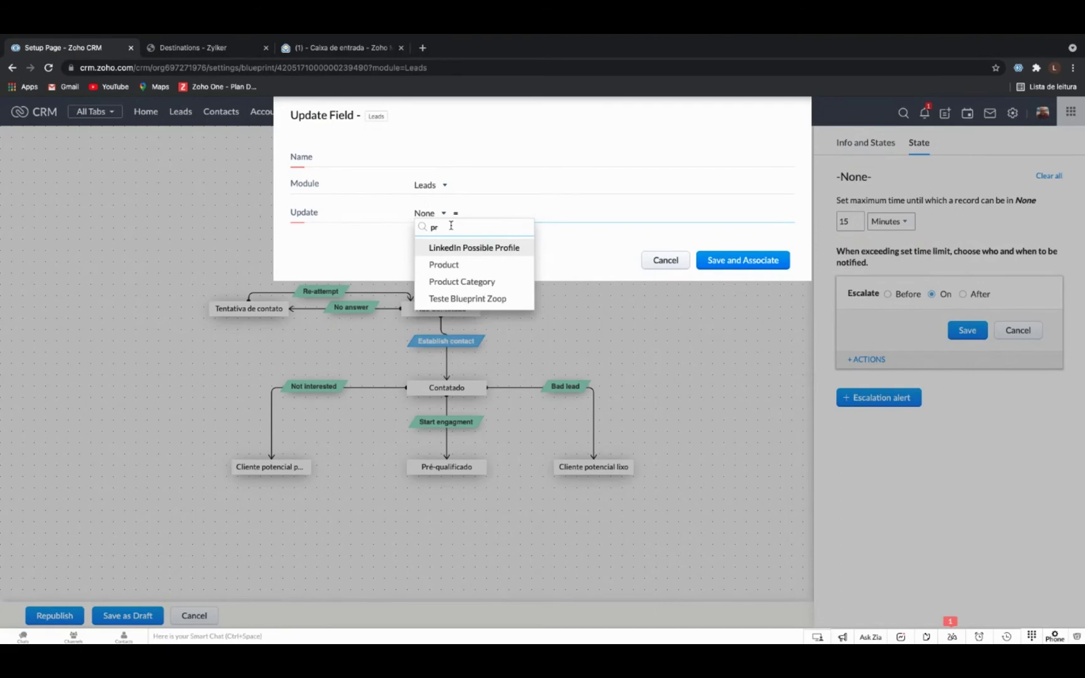
key("BackSpace")
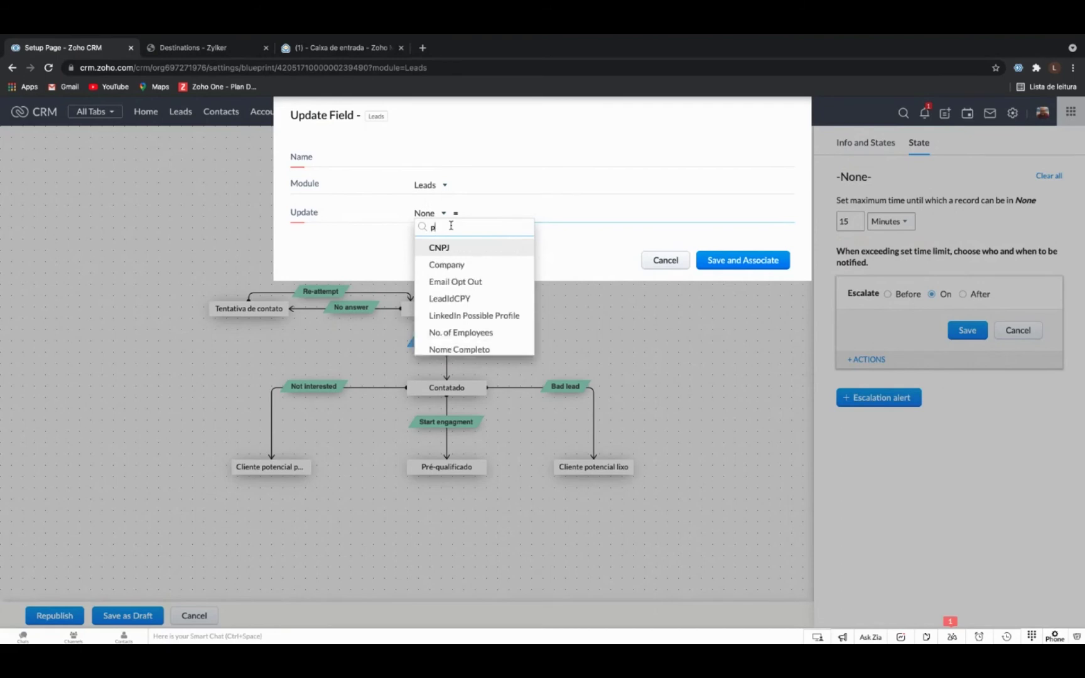
scroll(467, 315, "down", 3)
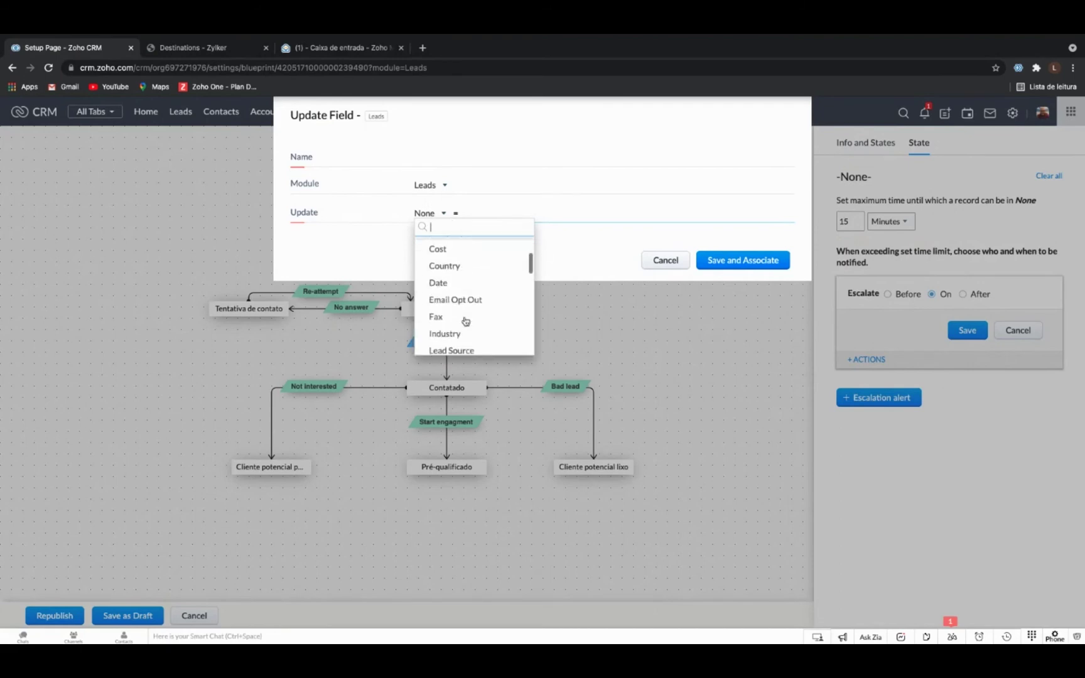
scroll(465, 321, "down", 5)
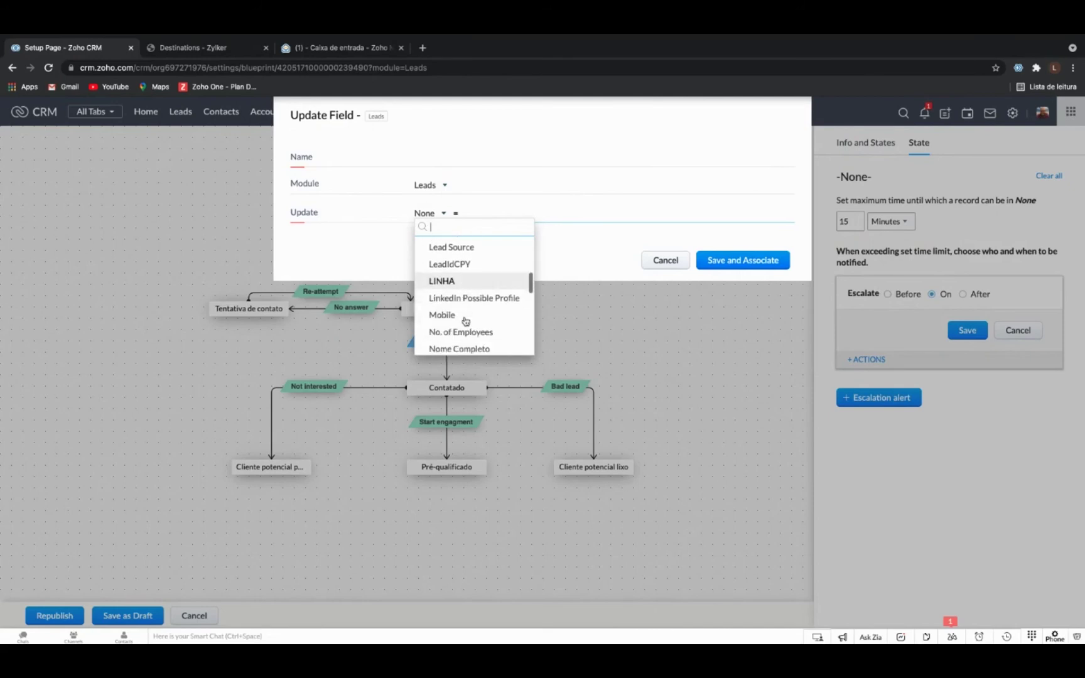
scroll(465, 321, "down", 5)
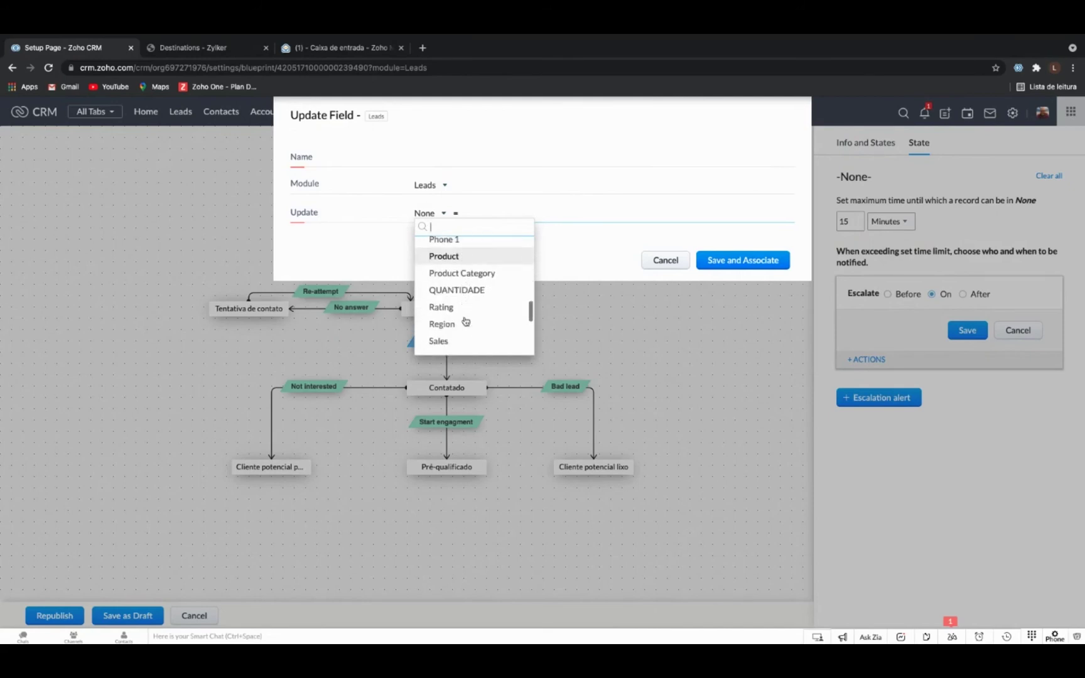
scroll(465, 321, "down", 3)
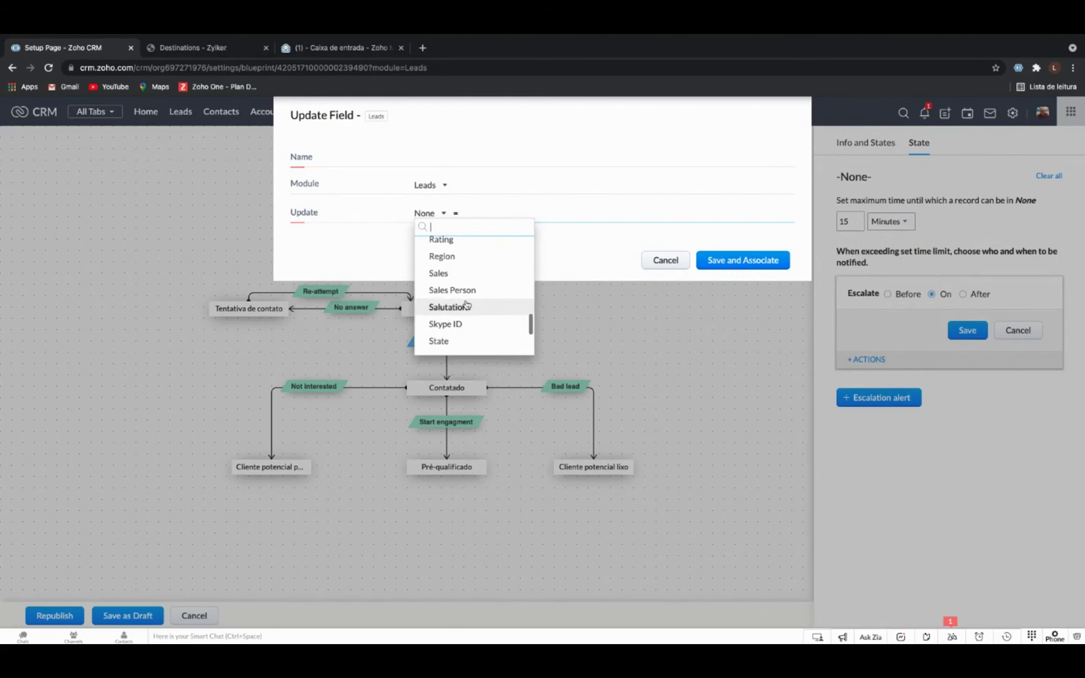
left_click(471, 293)
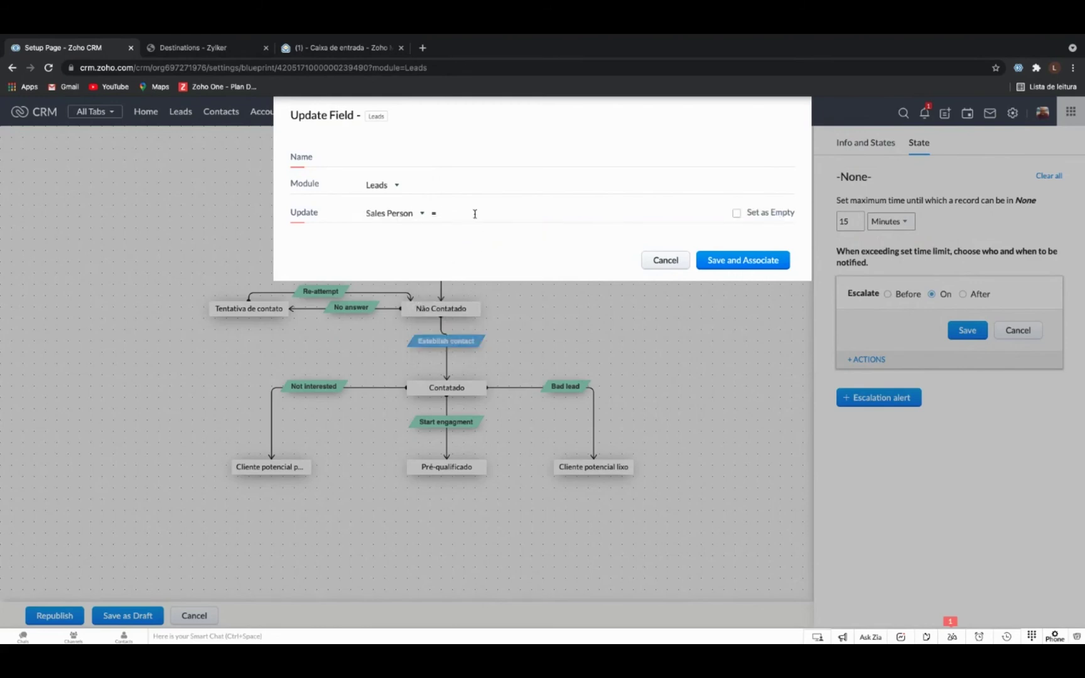
Enter the new sales person, name the update 'Escalar', and save and associate it.
left_click(729, 263)
left_click(577, 162)
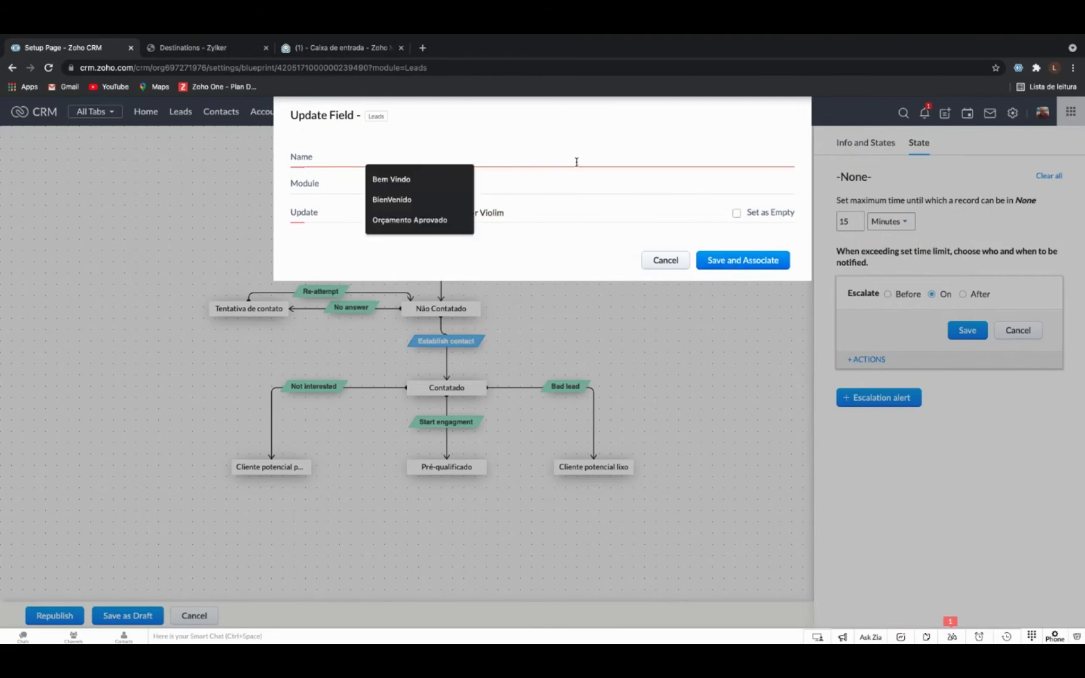
type("Tro")
key("BackSpace")
key("BackSpace")
key("BackSpace")
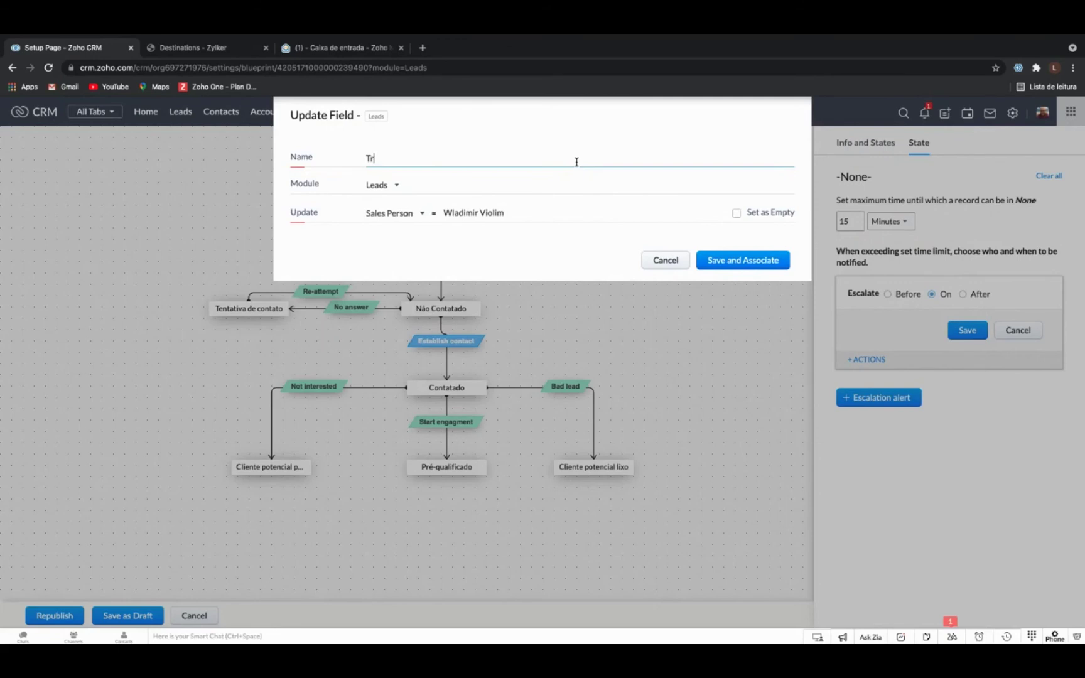
type("Escalar")
left_click(742, 261)
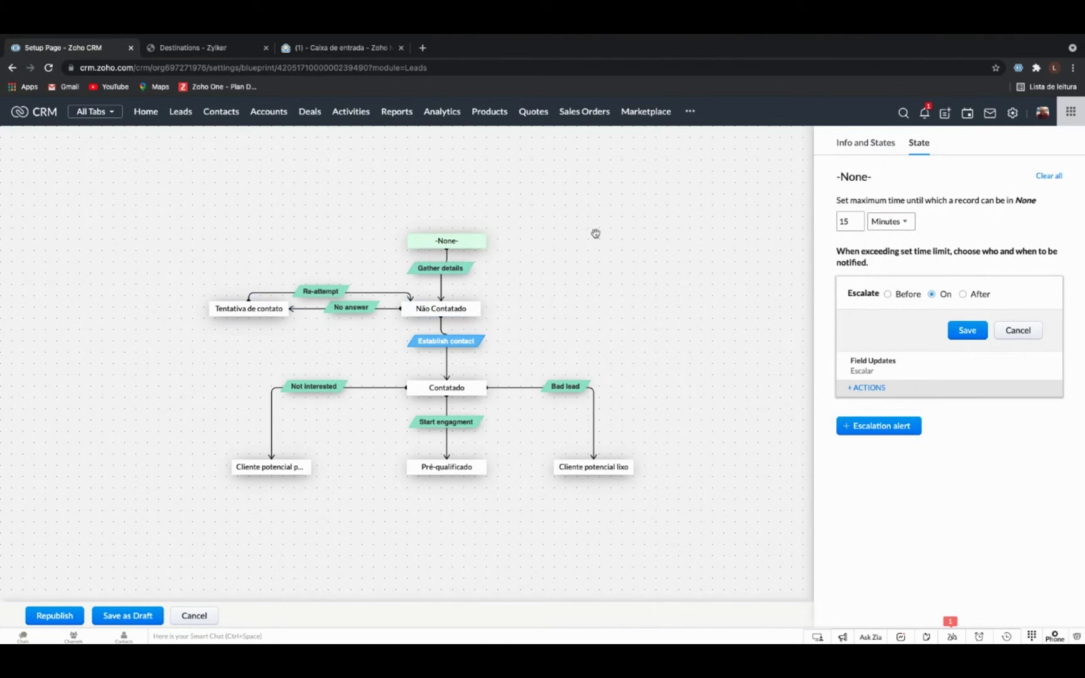
Open the Gather details transition and start a criterion on the Website field.
left_click(451, 272)
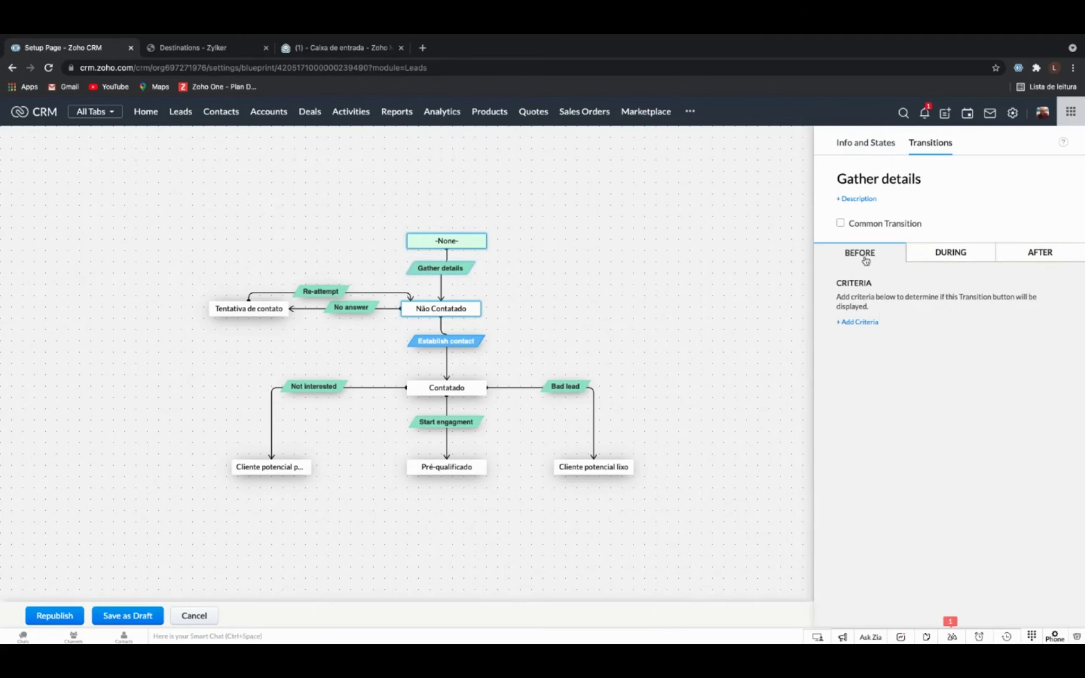
left_click(859, 324)
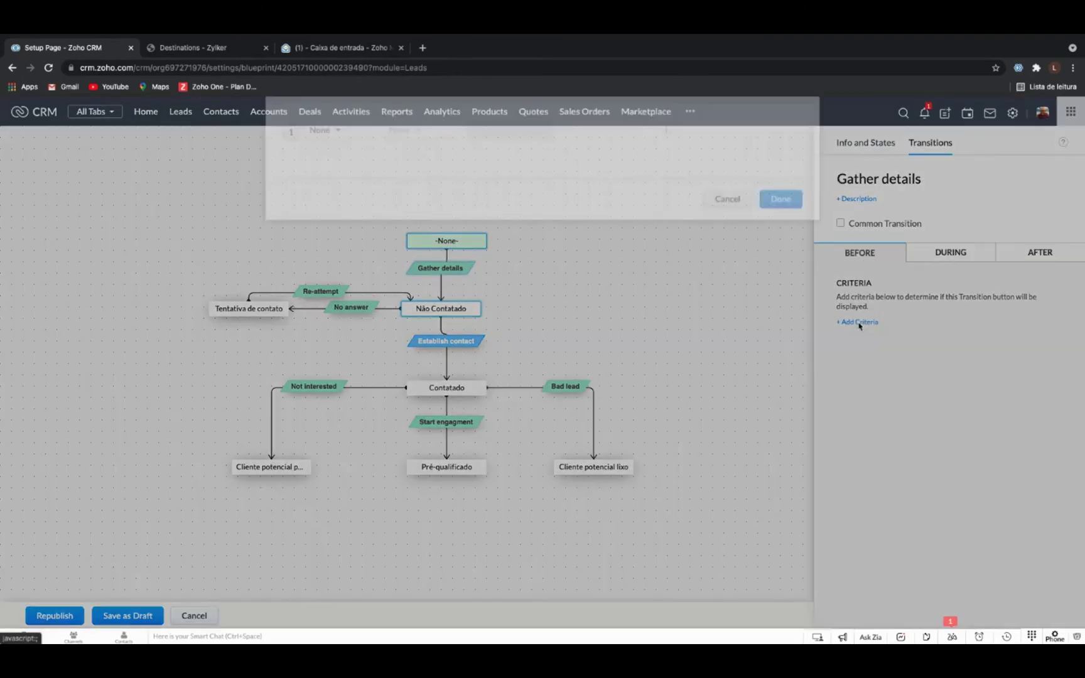
left_click(361, 168)
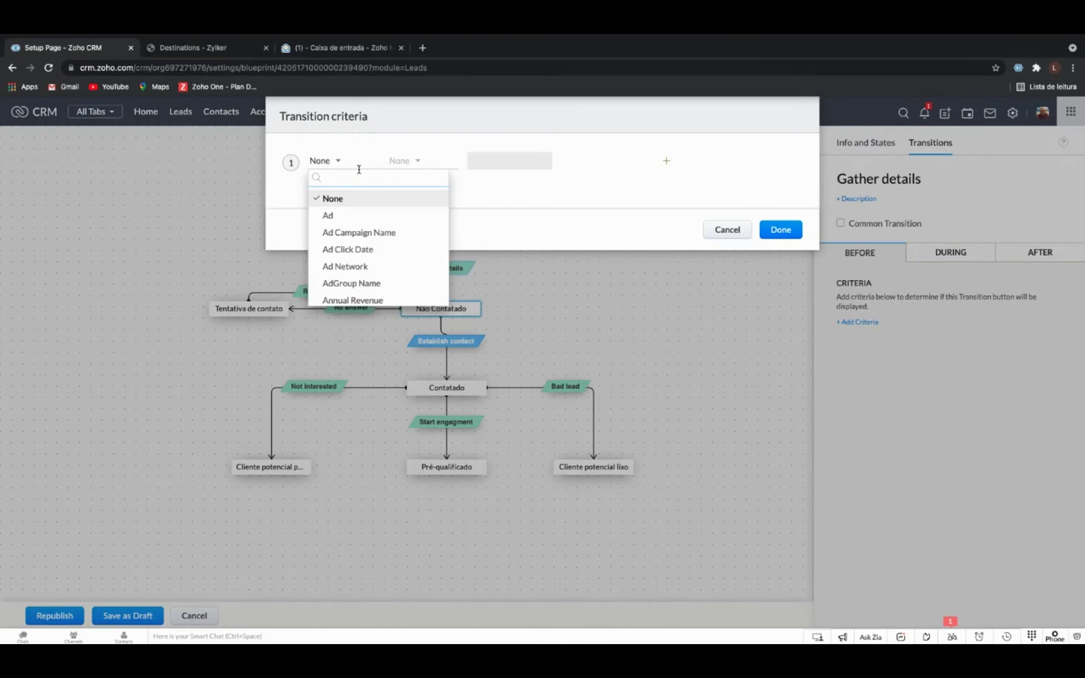
scroll(375, 204, "down", 1)
scroll(375, 204, "down", 3)
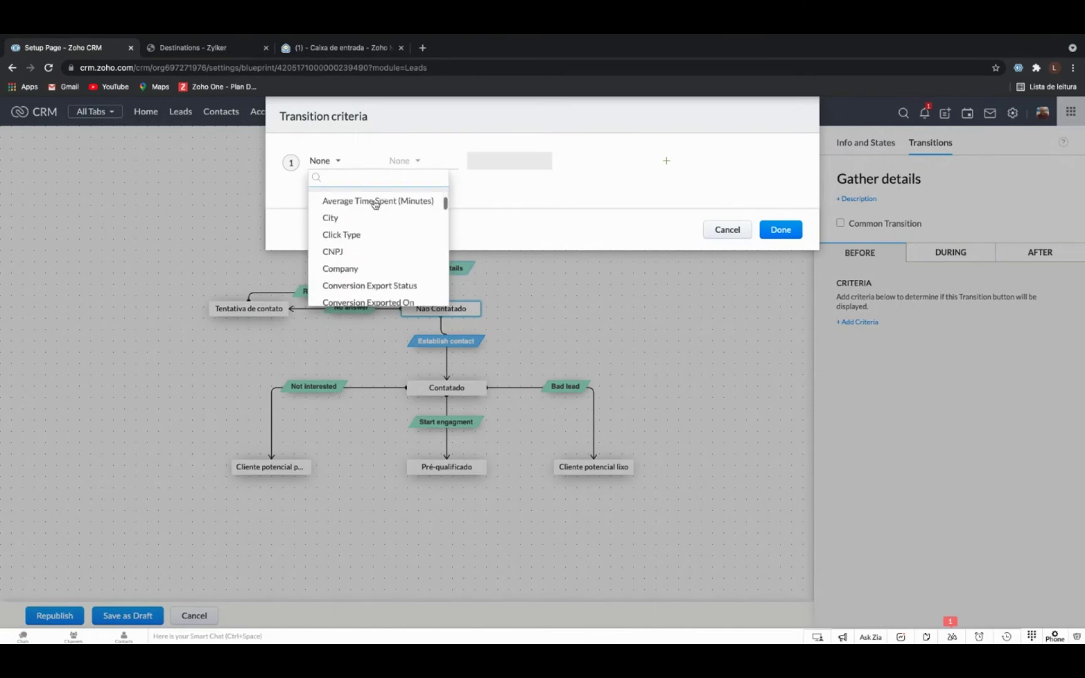
scroll(377, 240, "down", 2)
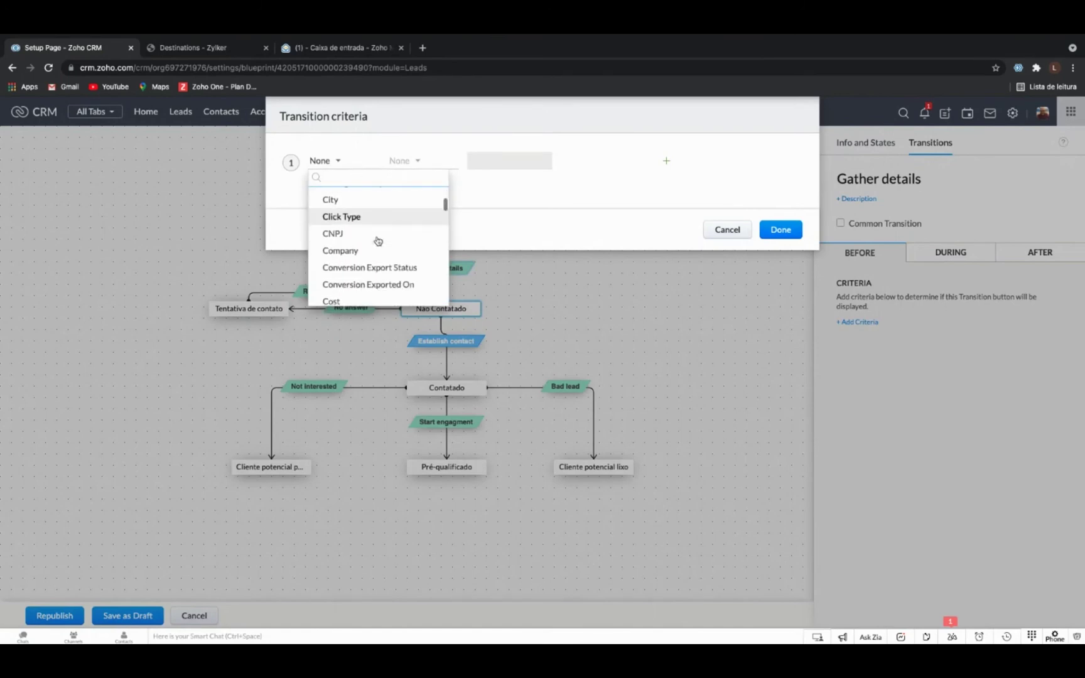
scroll(375, 249, "down", 1)
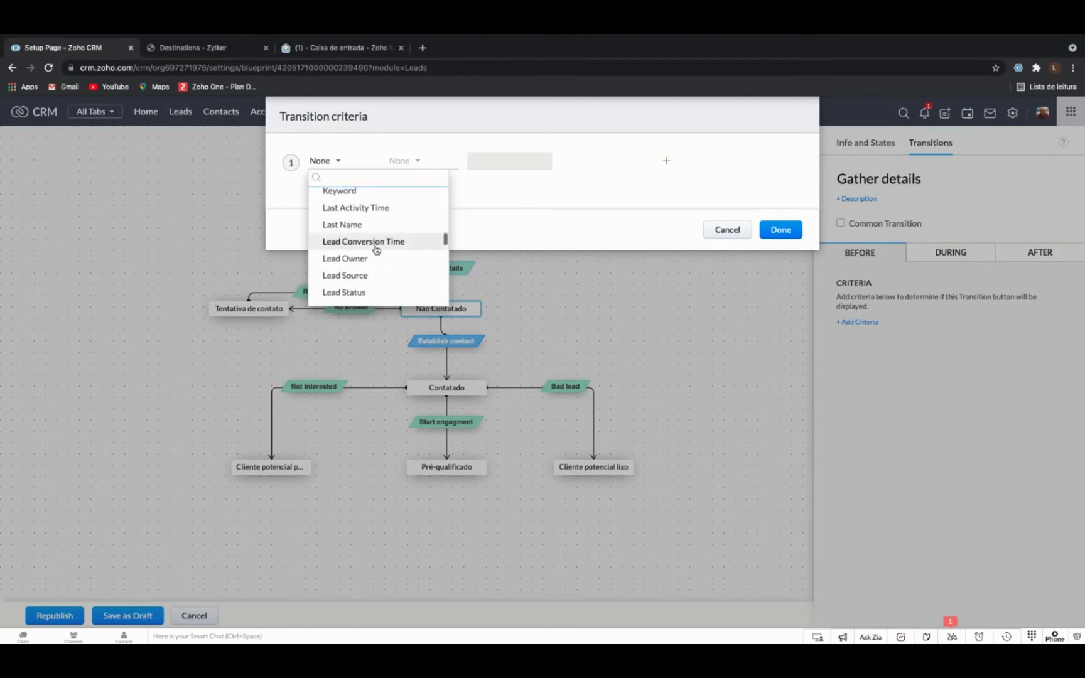
scroll(376, 250, "down", 1)
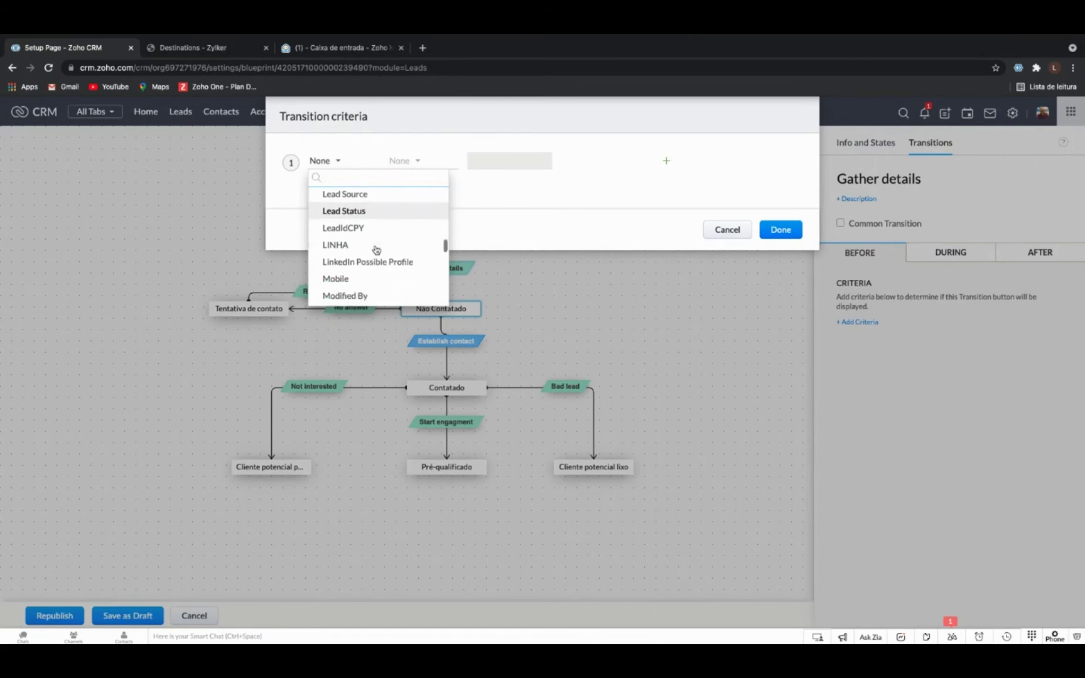
scroll(376, 250, "down", 2)
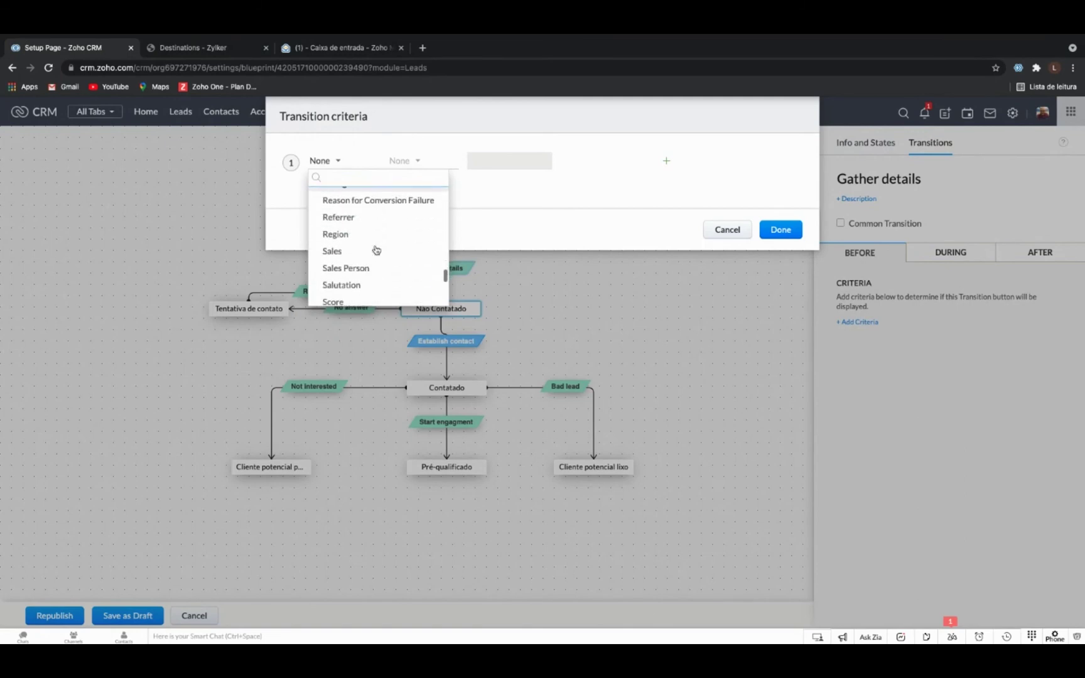
scroll(376, 250, "down", 1)
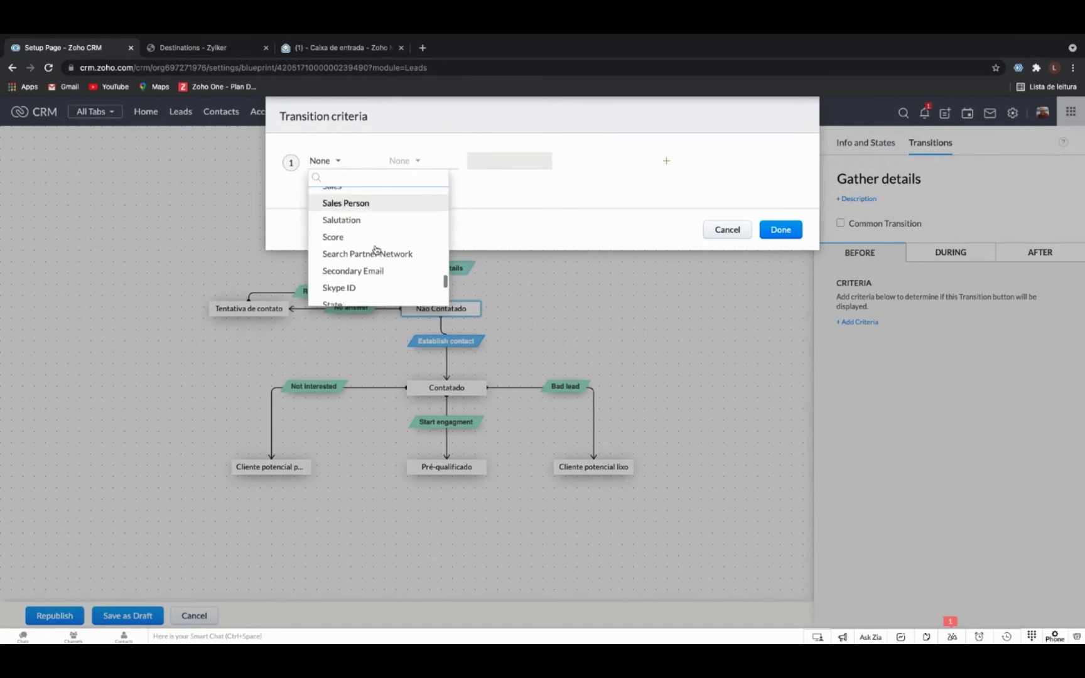
scroll(376, 250, "down", 5)
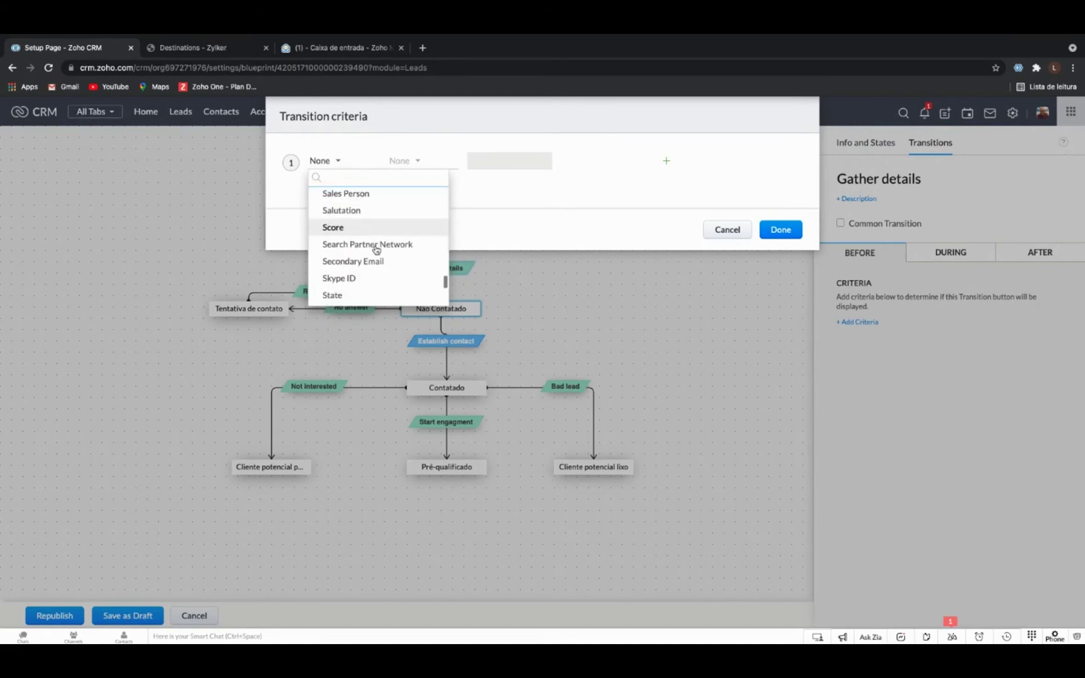
scroll(376, 250, "down", 8)
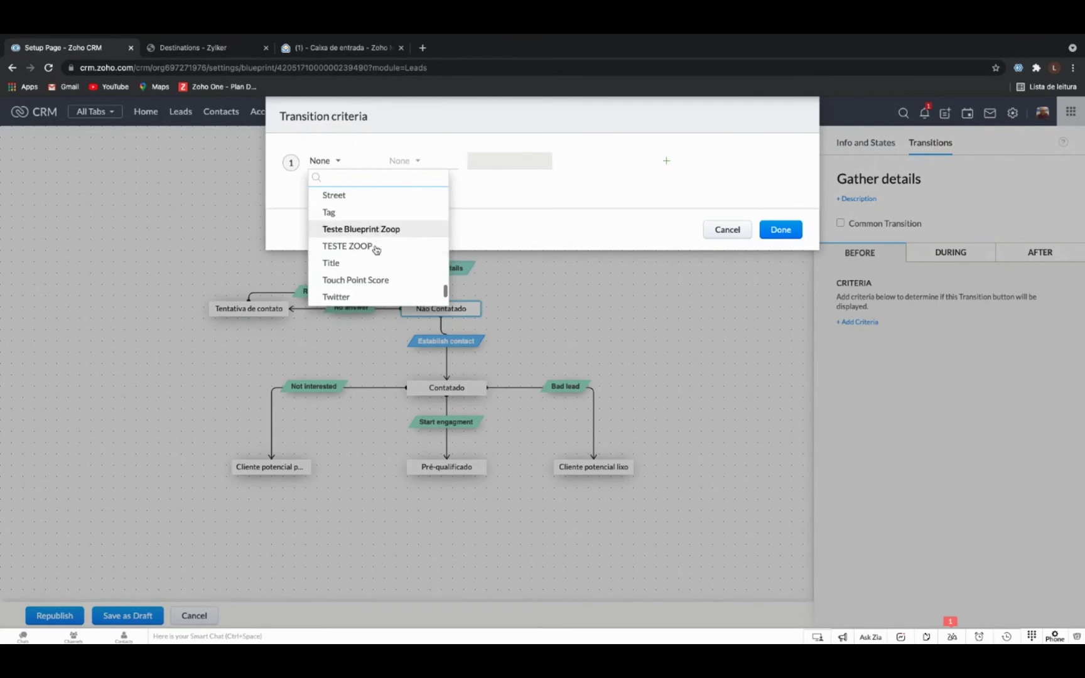
scroll(376, 250, "down", 1)
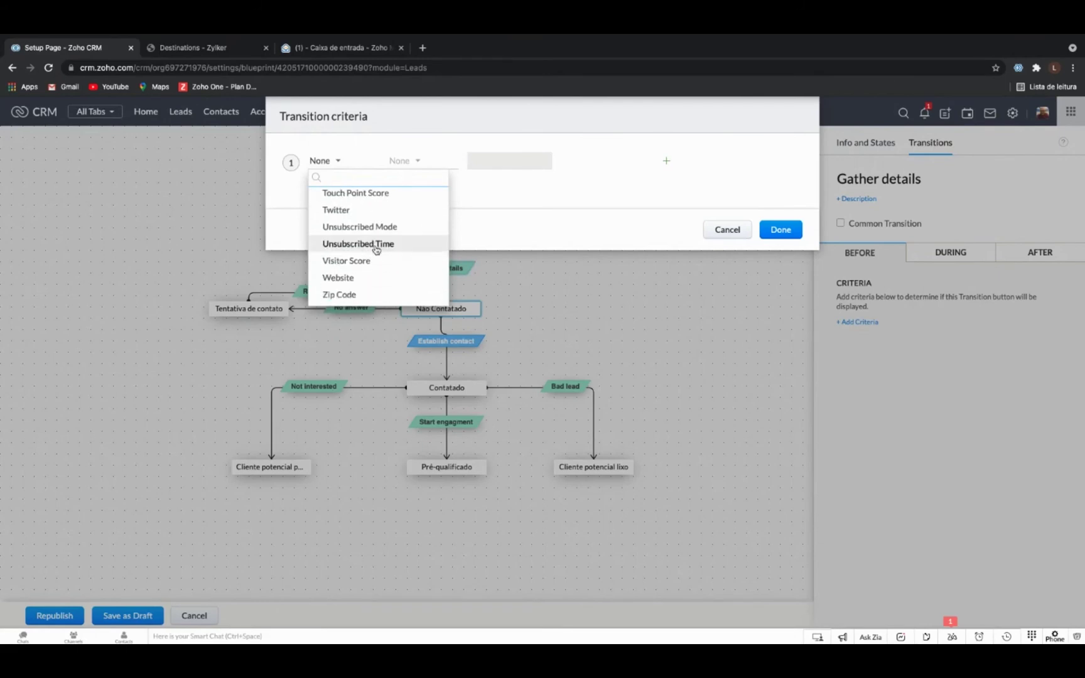
left_click(387, 283)
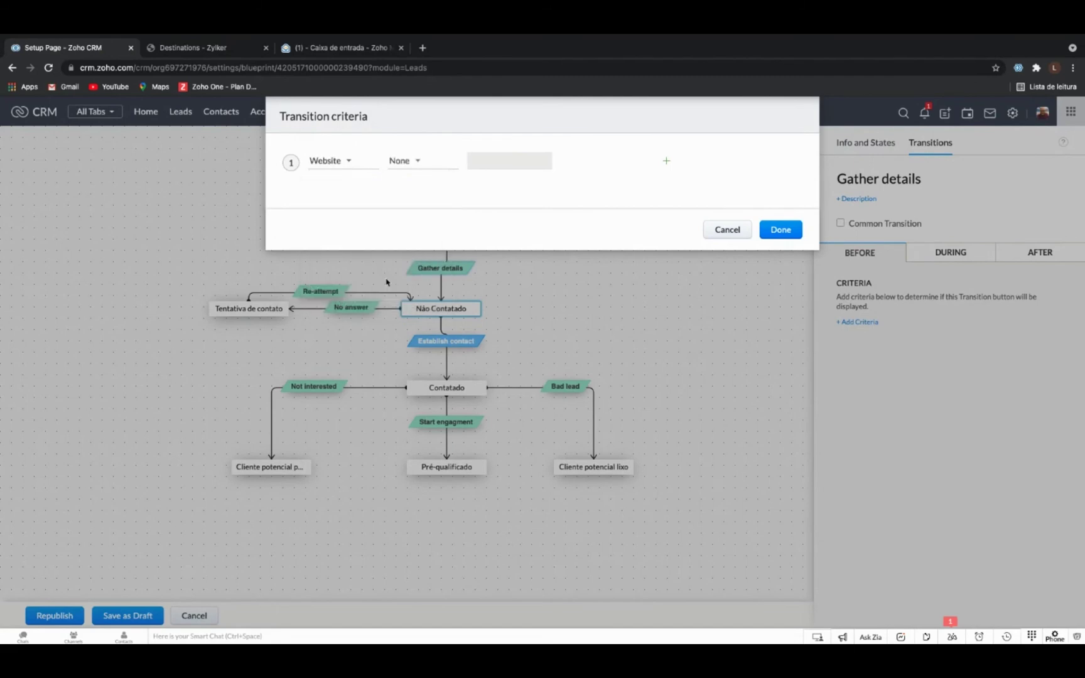
Set the Website criterion's operator to 'is', then discard the criteria unsaved.
left_click(417, 161)
scroll(439, 194, "down", 2)
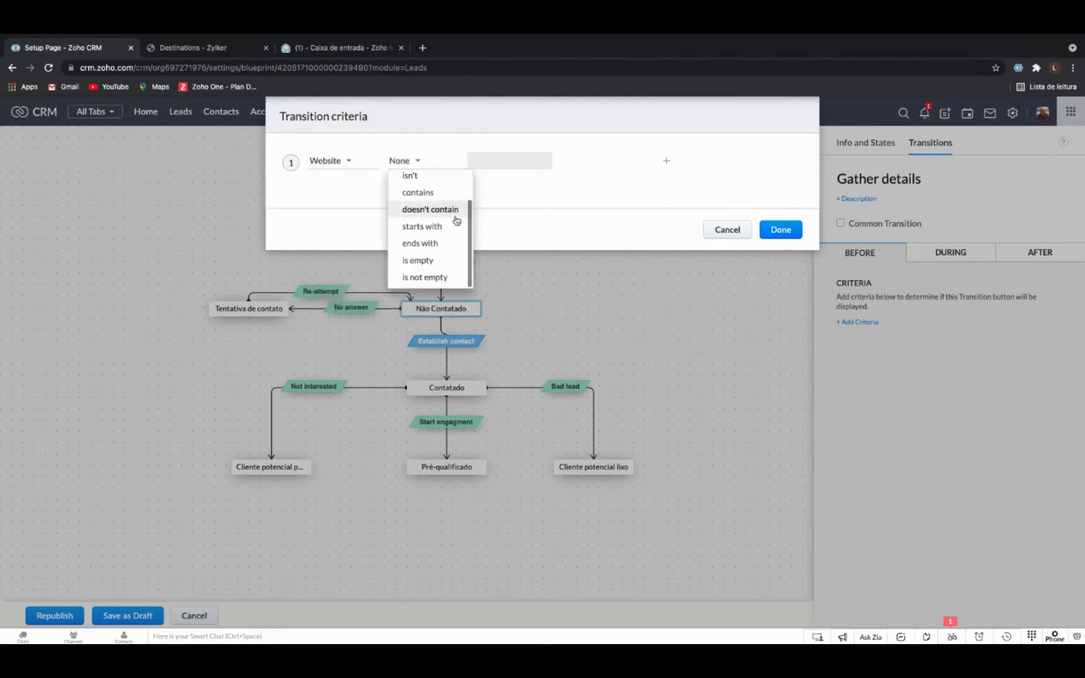
scroll(433, 204, "up", 2)
left_click(427, 199)
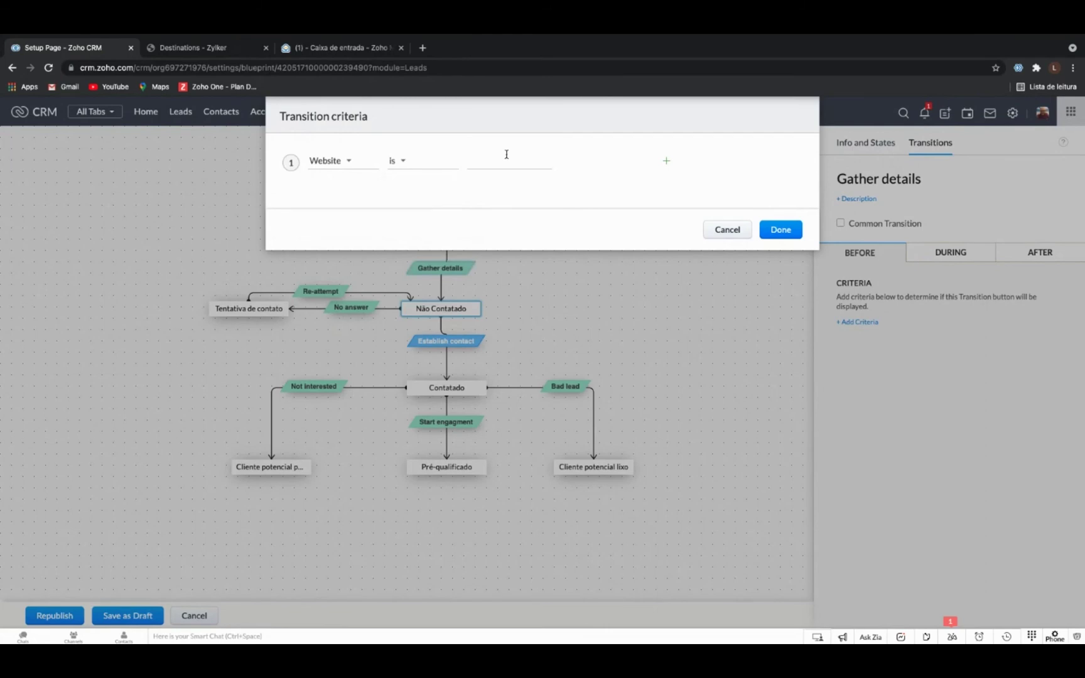
left_click(732, 232)
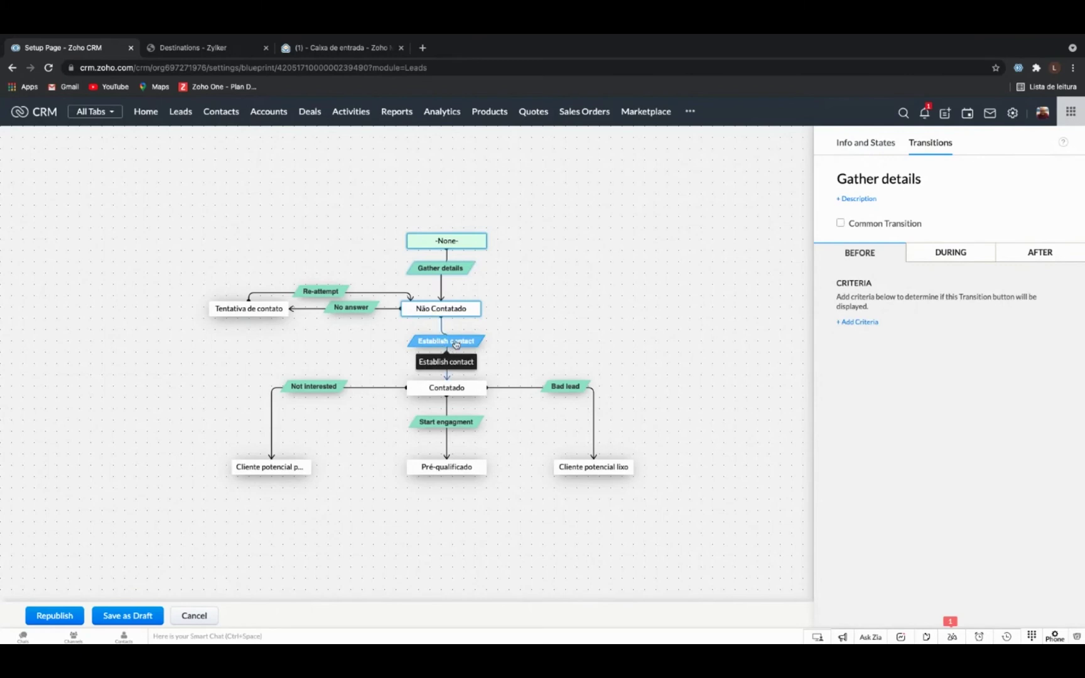
Review Start engagment's During message about the follow-up task and mandatory Notes.
left_click(447, 425)
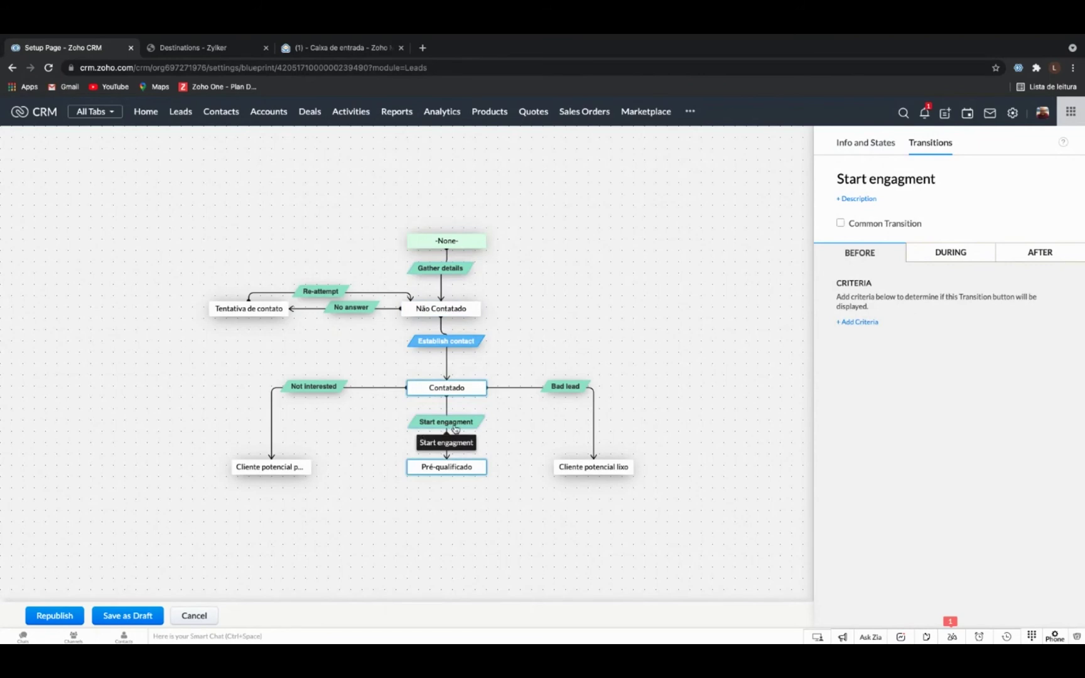
left_click(859, 323)
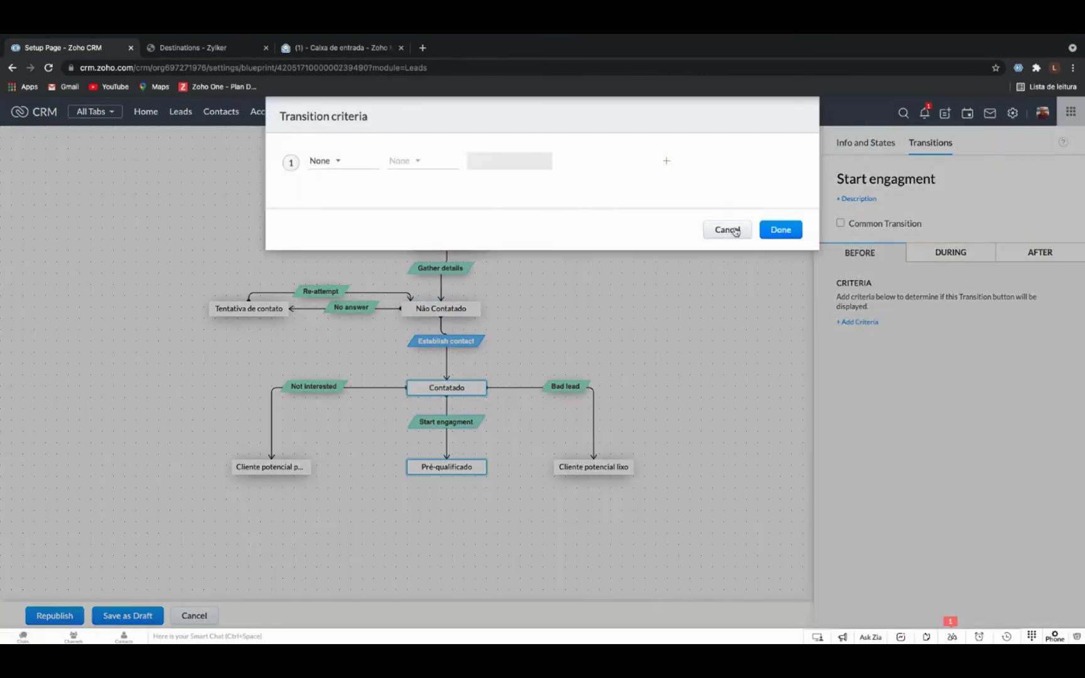
left_click(728, 229)
left_click(935, 253)
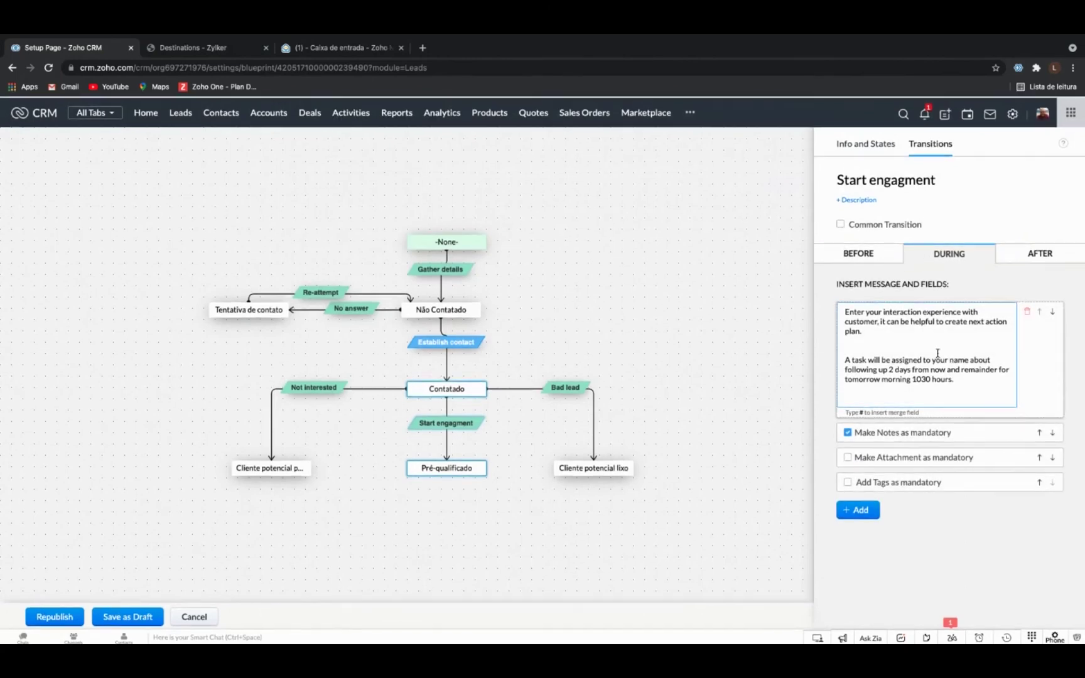
left_click_drag(967, 381, 837, 296)
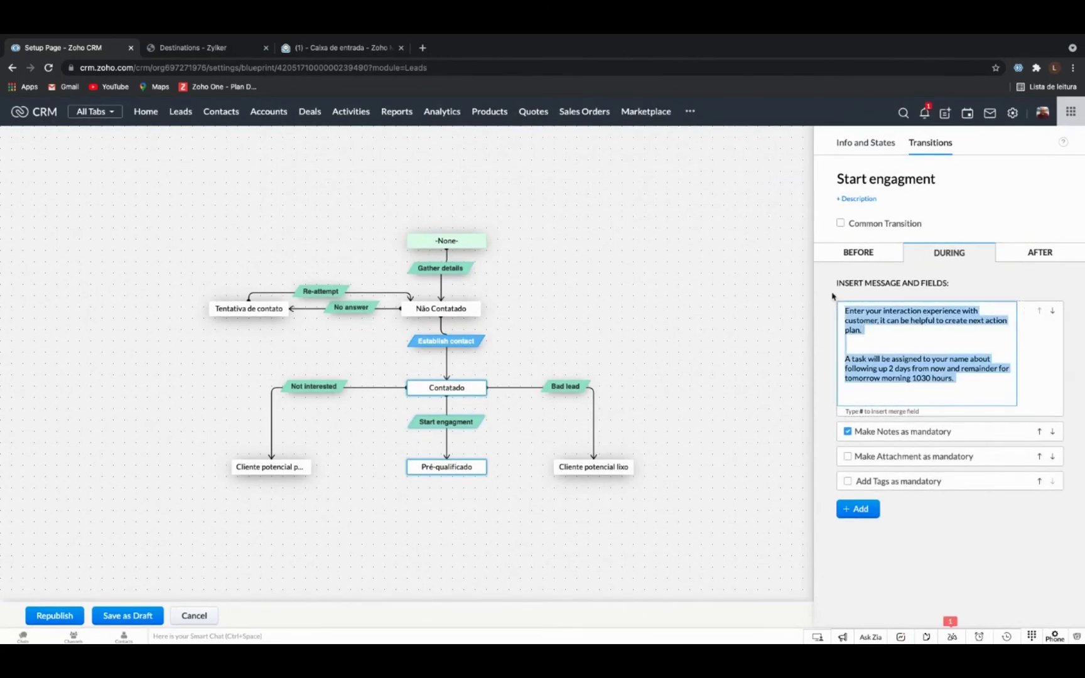
left_click(983, 265)
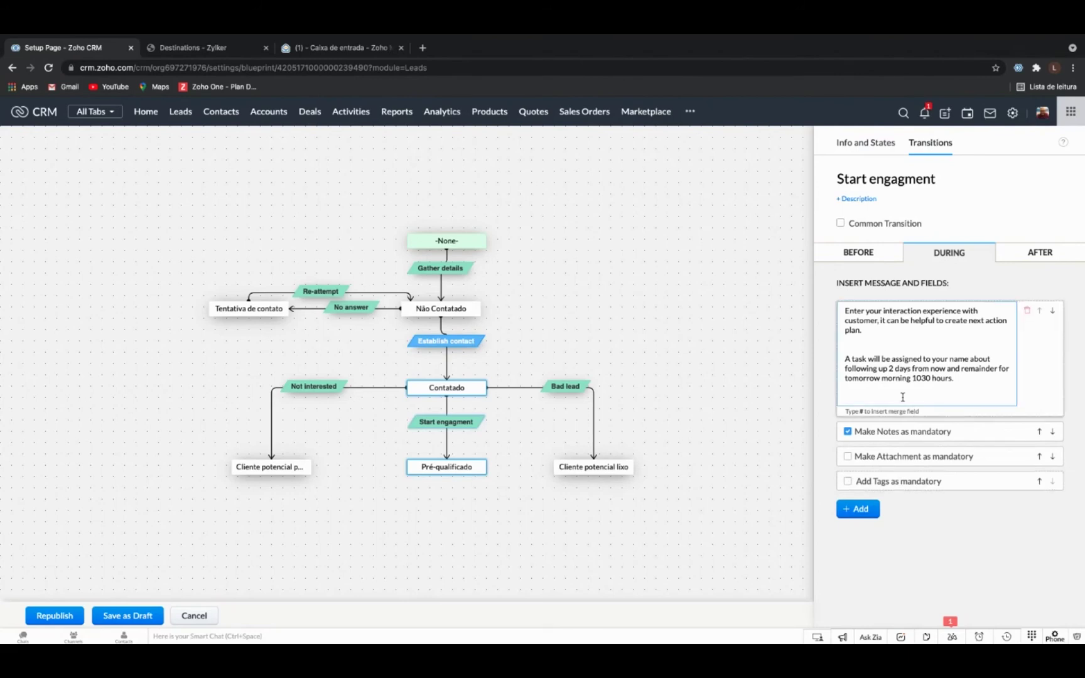
left_click_drag(972, 382, 911, 347)
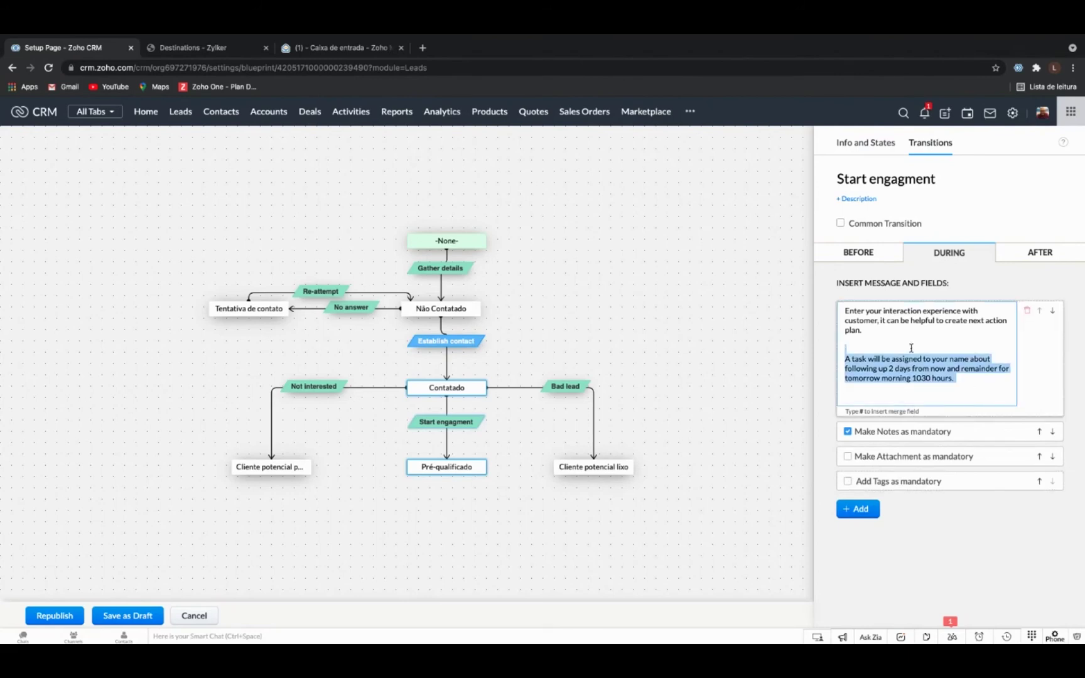
left_click(886, 319)
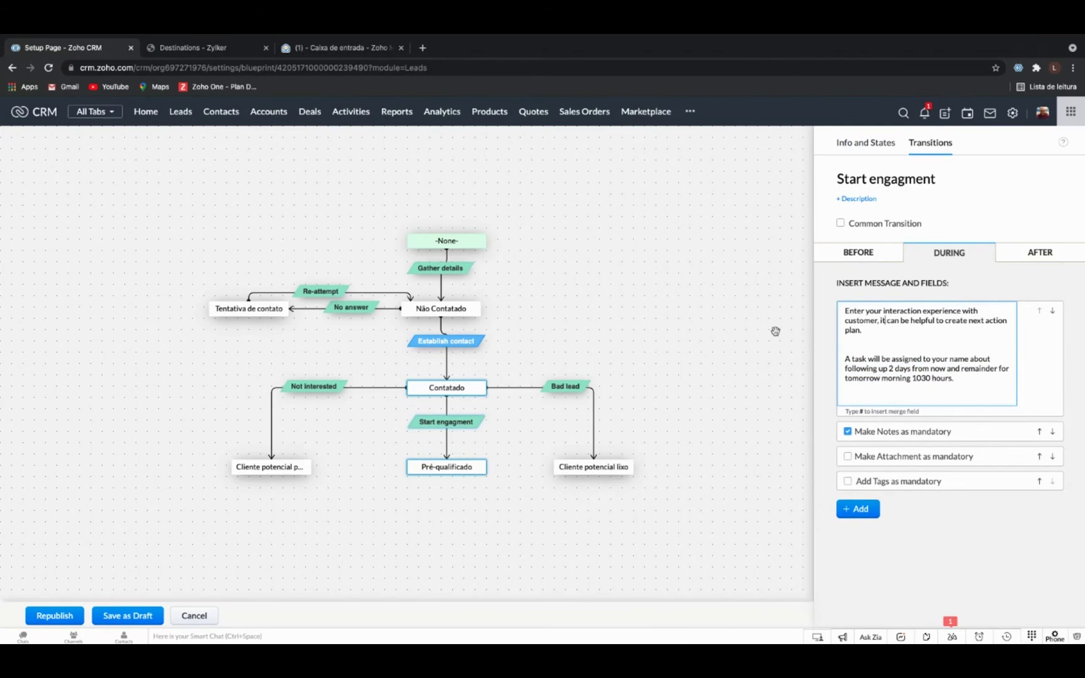
Check Start engagment's After follow-up task, then leave the editor unsaved for the Blueprint list.
left_click(1033, 254)
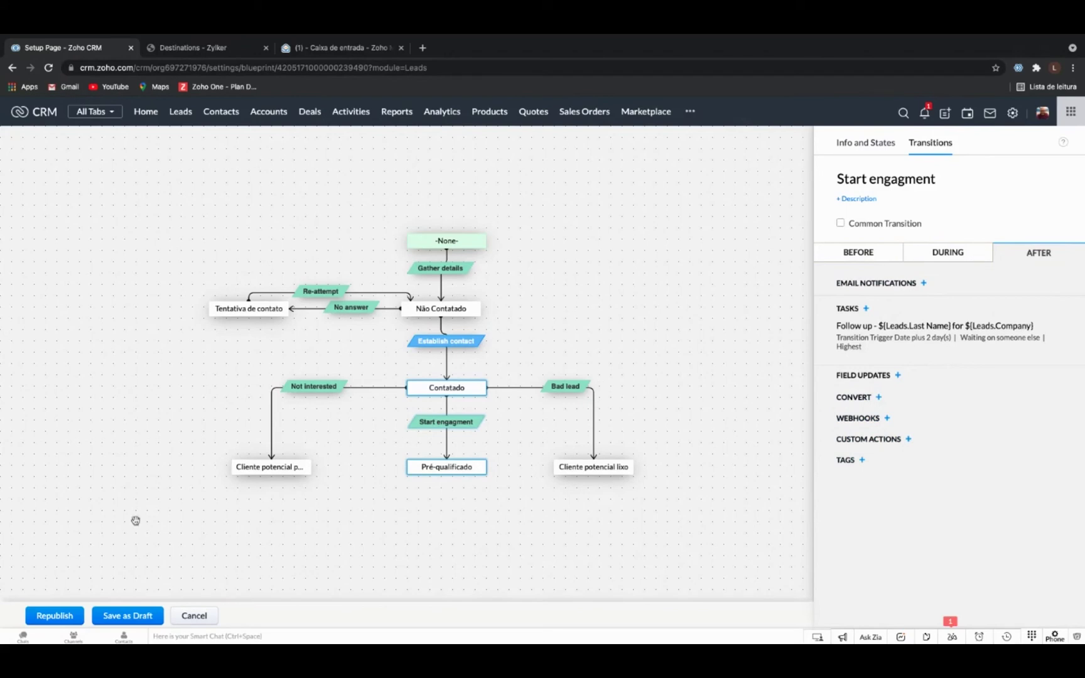
left_click(196, 620)
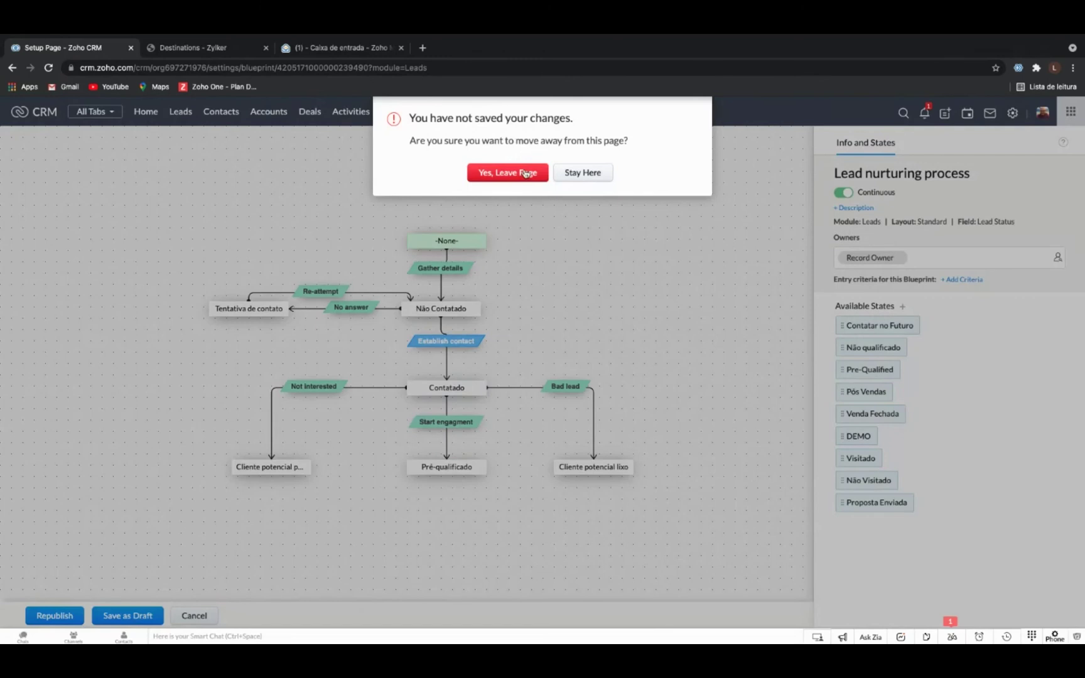
left_click(530, 177)
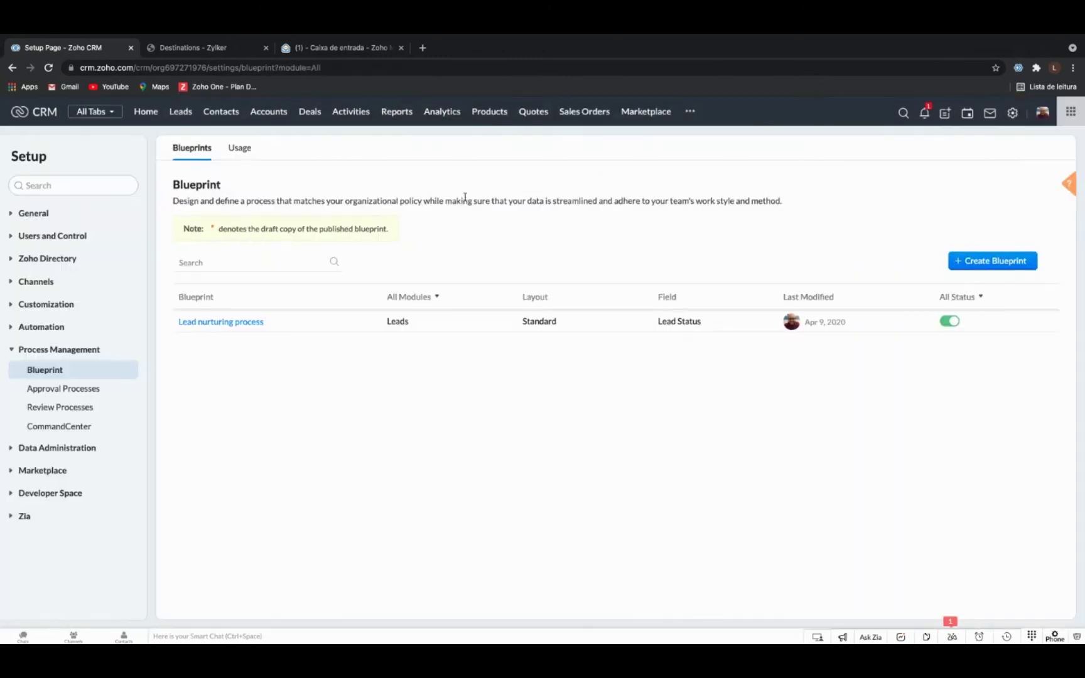
Go to Leads and open the Zylker lead, noting its Current State of -None-.
left_click(181, 113)
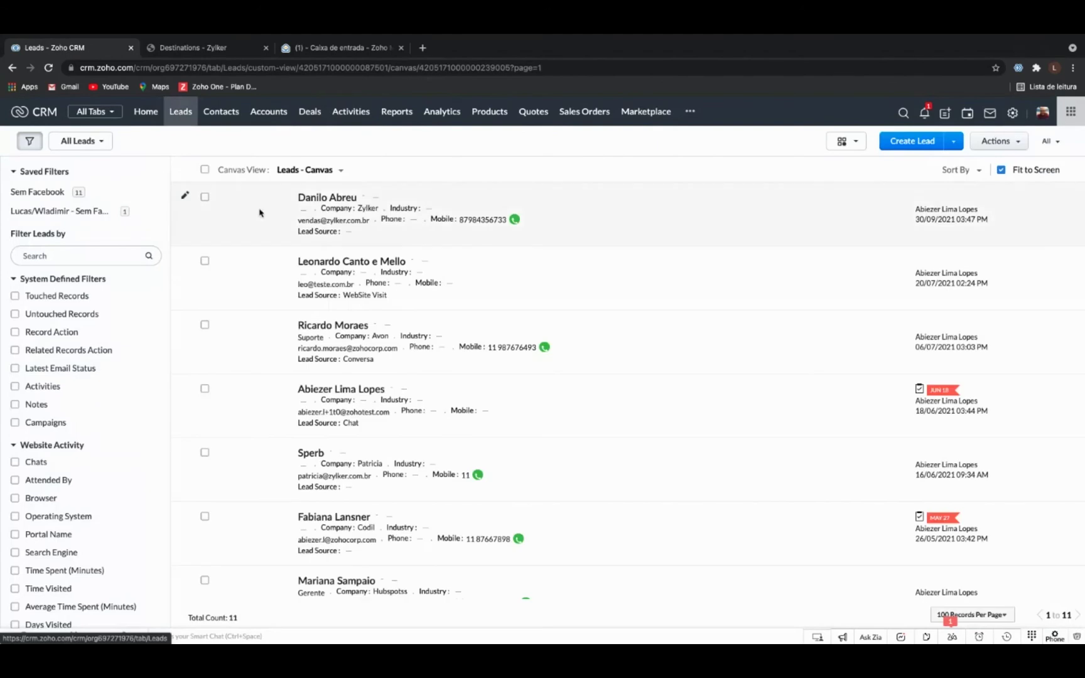
left_click(331, 198)
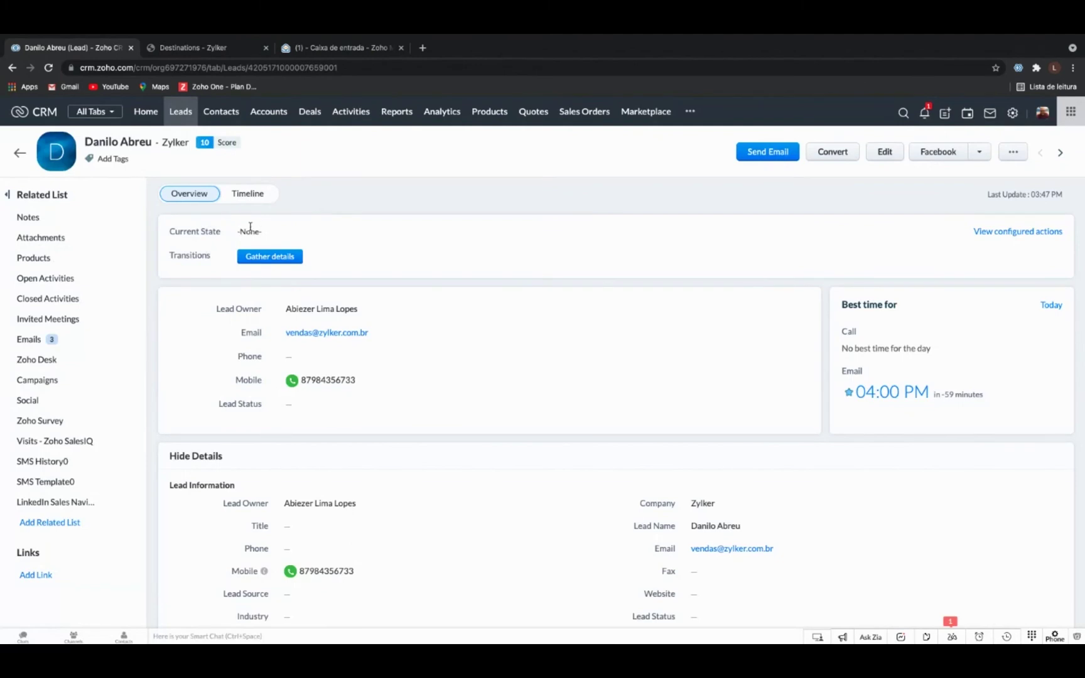
left_click_drag(238, 231, 275, 233)
left_click_drag(173, 231, 233, 233)
Complete Gather details for the Zylker lead with its phone number and city Belo Horizonte.
left_click(262, 258)
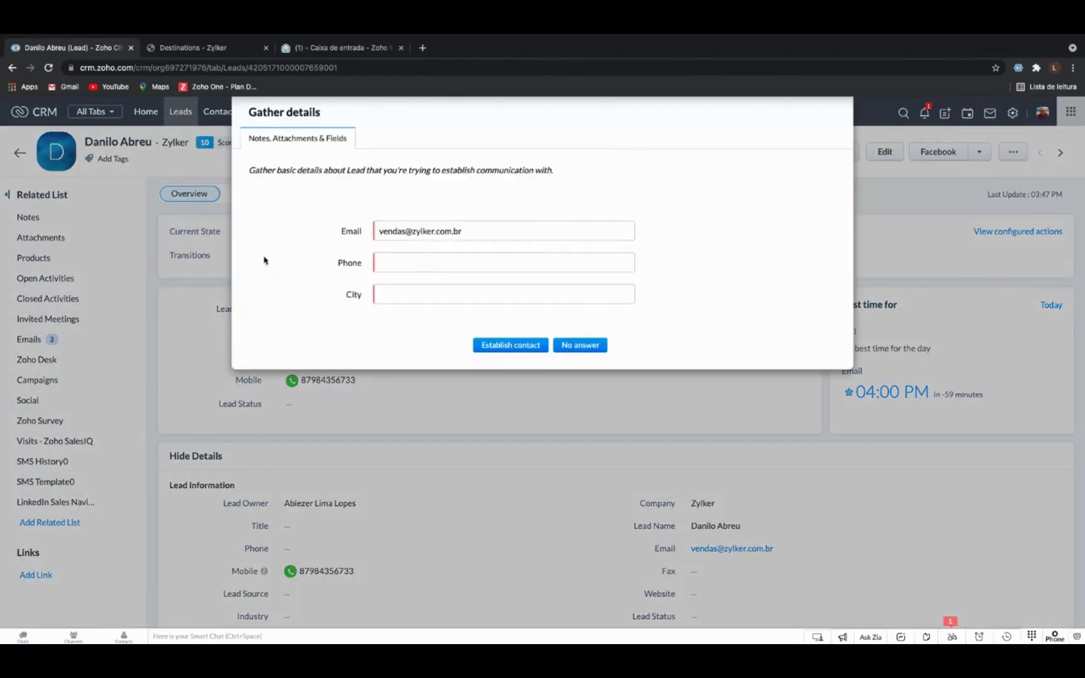
left_click(404, 269)
left_click(410, 261)
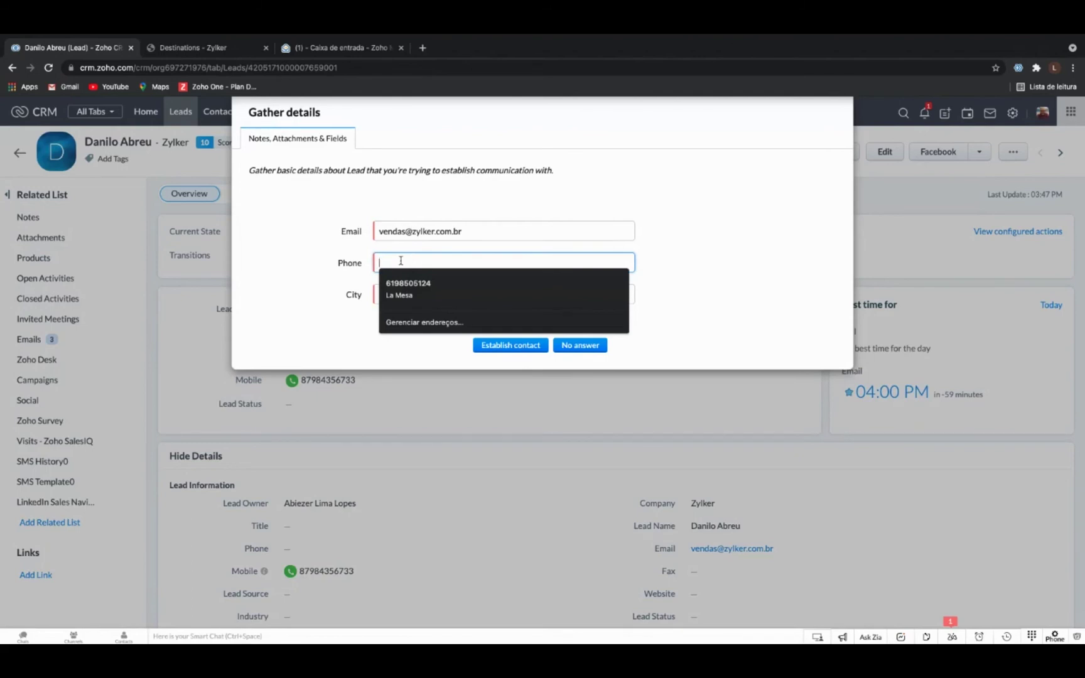
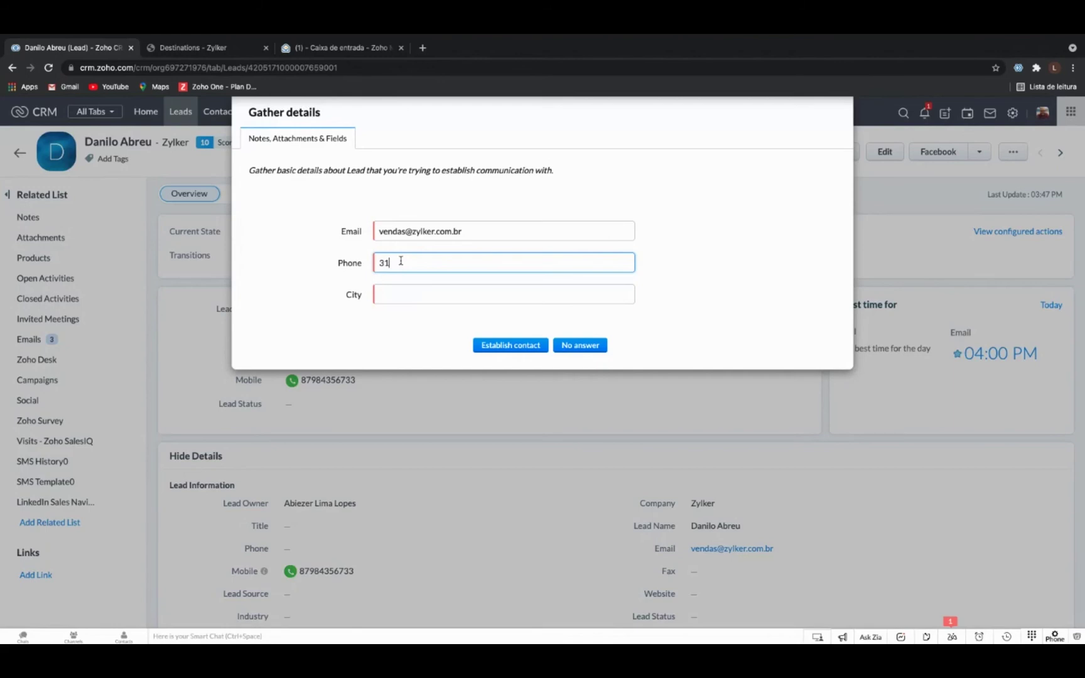
left_click(424, 295)
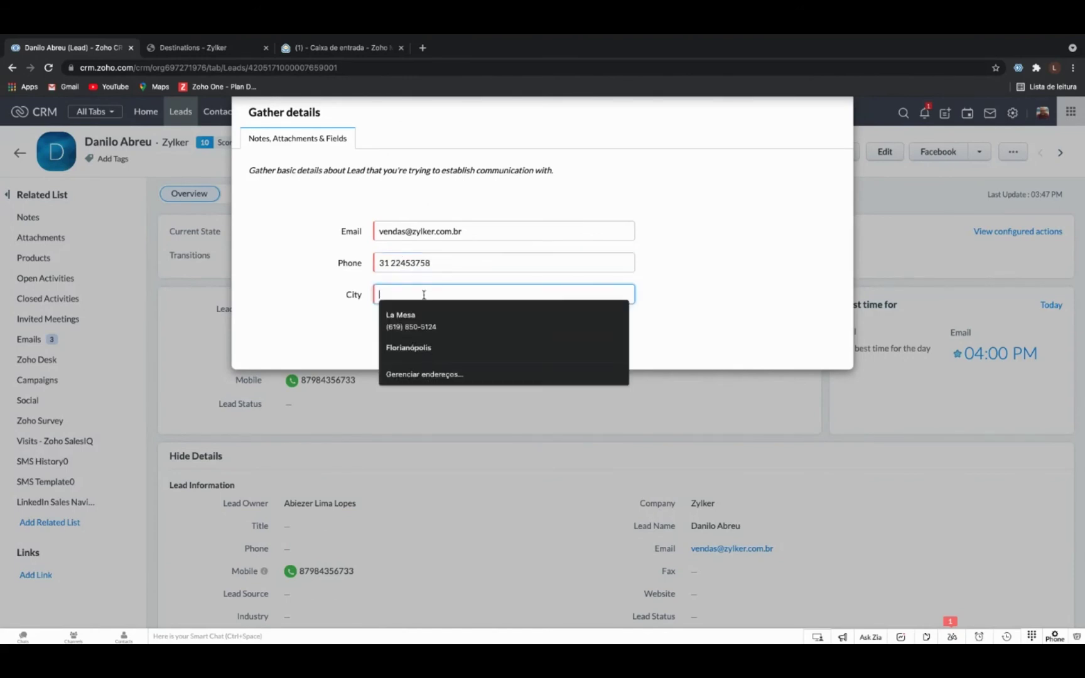
type("Belo Horizonte")
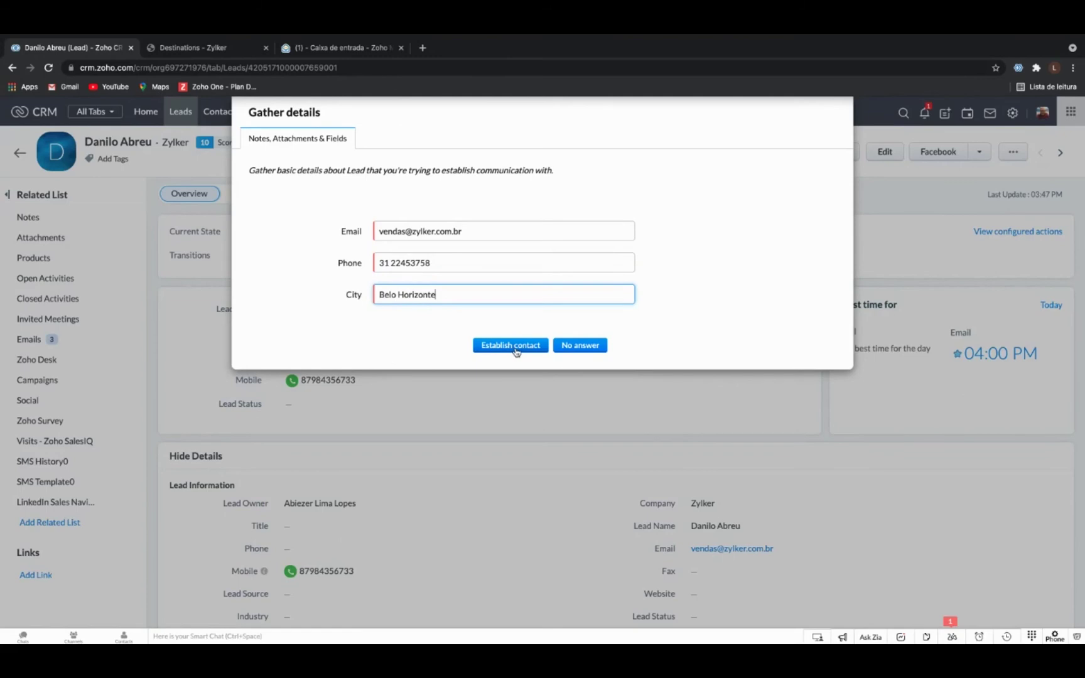
left_click(515, 346)
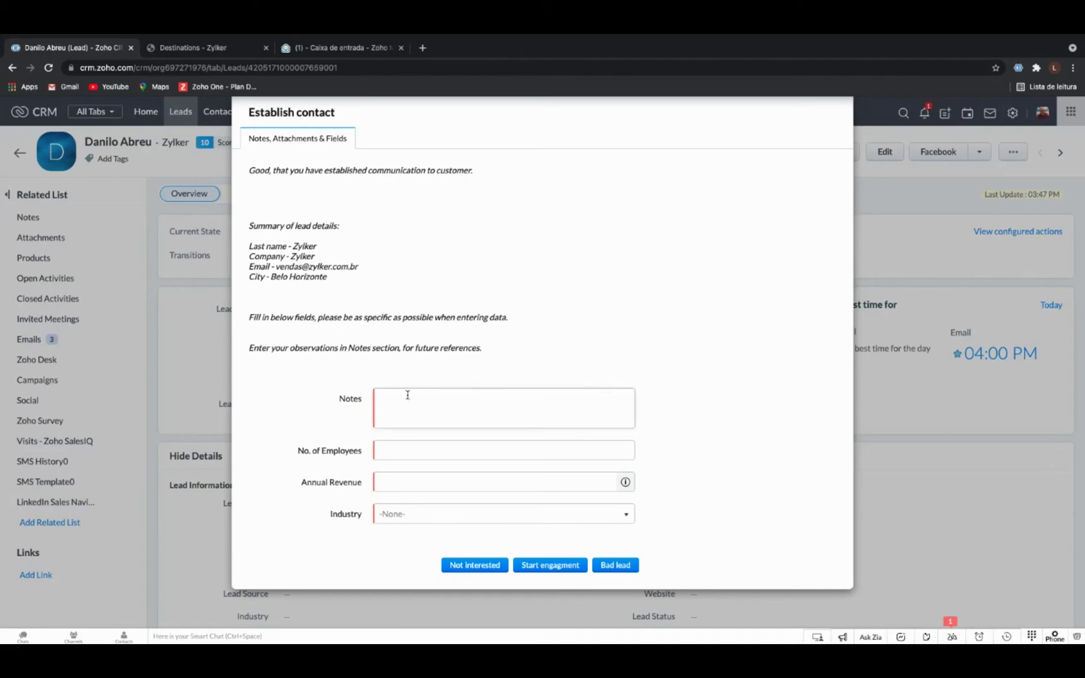
Fill Establish contact with note 'Teste webinar', 20 employees, 3500000 revenue and ASP industry.
type("Teste webinar")
key("Tab")
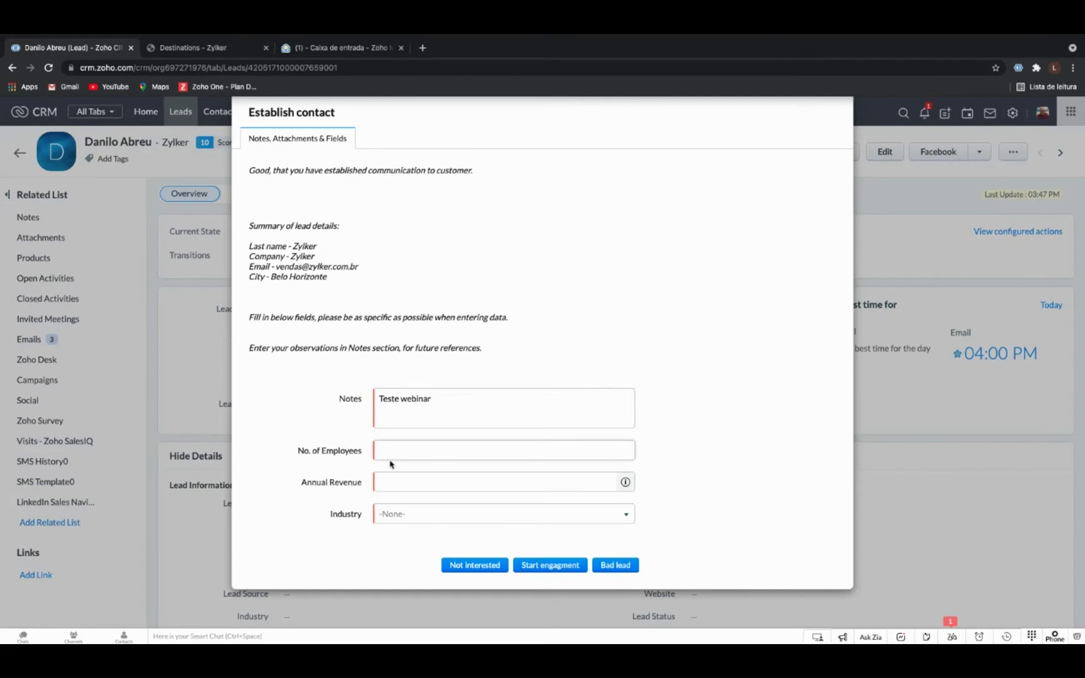
left_click(405, 451)
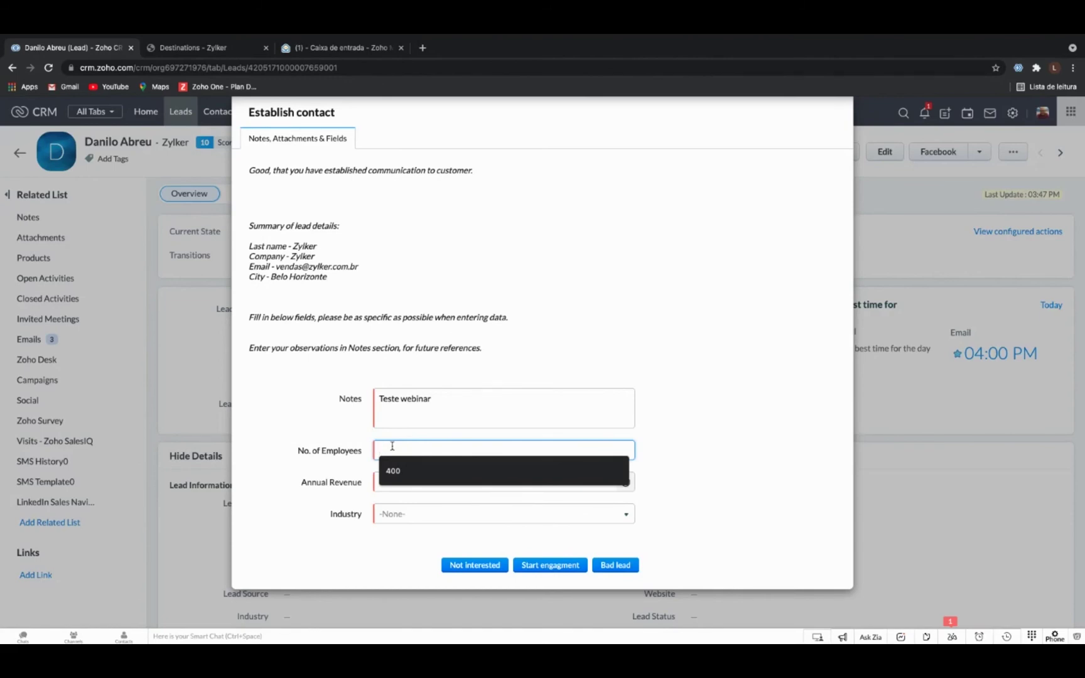
type("20")
left_click(403, 485)
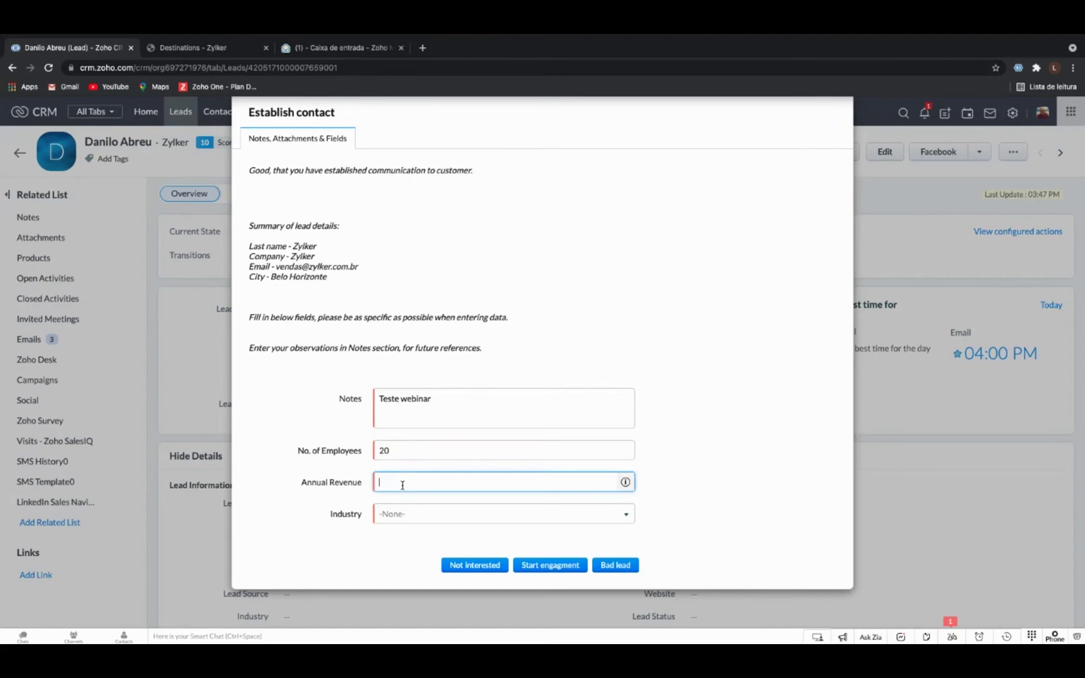
type("30")
key("BackSpace")
type("500000")
left_click(413, 515)
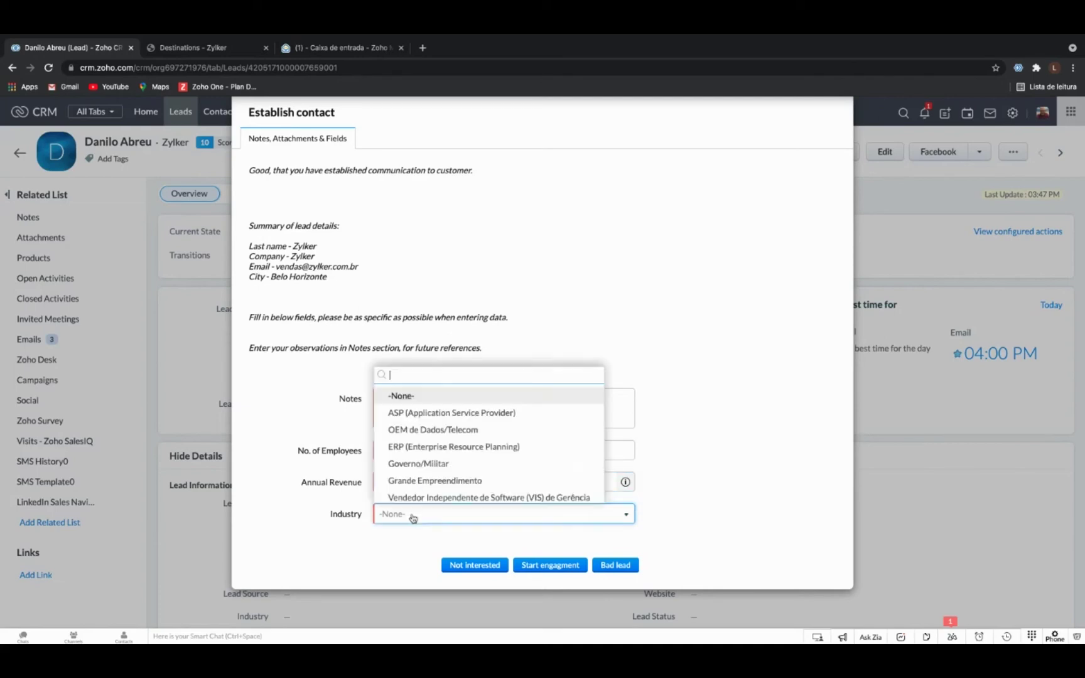
left_click(462, 413)
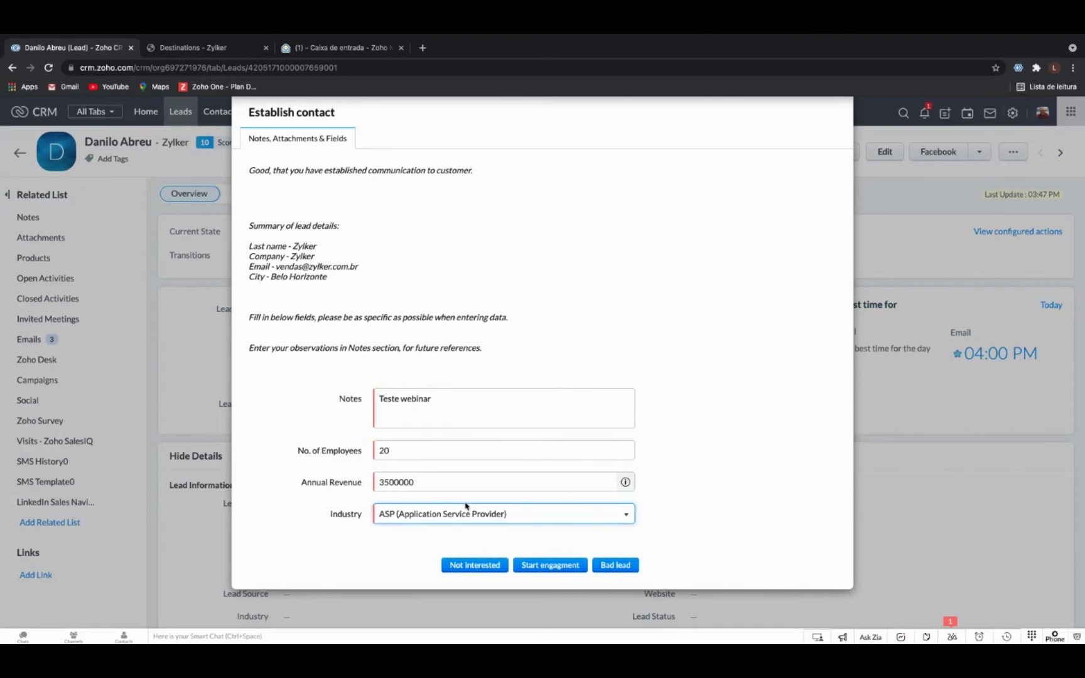
Proceed to Start engagment, then cancel it and return to the lead's record.
left_click(551, 565)
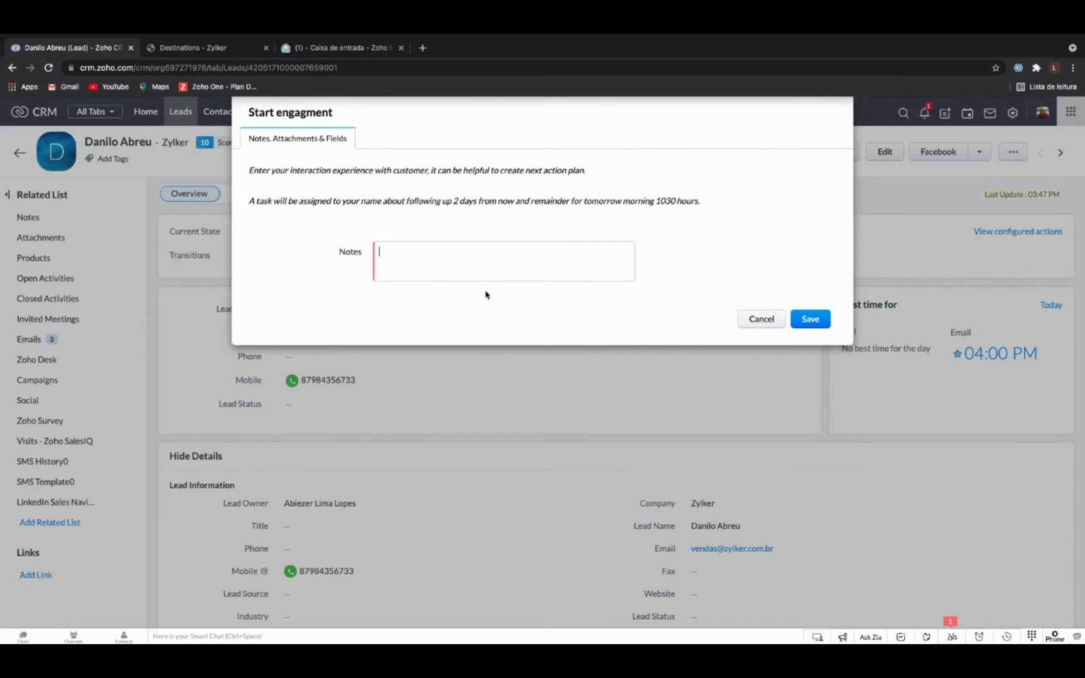
left_click(773, 324)
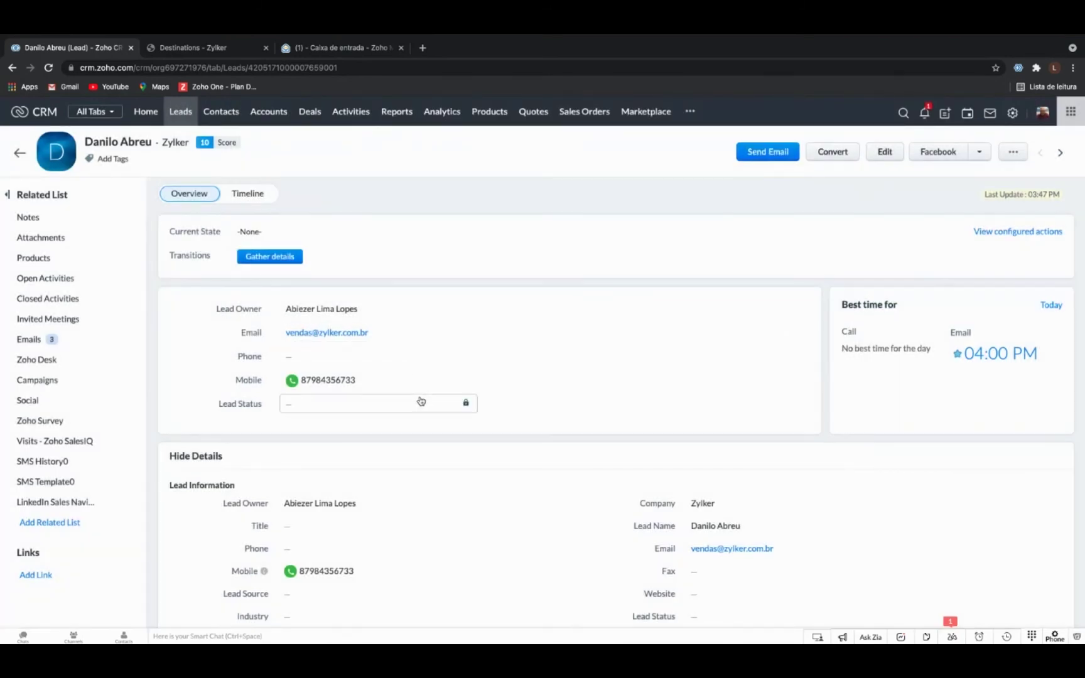
scroll(421, 401, "down", 1)
scroll(421, 401, "up", 1)
scroll(421, 401, "down", 1)
scroll(421, 401, "up", 1)
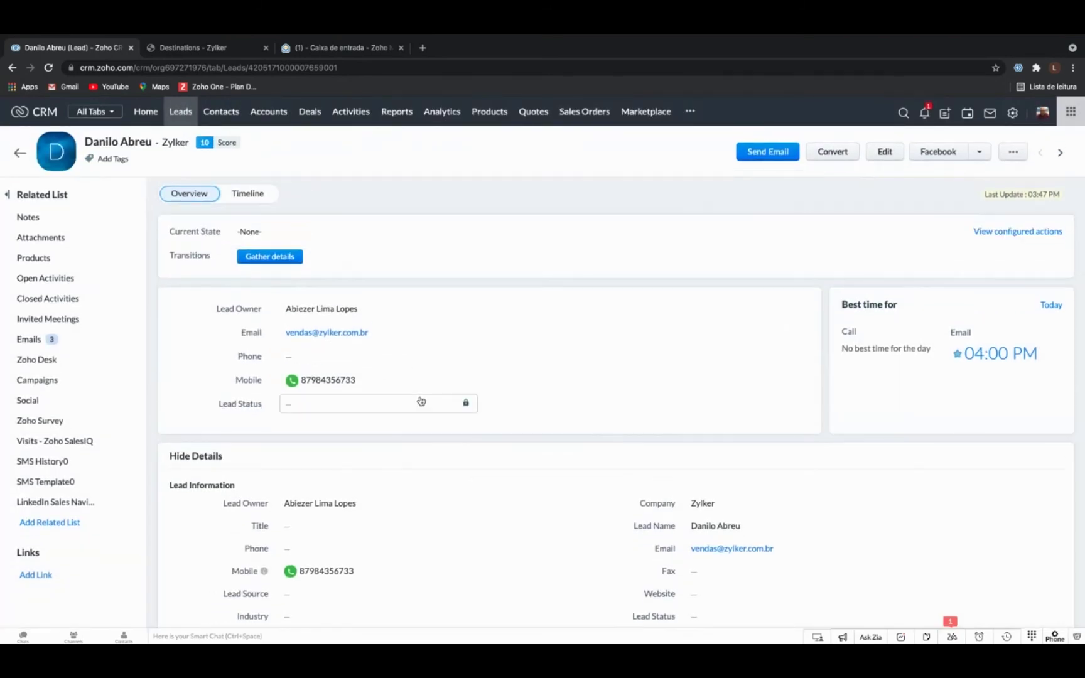
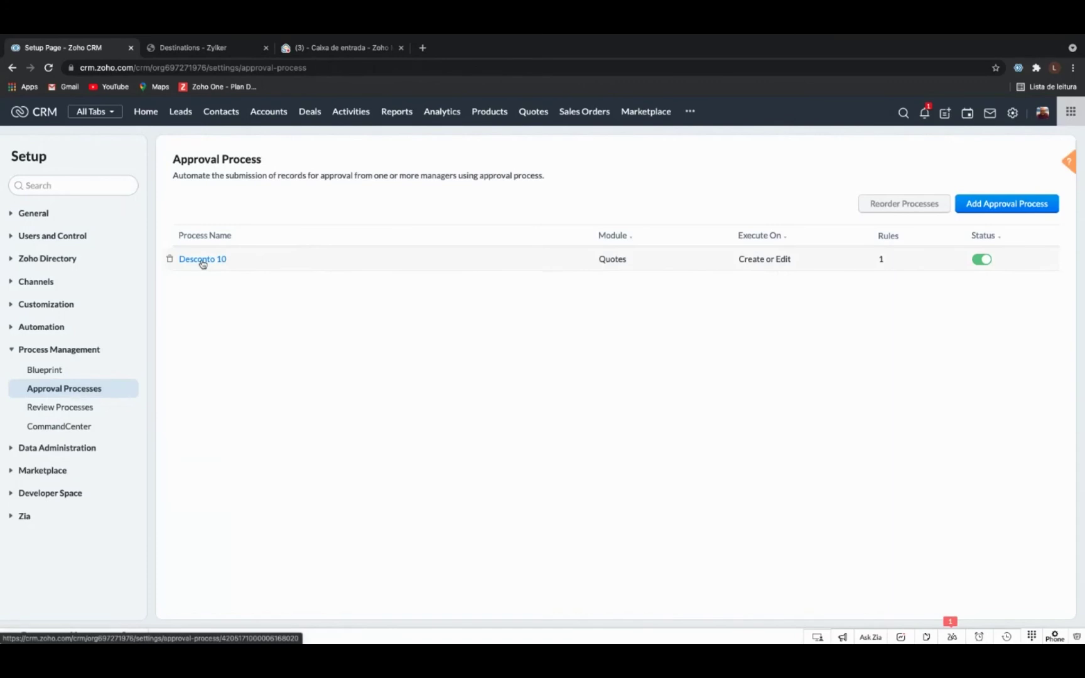
Review Desconto 10 without saving changes, then begin a new approval process.
left_click(202, 261)
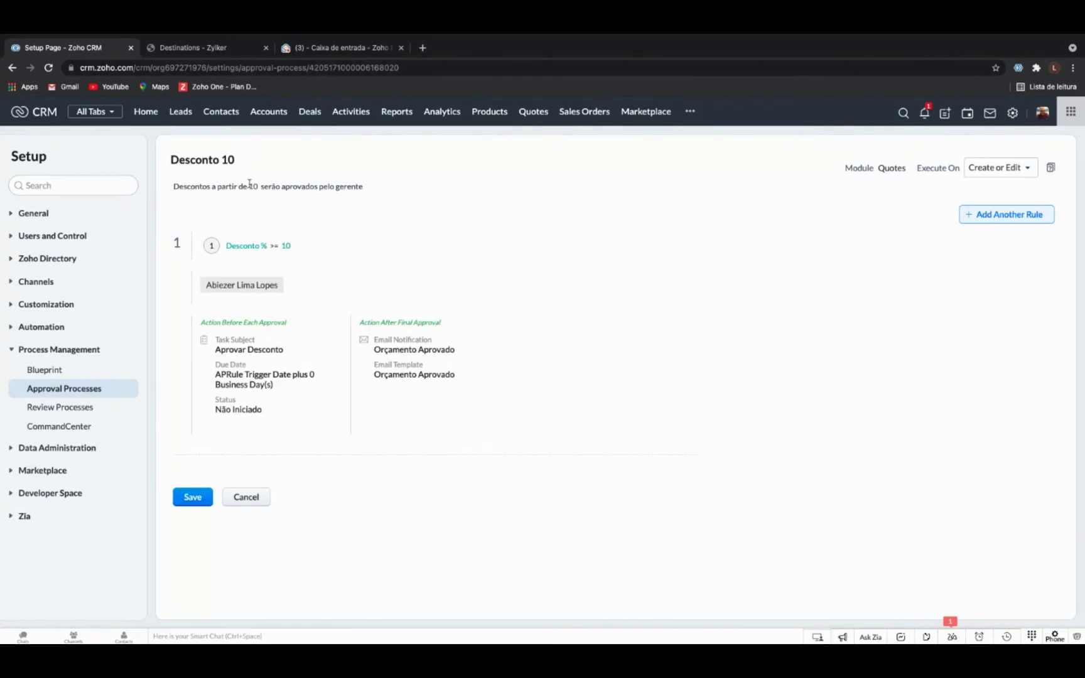
left_click(309, 189)
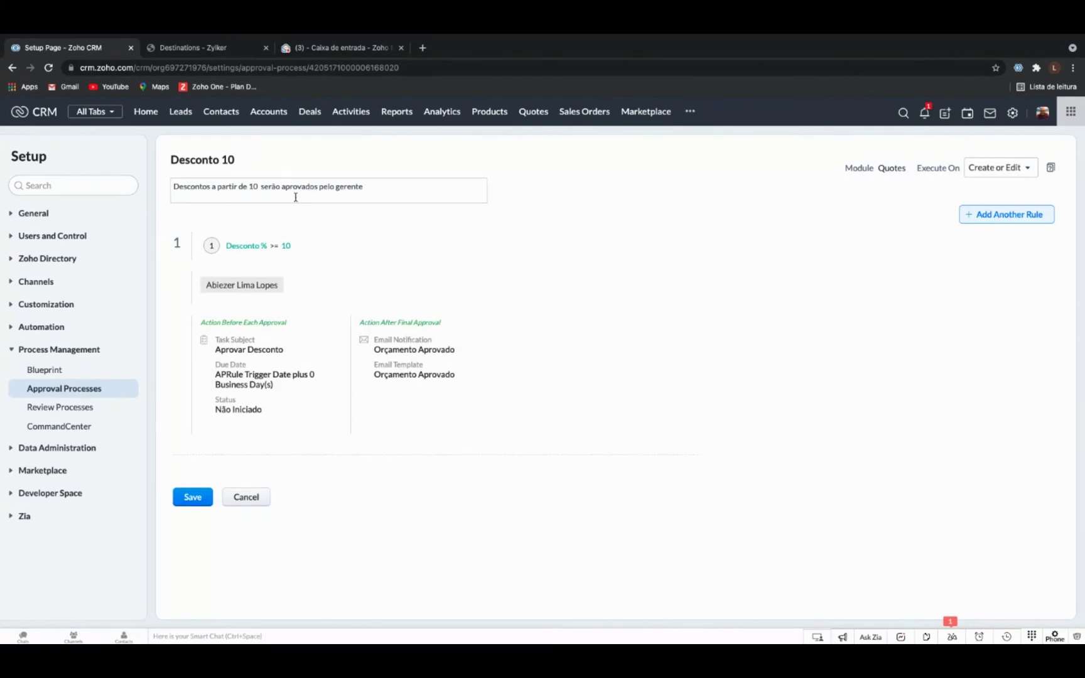
left_click(254, 504)
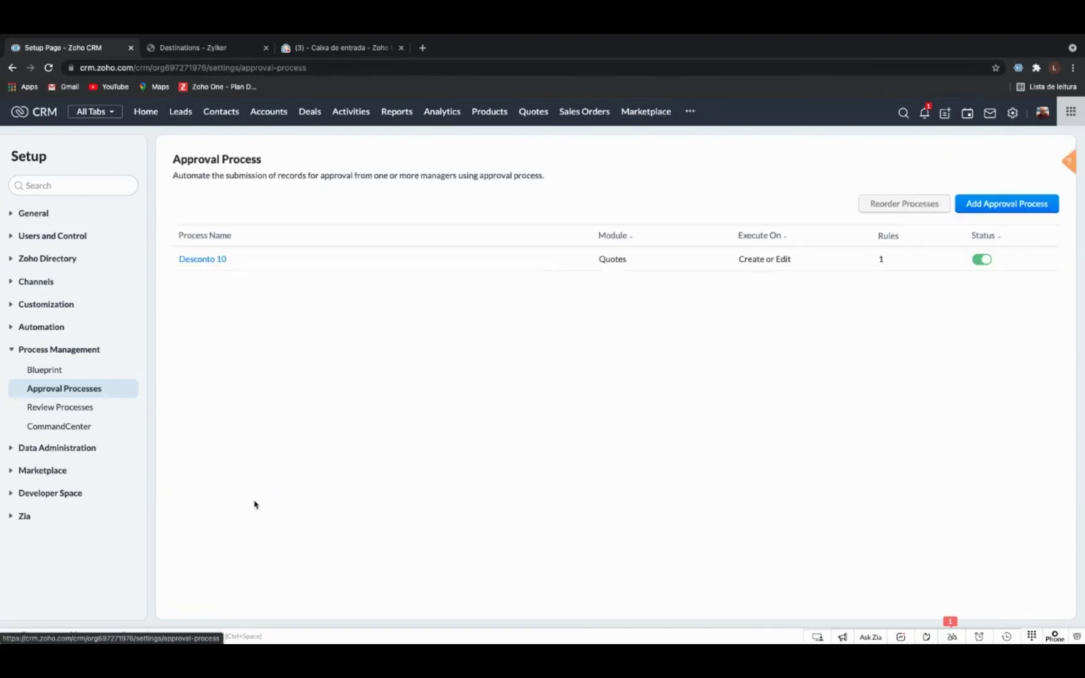
left_click(973, 204)
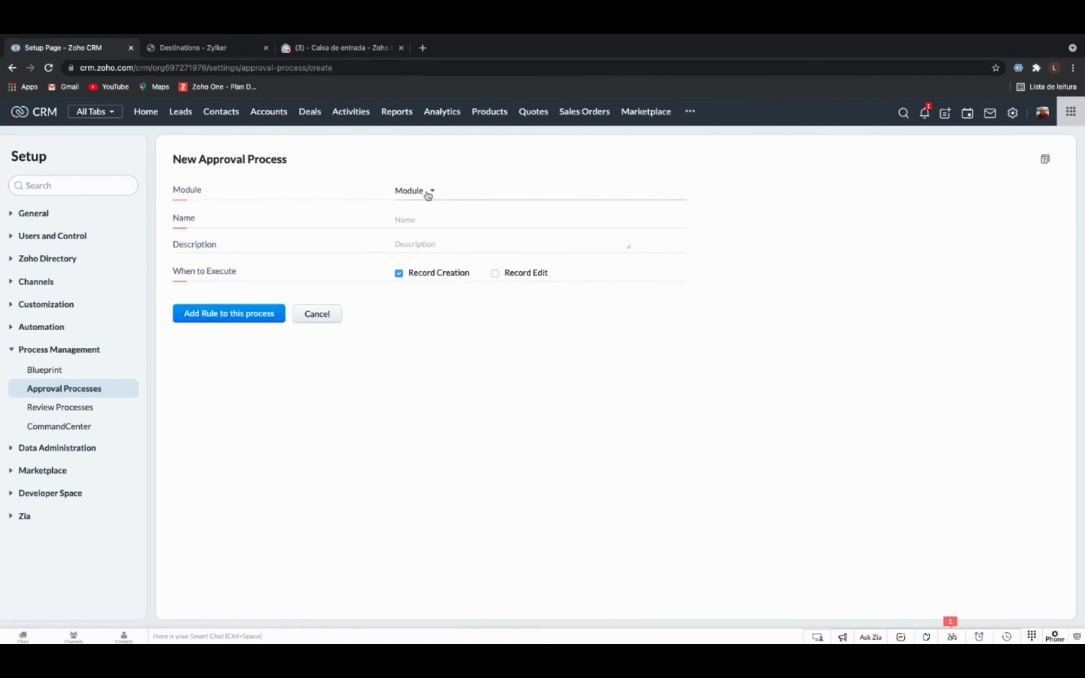
Set the new approval process module to Purchase Orders.
left_click(427, 195)
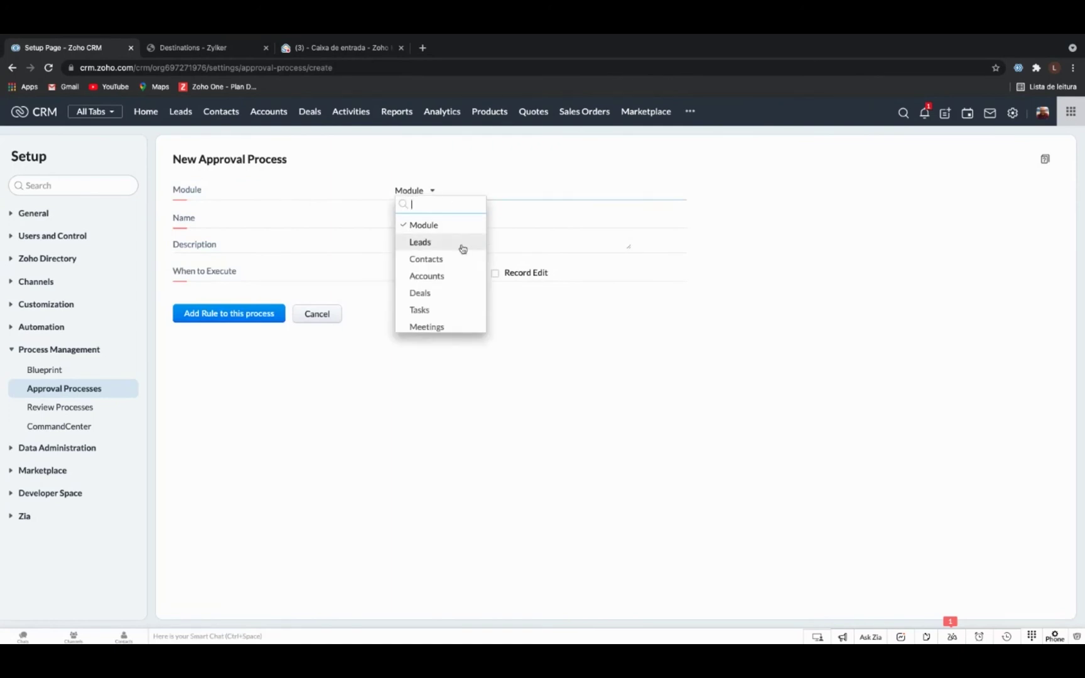
scroll(461, 250, "down", 2)
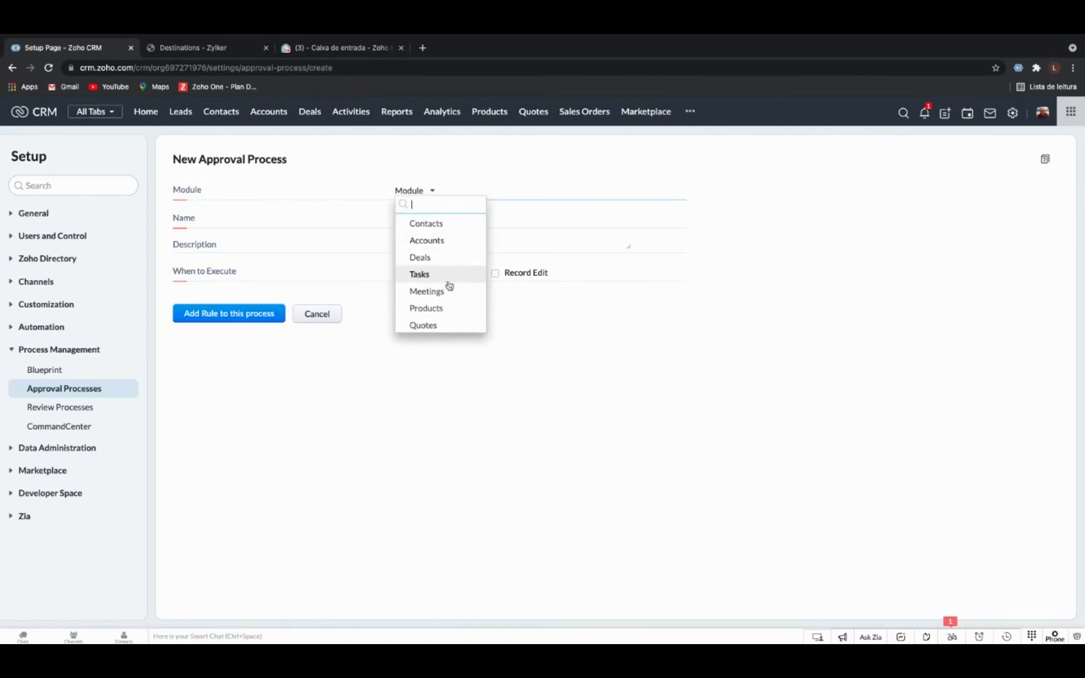
scroll(449, 286, "down", 1)
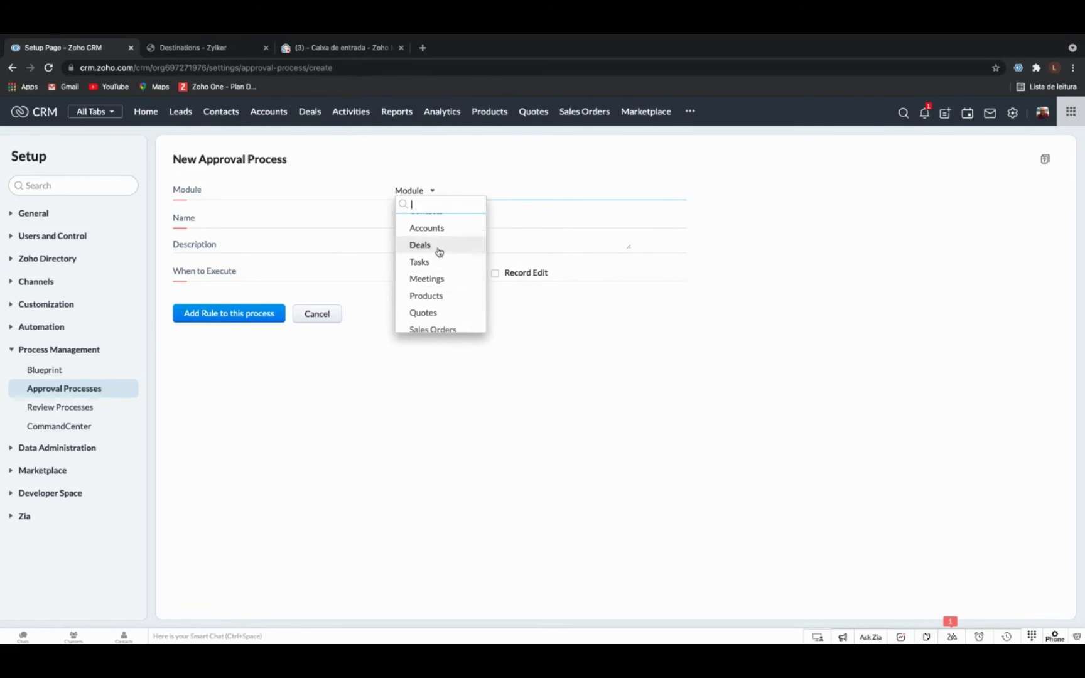
scroll(438, 253, "down", 3)
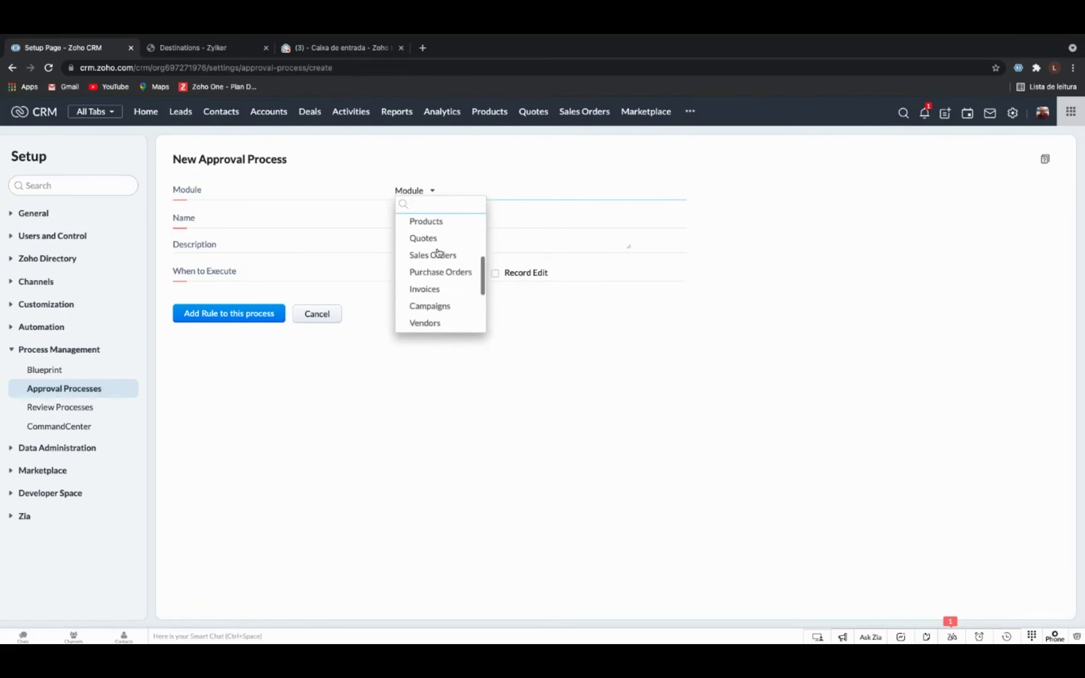
left_click(455, 274)
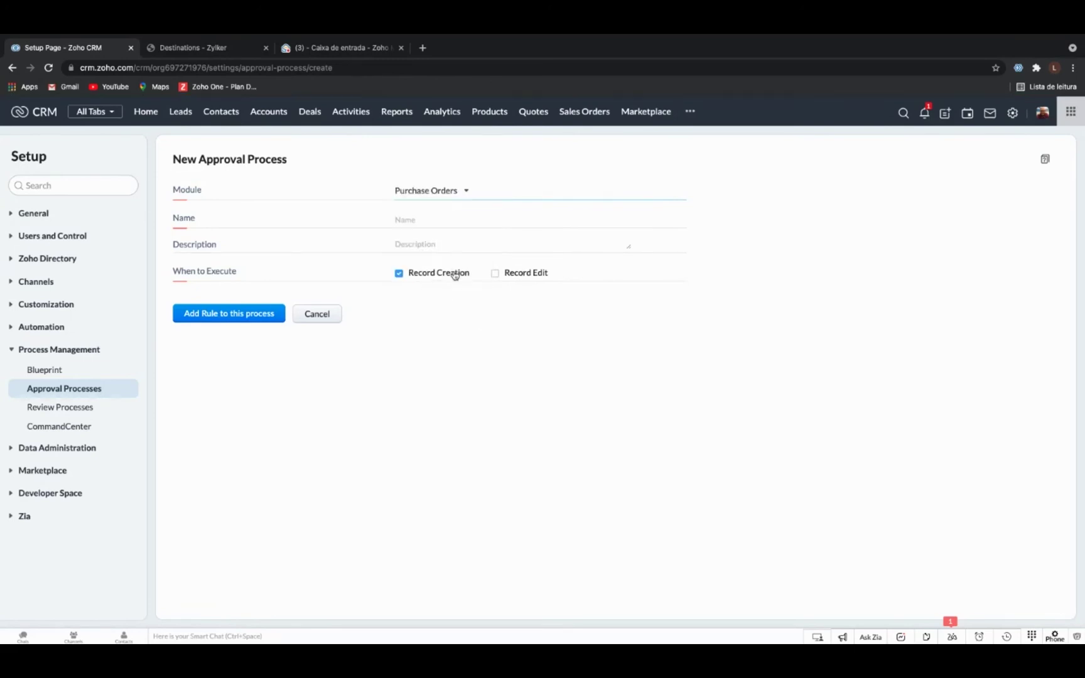
Name it 'Desconto 20', describe it as 'Descontos acima de 20% serão aprovados pelo financeiro', and trigger it on edit too.
left_click(415, 223)
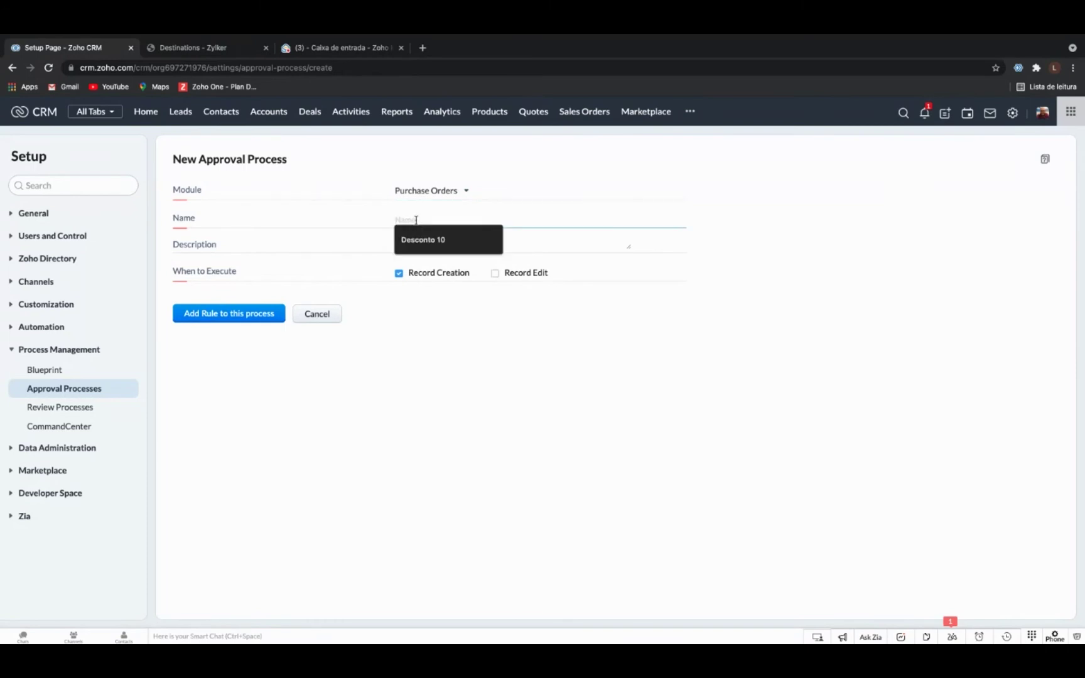
type("Desconto 20")
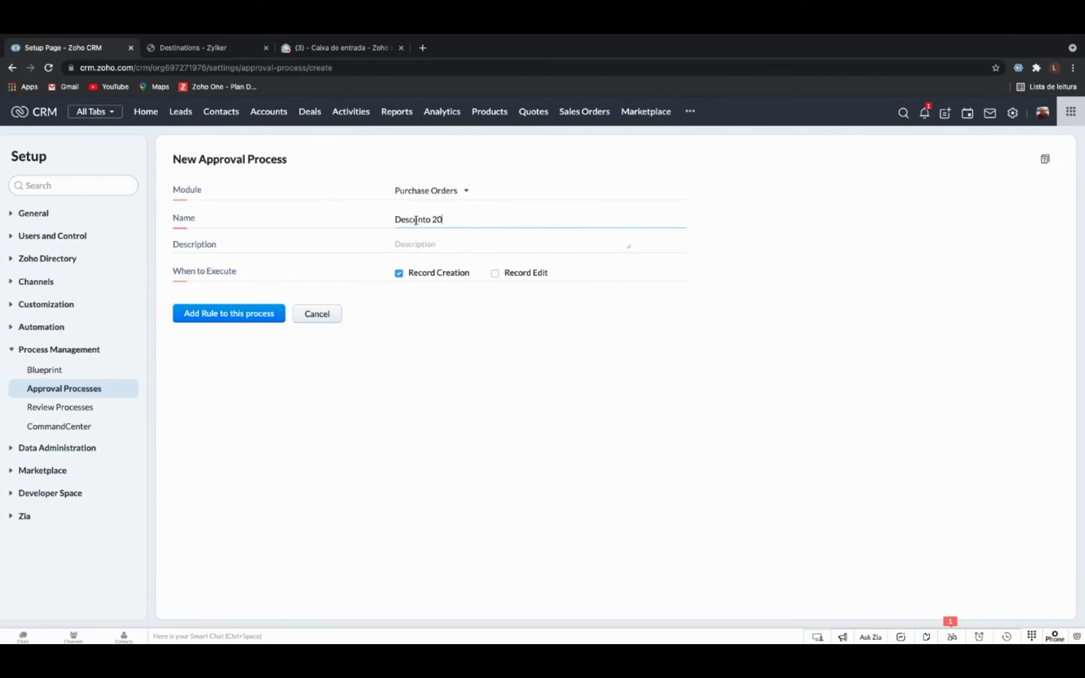
left_click(417, 244)
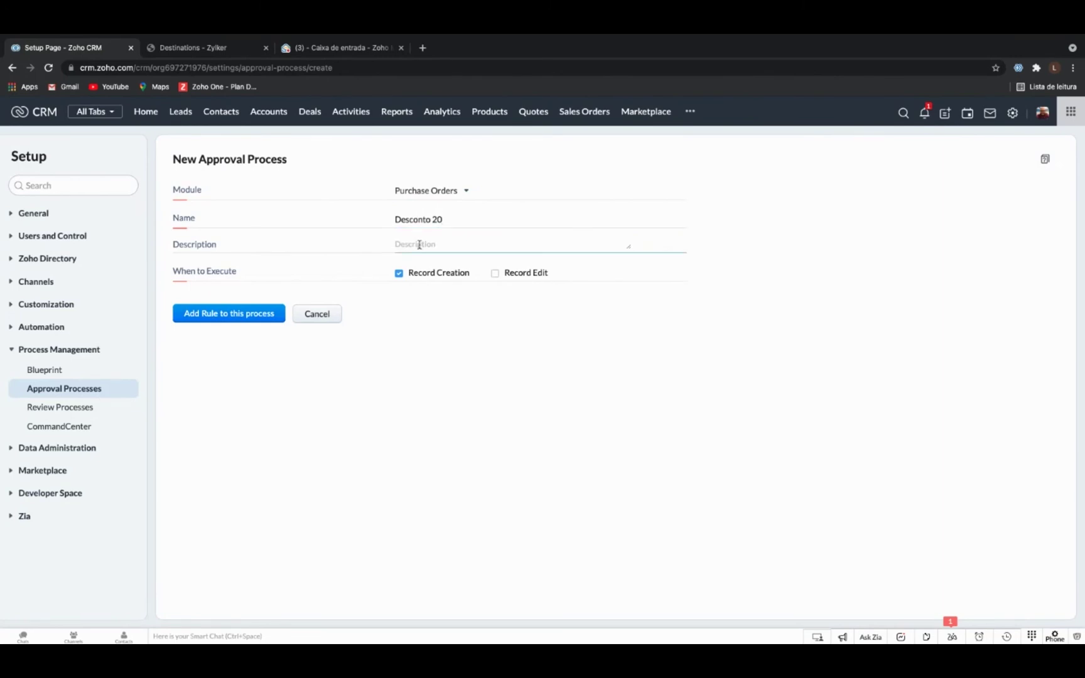
type("Descontos acima de 20% serão aprovados pelo ")
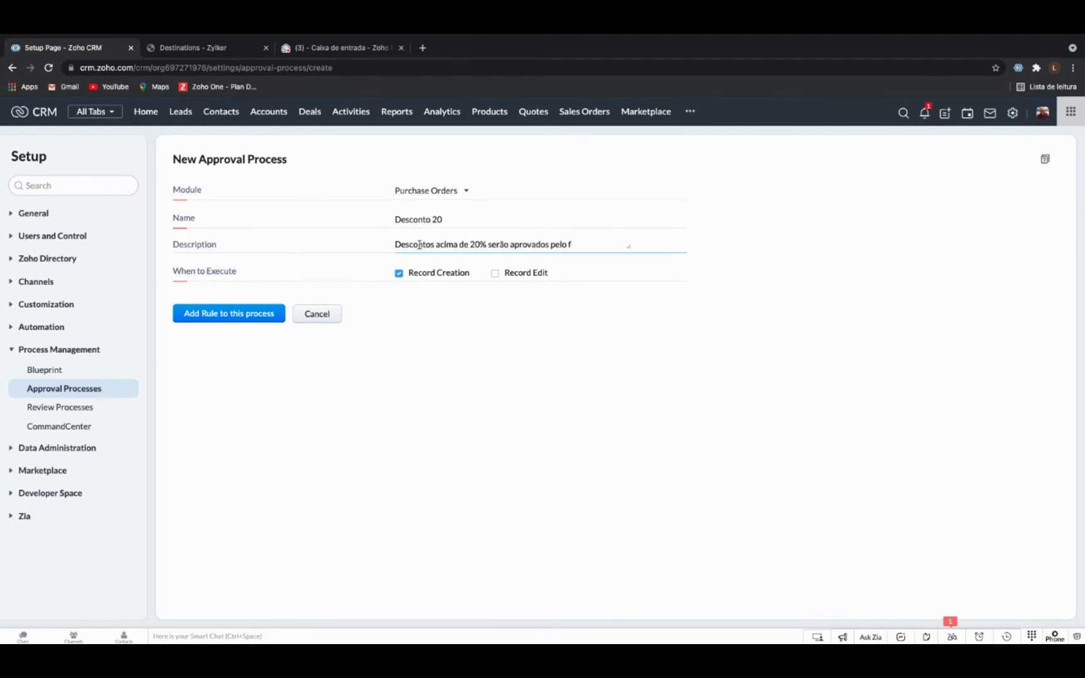
type("financeiro")
left_click(496, 274)
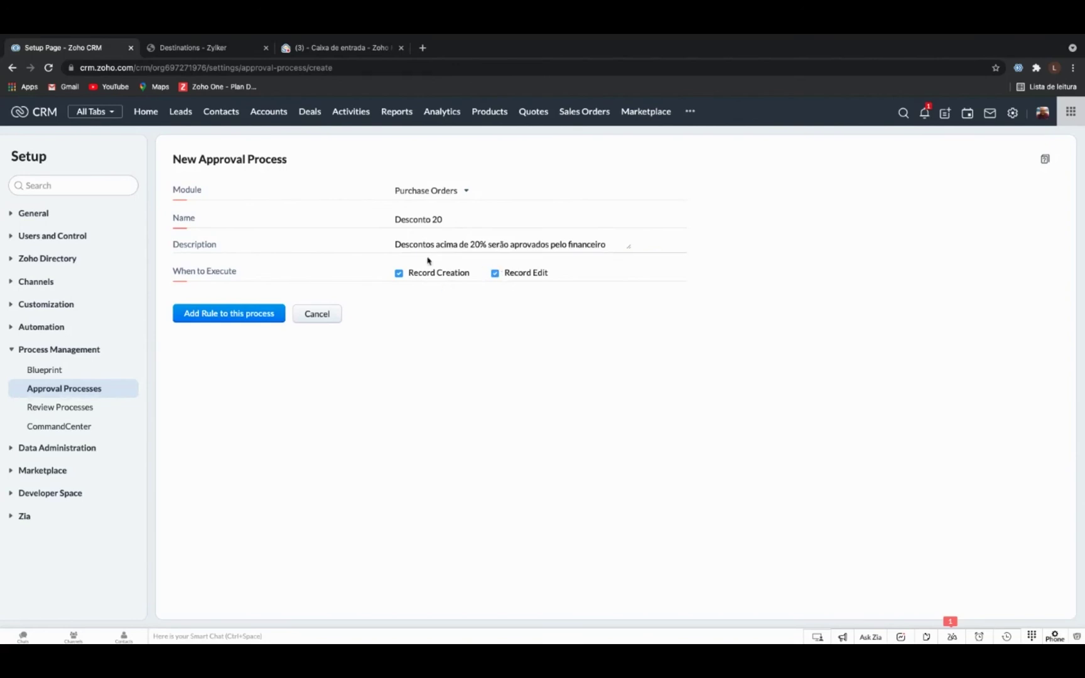
left_click(267, 316)
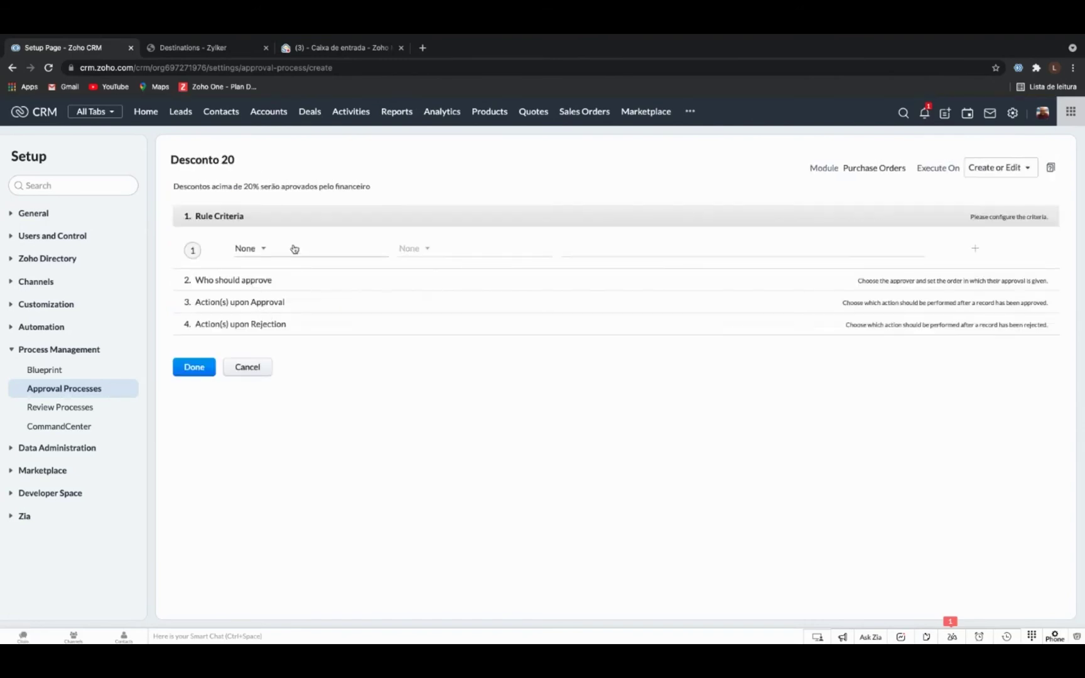
left_click(263, 249)
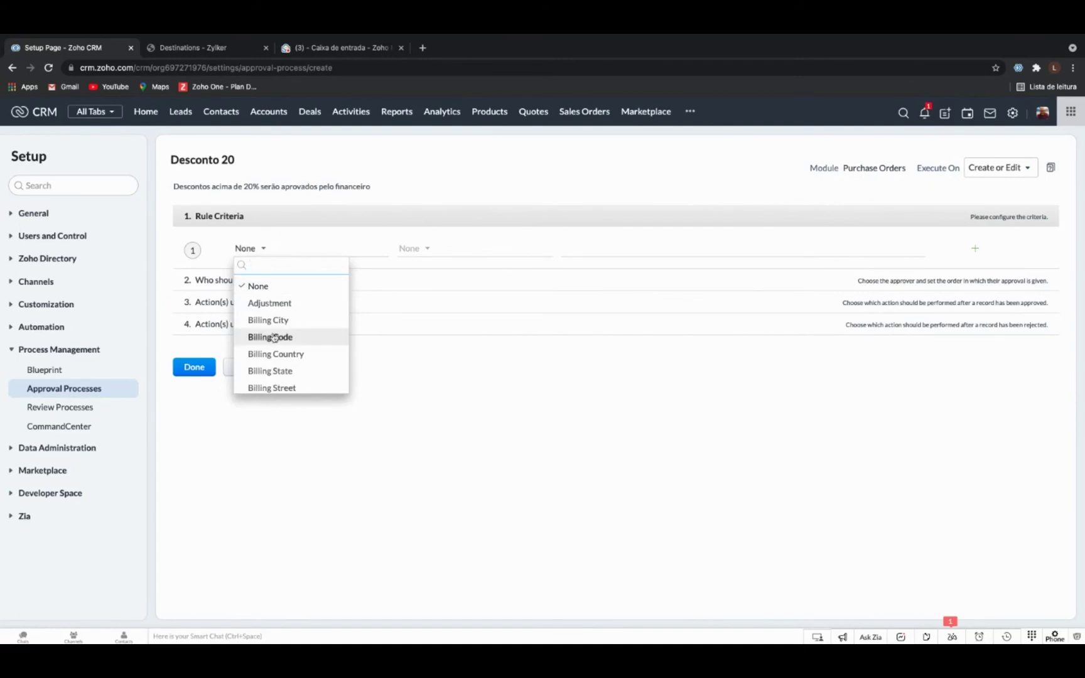
Base the rule criterion on the Discount field with the greater-than-or-equal operator.
scroll(274, 338, "down", 1)
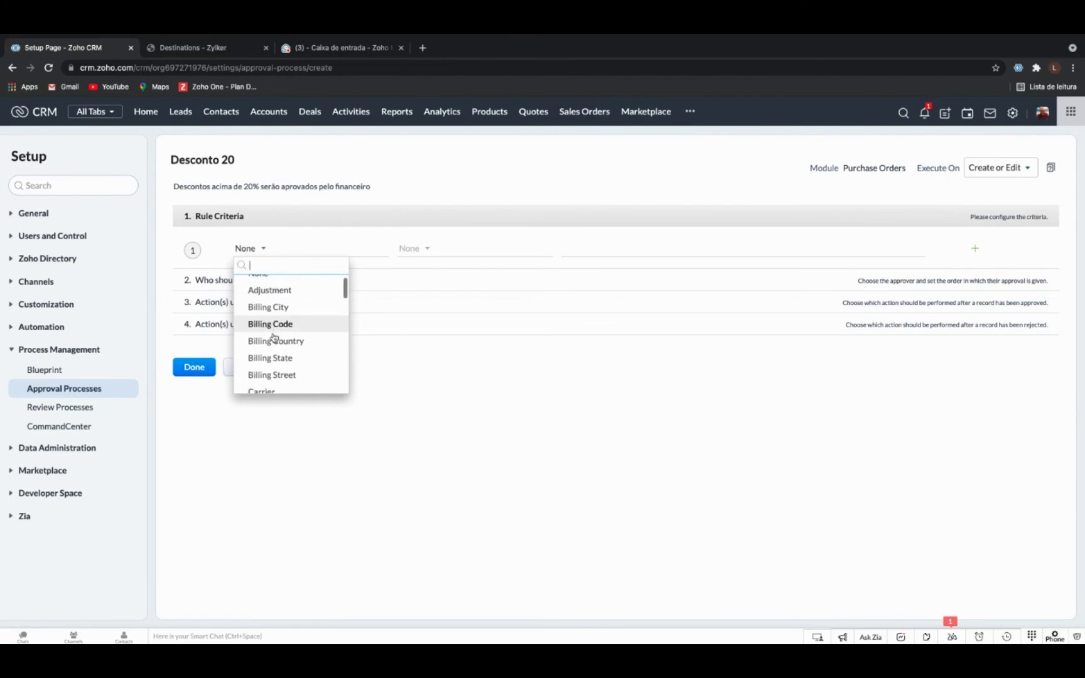
scroll(280, 327, "down", 8)
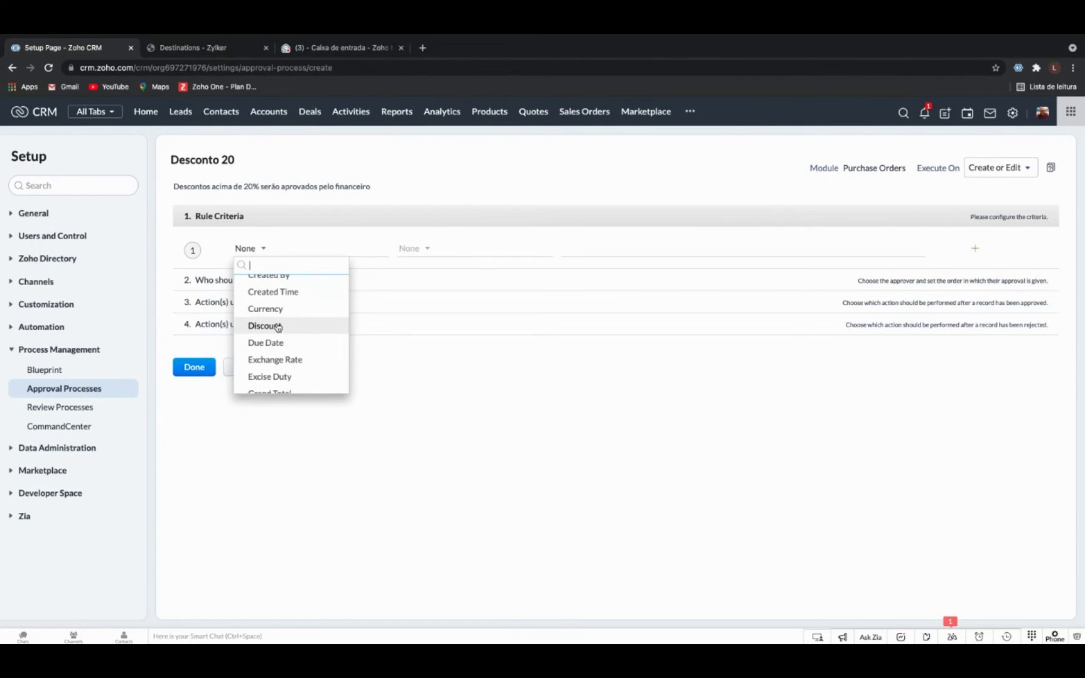
left_click(277, 335)
left_click(413, 253)
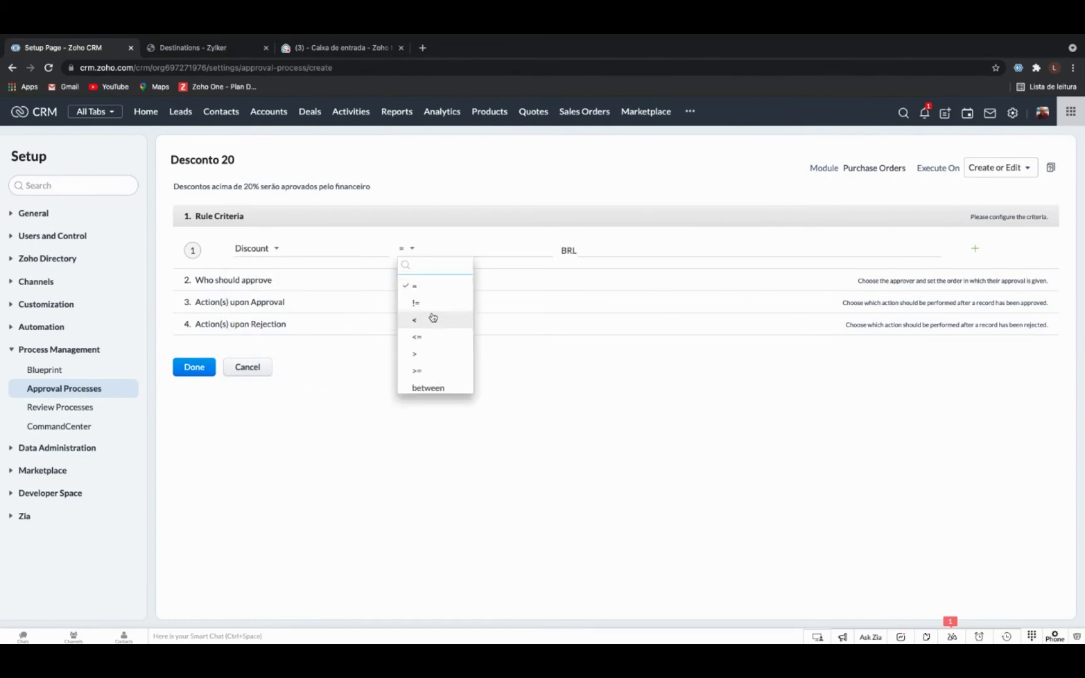
left_click(427, 371)
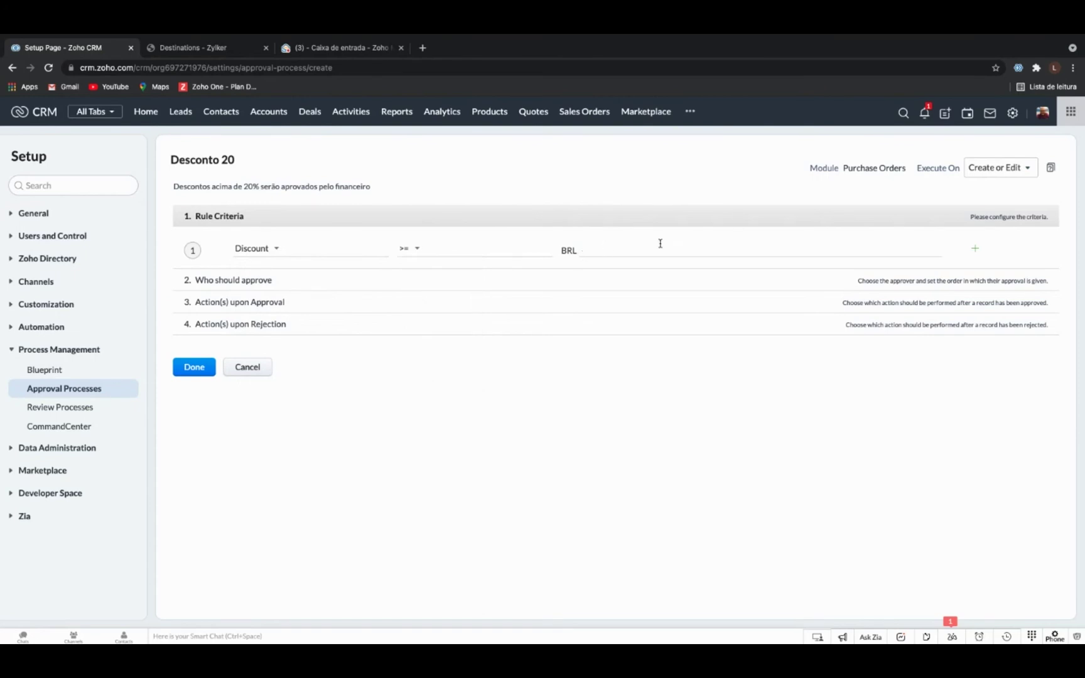
left_click(594, 251)
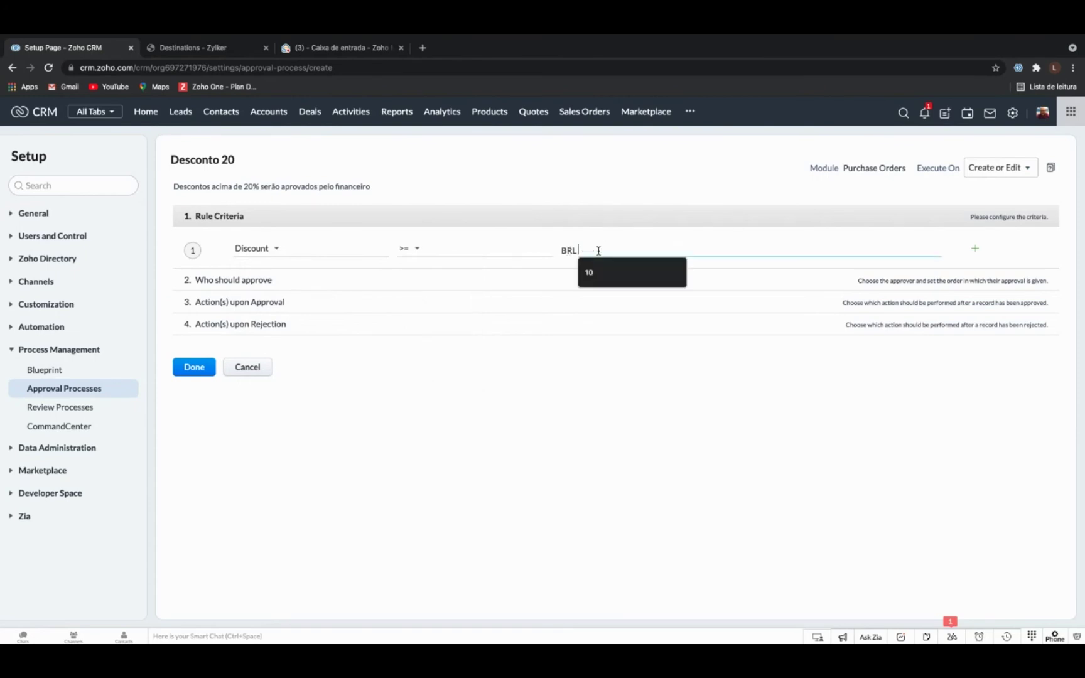
left_click(408, 249)
scroll(437, 315, "down", 2)
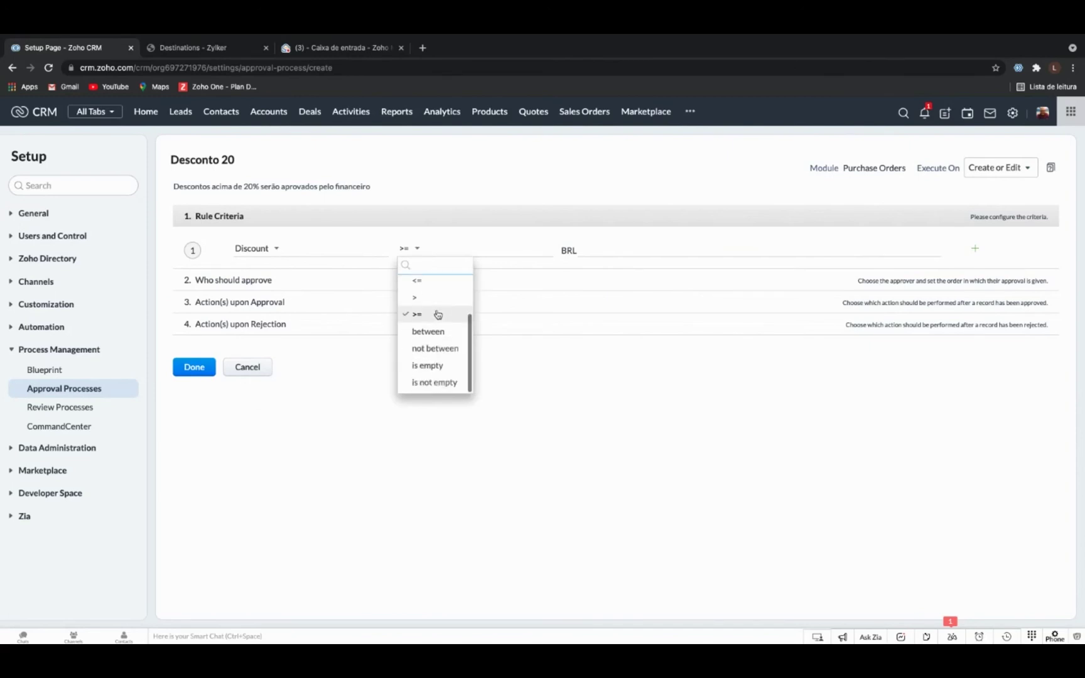
scroll(438, 314, "up", 2)
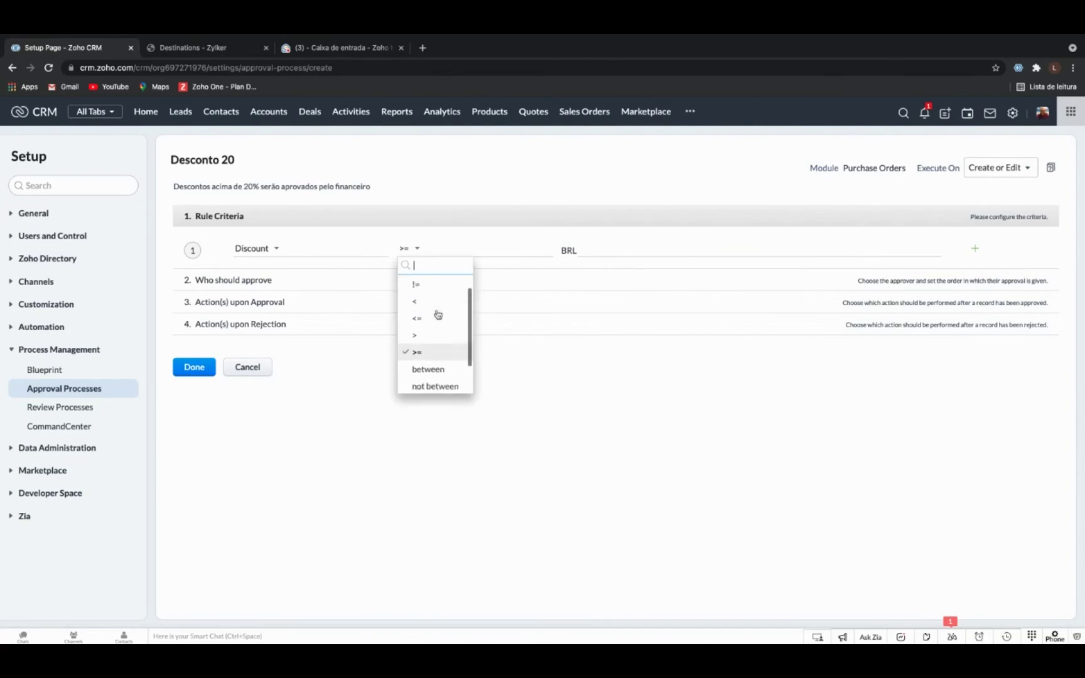
scroll(438, 315, "down", 2)
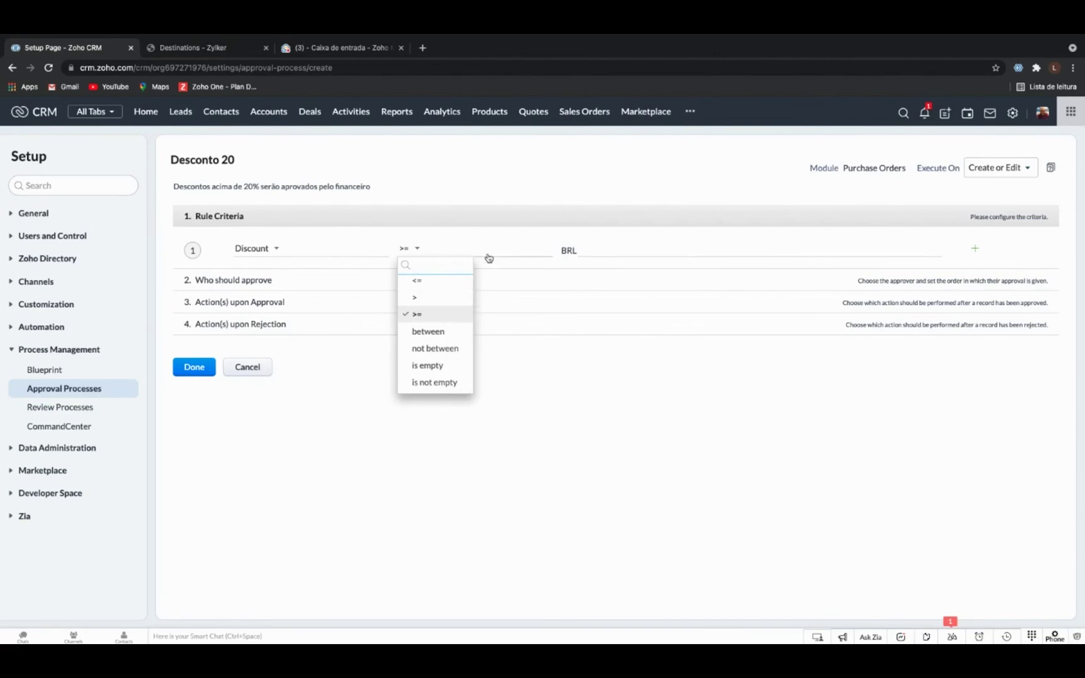
Enter 200 as the discount threshold and confirm the rule.
left_click(610, 245)
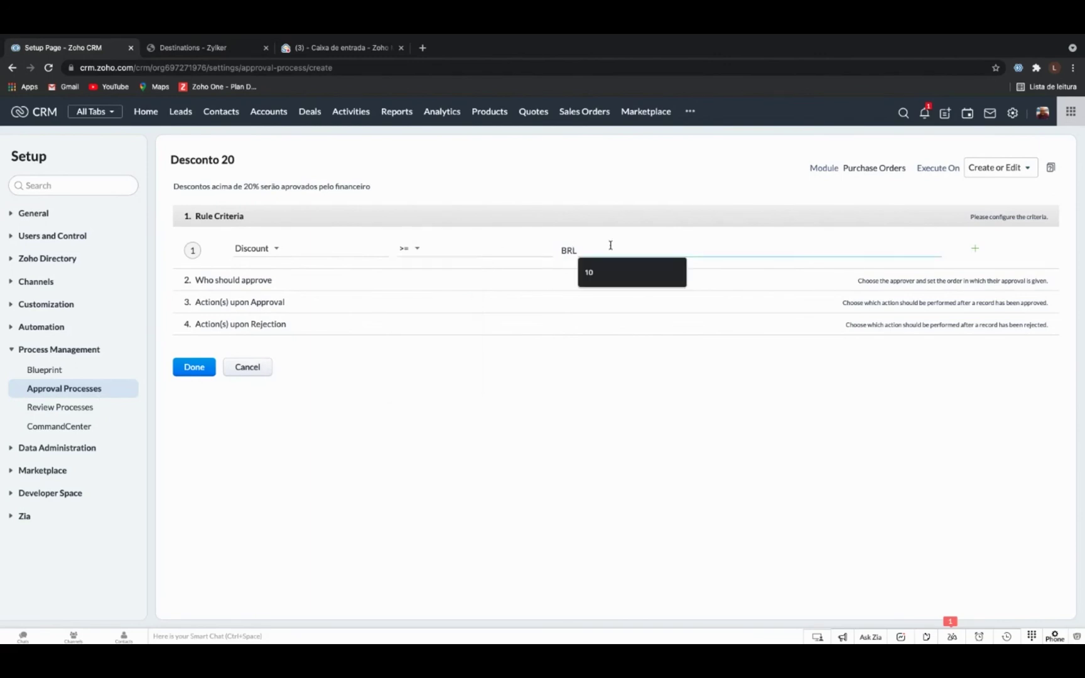
type("200")
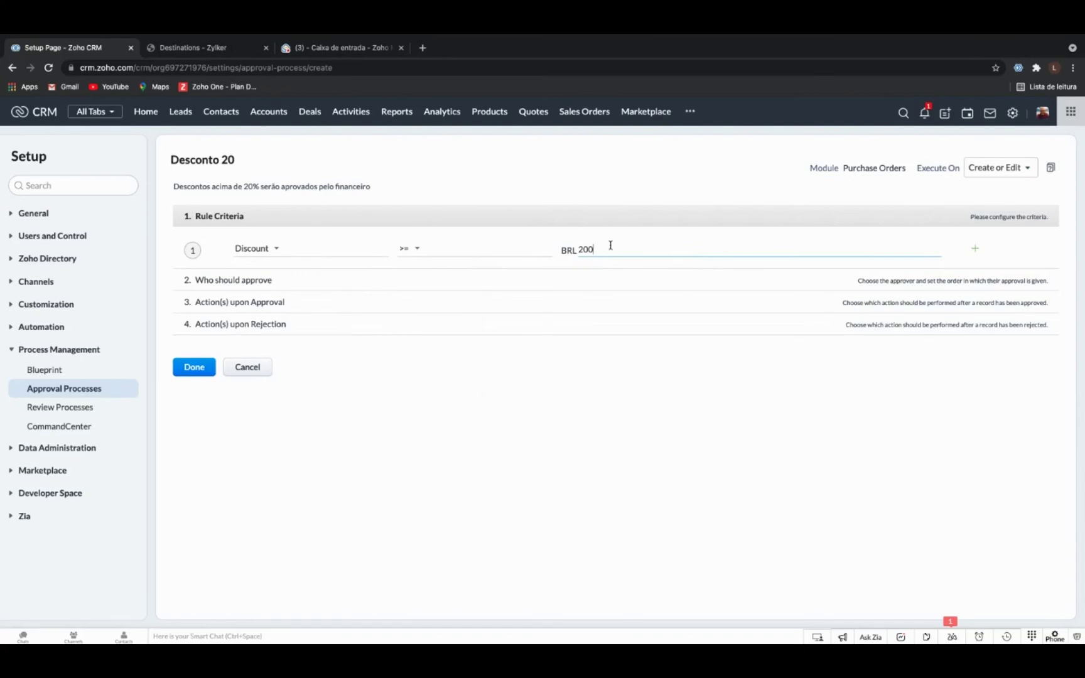
left_click(614, 217)
left_click(286, 280)
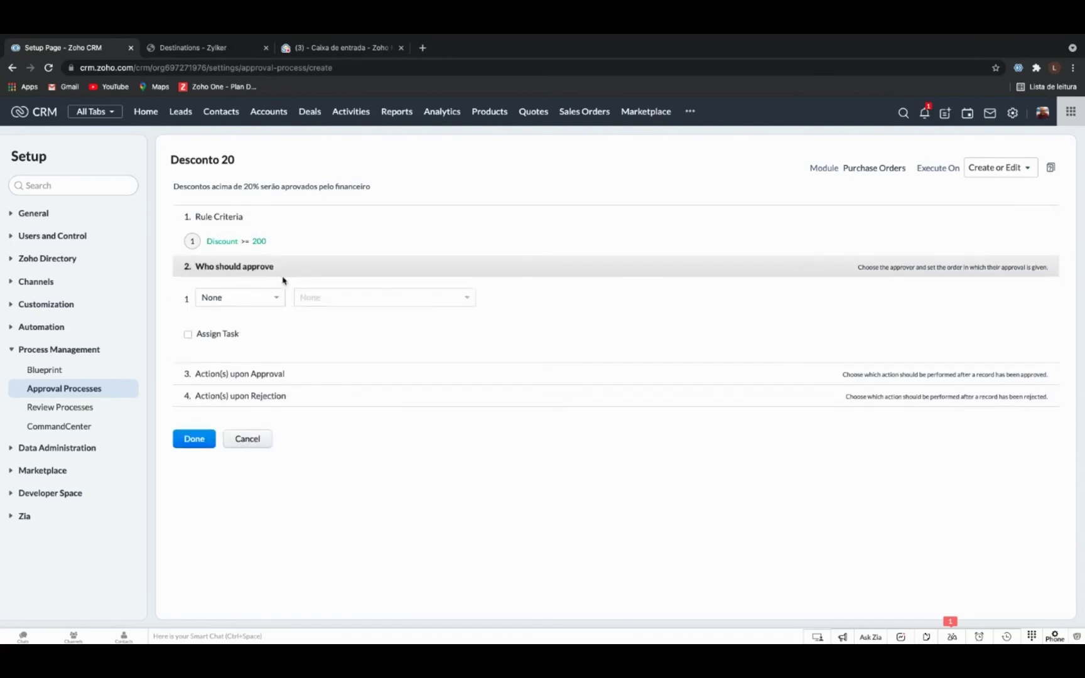
Make a specific user the approver and enable assigning them a task.
left_click(259, 300)
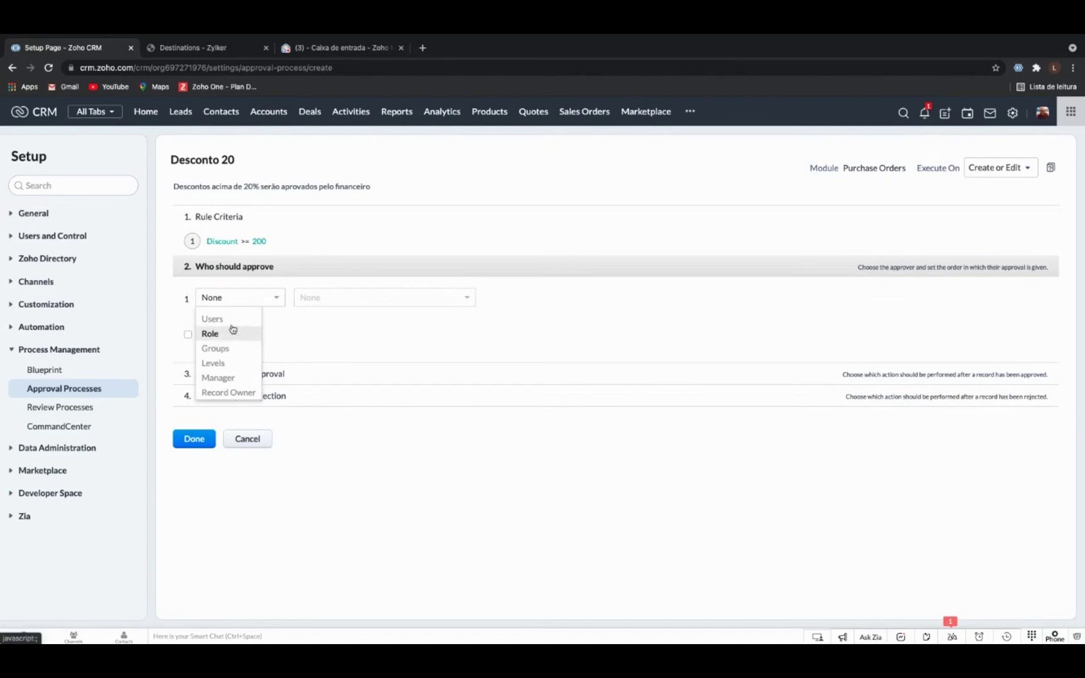
left_click(231, 319)
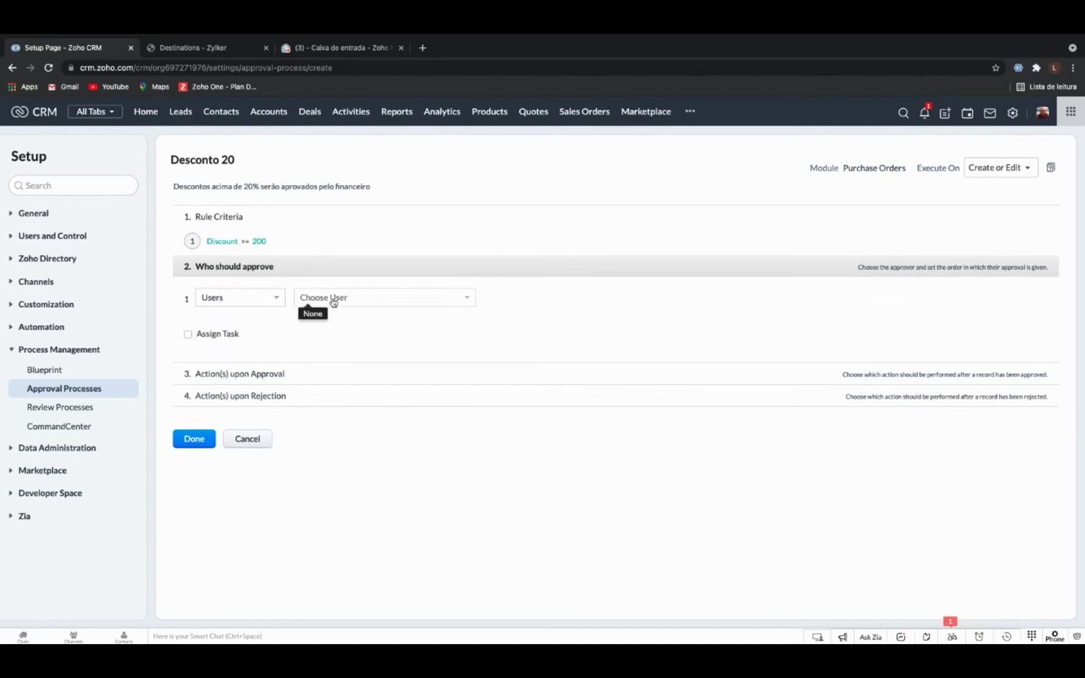
left_click(334, 303)
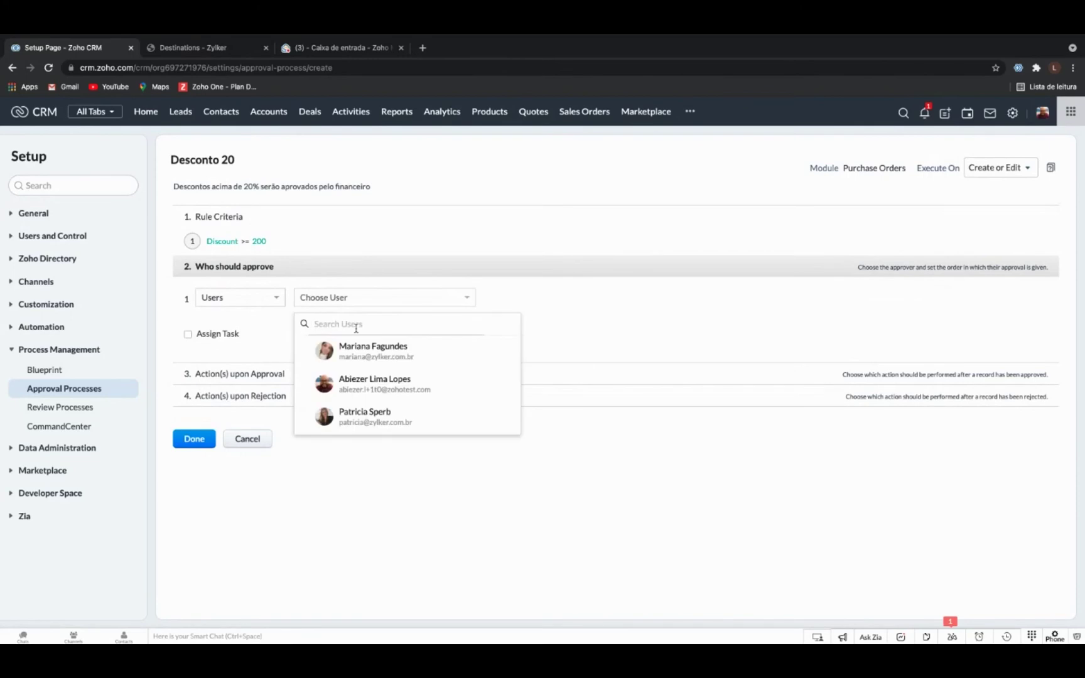
left_click(387, 350)
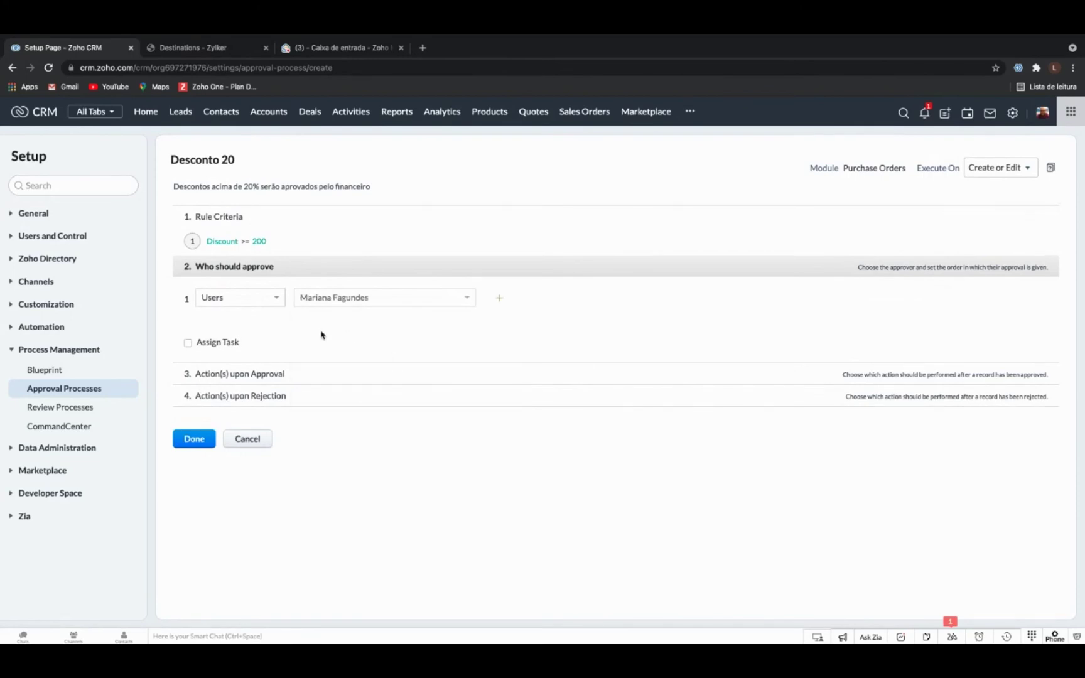
left_click(218, 344)
left_click(290, 345)
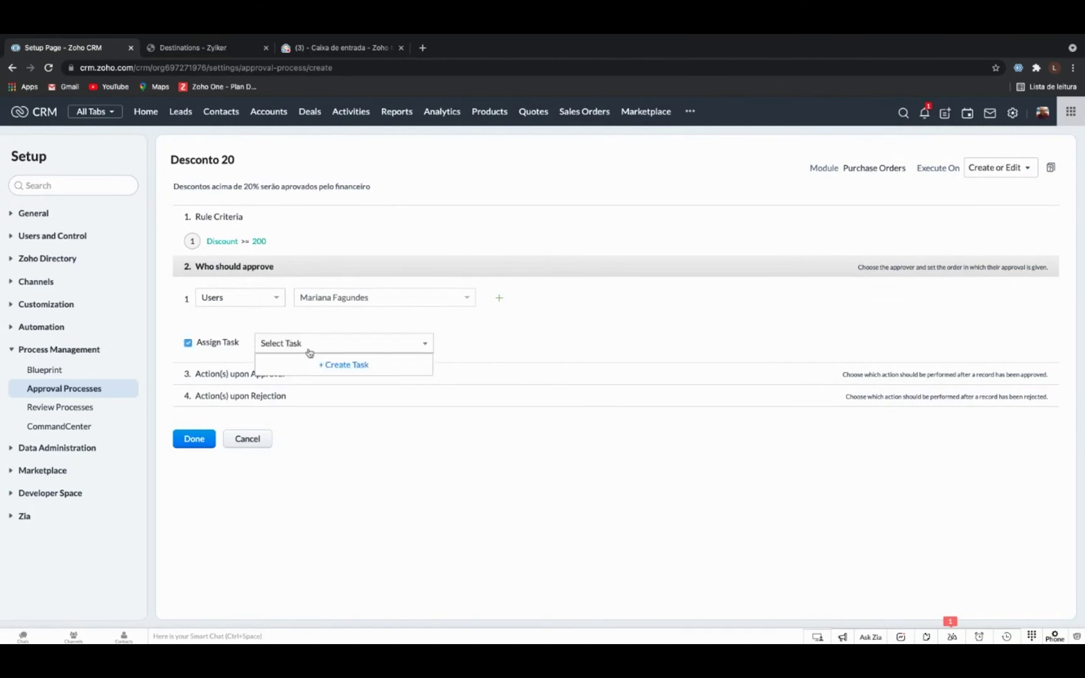
Create a task with subject 'E-mail', due 1 business day after submission.
left_click(344, 368)
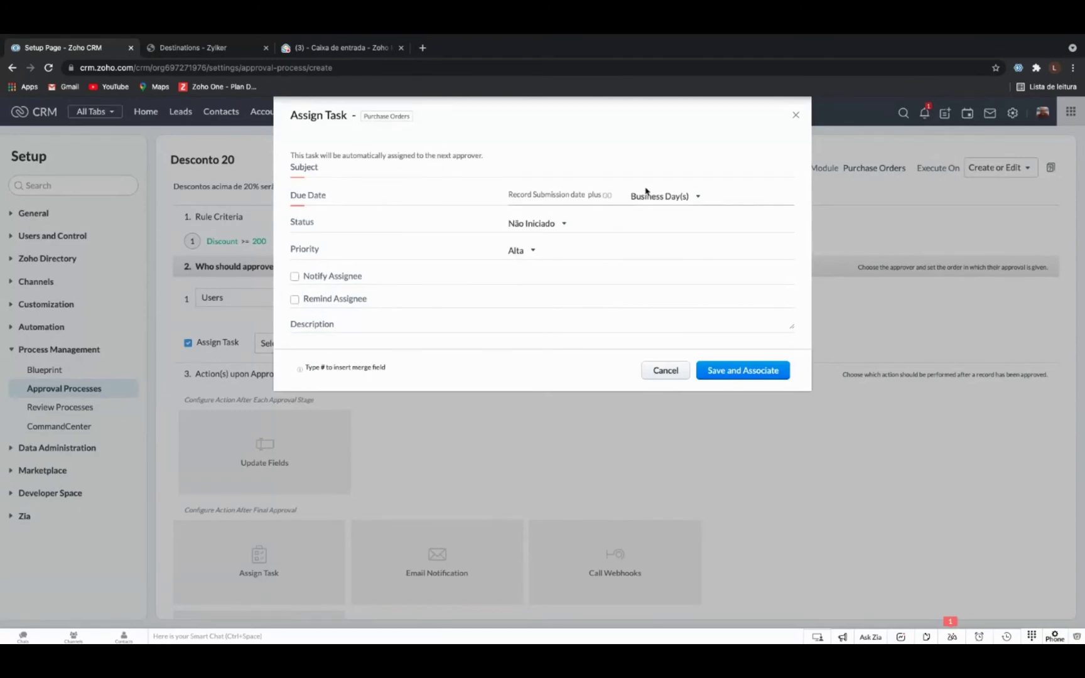
left_click(521, 168)
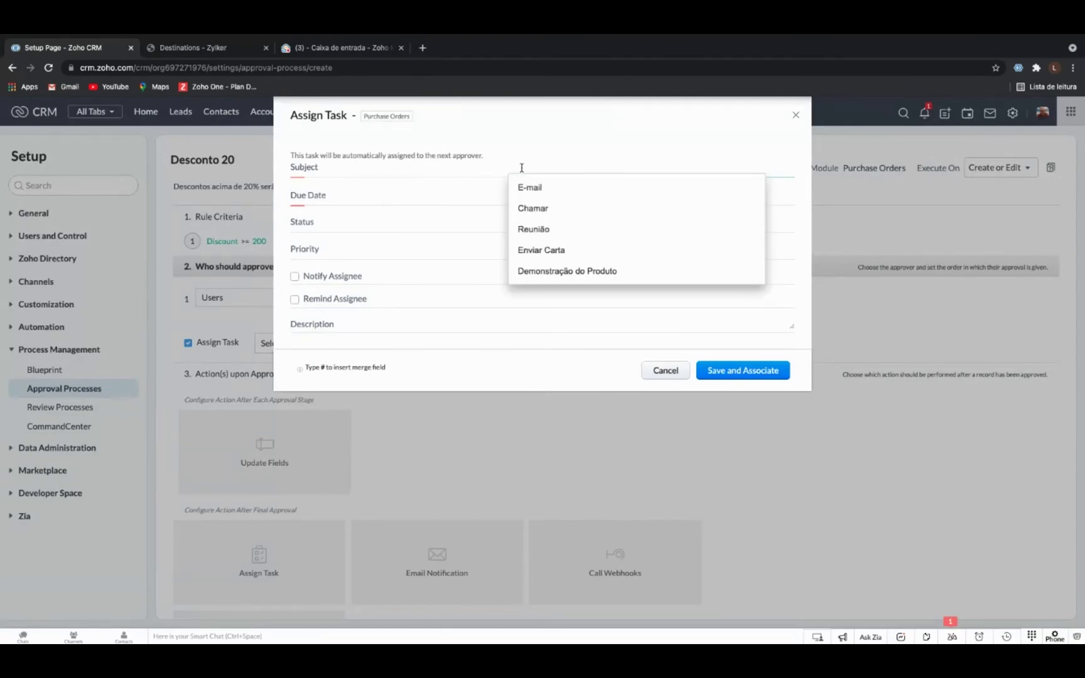
left_click(552, 195)
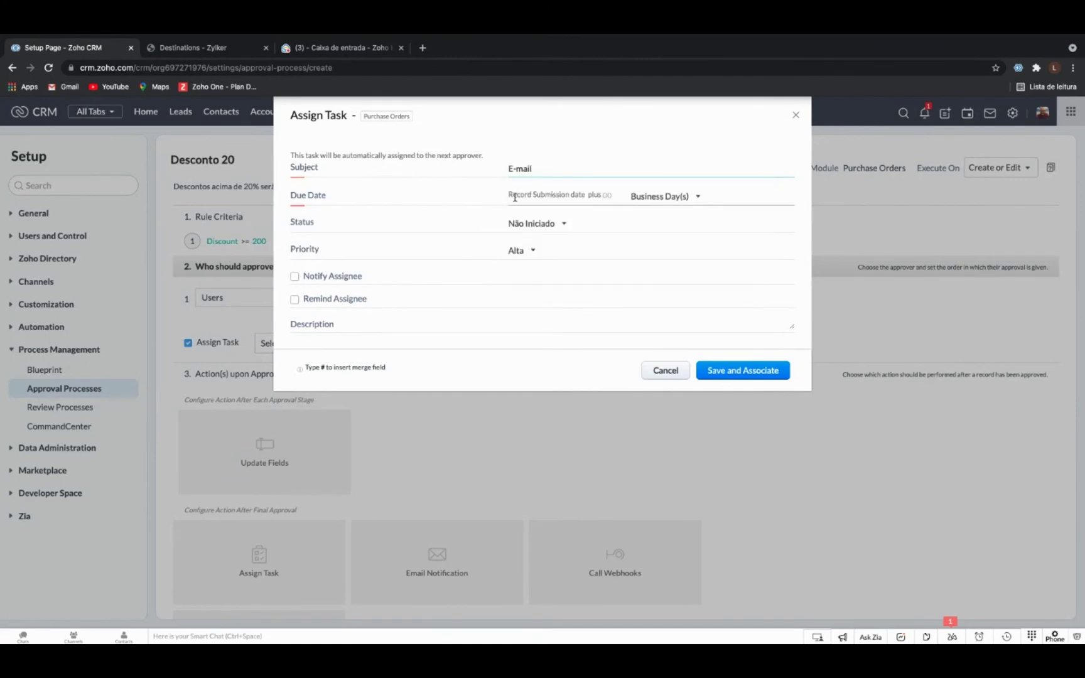
left_click(670, 197)
left_click(607, 195)
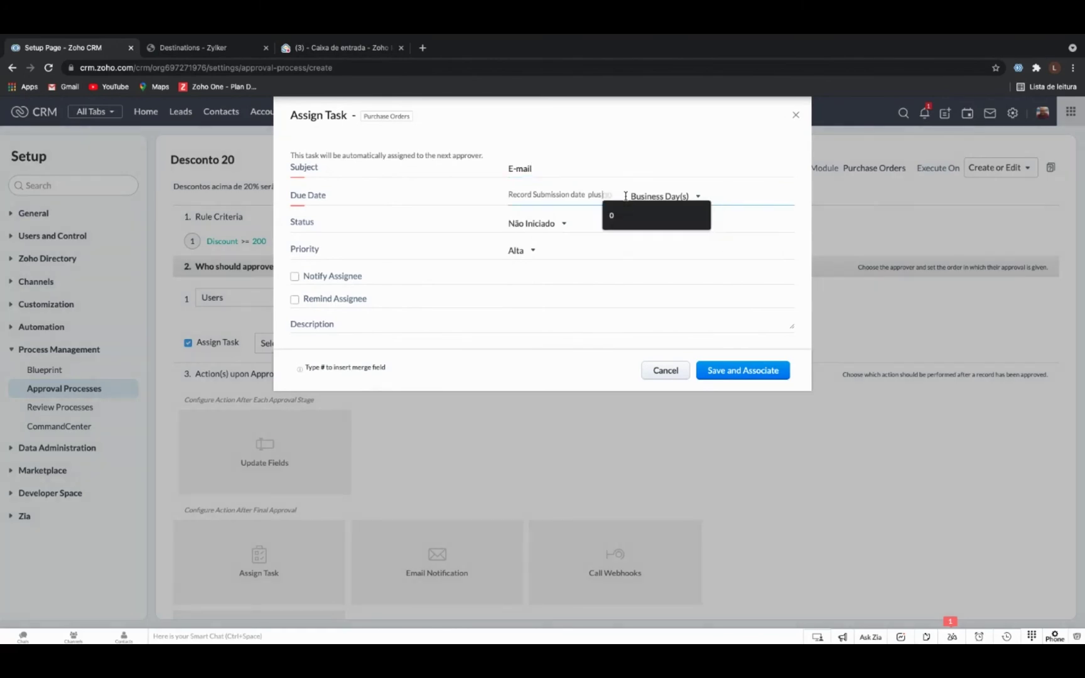
left_click(613, 213)
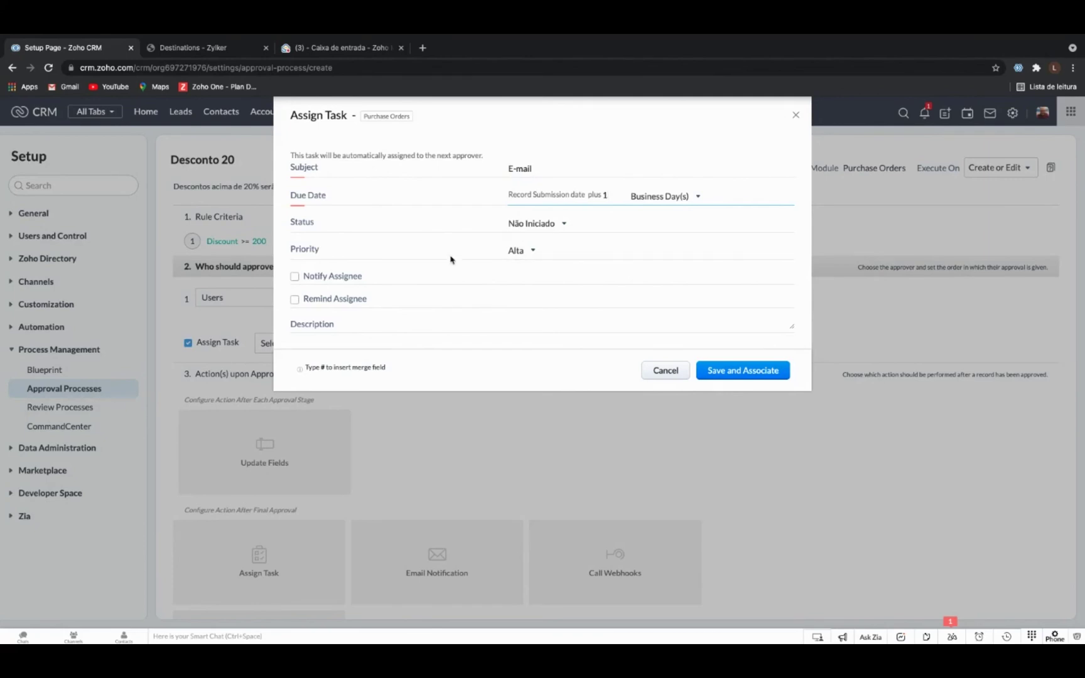
Turn on assignee notification and reminder, then save and associate the task.
left_click(294, 277)
left_click(295, 301)
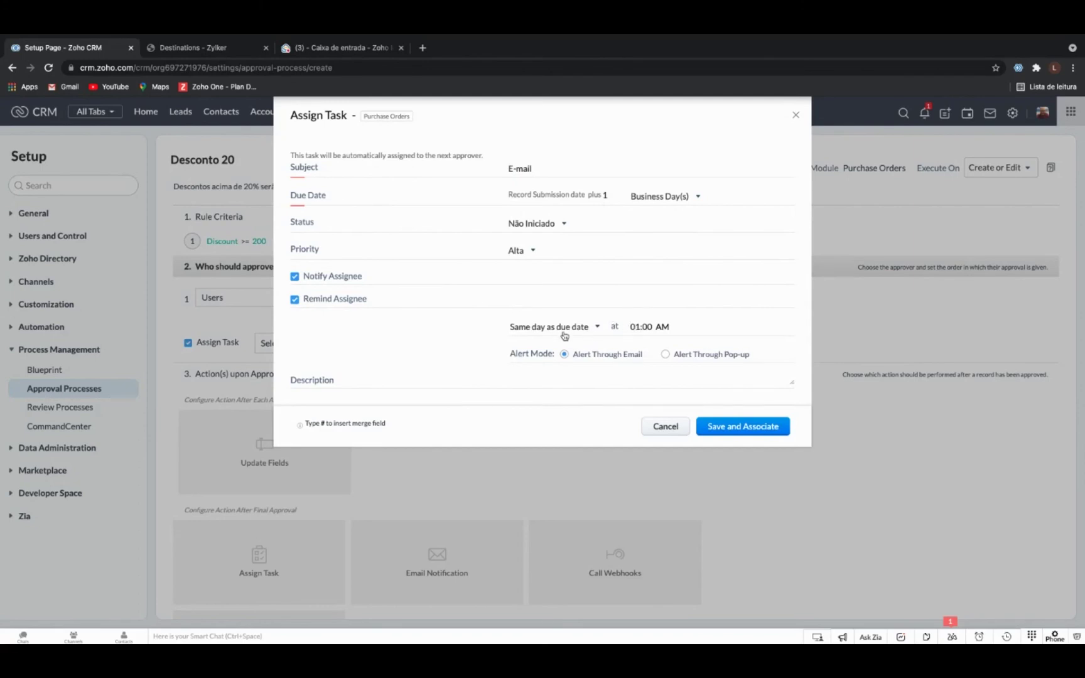
left_click(646, 331)
left_click(688, 291)
left_click(650, 306)
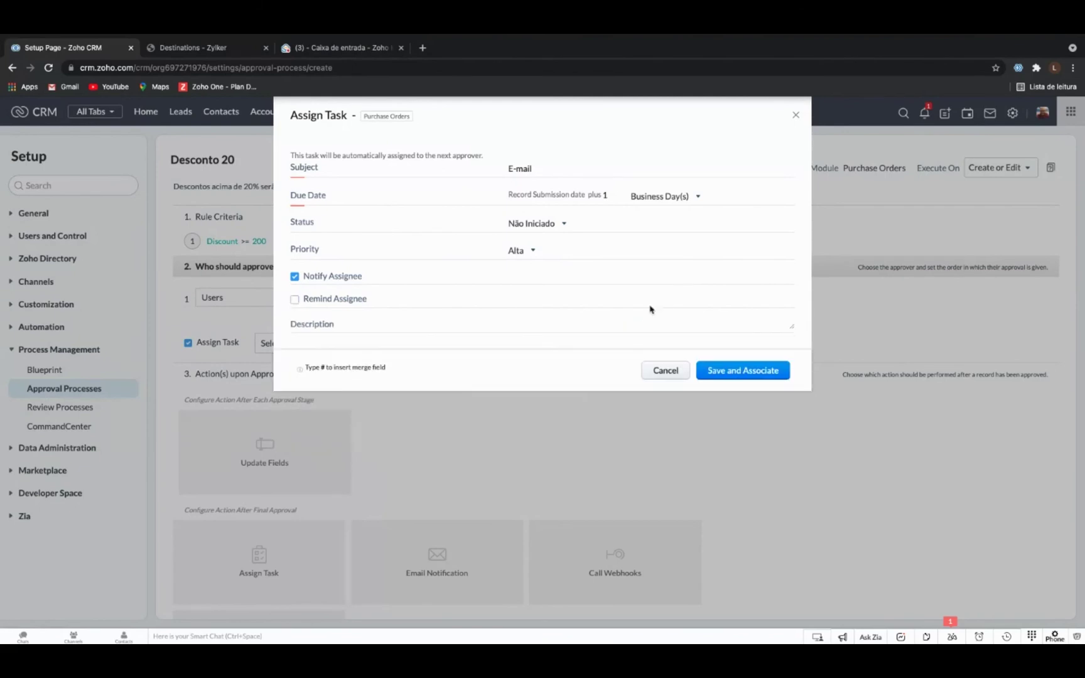
left_click(350, 303)
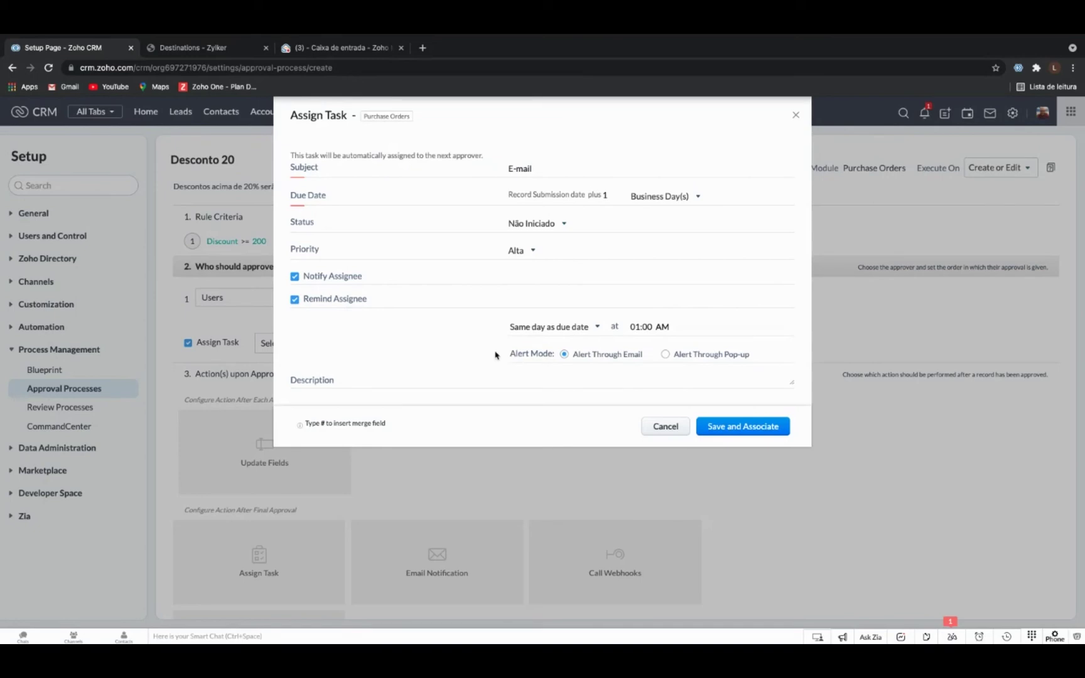
left_click(743, 427)
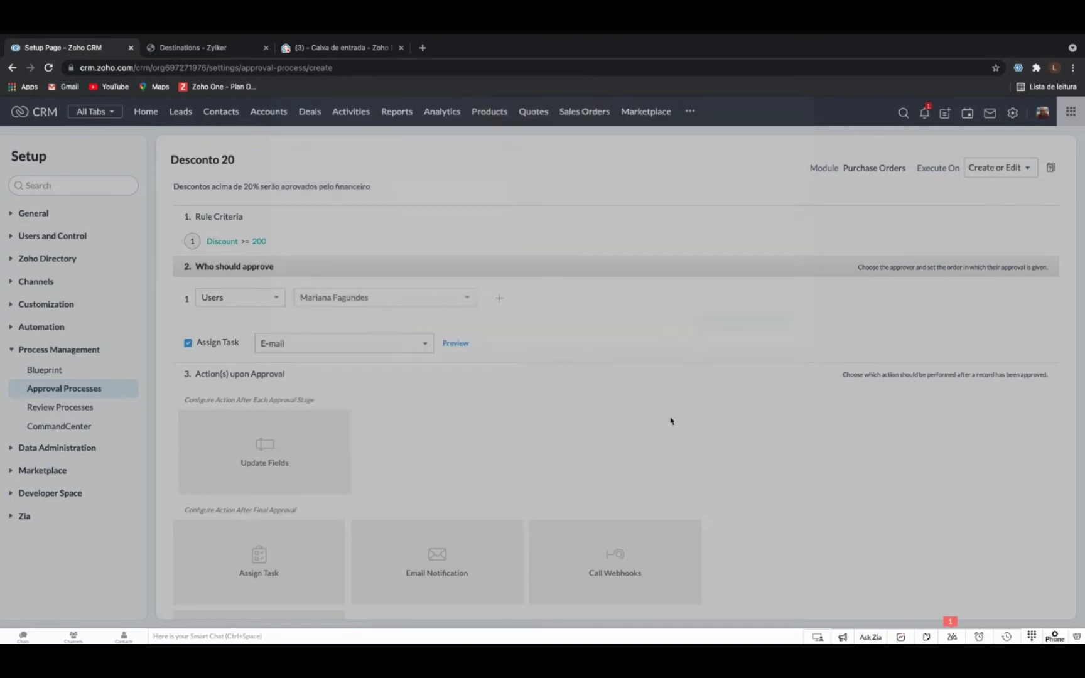
Add an Email Notification as the action upon final approval.
scroll(451, 389, "down", 1)
scroll(451, 389, "down", 4)
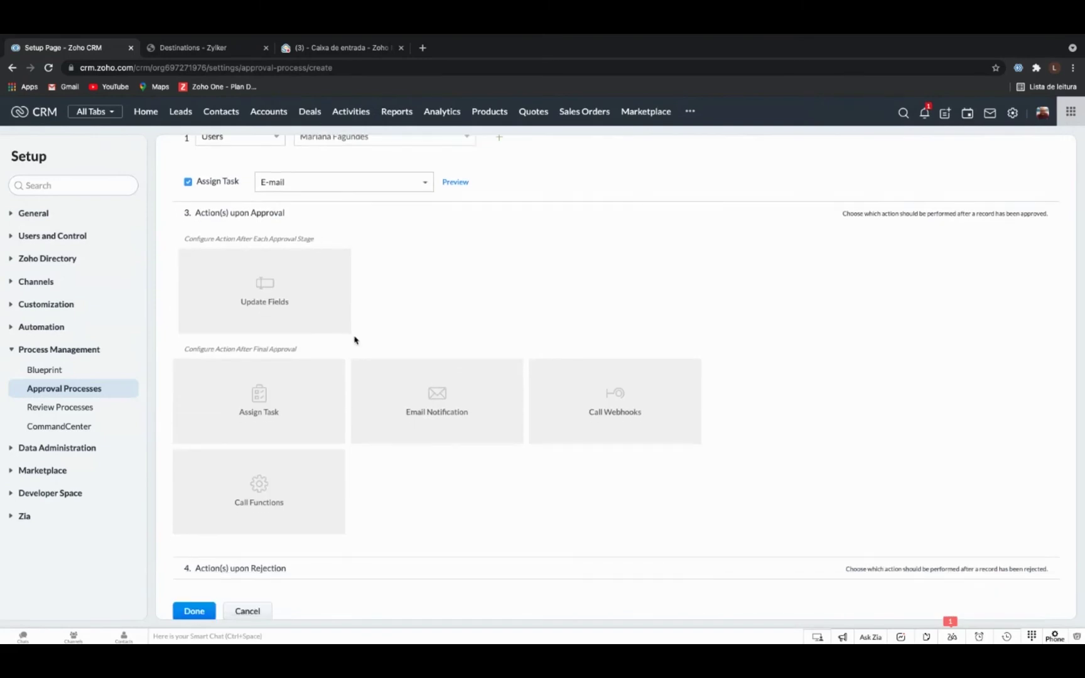
scroll(422, 316, "down", 1)
scroll(423, 317, "up", 1)
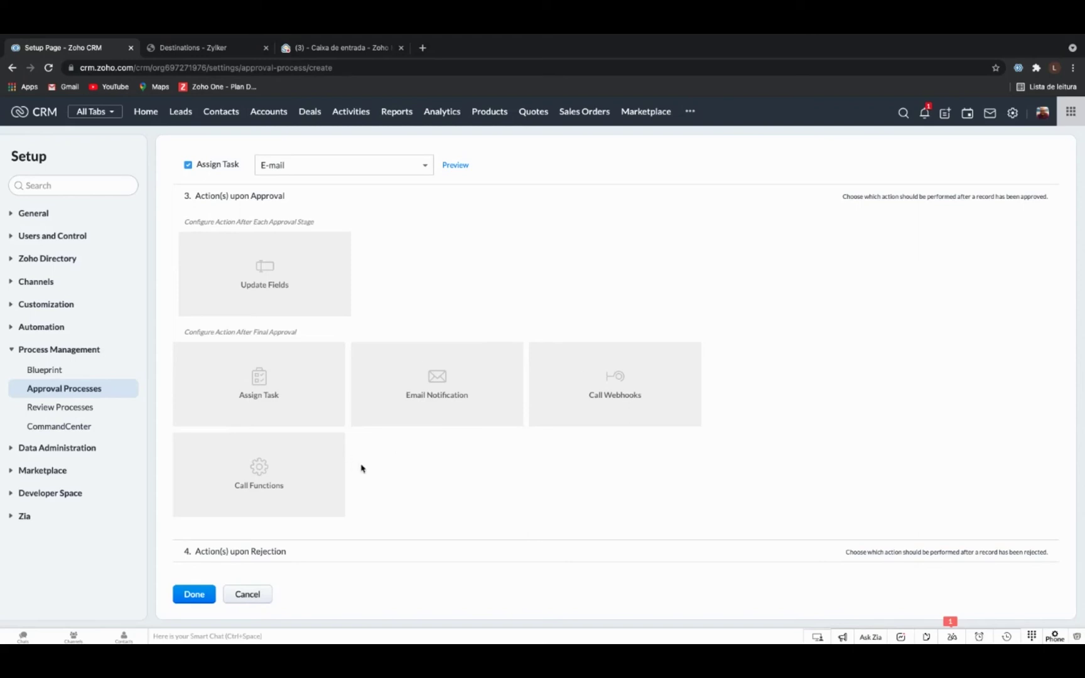
scroll(414, 425, "down", 1)
left_click(434, 372)
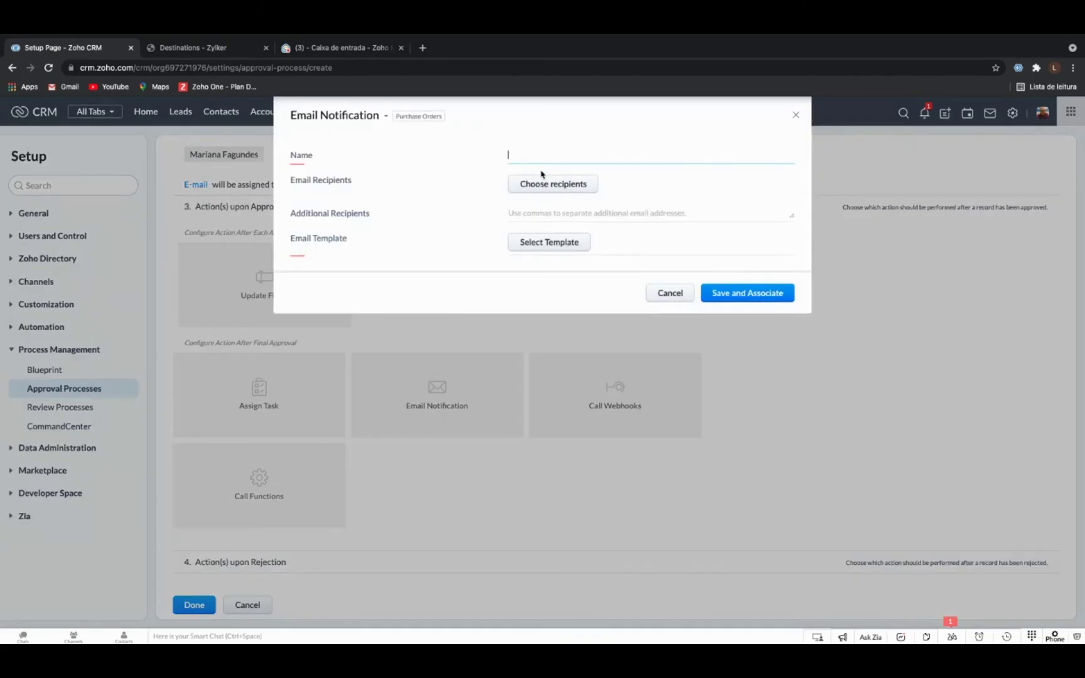
Name the notification 'Email Aprovacão' and add the record Owner as recipient.
left_click(530, 161)
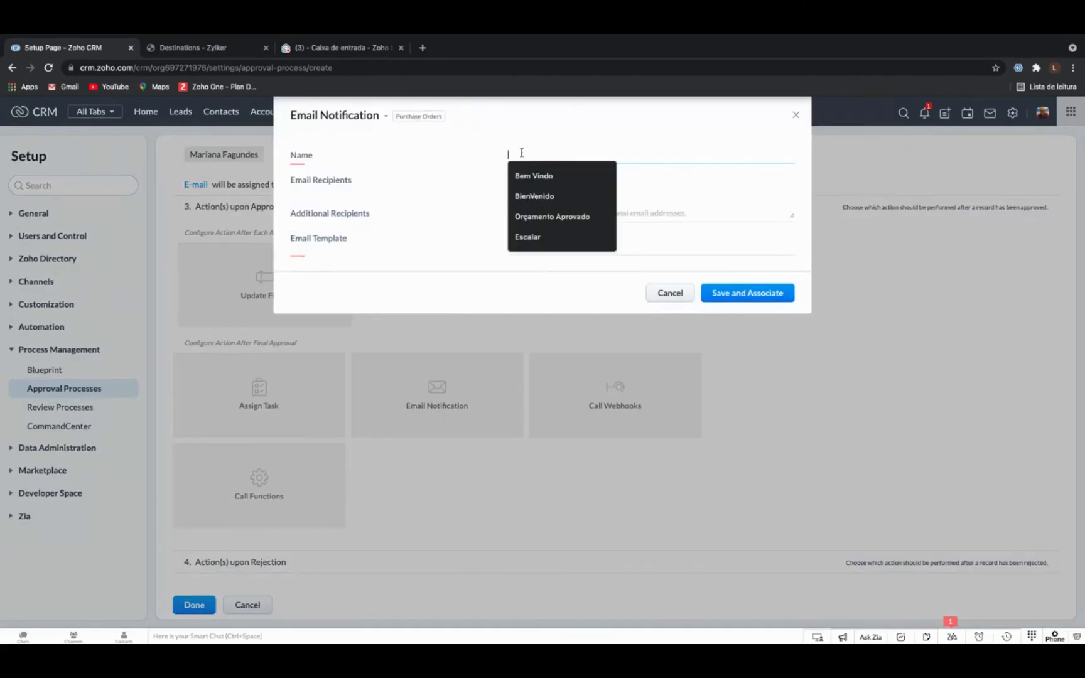
type("Email Aprova")
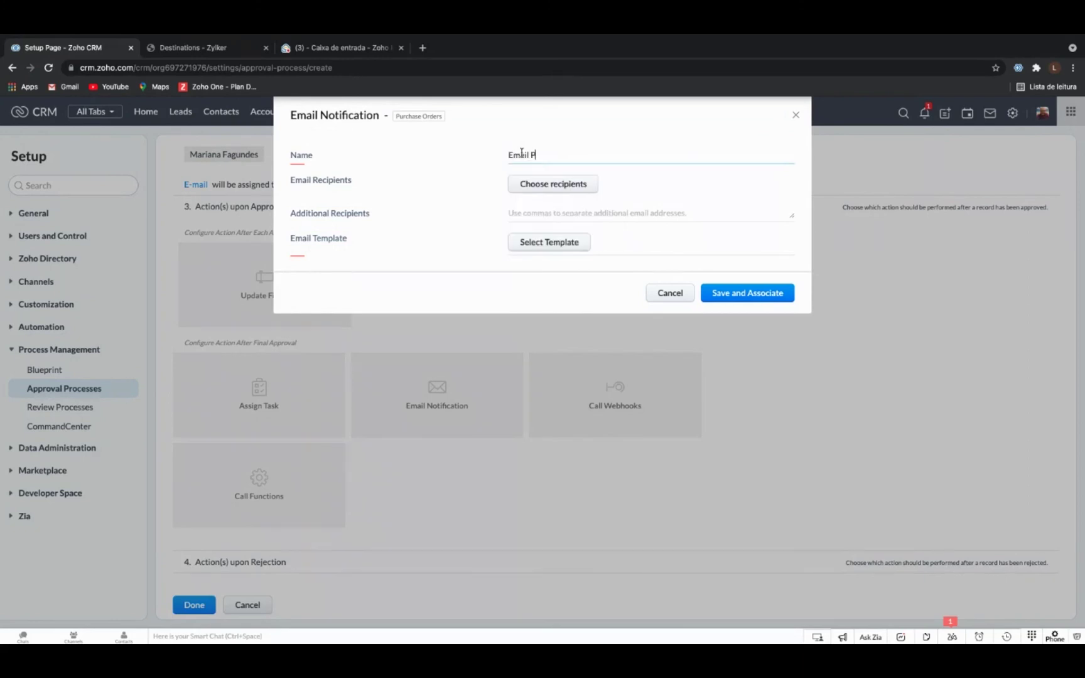
type("c")
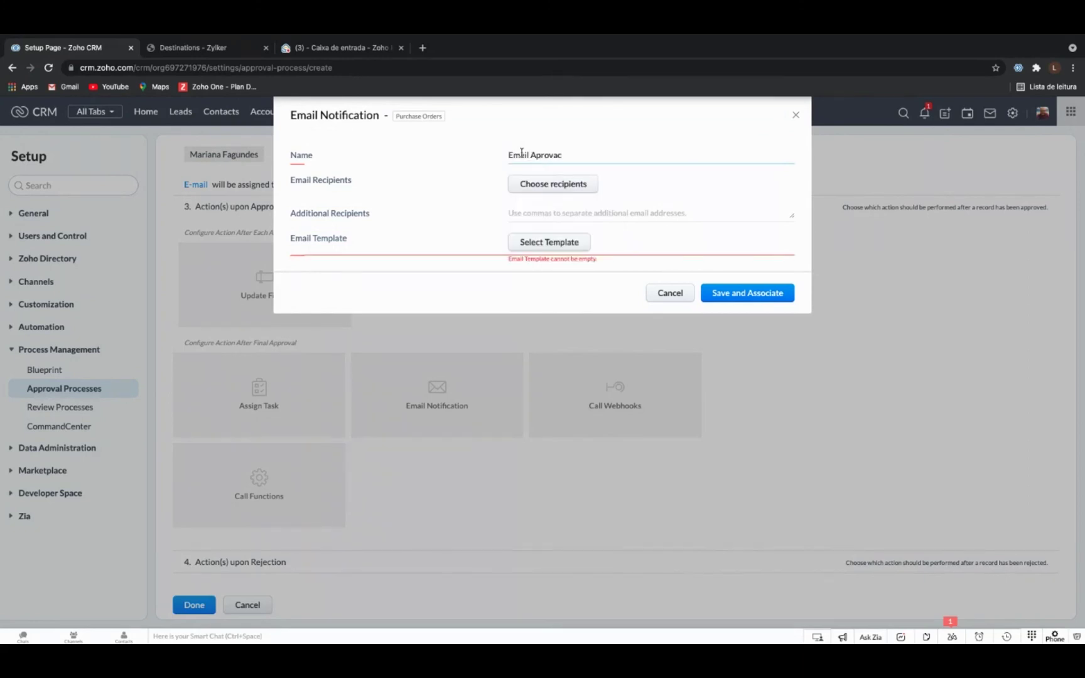
type("ão")
left_click(547, 186)
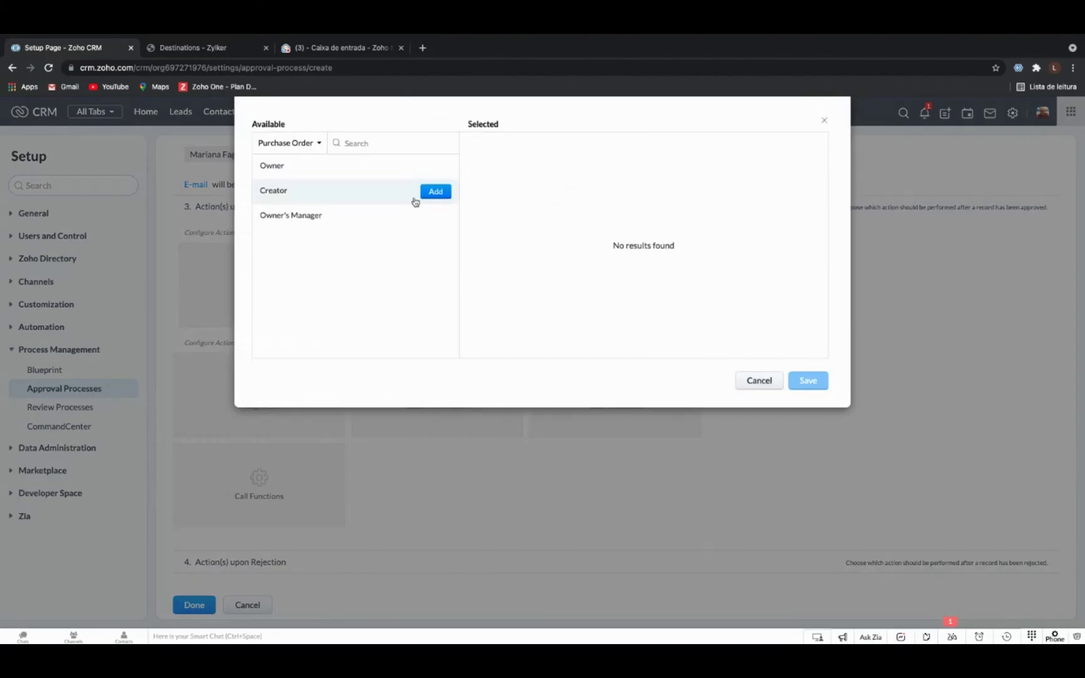
mouse_move(436, 166)
left_click(436, 167)
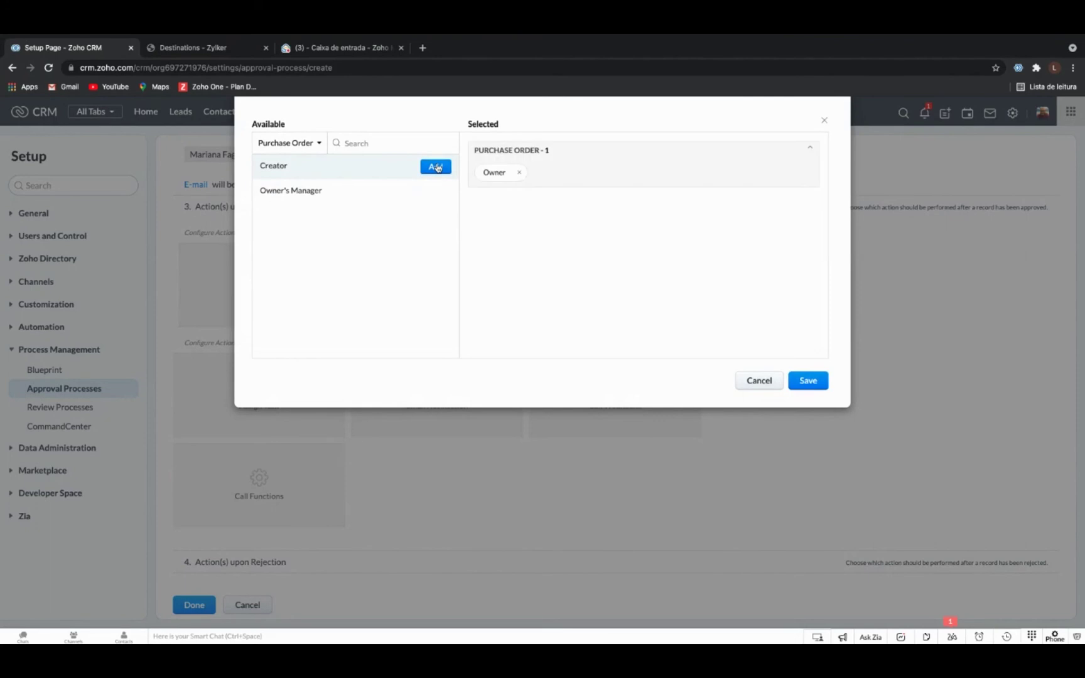
left_click(812, 382)
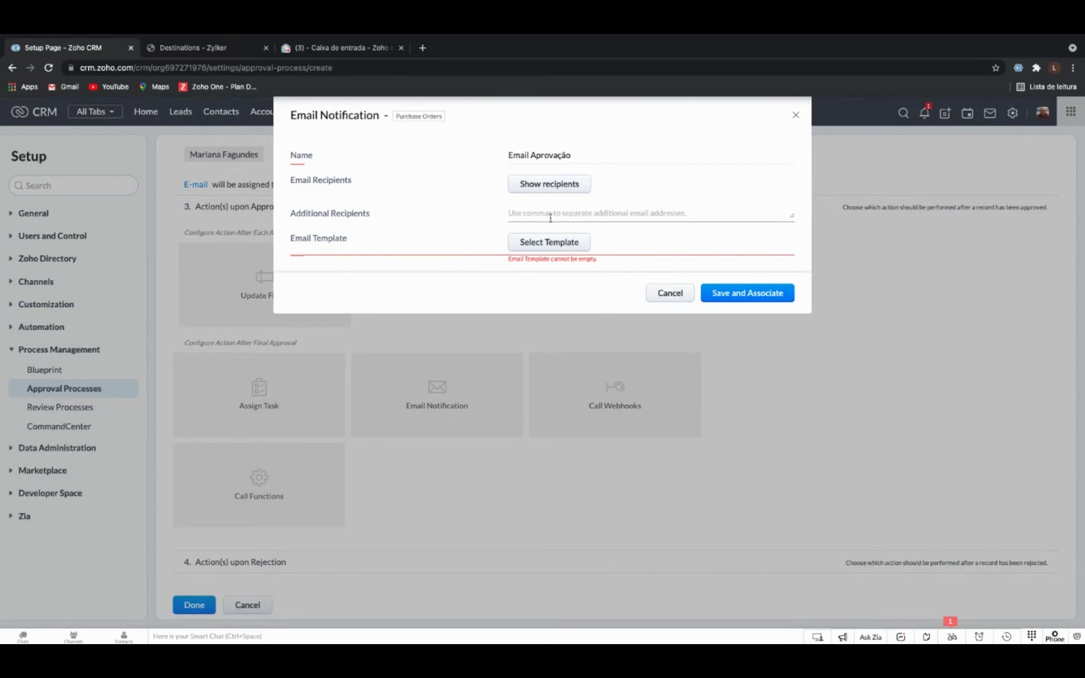
Check the Favorites, Associated and All template folders, then start a new template.
left_click(550, 243)
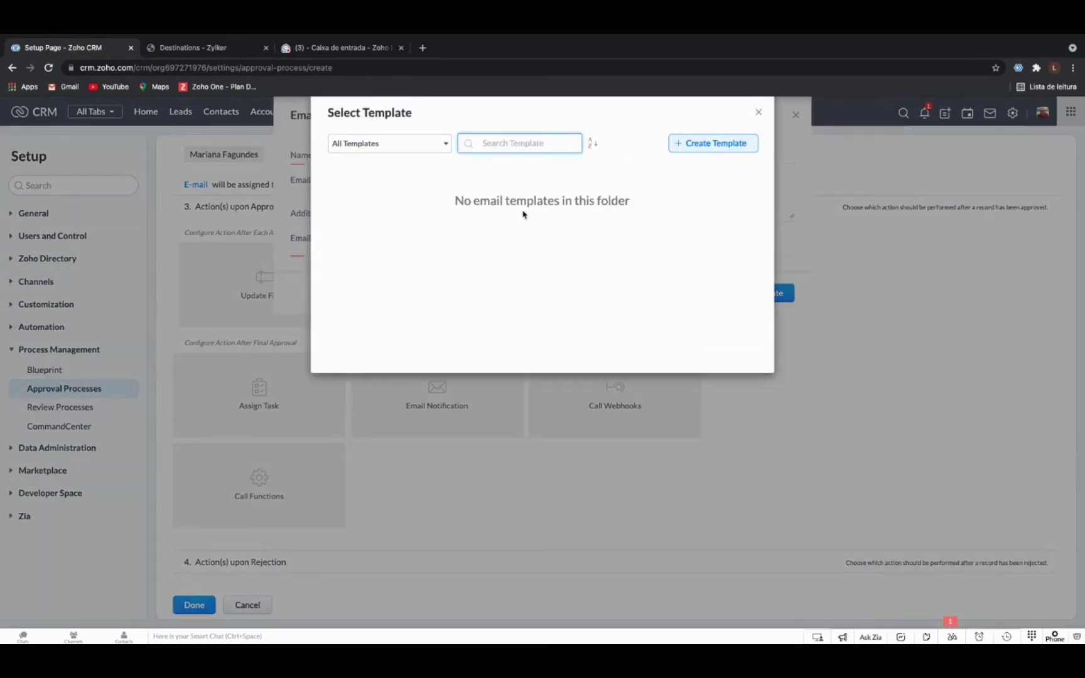
left_click(412, 143)
left_click(405, 181)
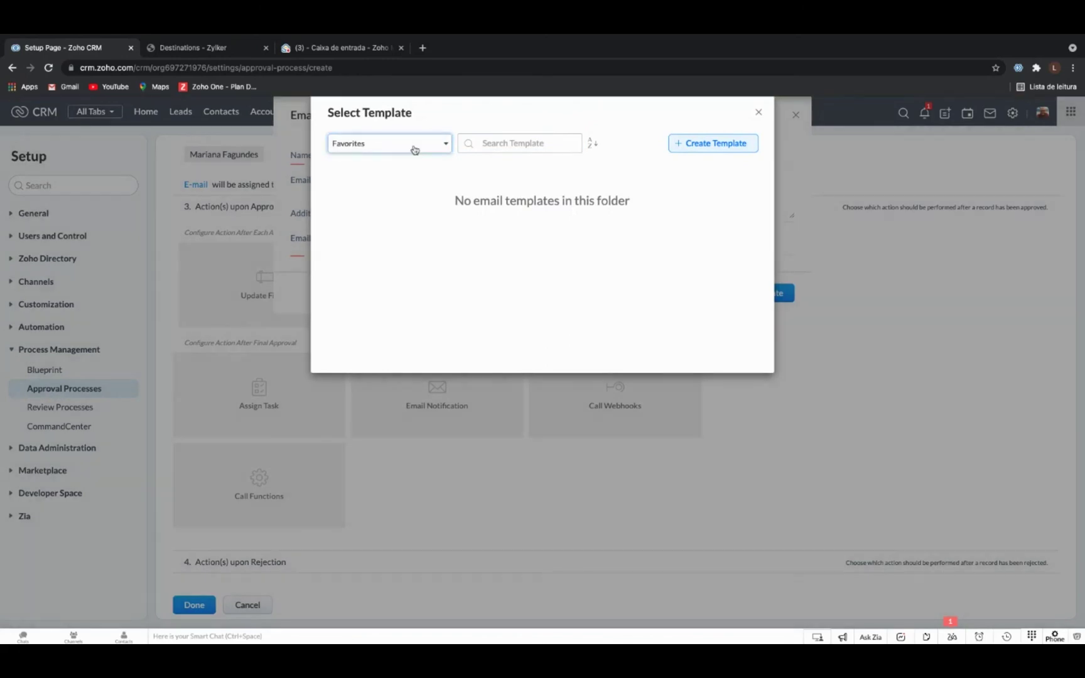
left_click(412, 146)
left_click(405, 195)
left_click(422, 148)
left_click(416, 166)
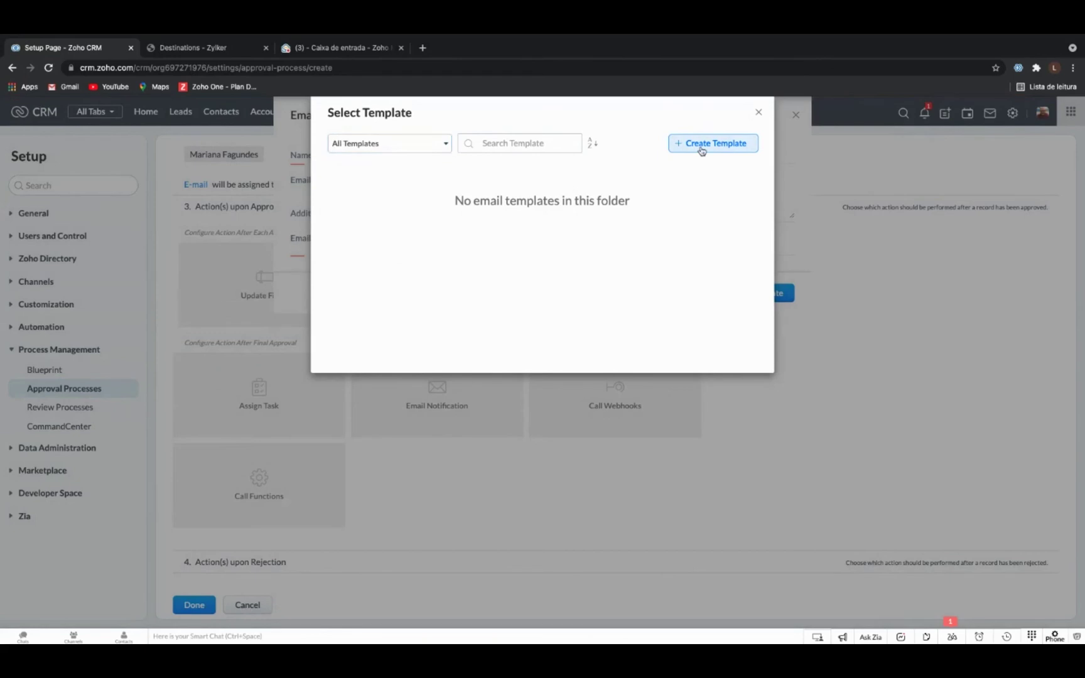
left_click(725, 142)
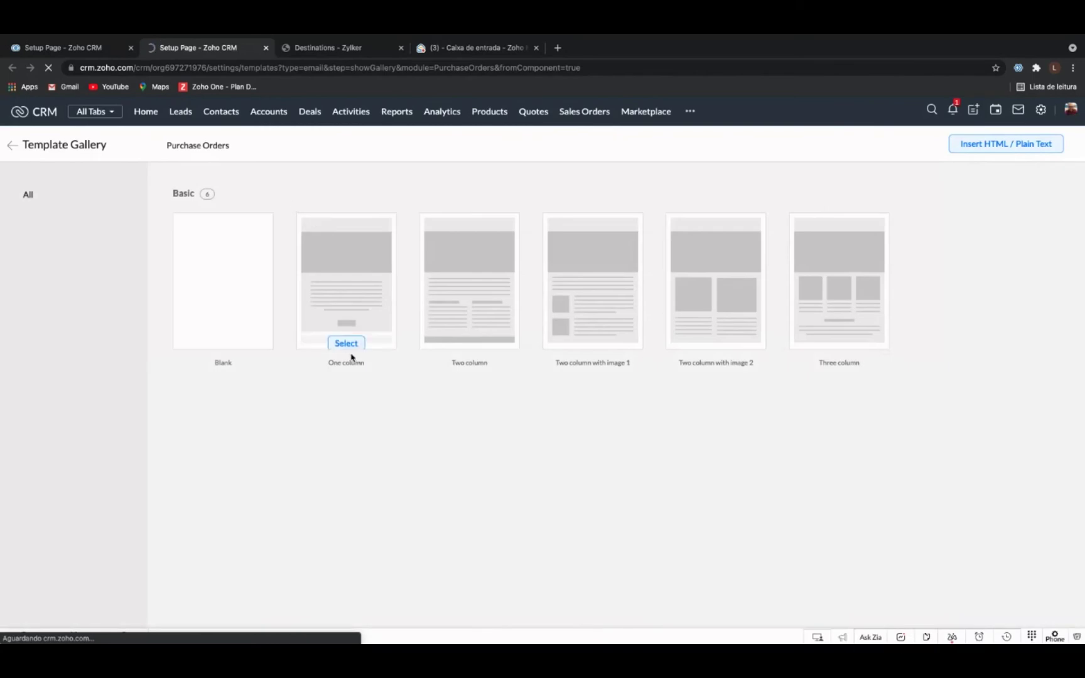
Save a one-column template 'Teste Demo' with subject 'Teste' in Public Email Templates.
left_click(347, 343)
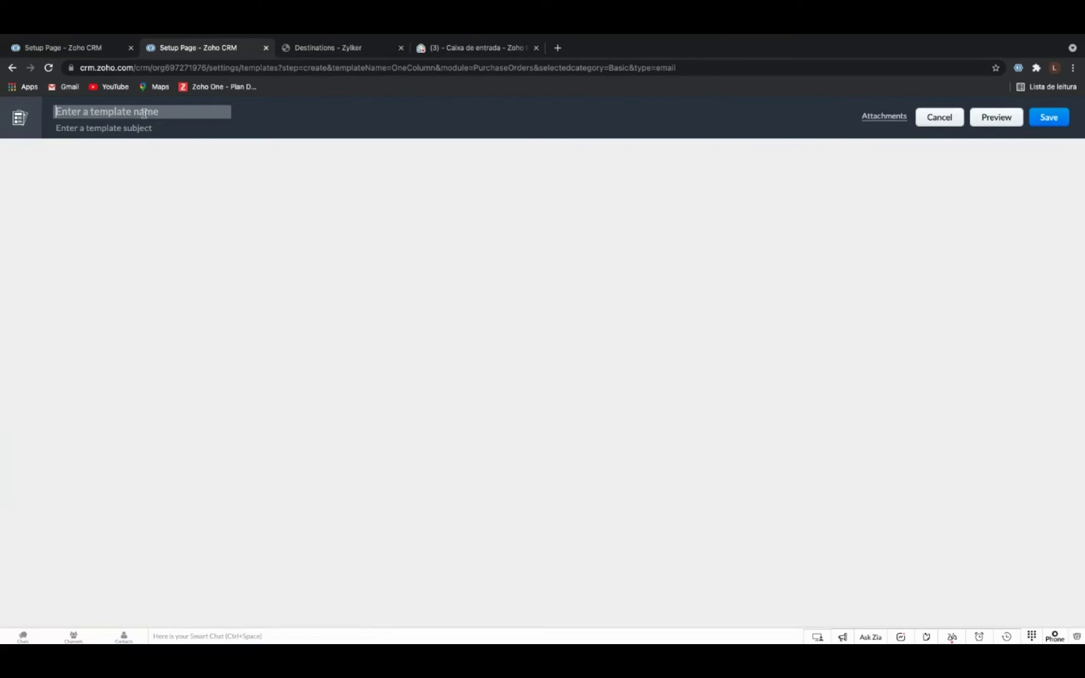
type("Teste")
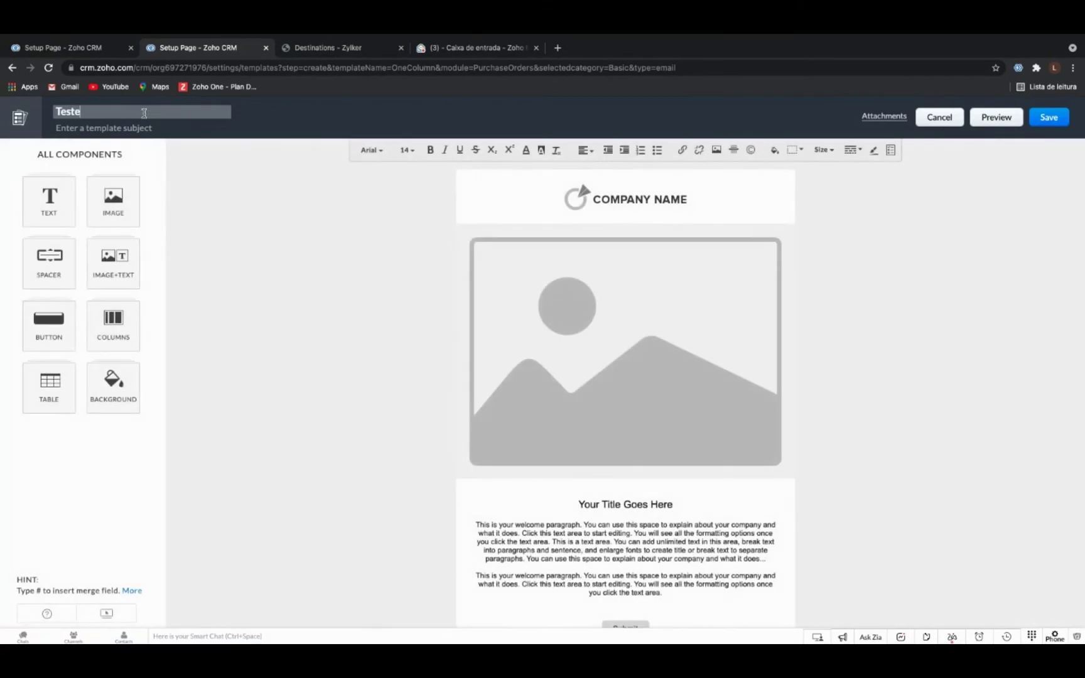
type(" Demo")
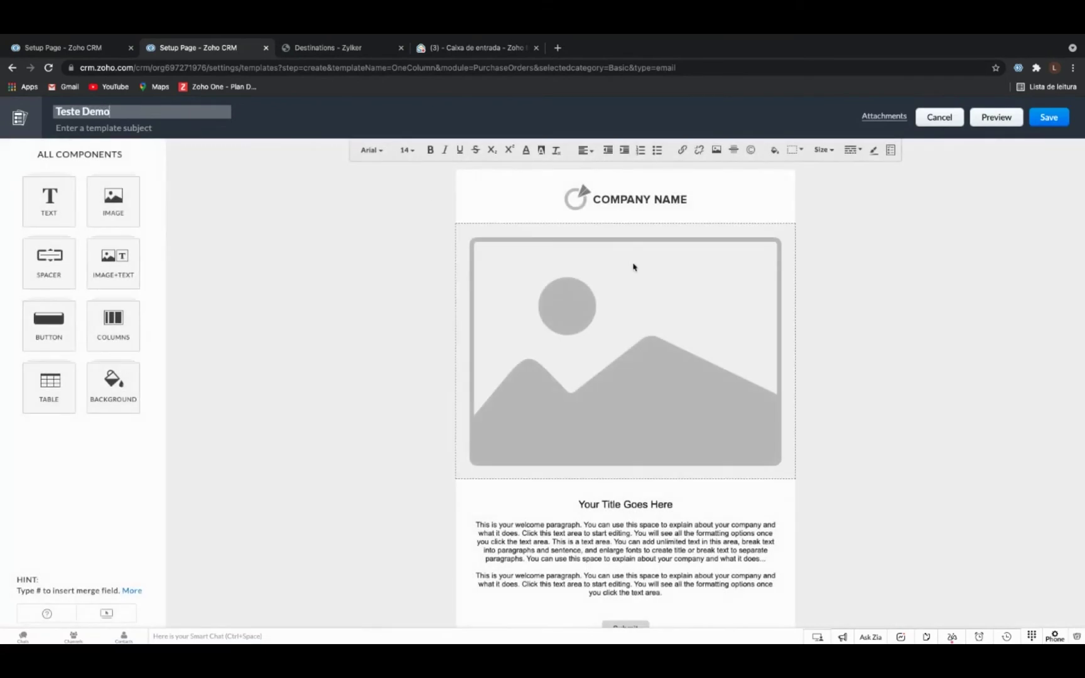
scroll(644, 435, "down", 2)
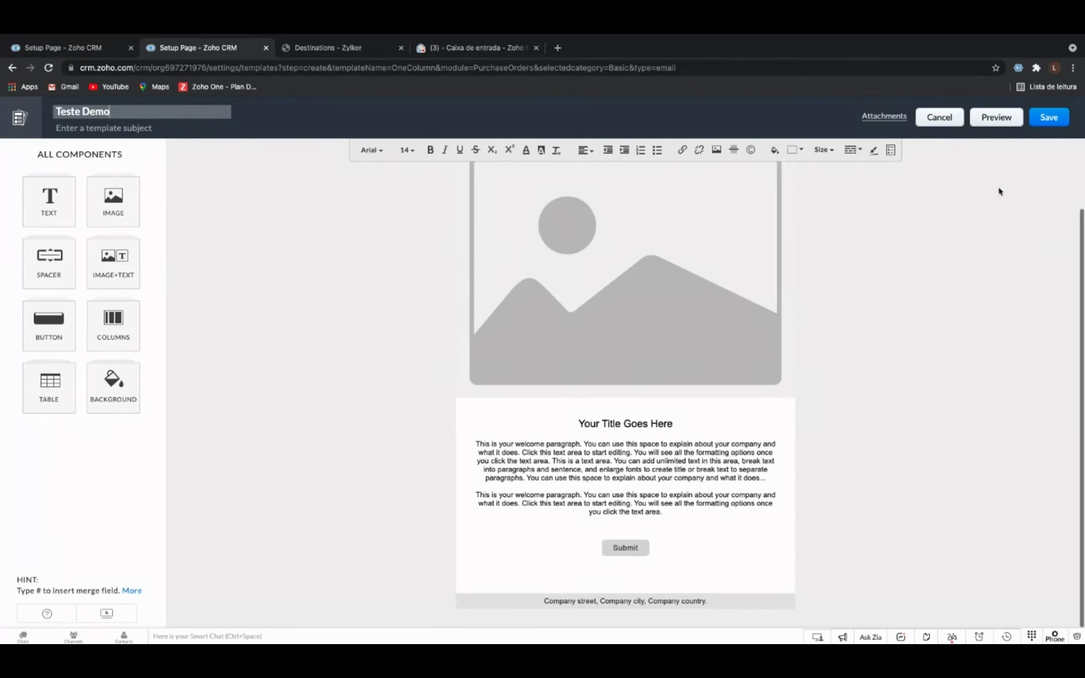
left_click(1040, 127)
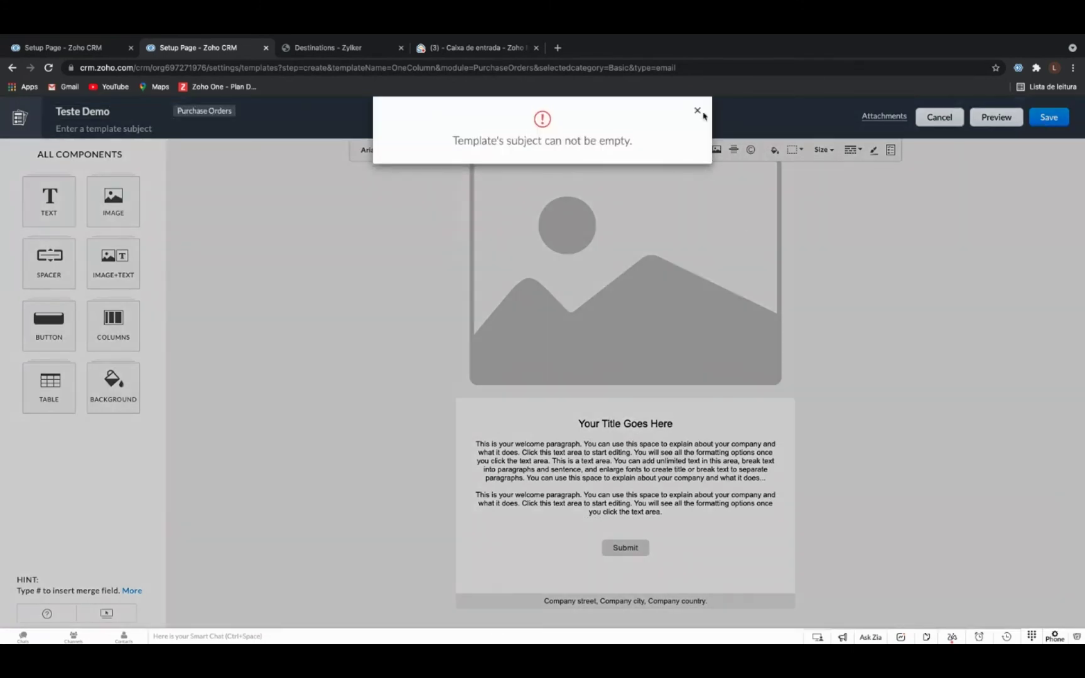
left_click(697, 111)
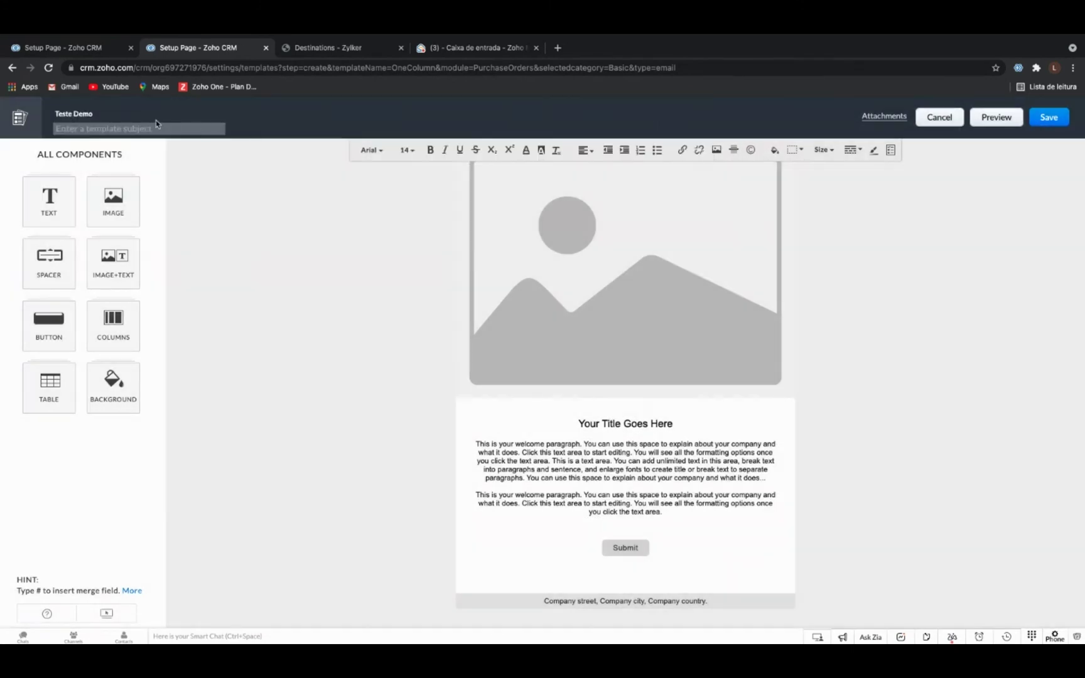
type("Teste")
left_click(1046, 117)
left_click(556, 196)
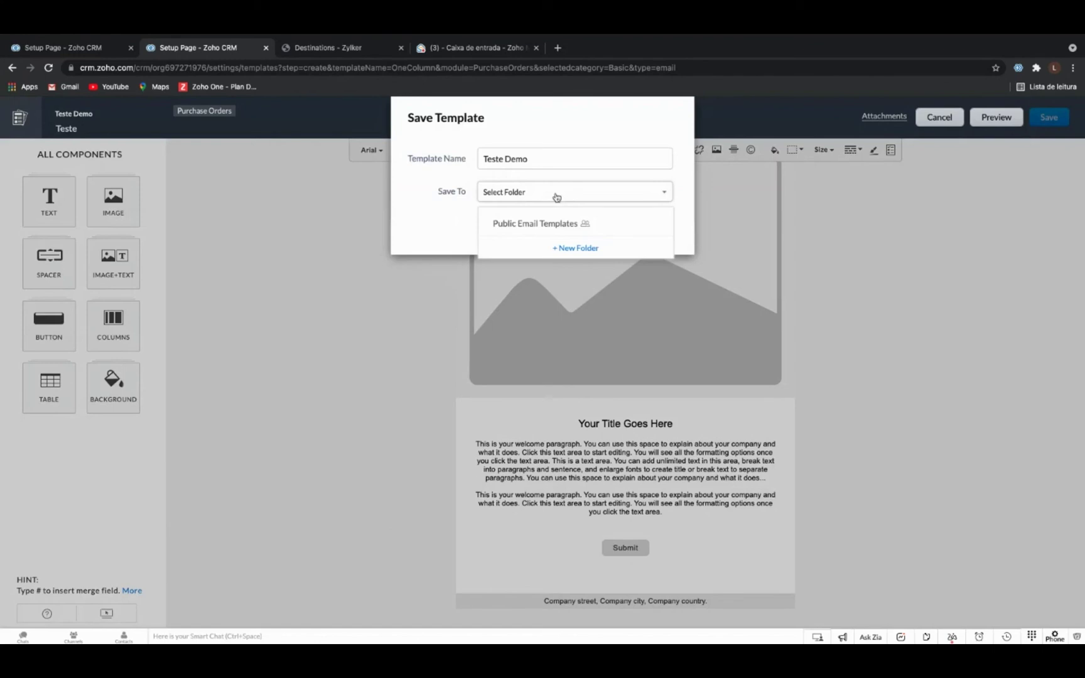
left_click(559, 223)
left_click(647, 235)
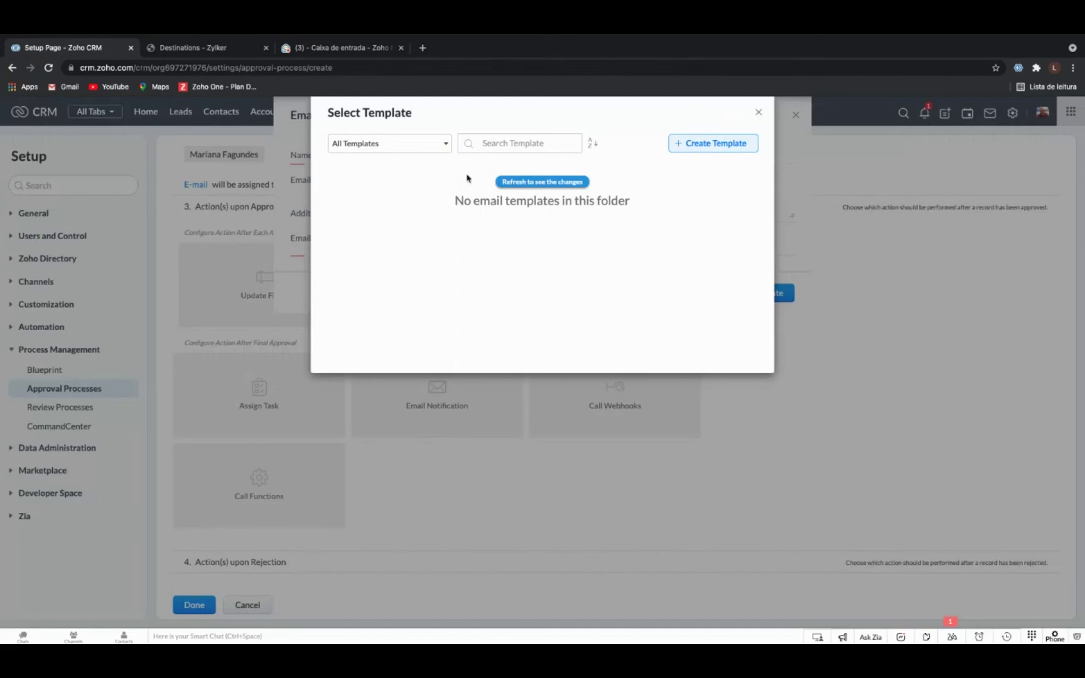
Refresh the template list, select 'Teste Demo', and save the notification.
left_click(443, 144)
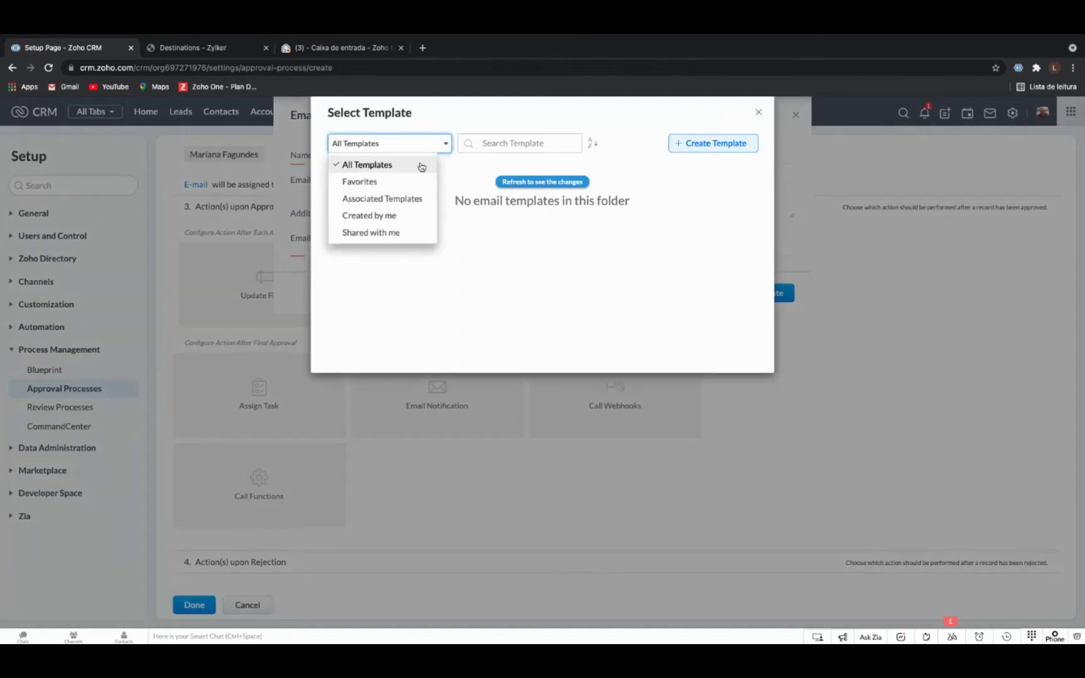
left_click(420, 164)
left_click(402, 143)
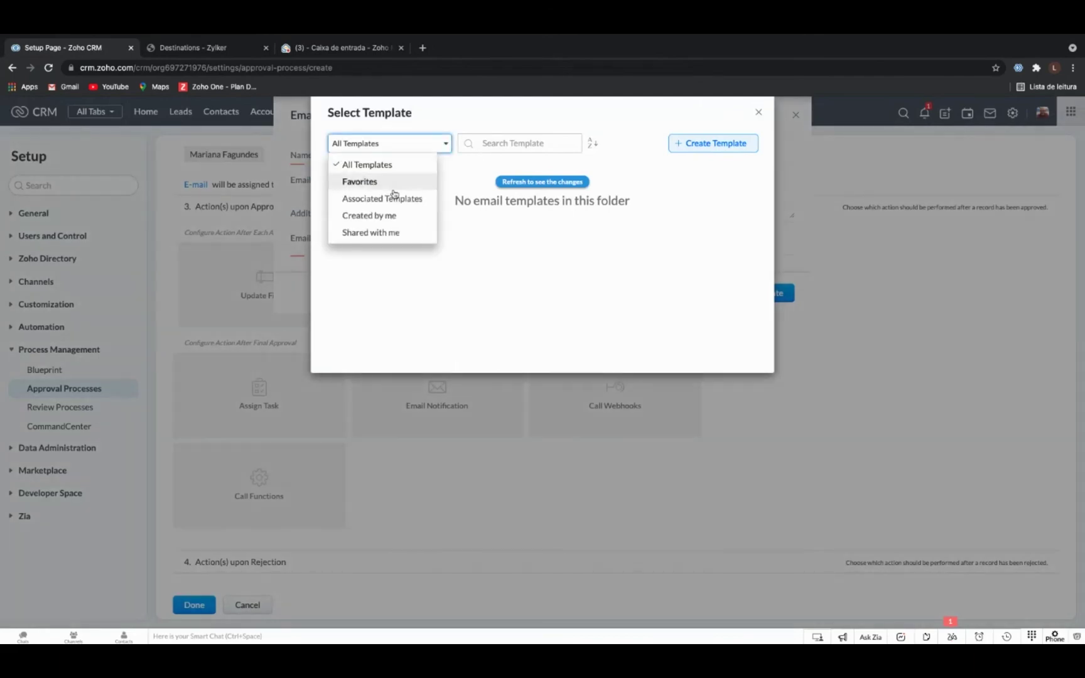
left_click(542, 183)
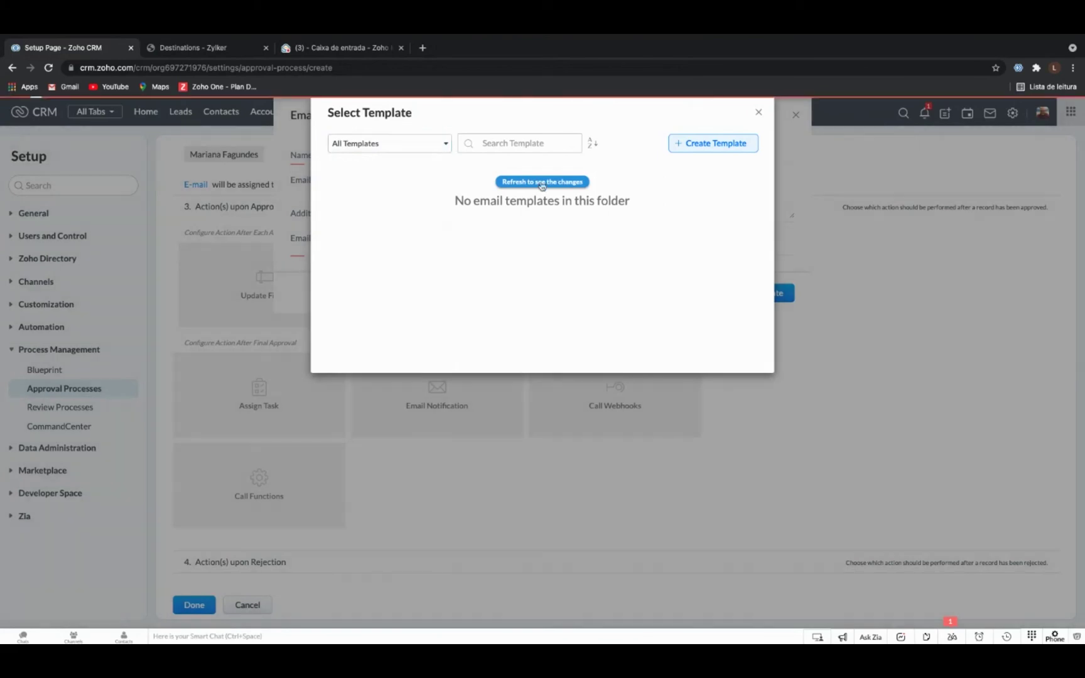
left_click(367, 183)
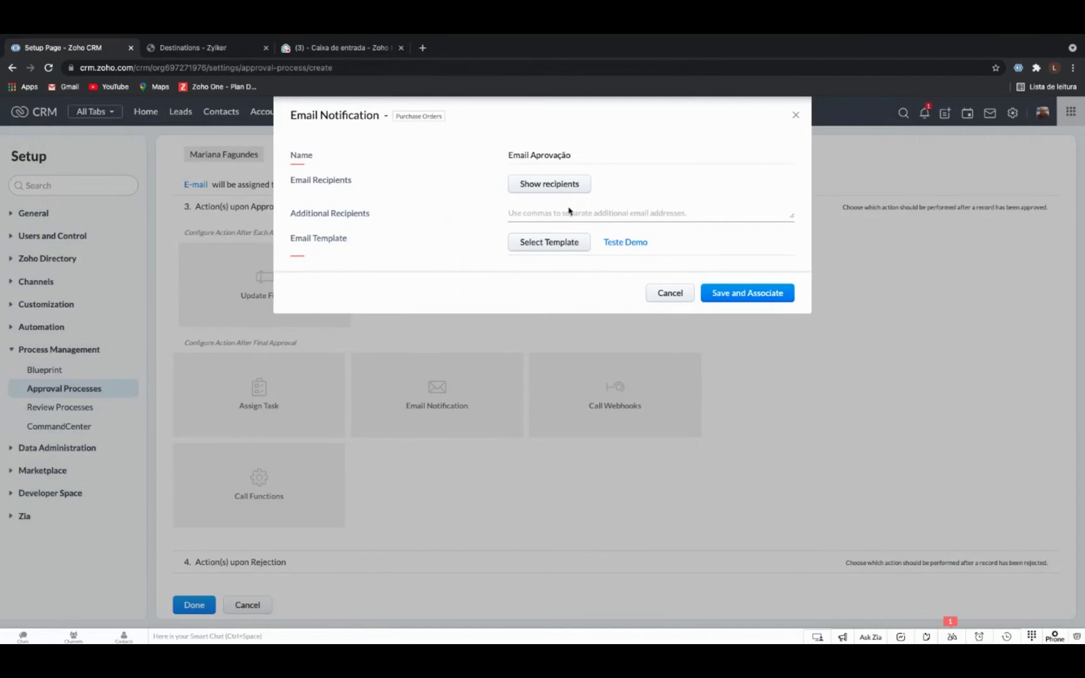
left_click(731, 292)
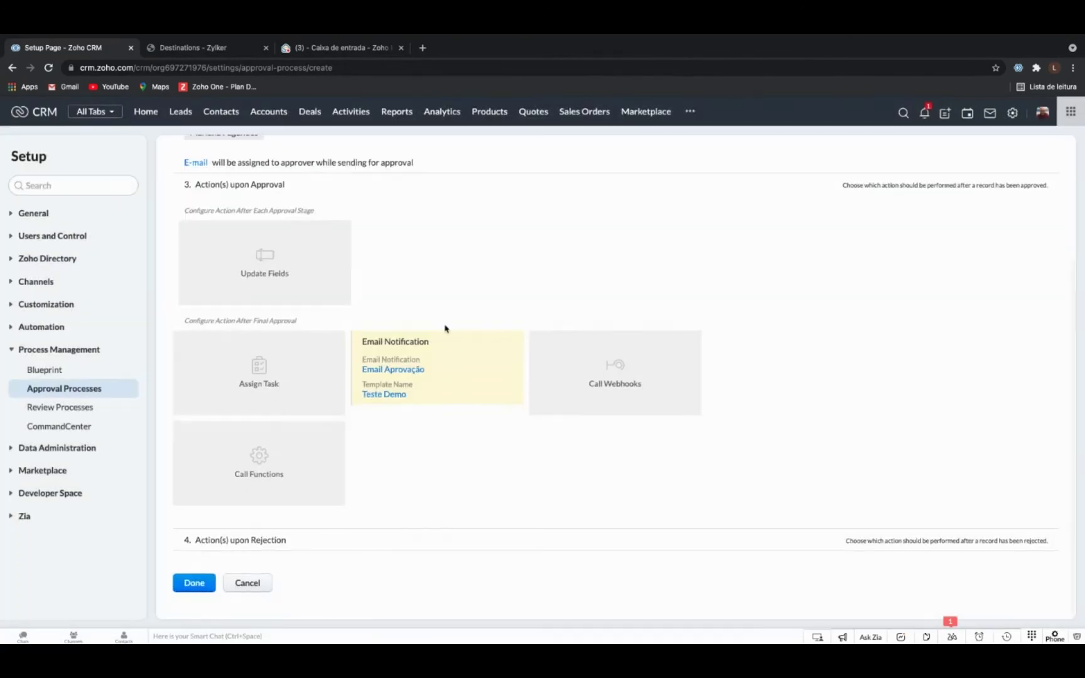
Look over the Action(s) upon Rejection section and finish the rule.
scroll(419, 281, "up", 3)
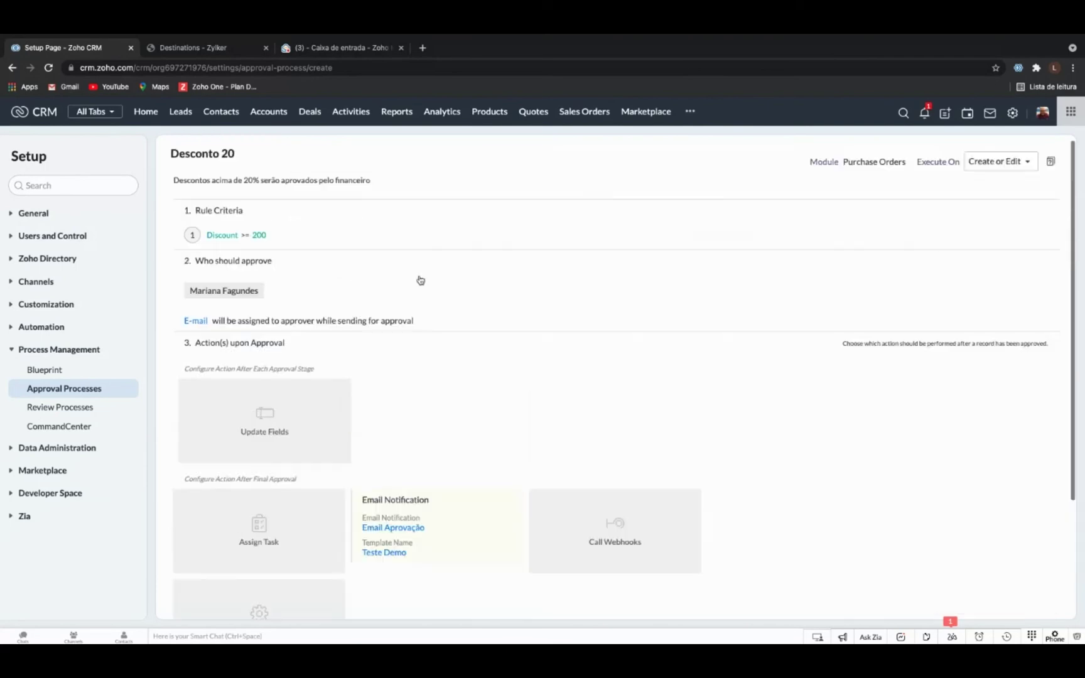
scroll(420, 280, "down", 3)
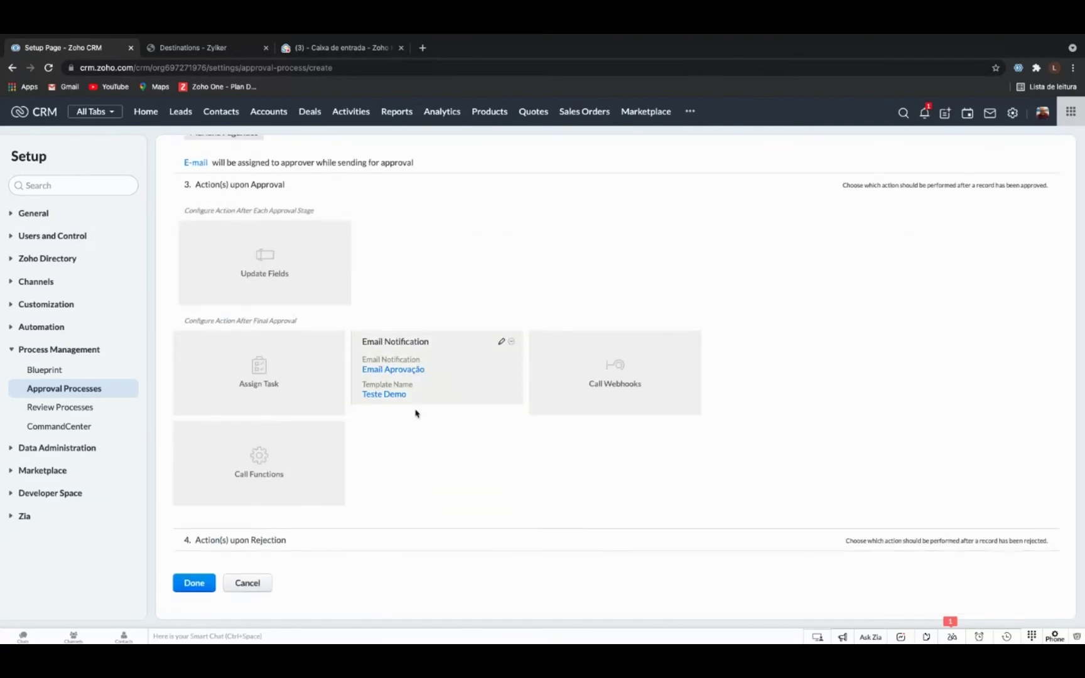
left_click(313, 544)
scroll(379, 460, "down", 4)
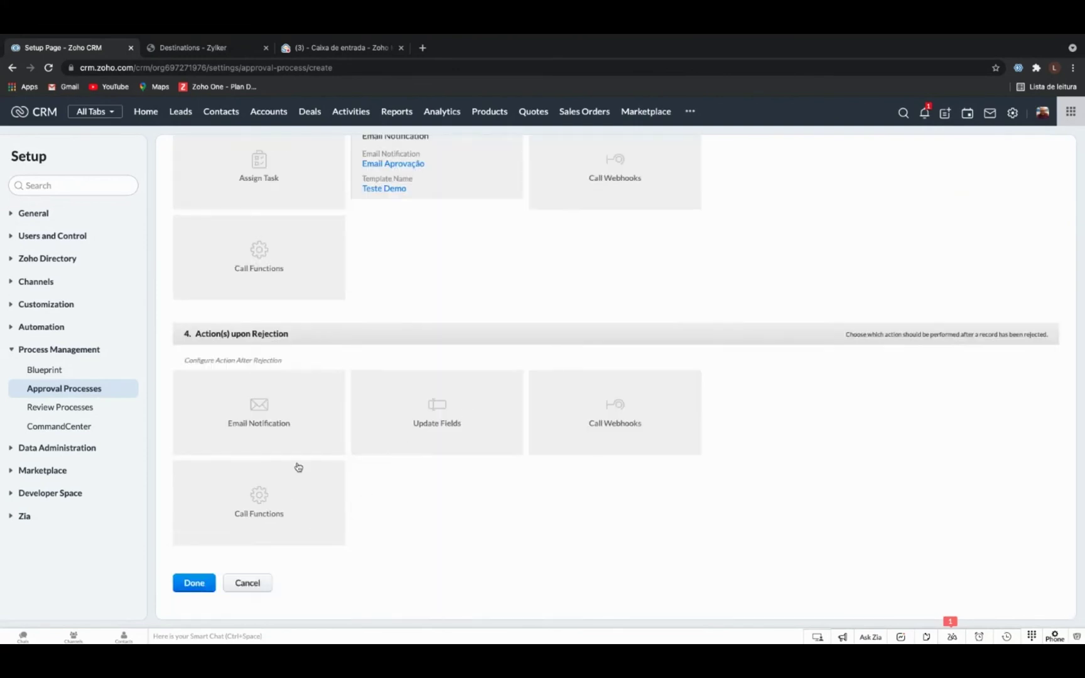
left_click(194, 589)
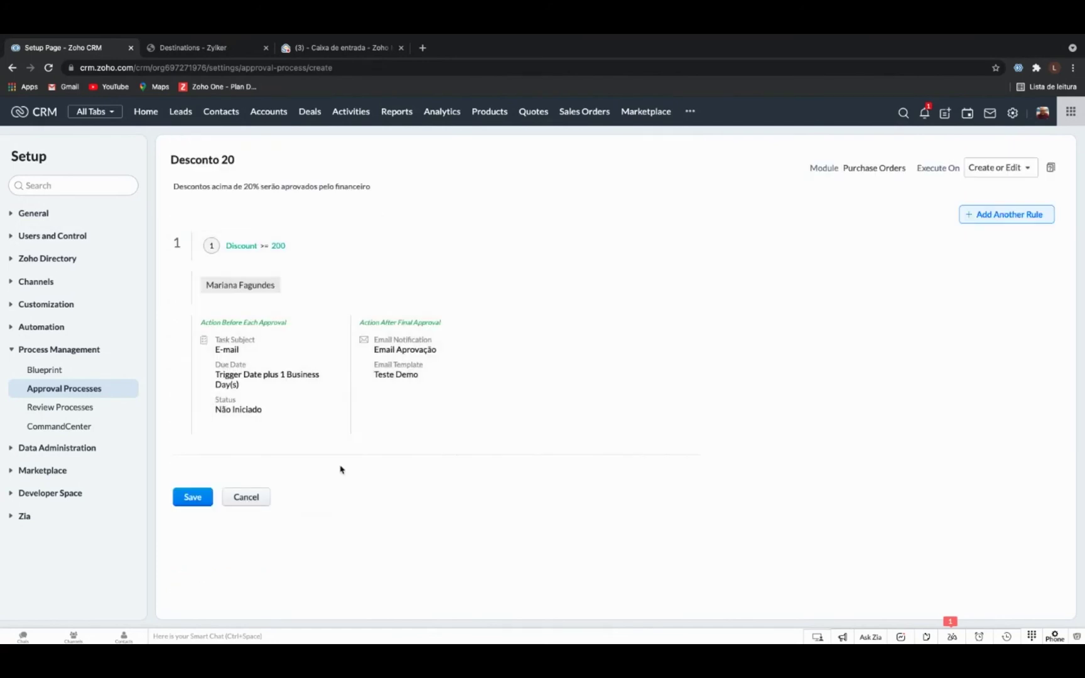
Save the Desconto 20 approval process and return to the presentation slides.
left_click(194, 498)
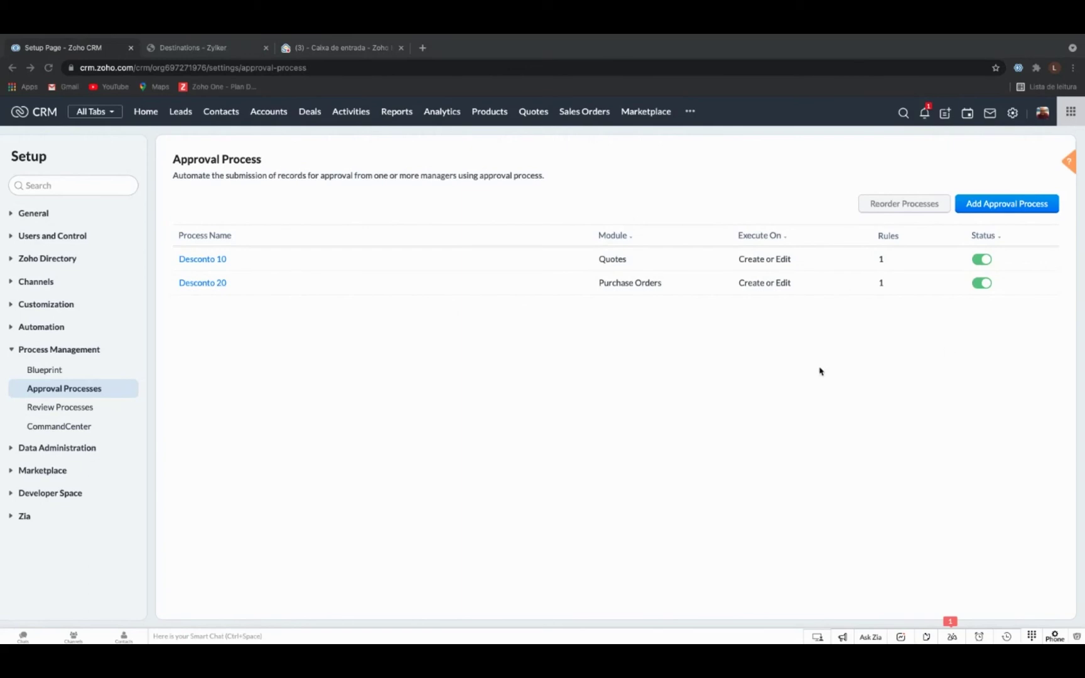
key("ctrl+Left")
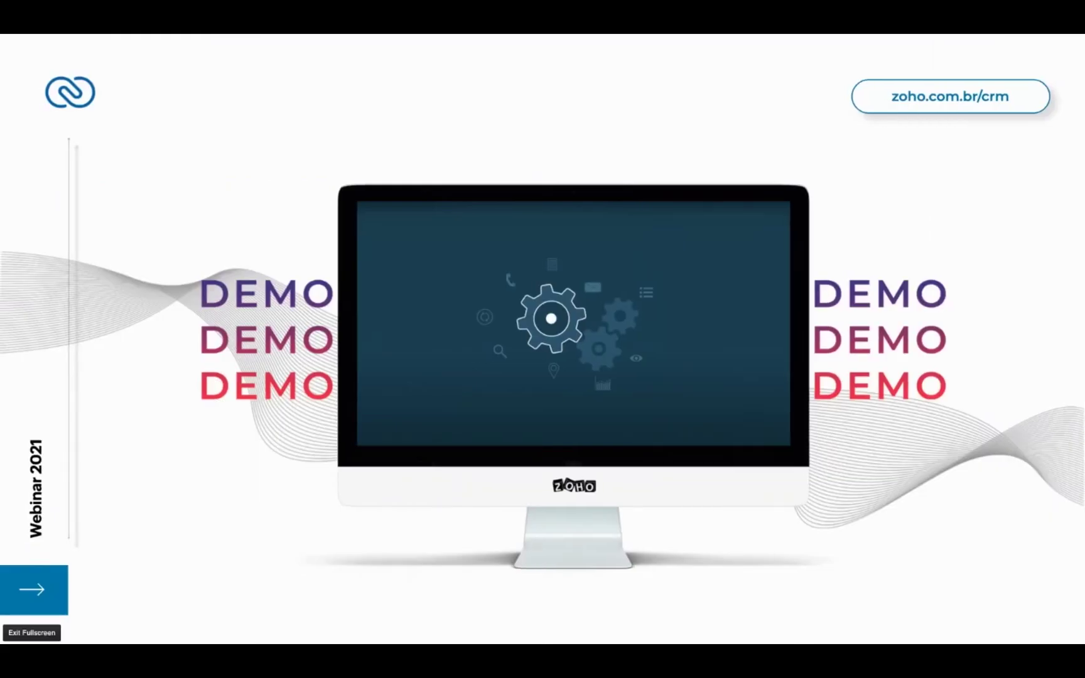
Advance the slideshow to the Regras de Assinatura slide and reveal its three bullet points.
key("Right")
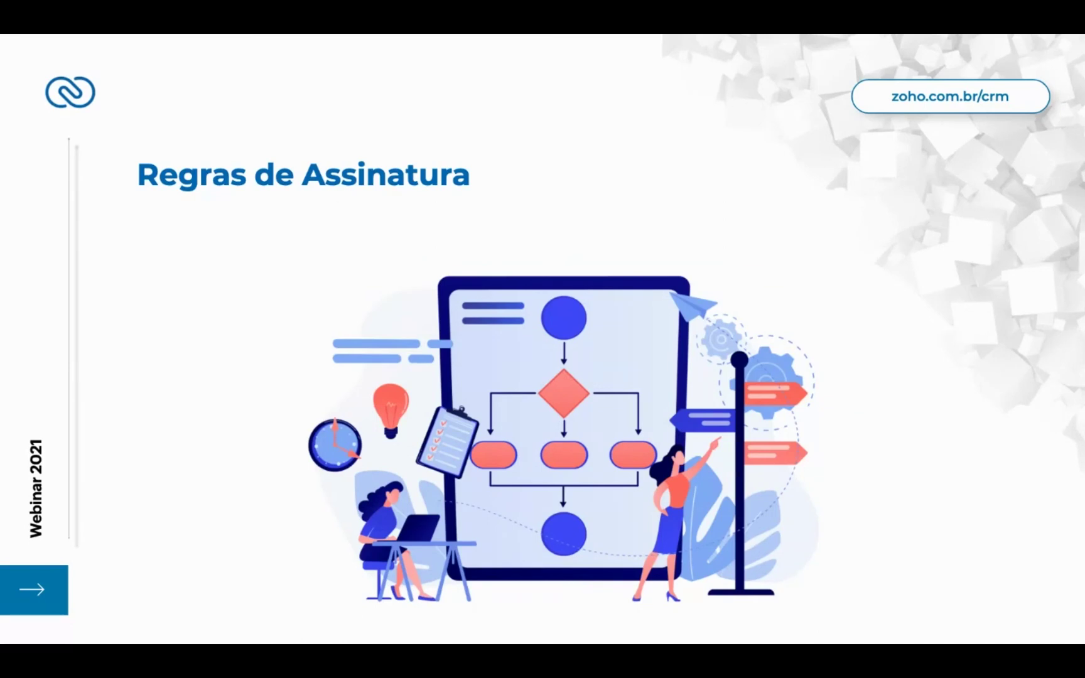
key("Right")
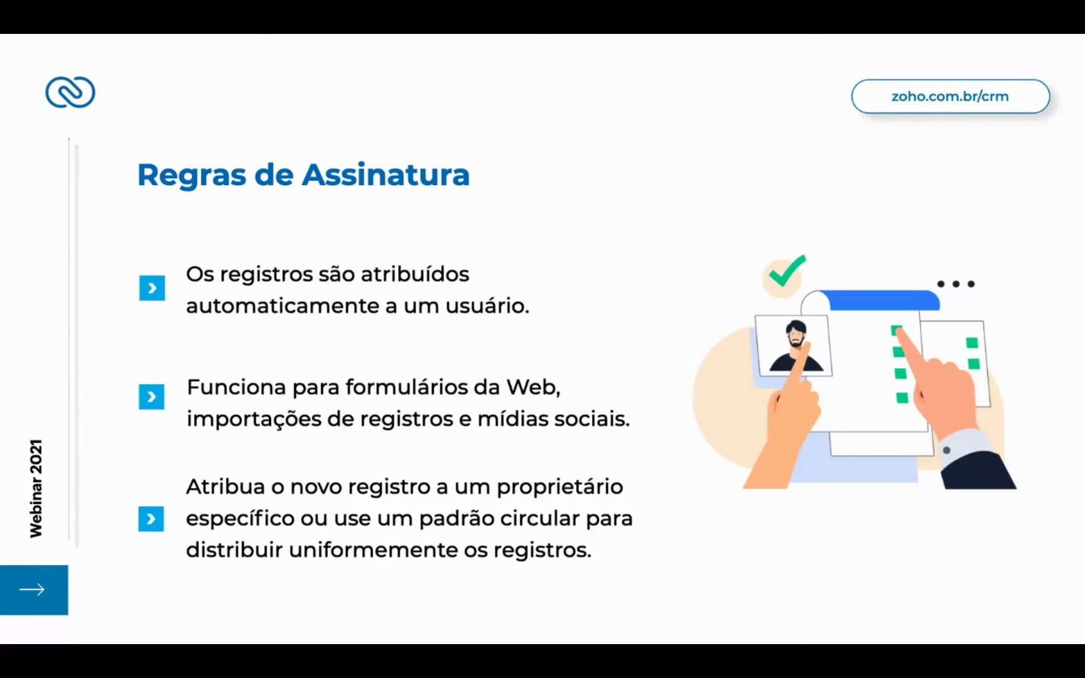
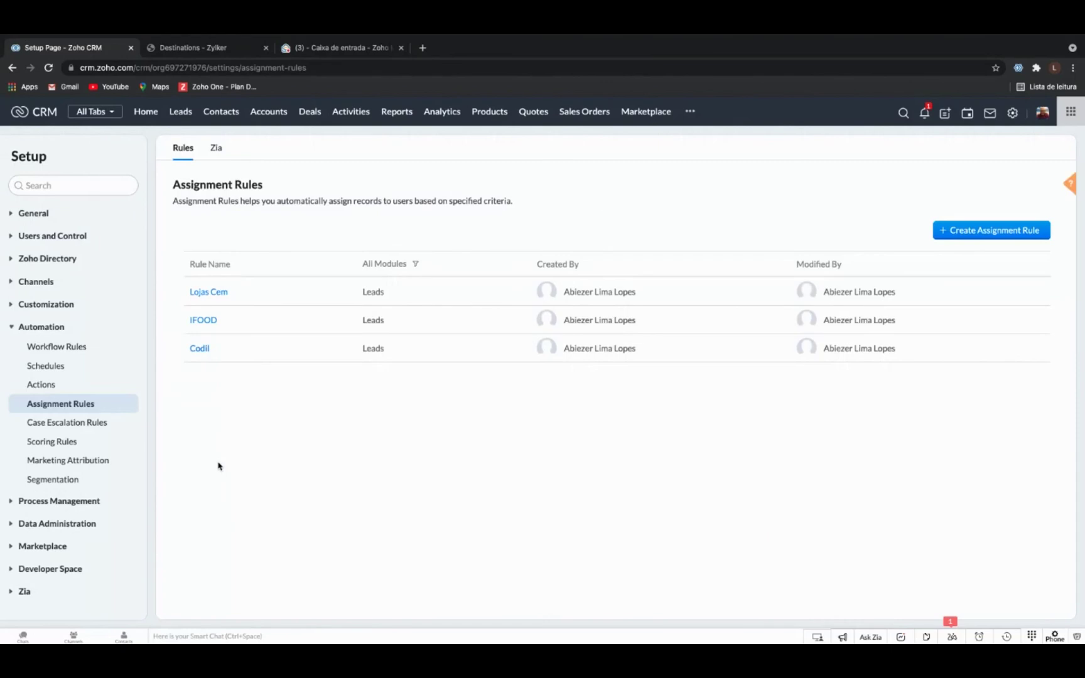
Create a Leads assignment rule named 'Brasil' and continue to its first rule entry.
left_click(973, 232)
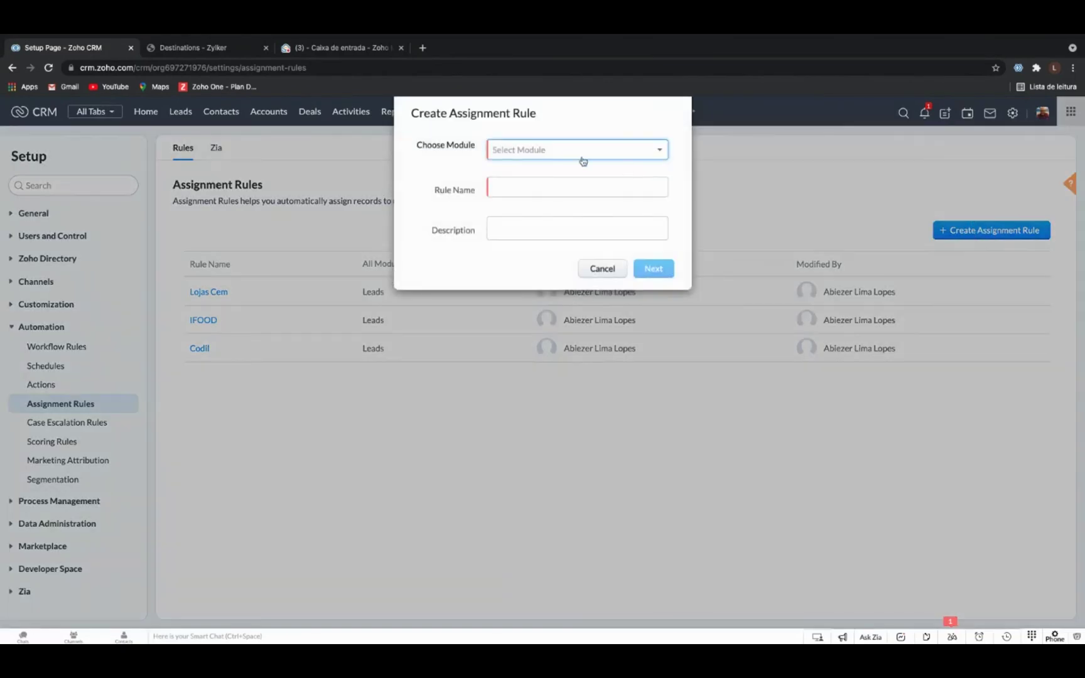
left_click(567, 154)
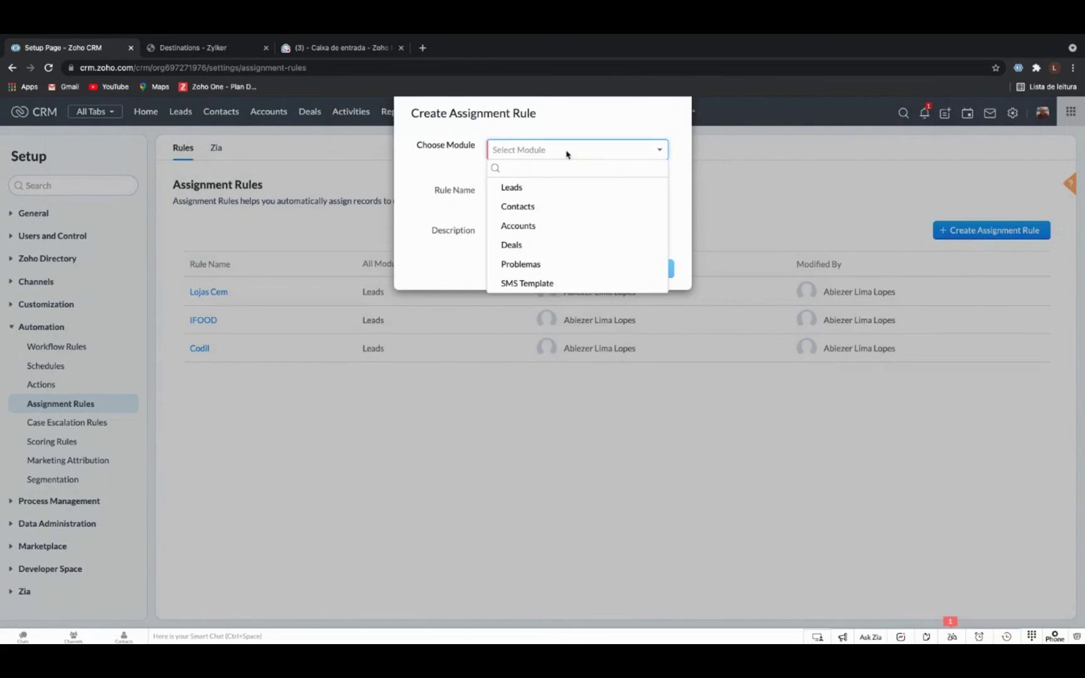
left_click(527, 196)
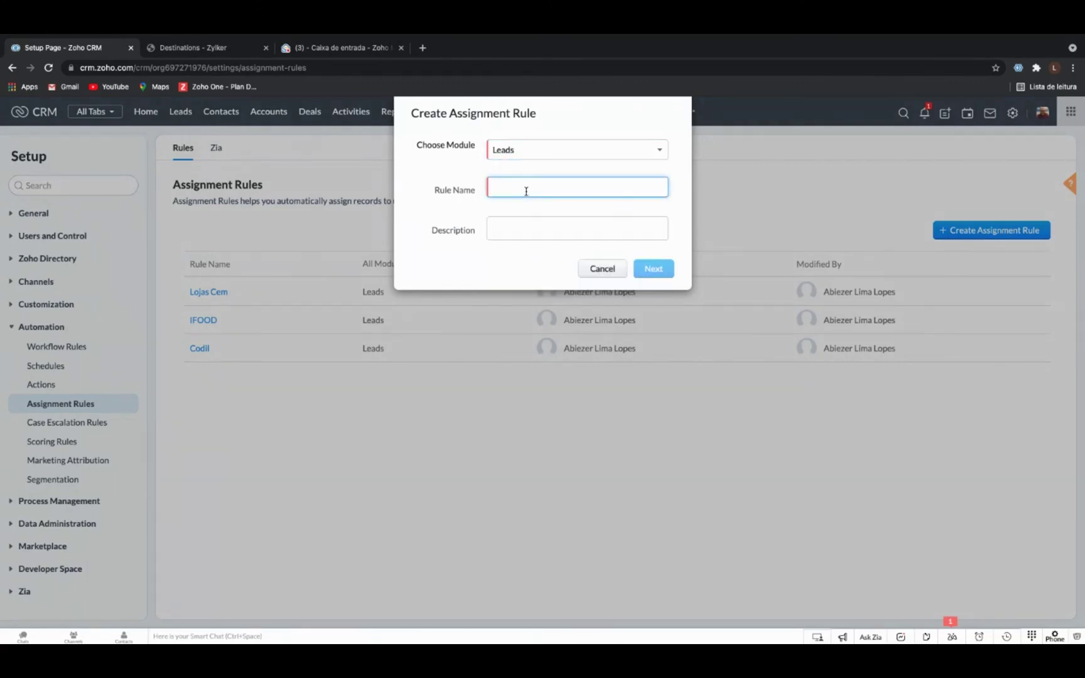
type("Brasil")
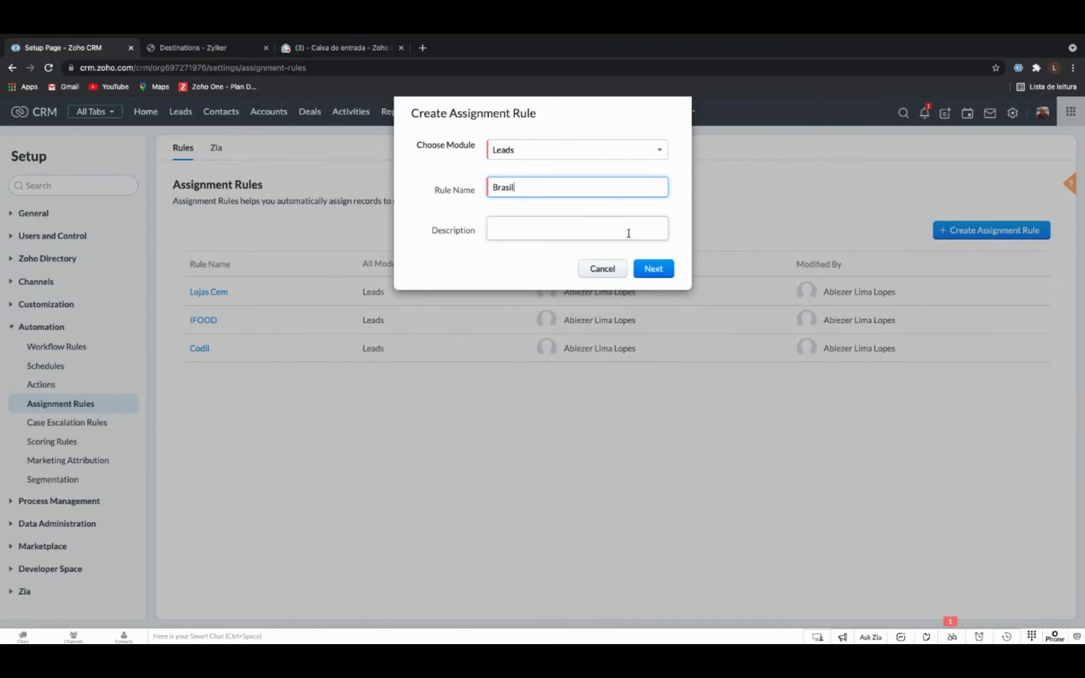
left_click(653, 269)
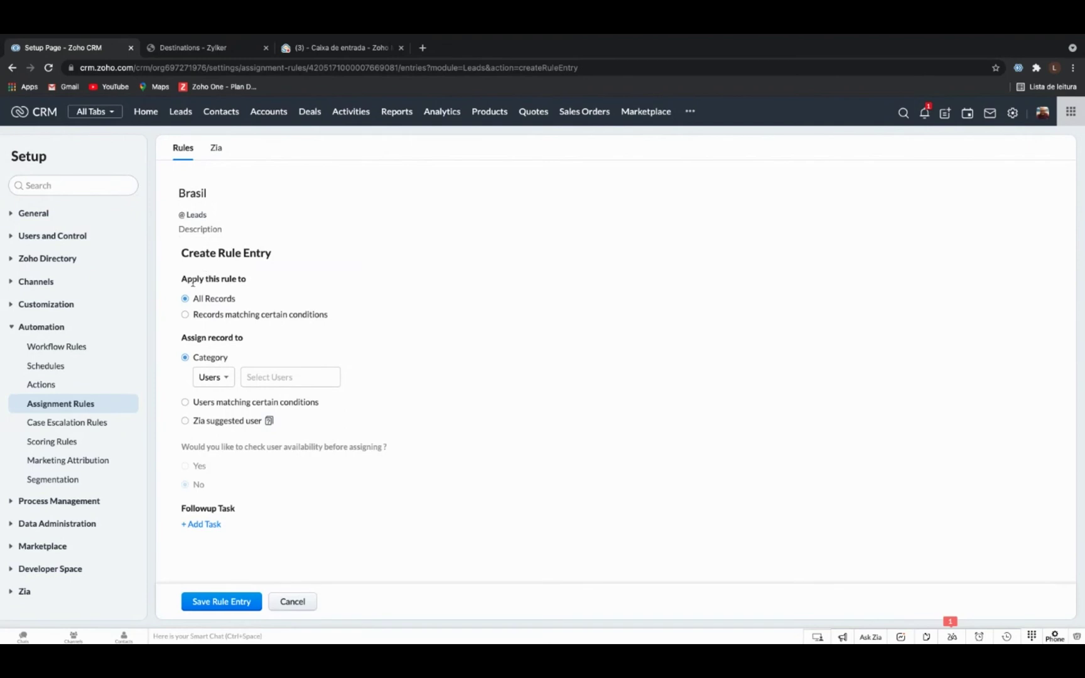
Limit the rule entry to records where Country contains 'brasil'.
left_click(185, 315)
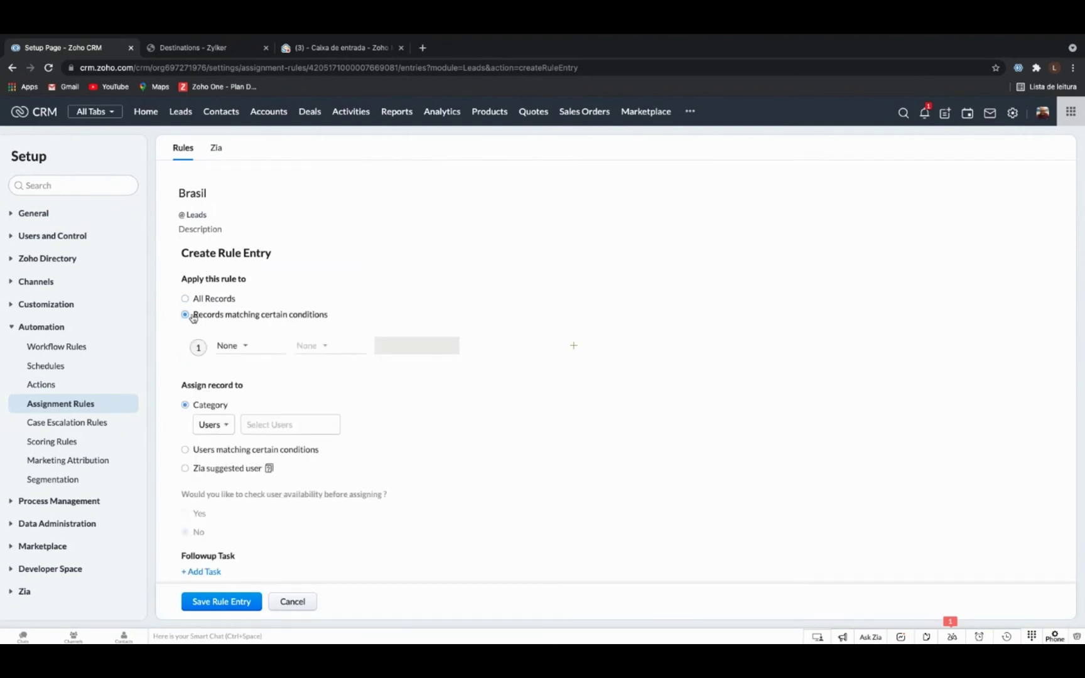
left_click(245, 347)
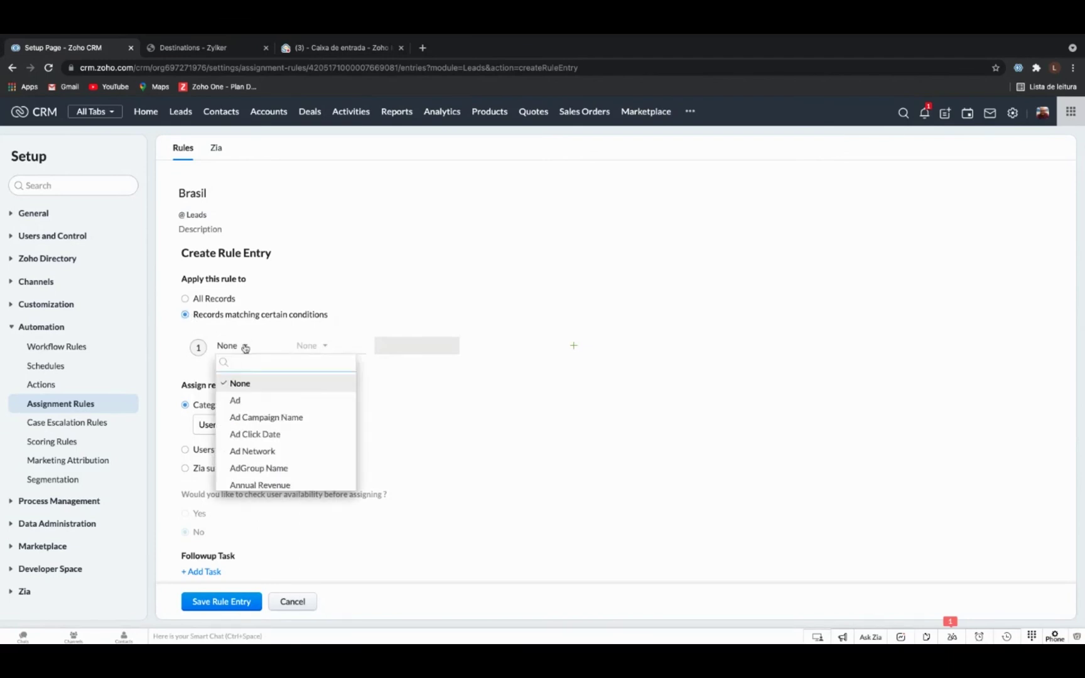
type("countr")
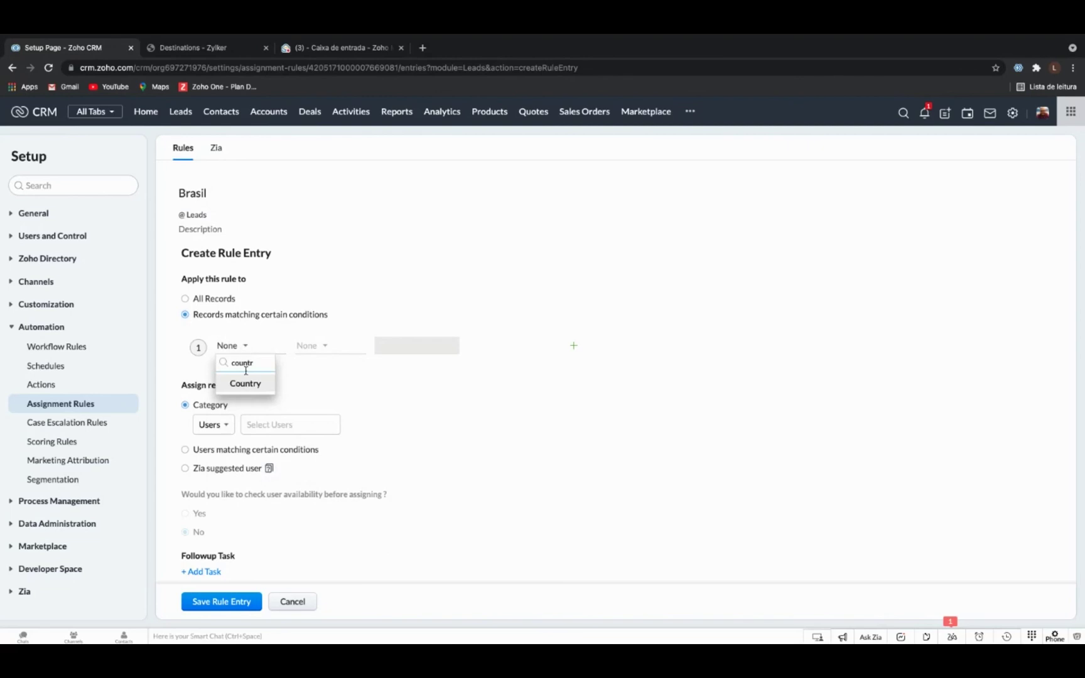
left_click(262, 386)
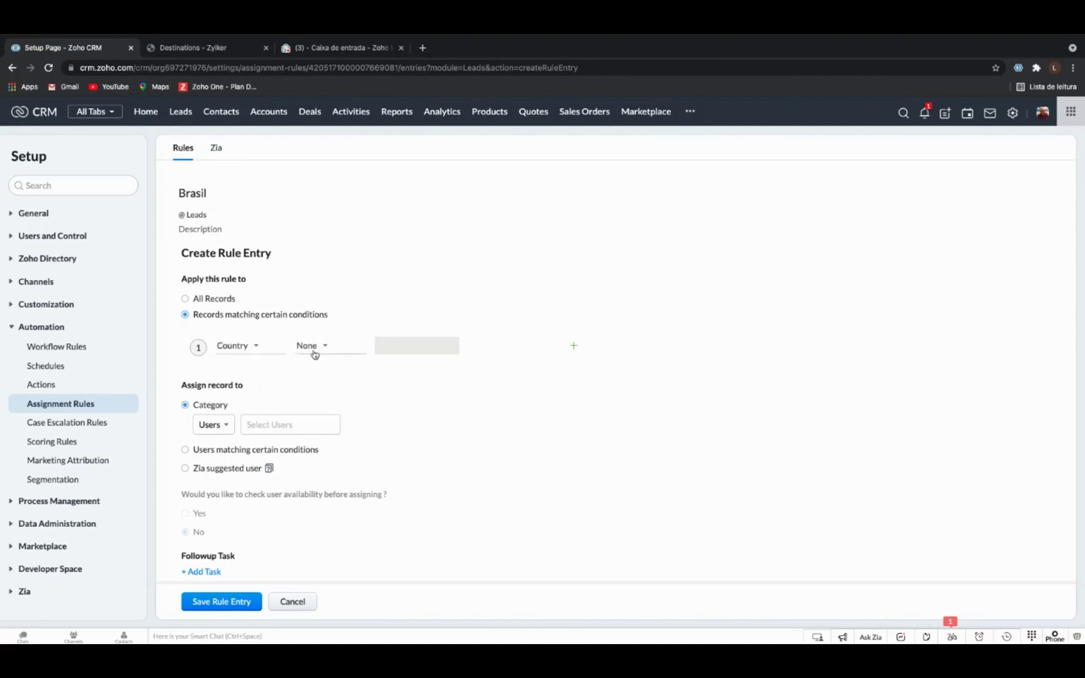
left_click(319, 351)
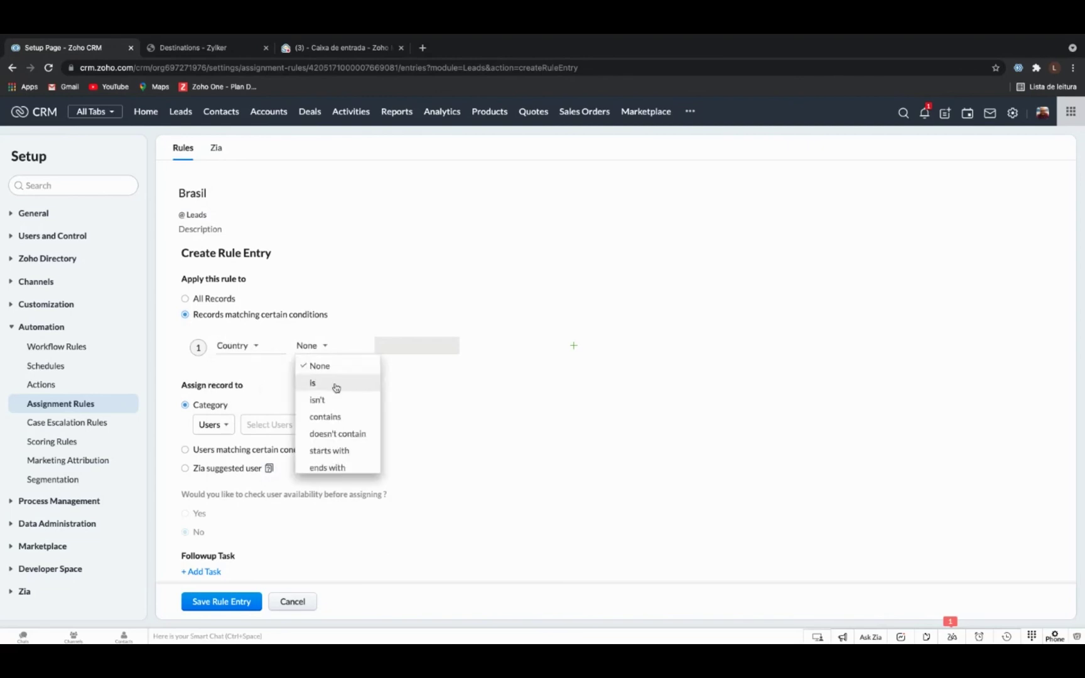
left_click(350, 421)
type("brasil")
scroll(386, 405, "down", 1)
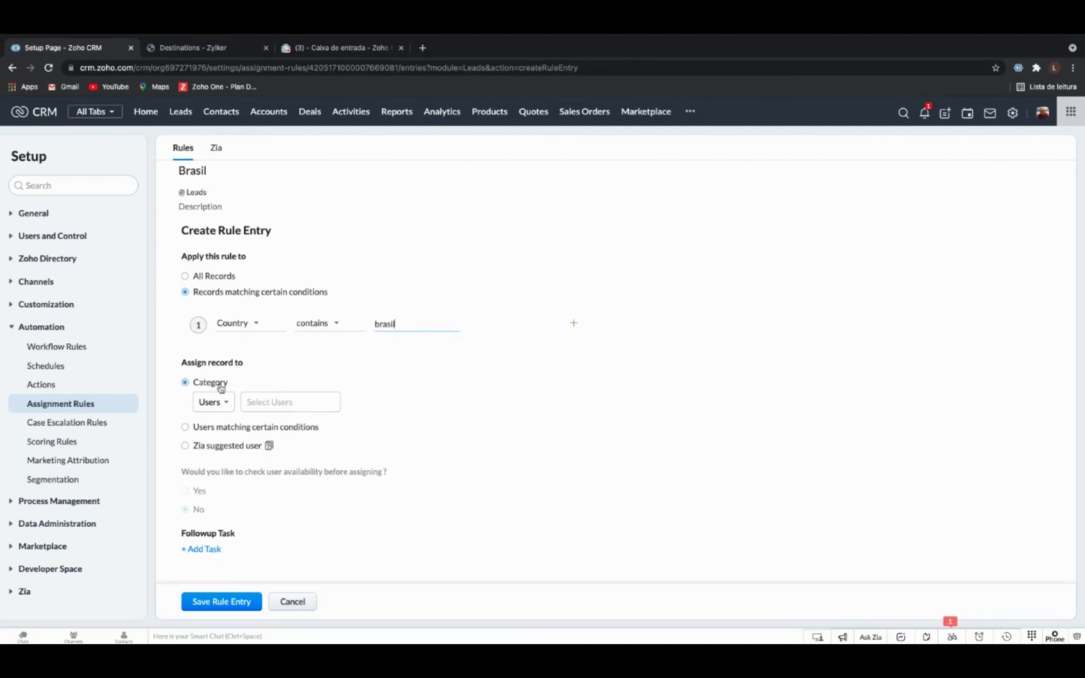
Assign matching leads to a specific user and save the rule entry.
left_click(277, 405)
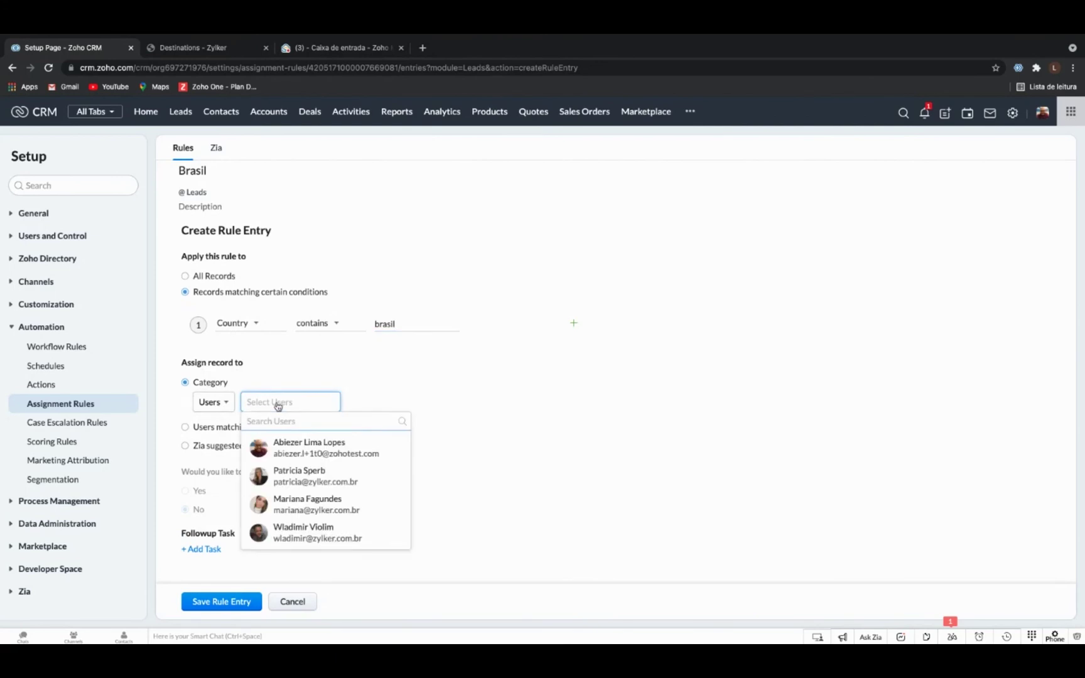
left_click(333, 534)
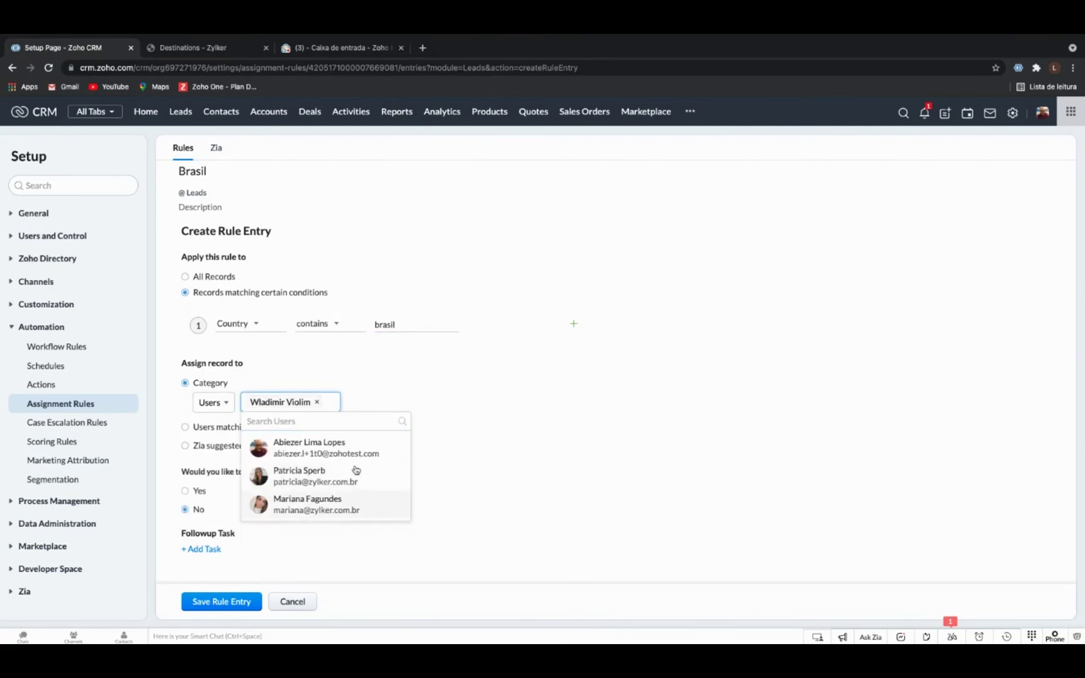
left_click(420, 376)
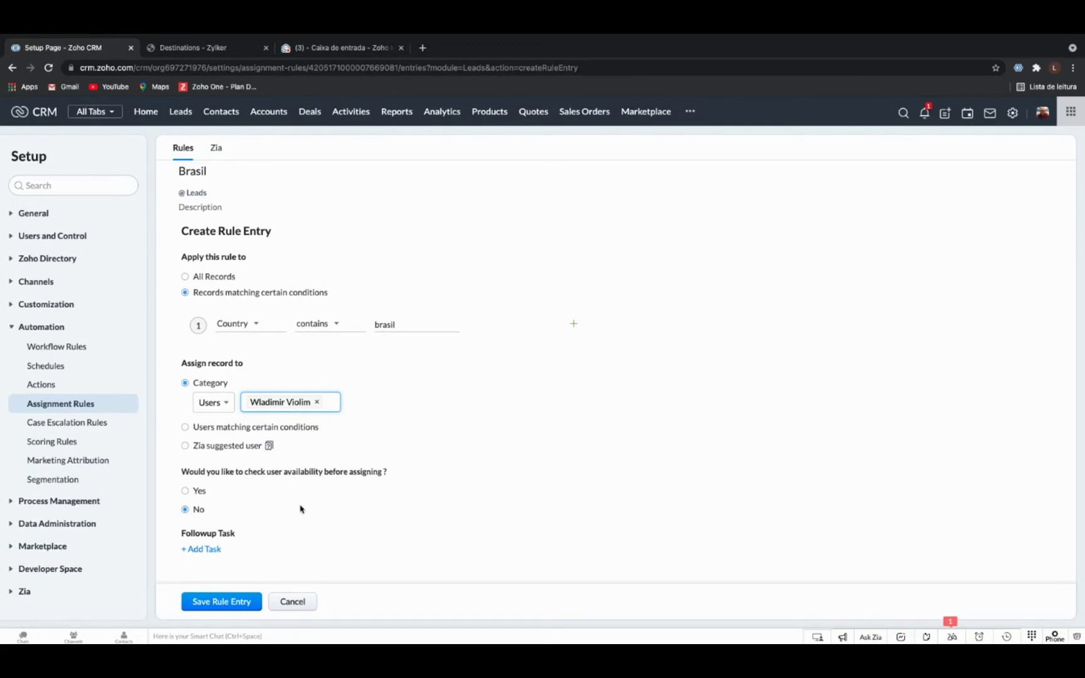
left_click(243, 601)
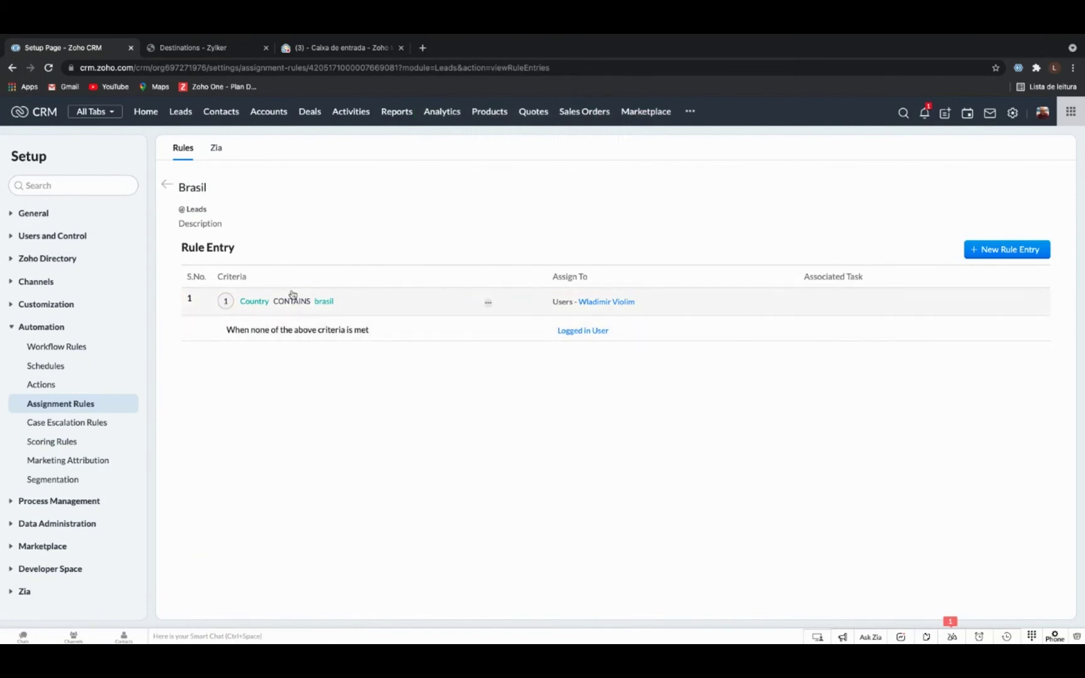
On the Zylker website's demo form, enter the test lead's first name and surname.
left_click(244, 50)
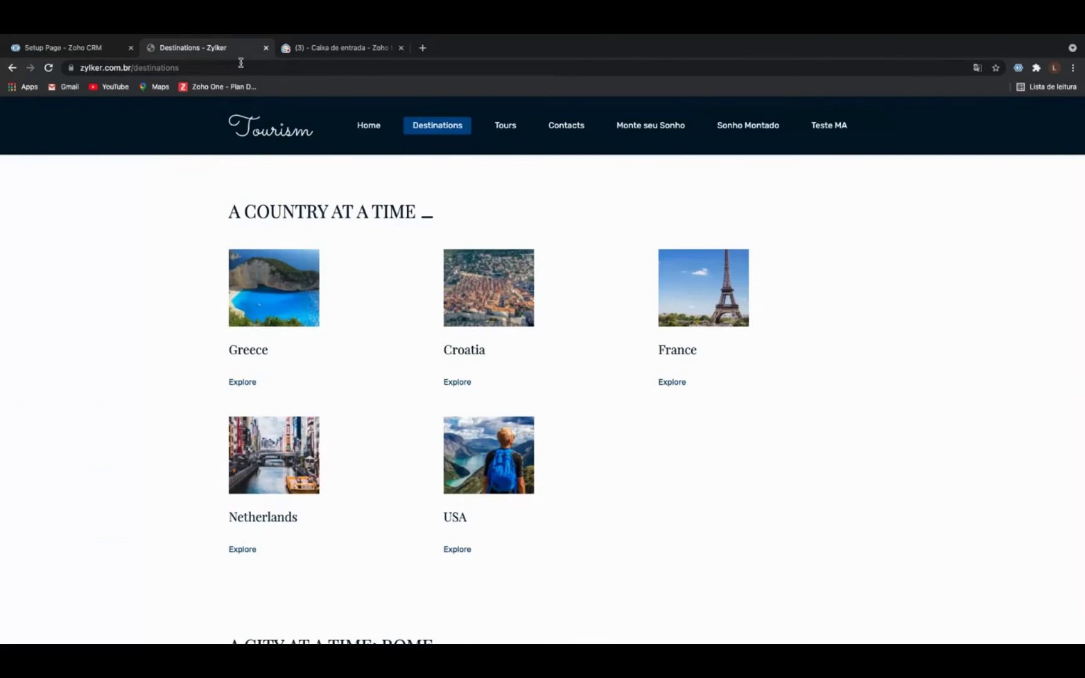
left_click(368, 125)
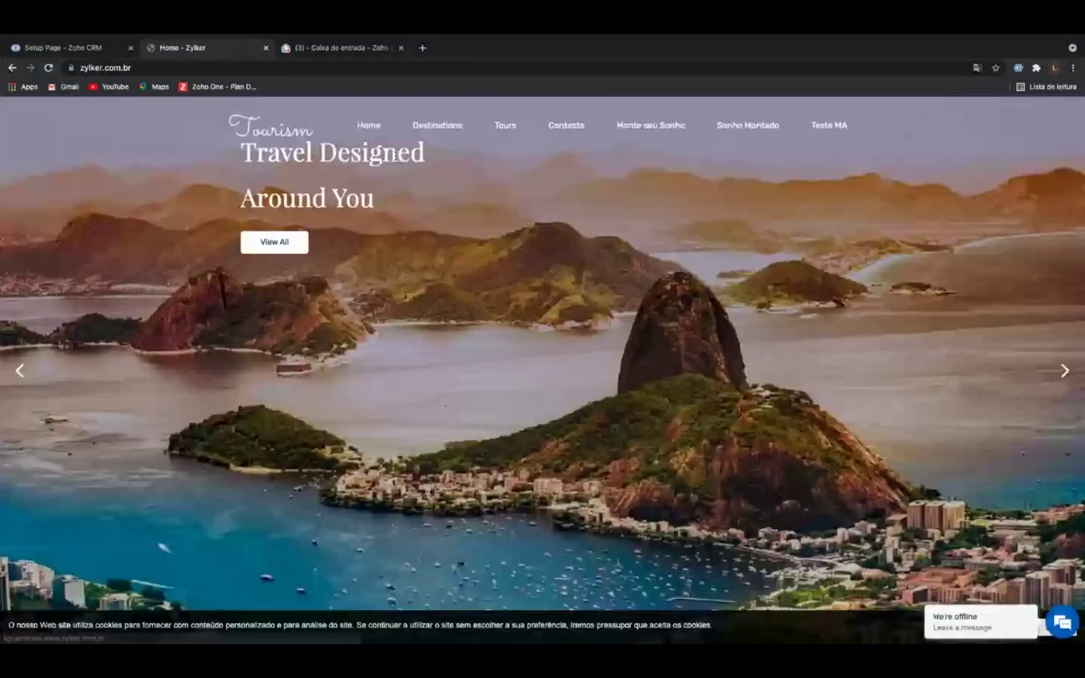
scroll(395, 155, "down", 7)
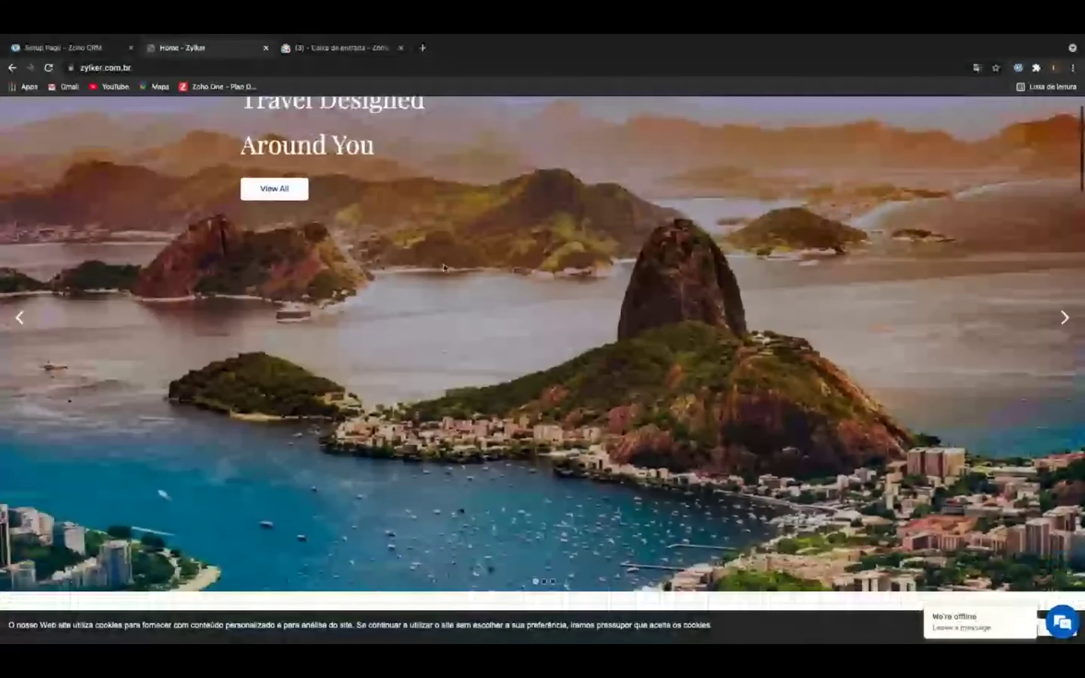
left_click(443, 263)
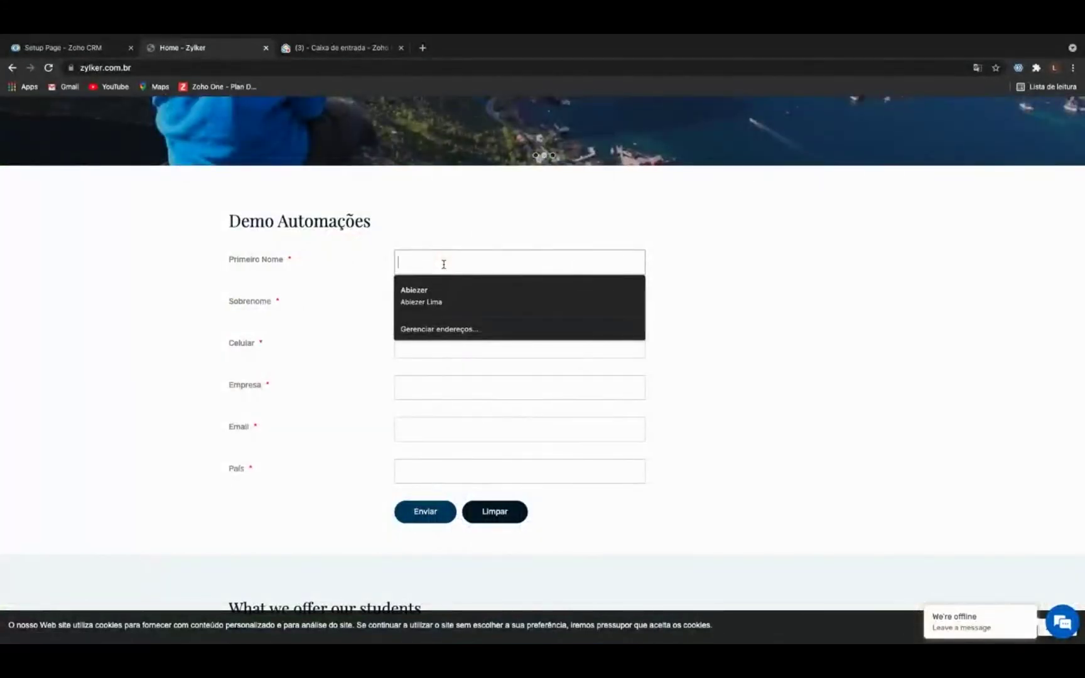
type("JOn")
key("BackSpace")
key("BackSpace")
key("Tab")
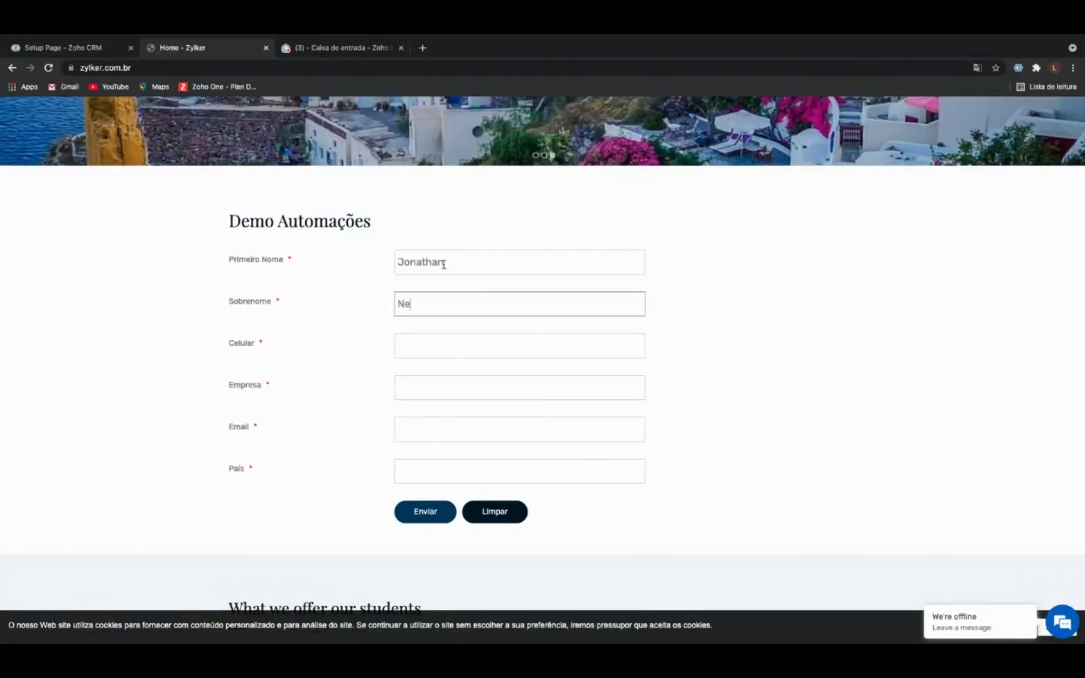
Fill in mobile, company Zylker, country Brasil and the e-mail, then submit the form.
left_click(432, 344)
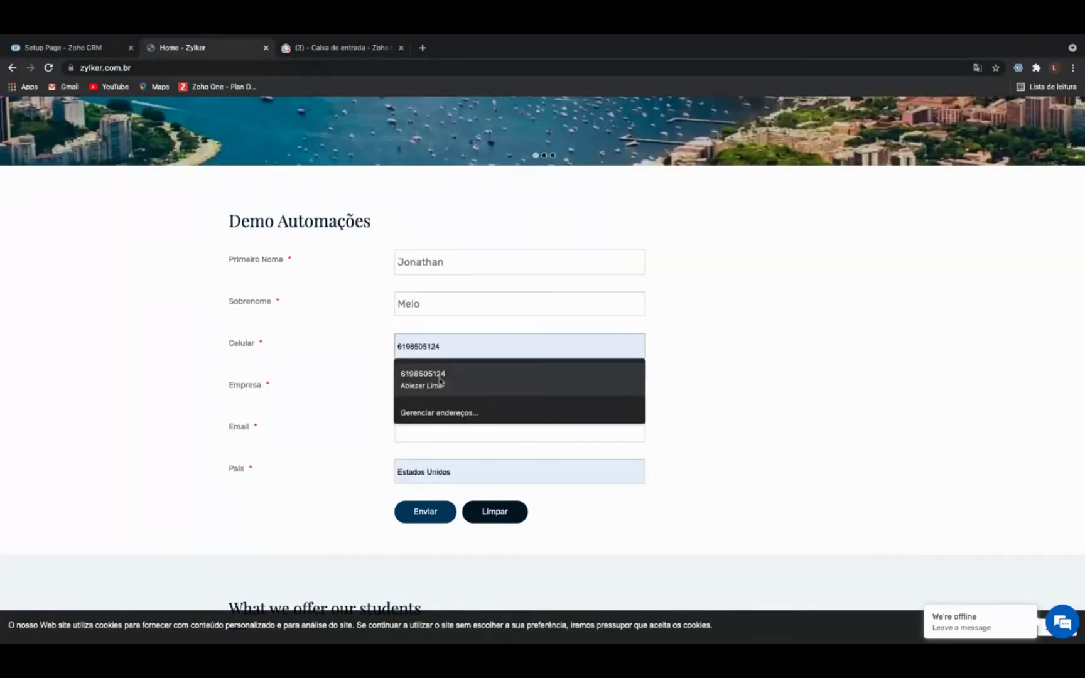
left_click(438, 376)
left_click(440, 383)
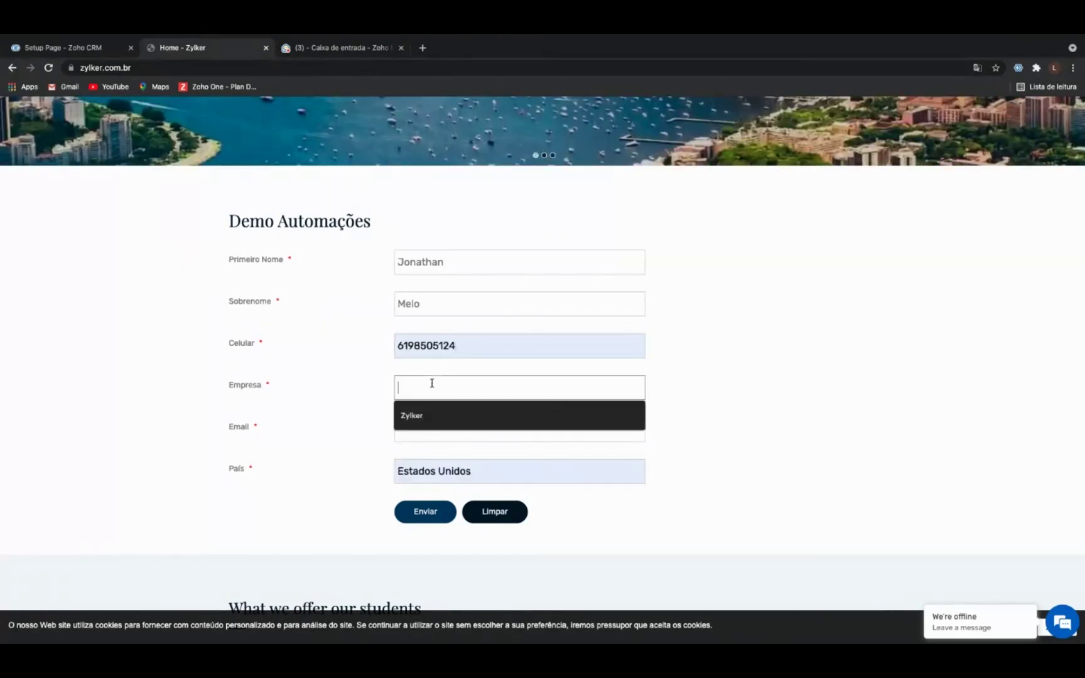
left_click(425, 414)
triple_click(429, 466)
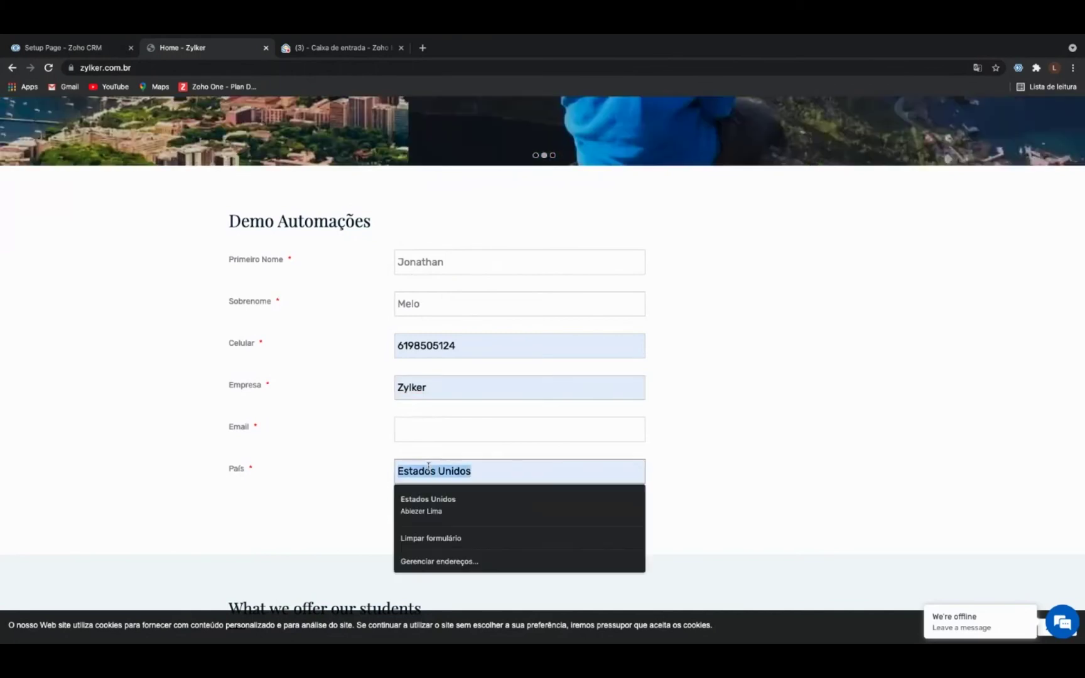
type("Bras")
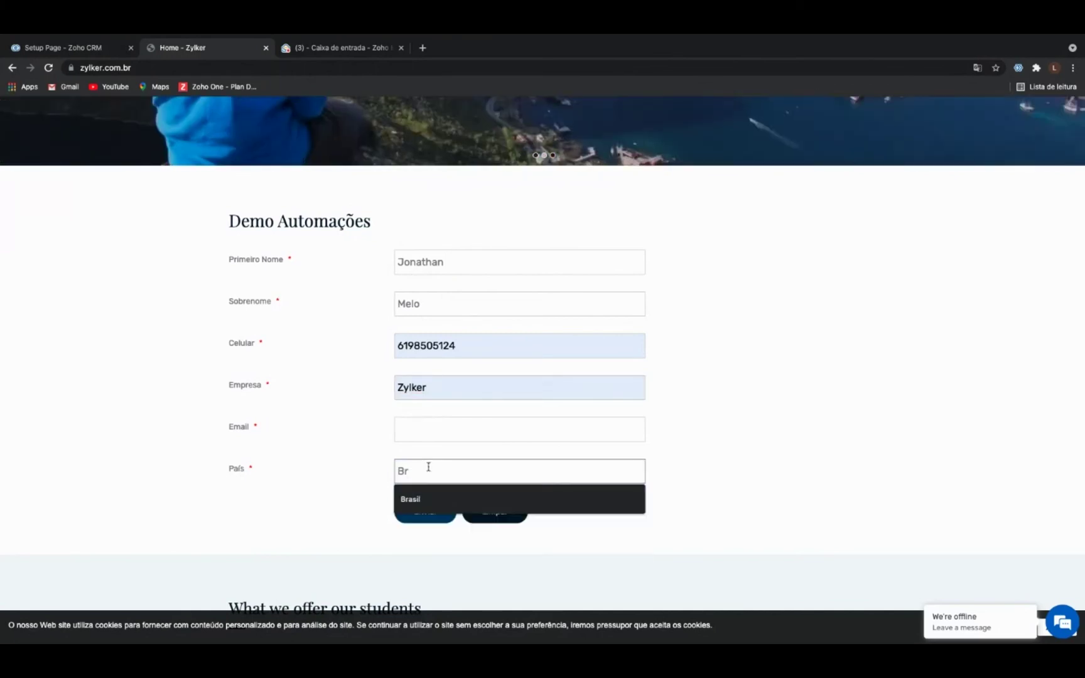
key("BackSpace")
key("BackSpace")
key("BackSpace")
key("BackSpace")
type("Brasil")
left_click(440, 434)
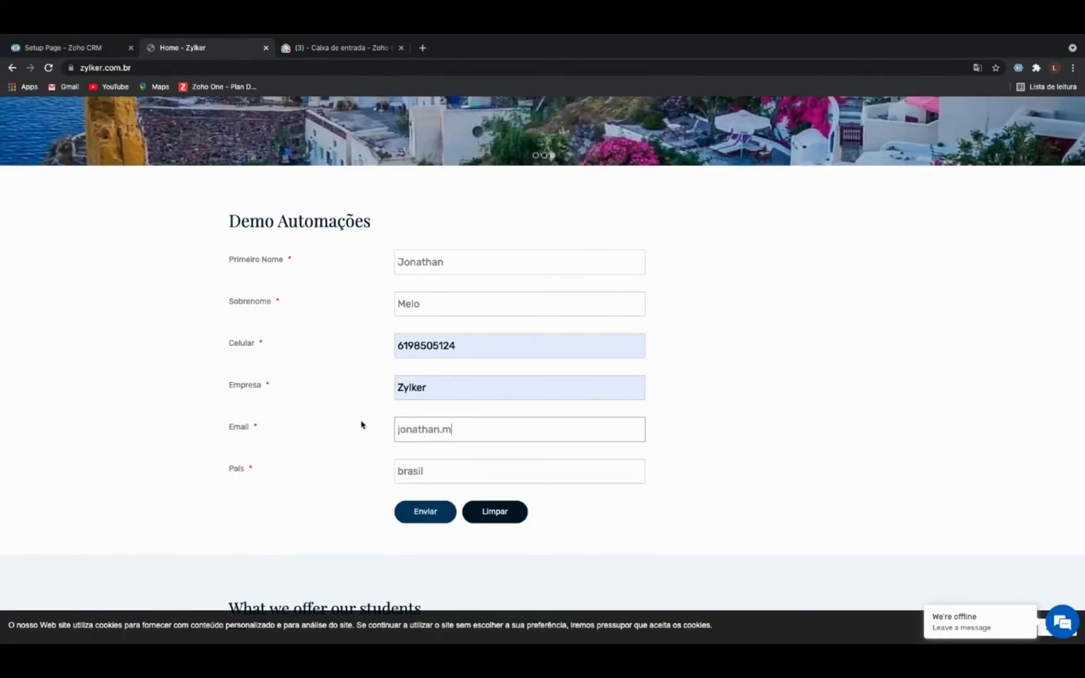
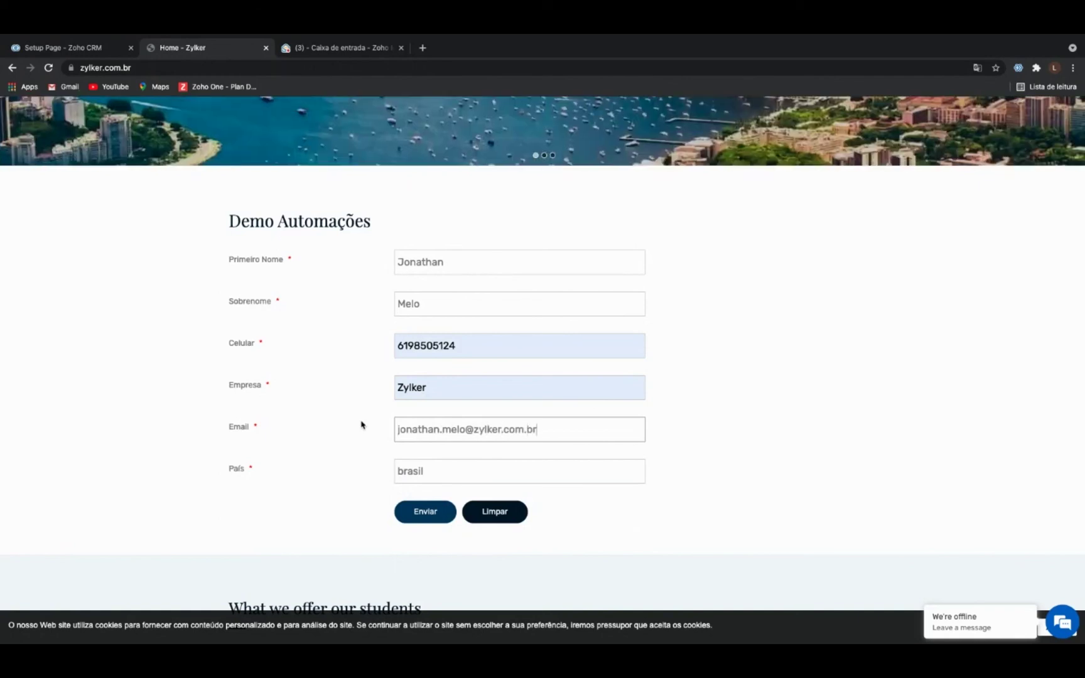
left_click(432, 516)
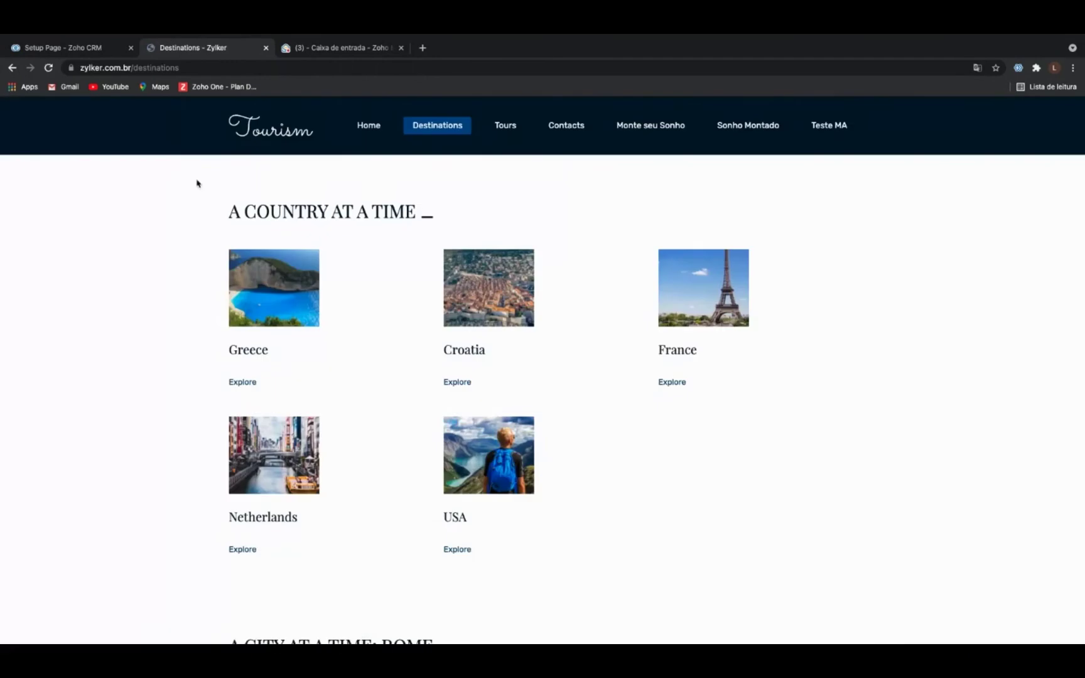
Reload the Zoho CRM Leads list and open the new Zylker web-form lead's record.
left_click(94, 52)
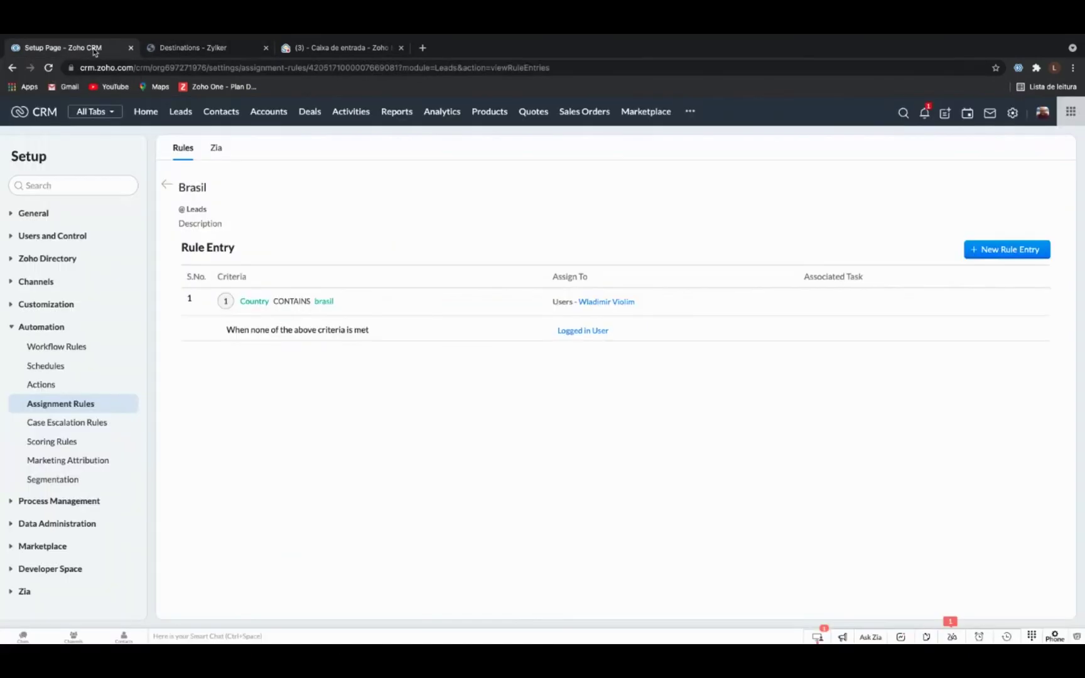
left_click(177, 115)
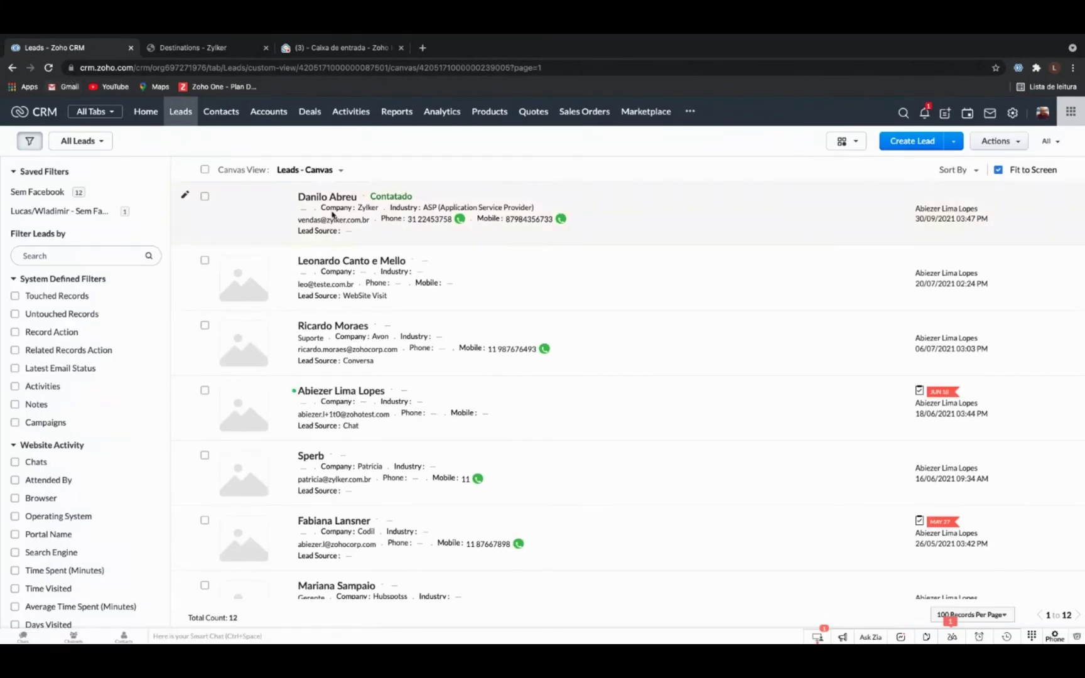
left_click(49, 67)
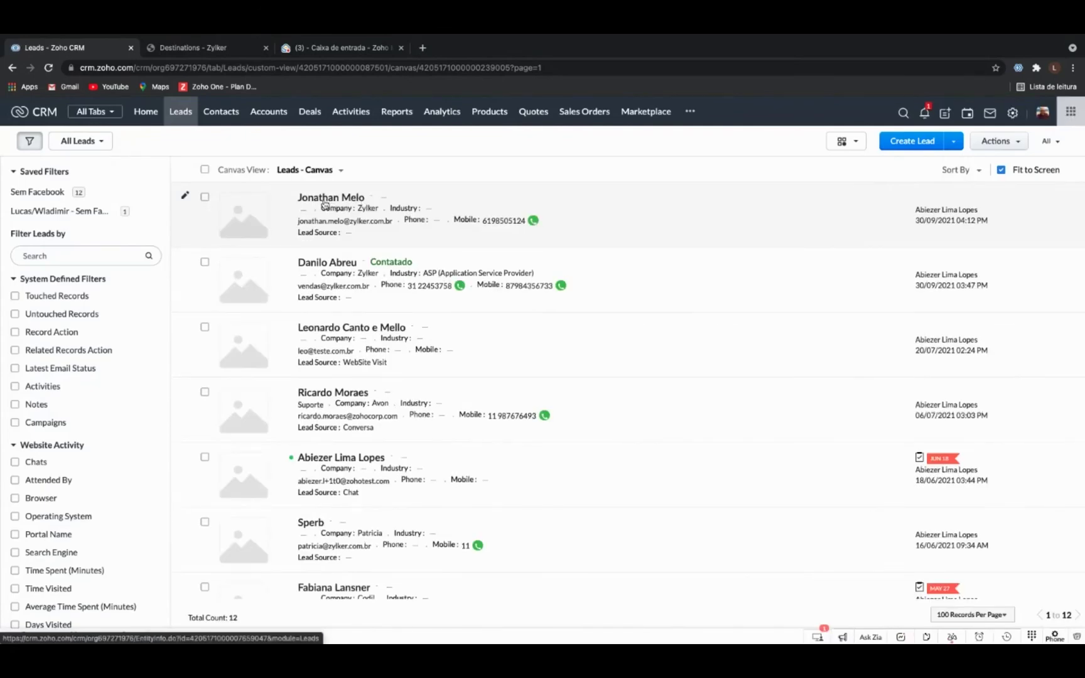
left_click(325, 202)
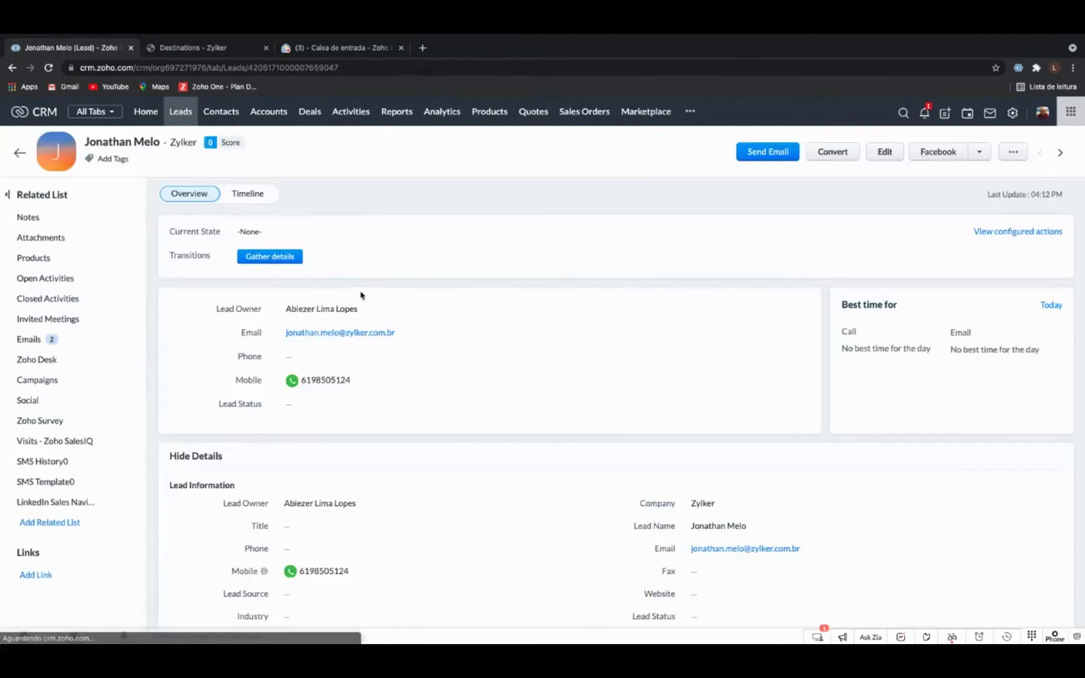
Scroll through the new lead's details and emails to review the record.
scroll(441, 331, "down", 2)
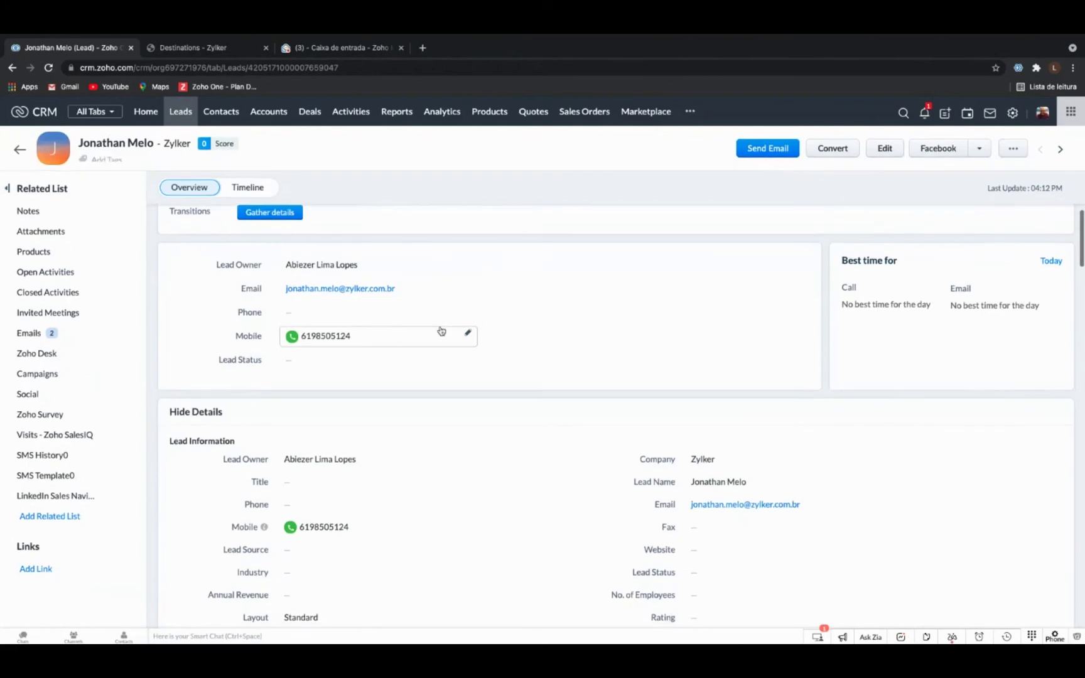
scroll(440, 331, "down", 5)
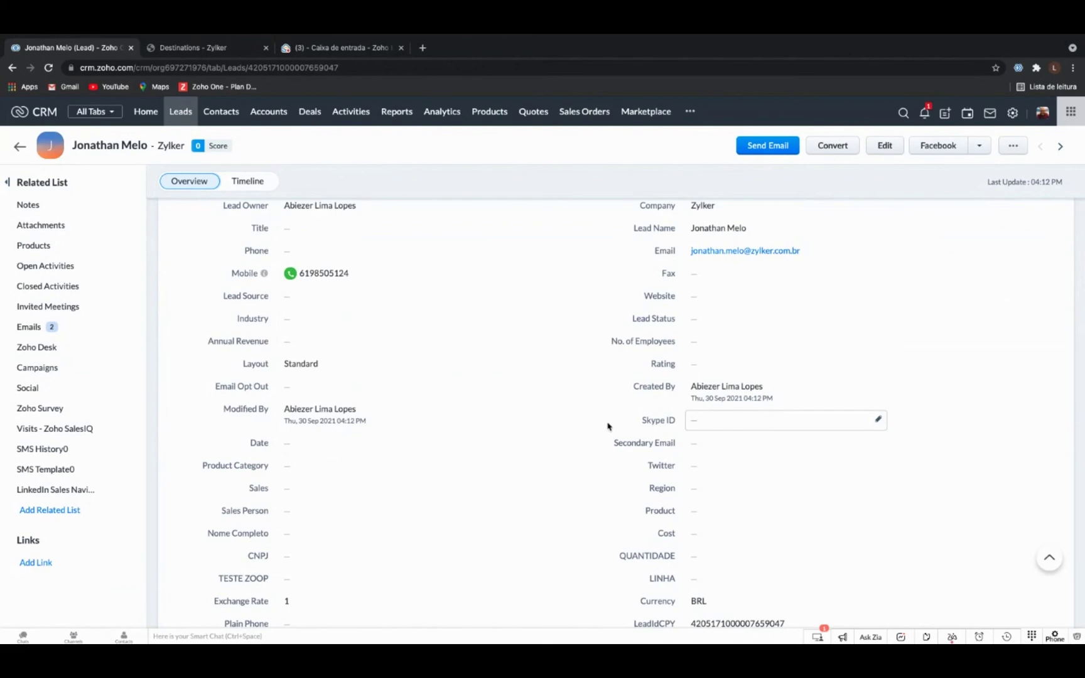
scroll(607, 427, "down", 7)
scroll(608, 427, "down", 6)
scroll(607, 427, "down", 9)
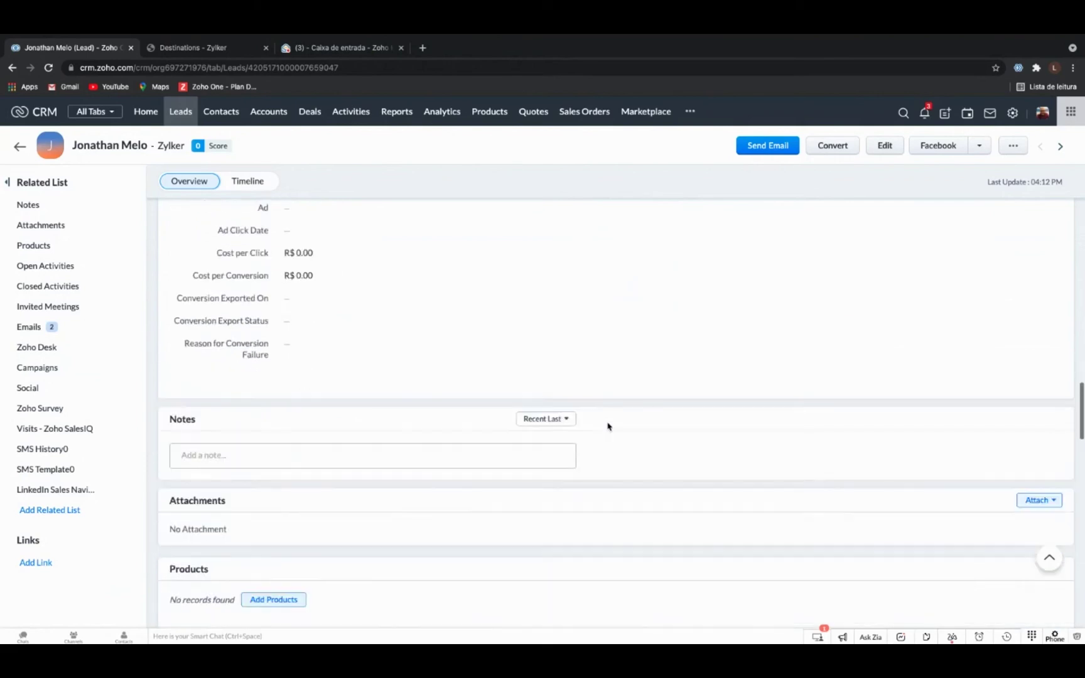
scroll(607, 426, "down", 11)
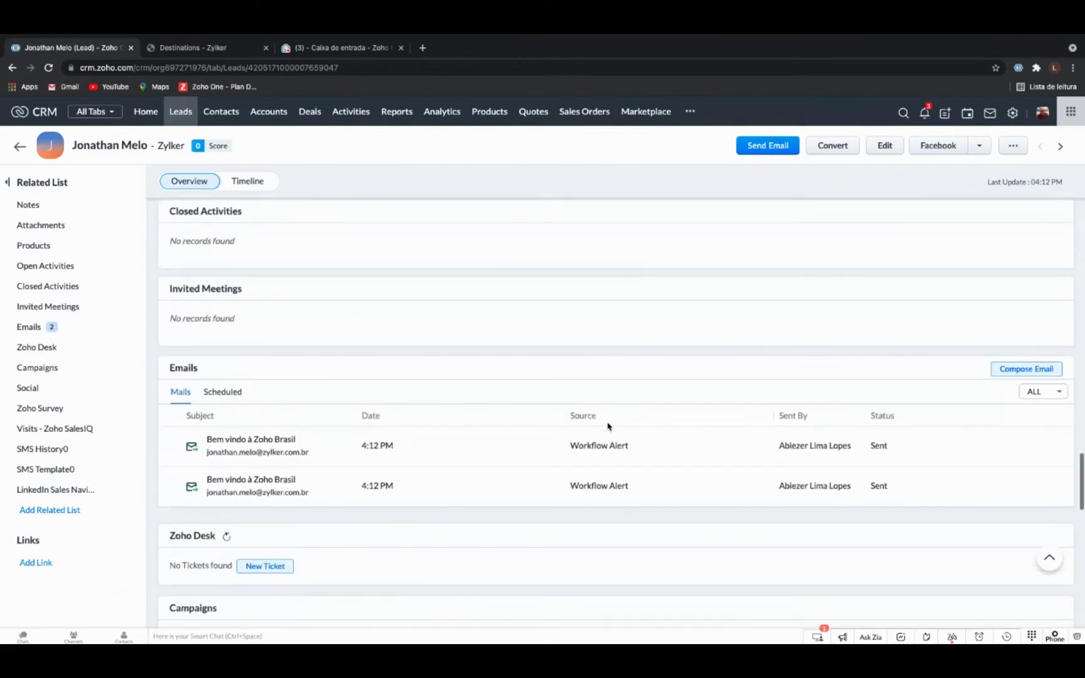
scroll(607, 427, "down", 1)
scroll(343, 439, "down", 1)
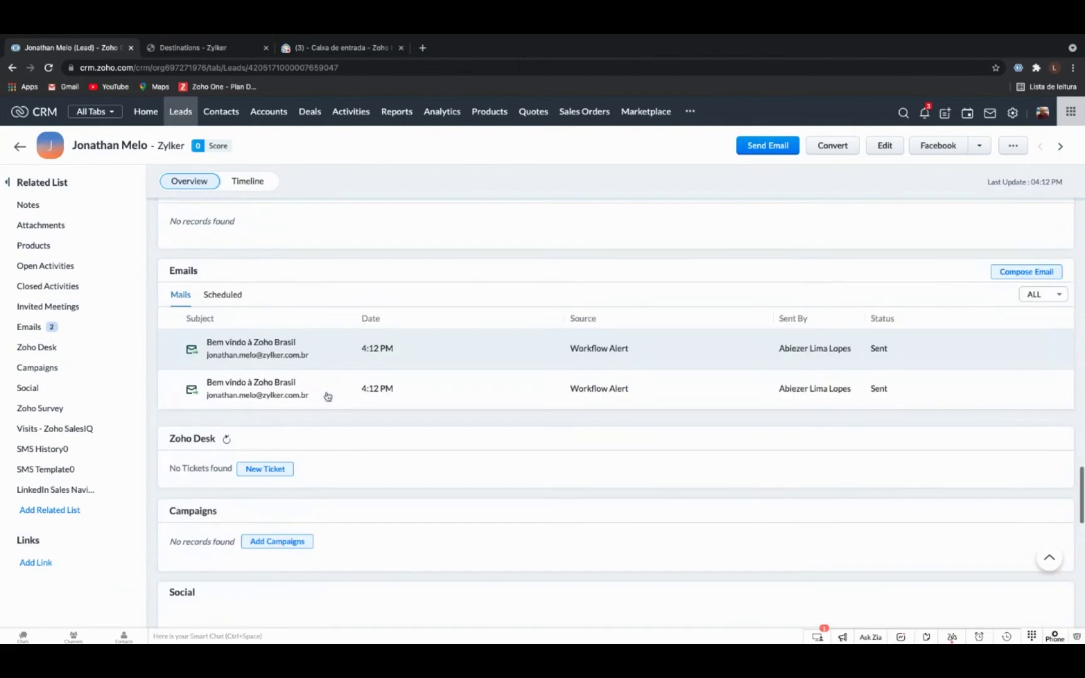
scroll(326, 396, "down", 17)
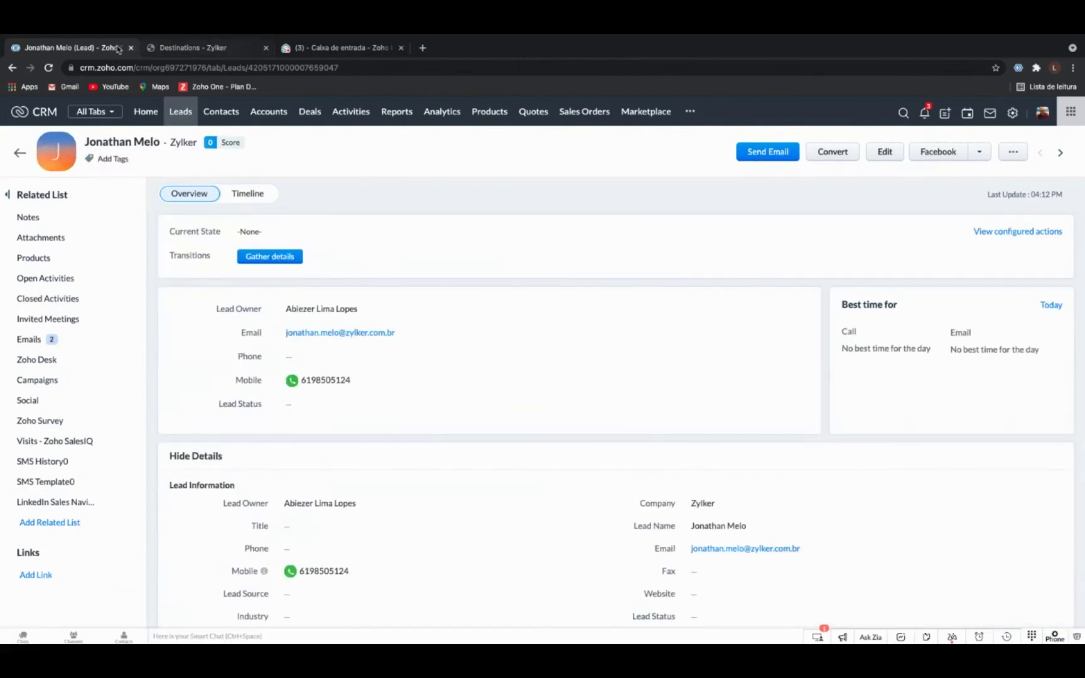
Return to the Leads list and advance the slideshow to the Regras de Classificação slide.
left_click(21, 154)
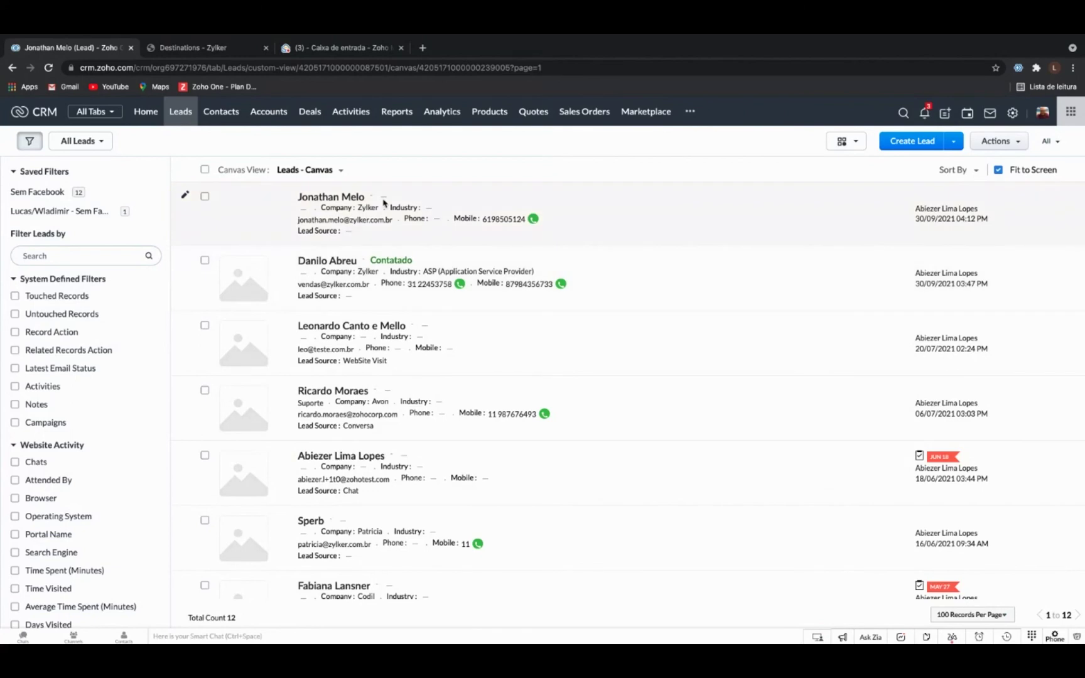
key("alt+Tab")
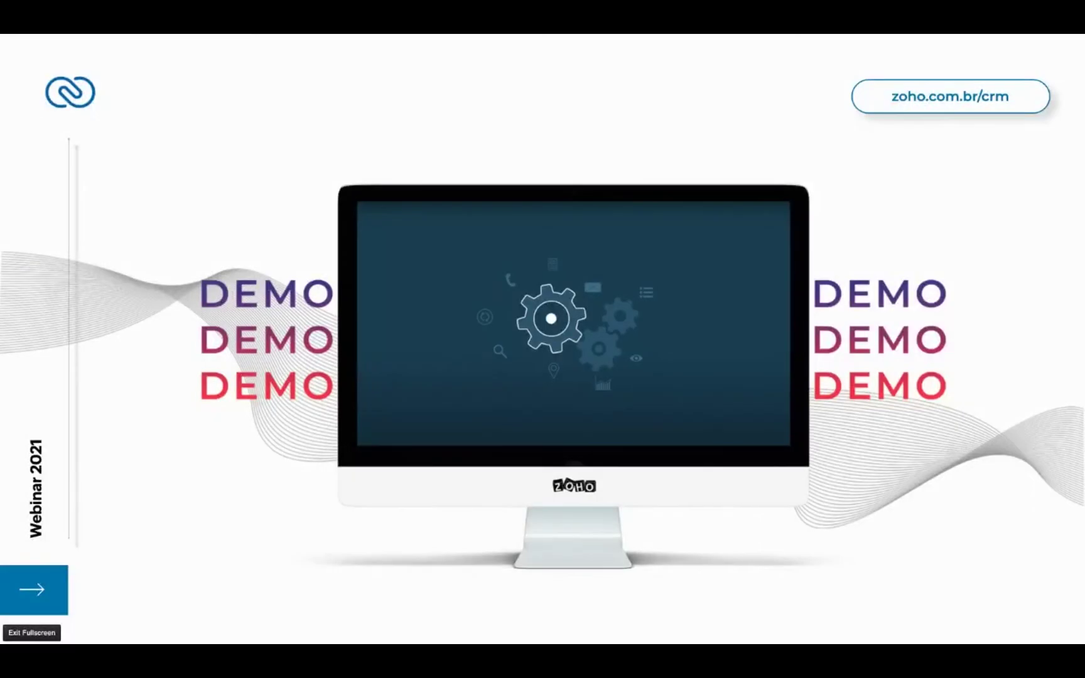
key("Right")
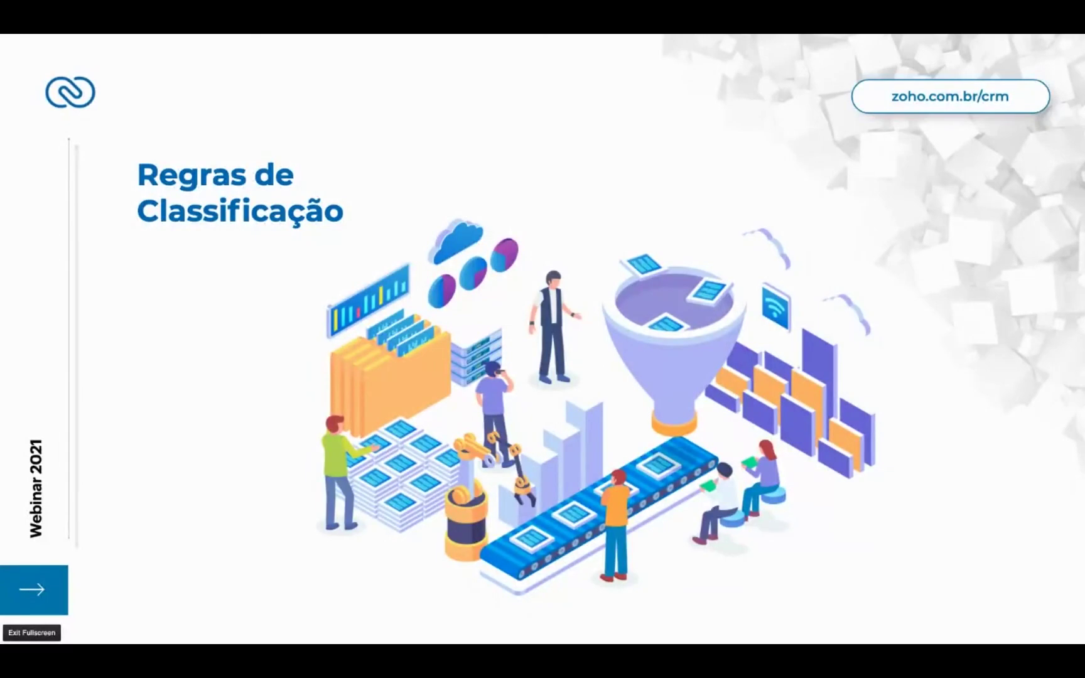
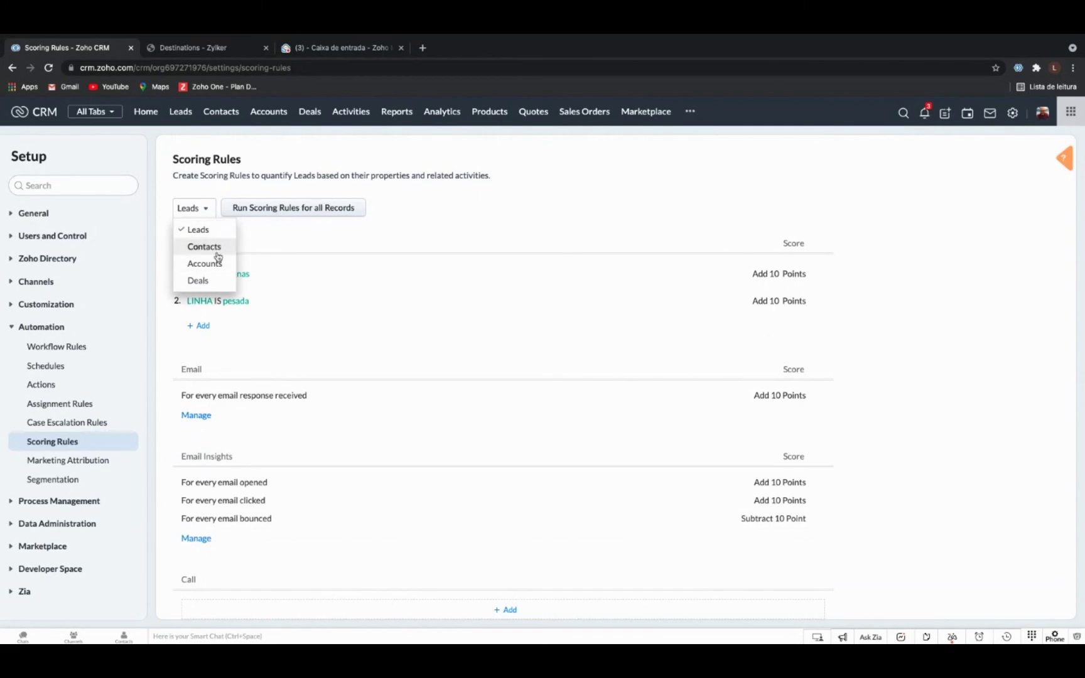
Keep Leads as the scoring-rules module to show its City and LINHA field rules.
left_click(359, 244)
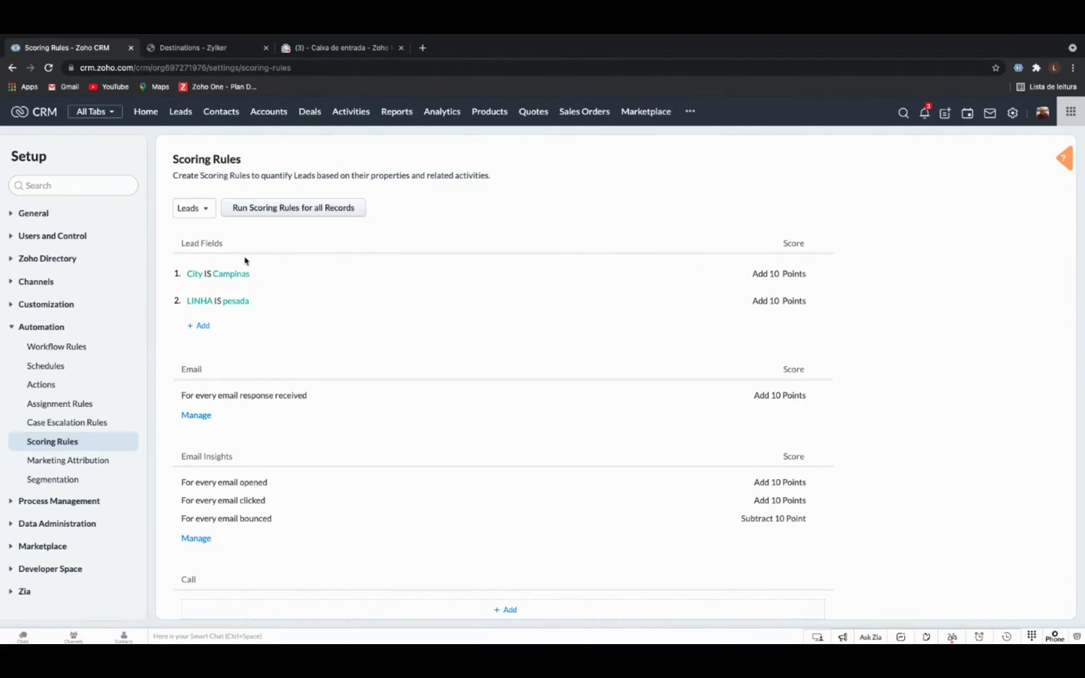
mouse_move(661, 299)
Start a new lead field rule on No. of Employees with the >= operator.
left_click(204, 327)
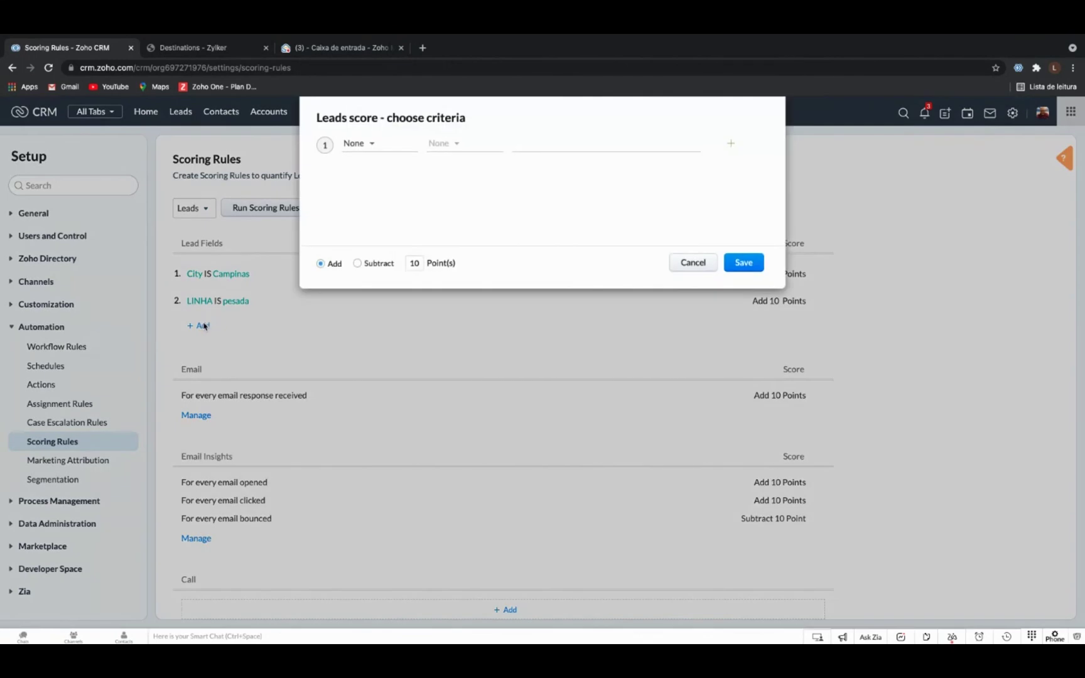
left_click(388, 148)
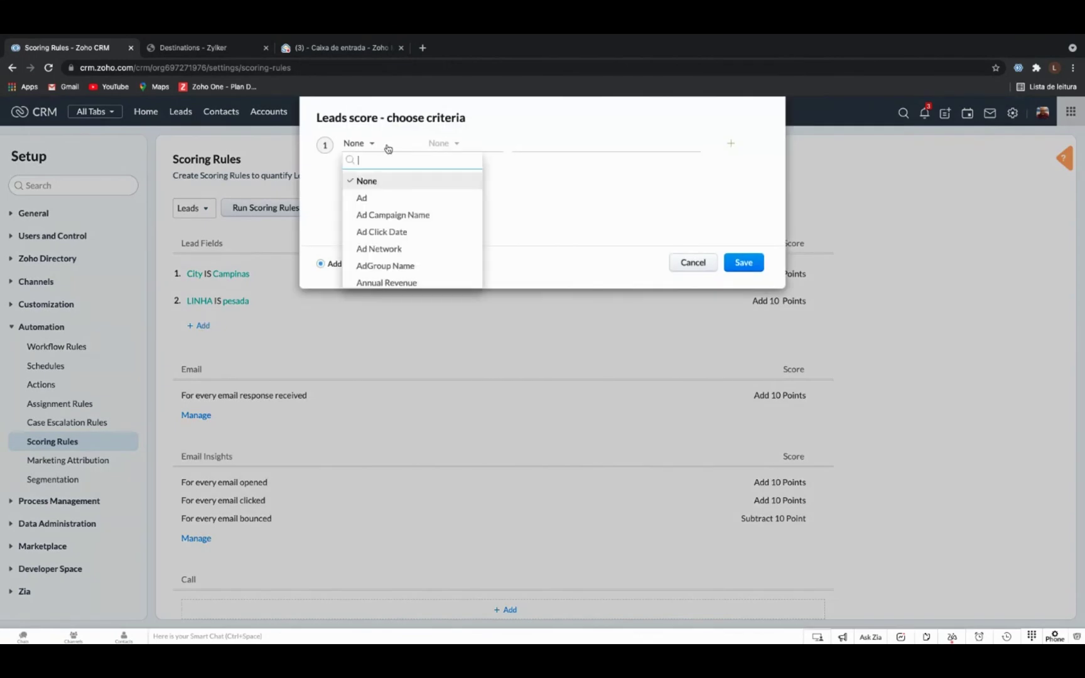
scroll(408, 193, "down", 3)
scroll(408, 193, "down", 4)
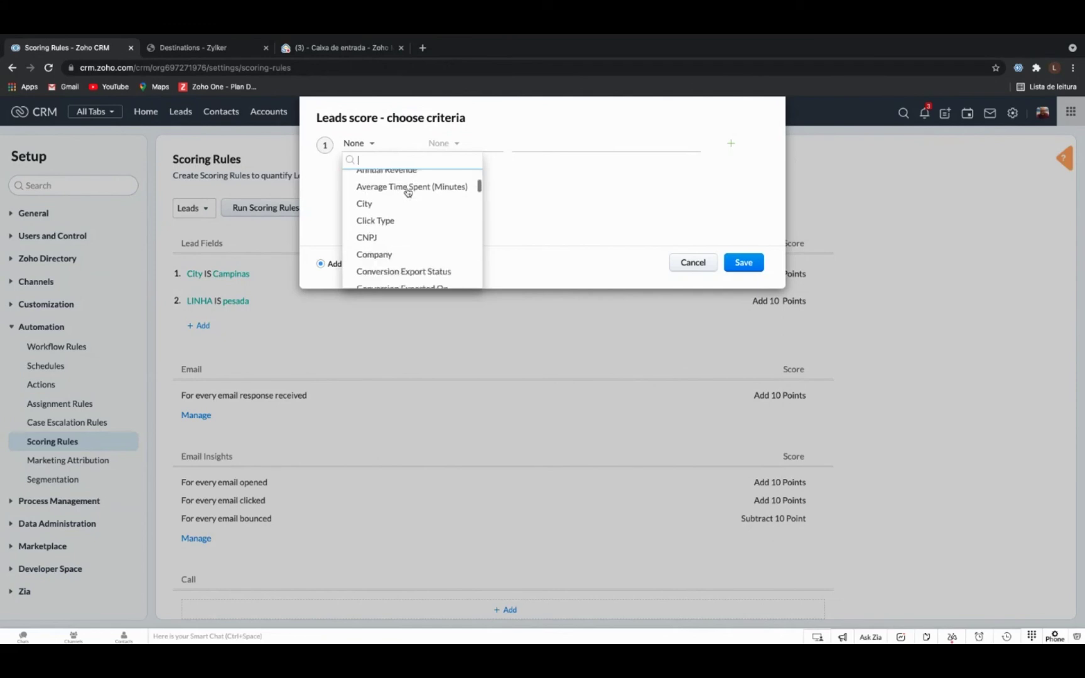
scroll(408, 193, "down", 3)
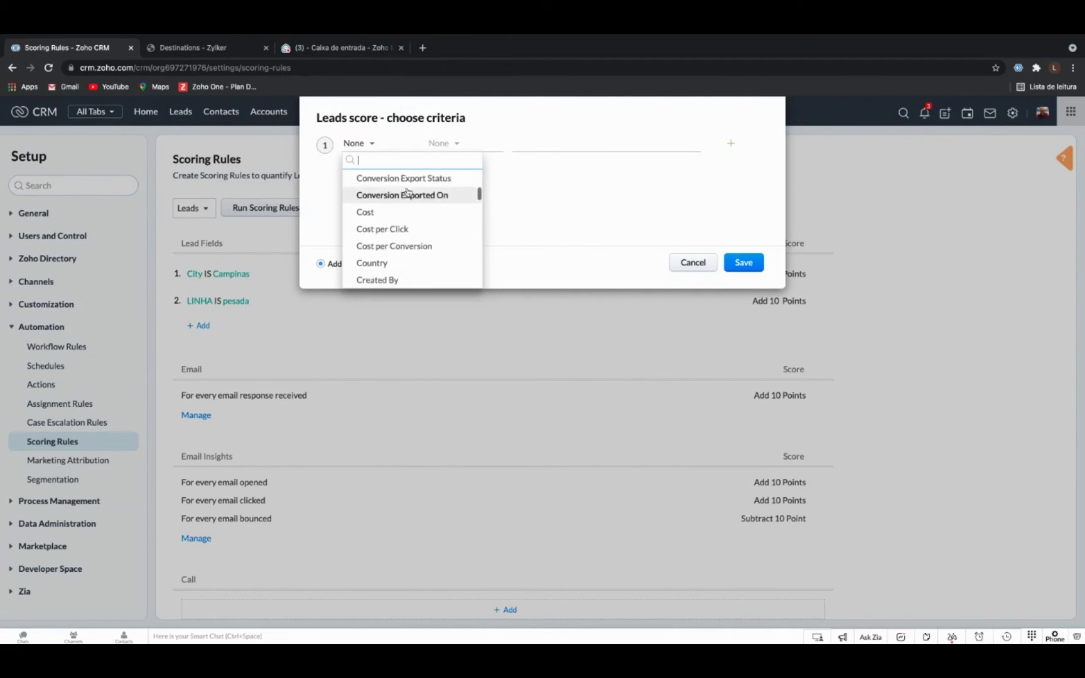
scroll(414, 234, "down", 4)
scroll(415, 234, "down", 1)
scroll(414, 233, "down", 3)
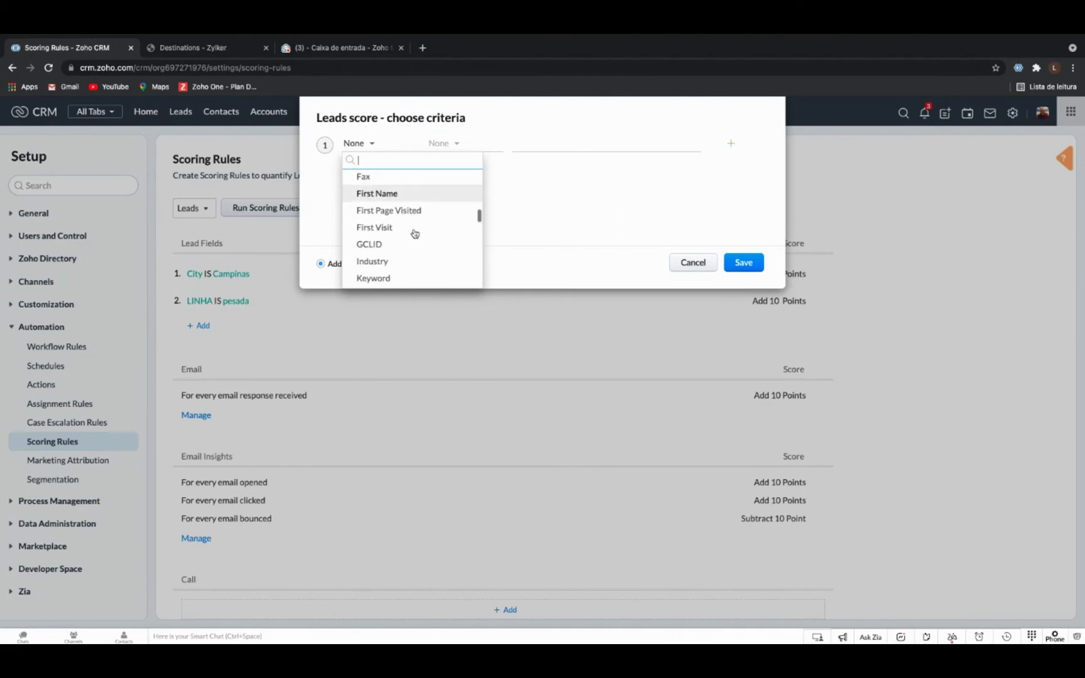
scroll(415, 234, "down", 3)
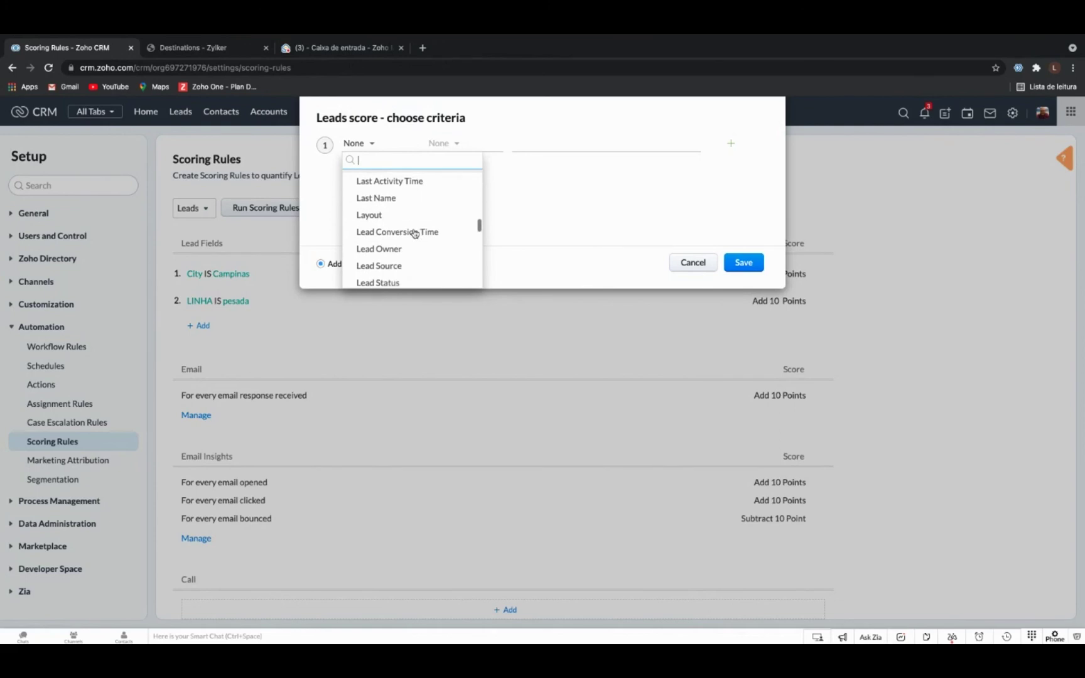
scroll(414, 233, "down", 3)
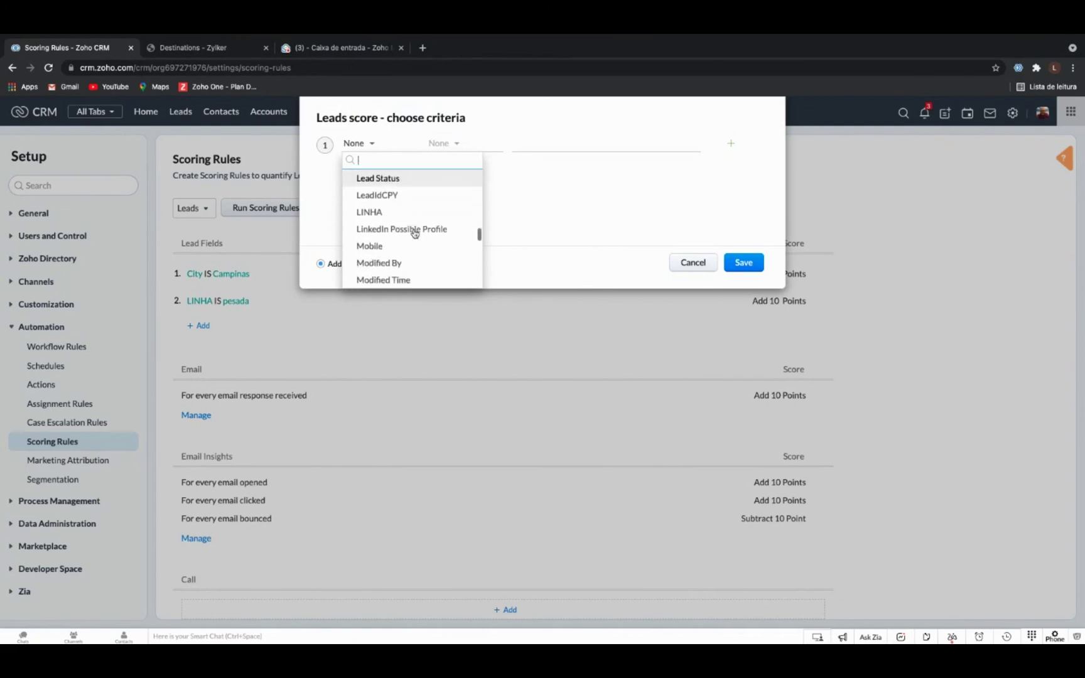
scroll(415, 234, "down", 2)
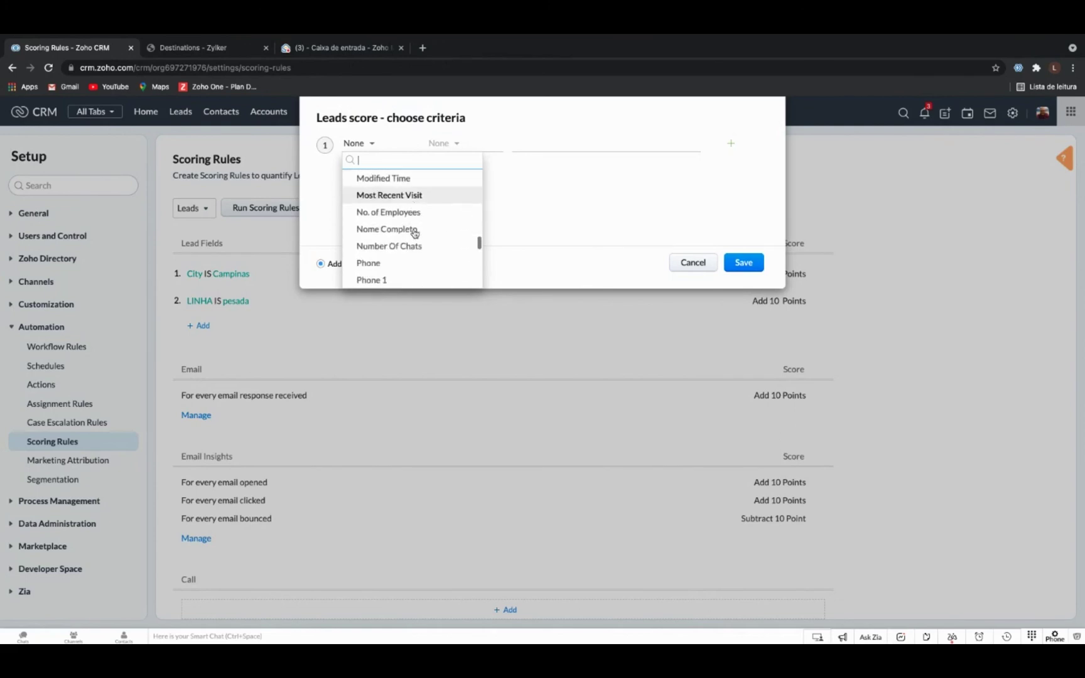
left_click(428, 202)
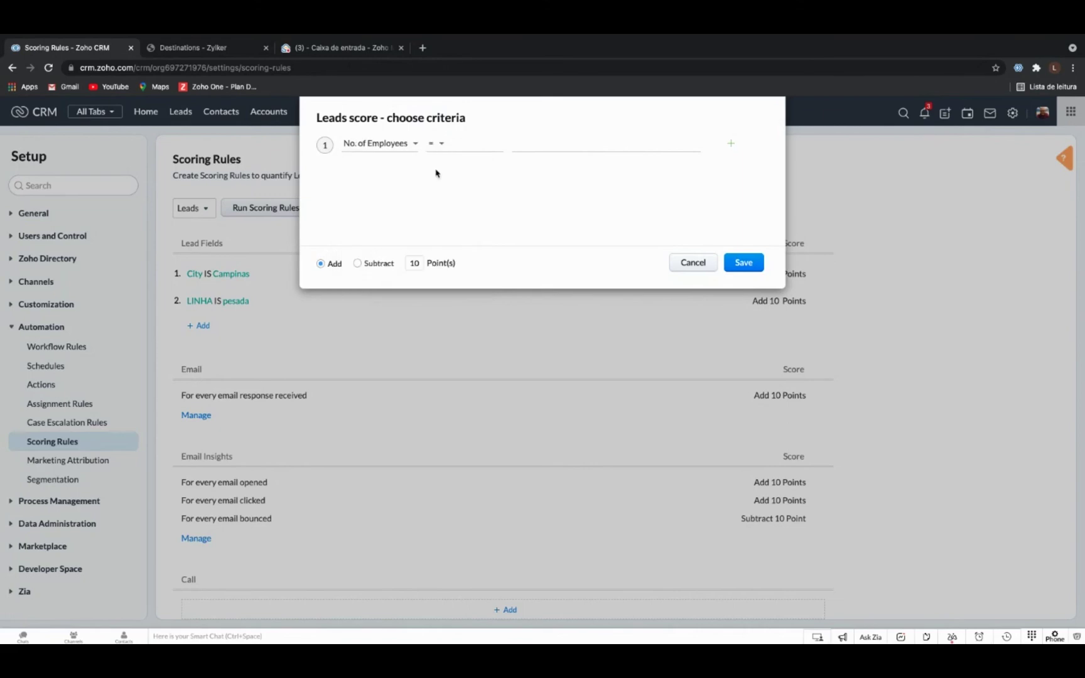
left_click(442, 146)
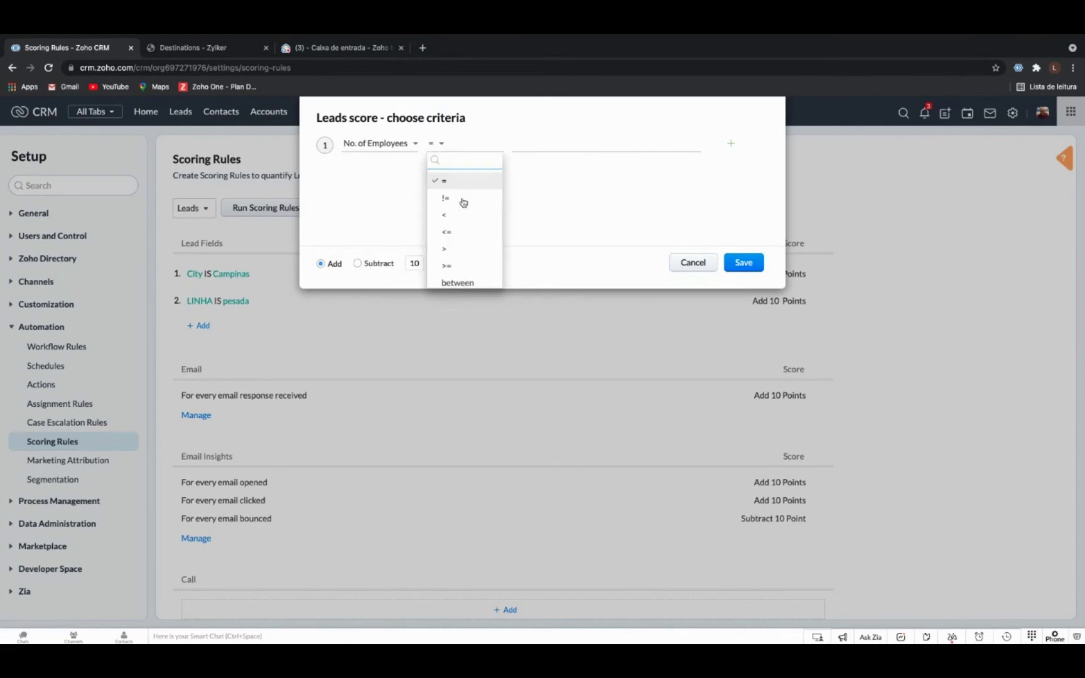
left_click(478, 268)
Set the employee threshold to 20 and the score to Add 5 points, then save.
left_click(571, 146)
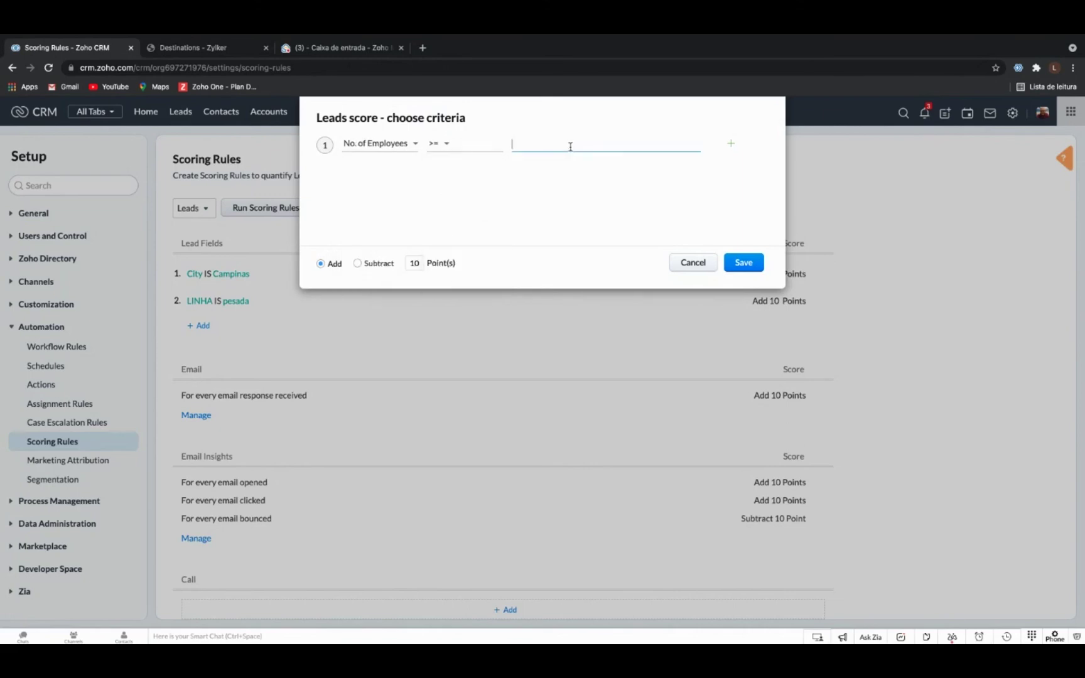
type("20")
double_click(416, 265)
key("BackSpace")
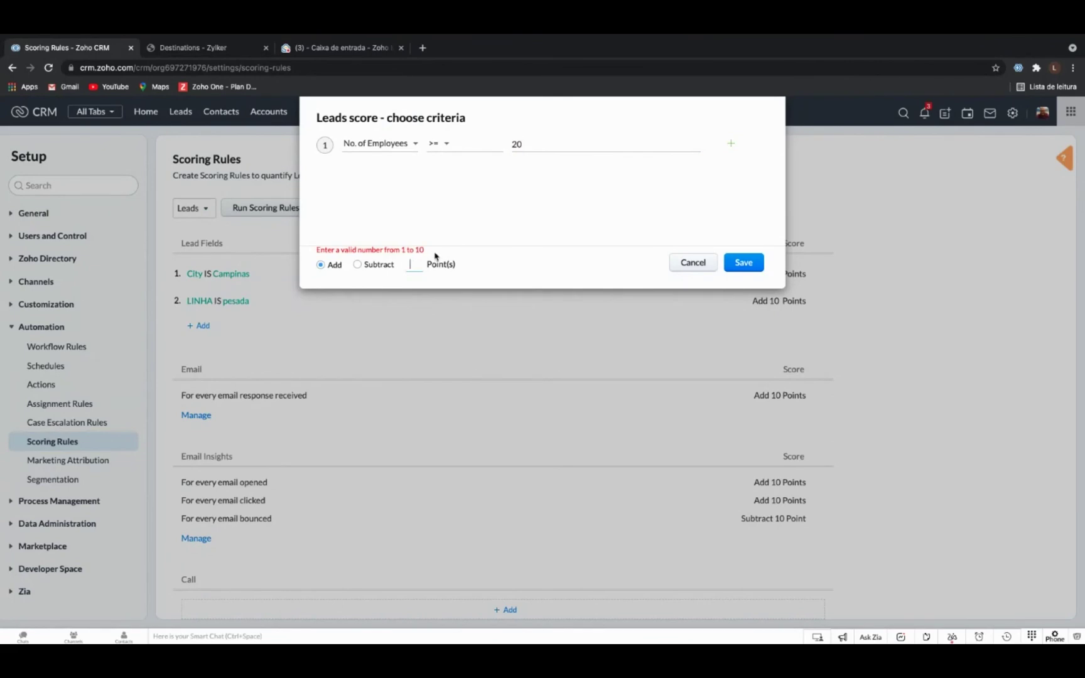
type("5")
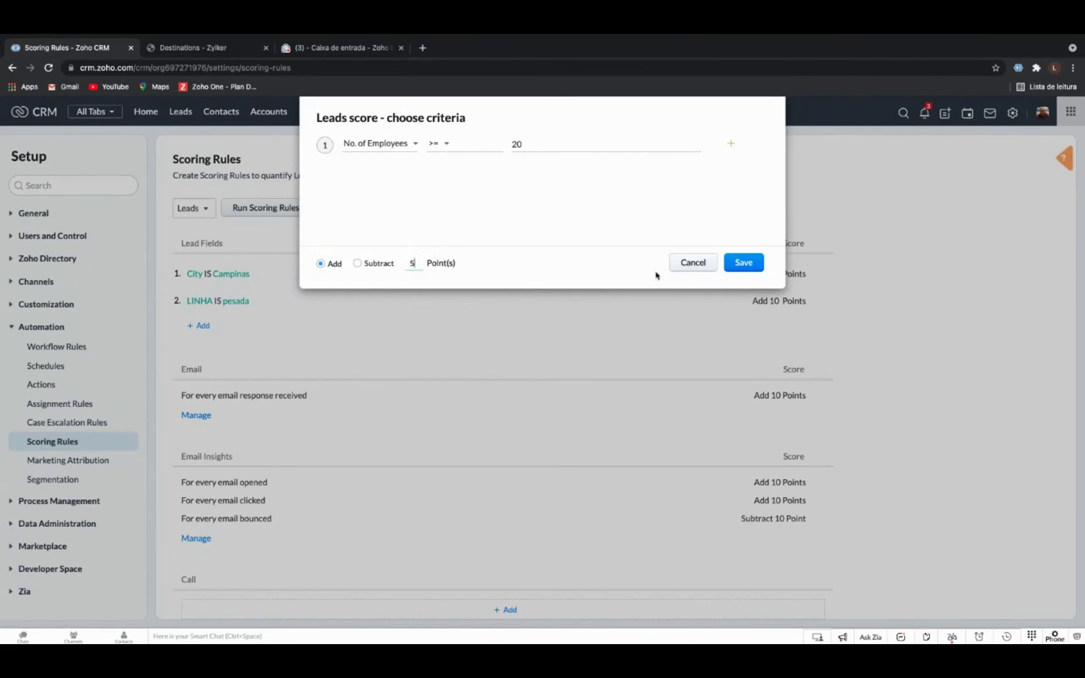
left_click(743, 264)
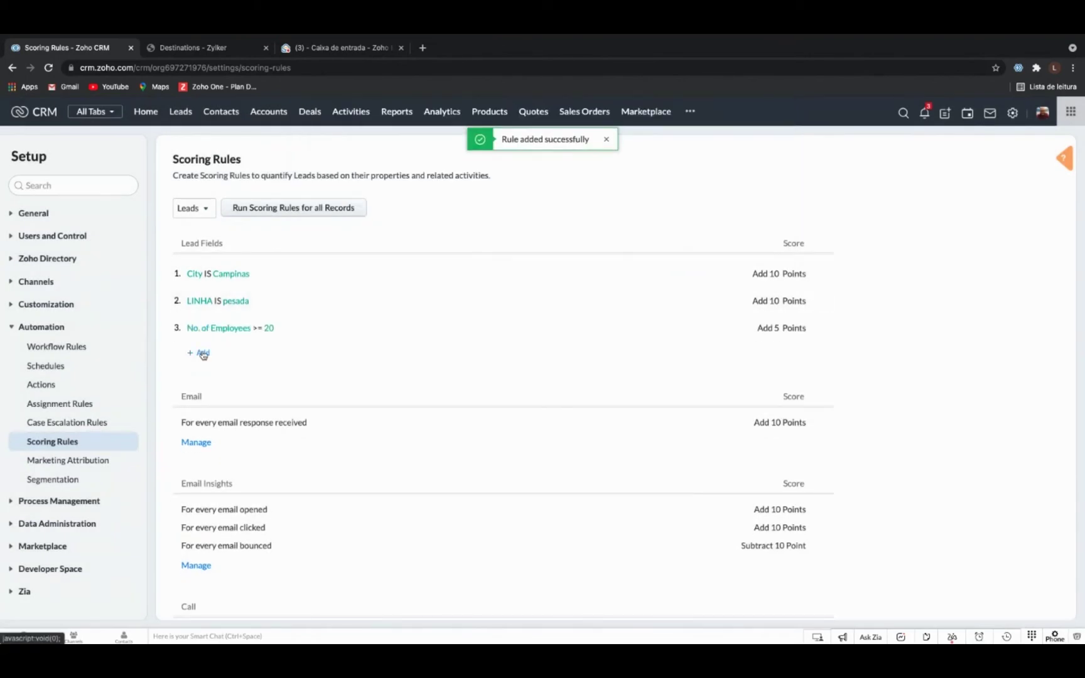
left_click(203, 353)
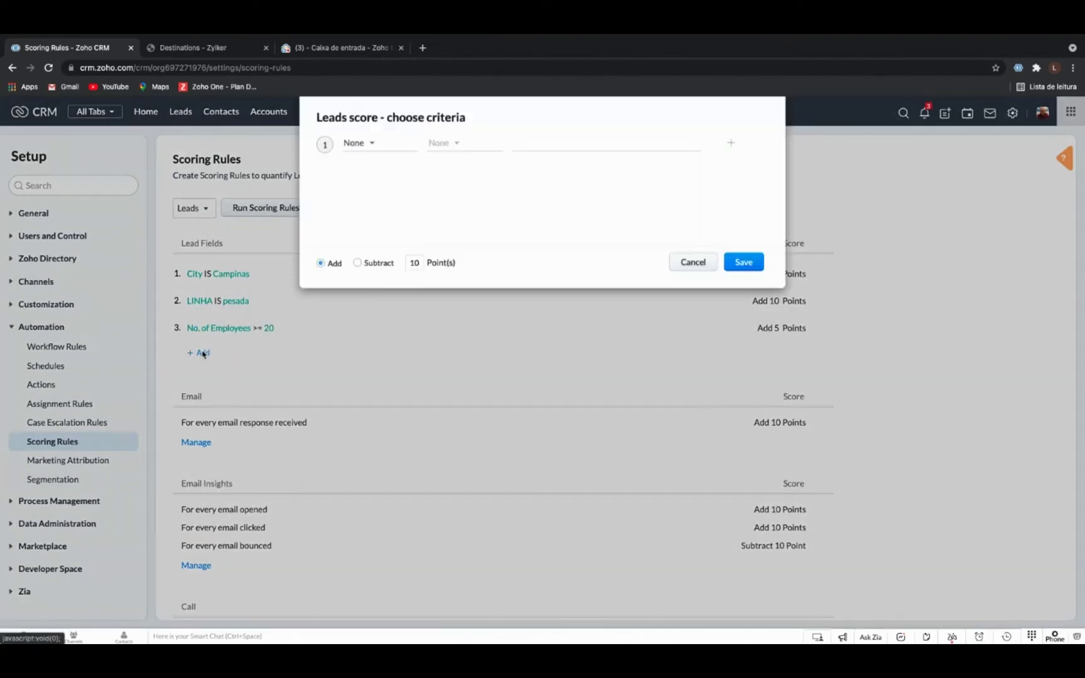
Pick Email Opt Out, keep 'is Selected', switch to Subtract 10 points, and save.
left_click(374, 146)
scroll(398, 217, "down", 10)
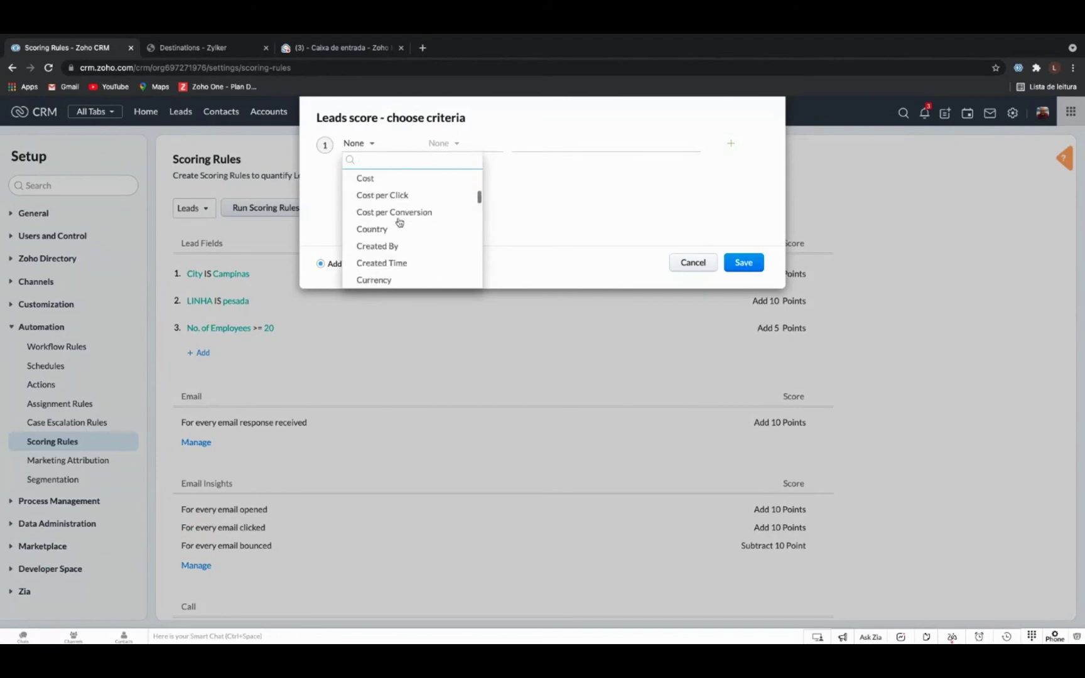
scroll(398, 221, "down", 5)
scroll(399, 221, "up", 6)
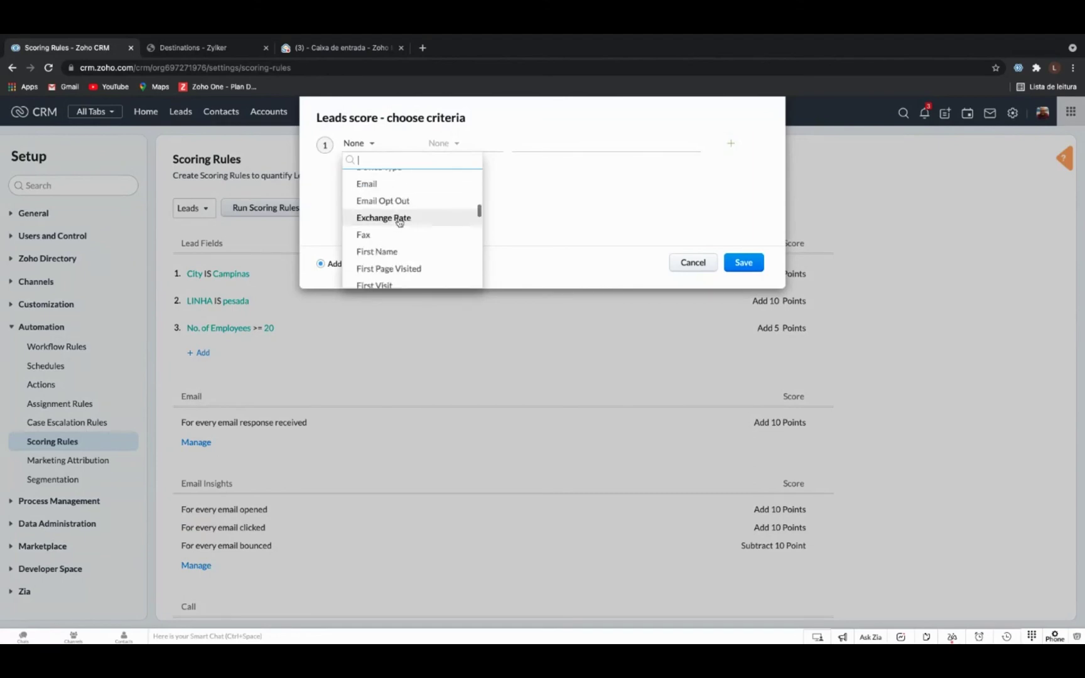
scroll(397, 226, "down", 2)
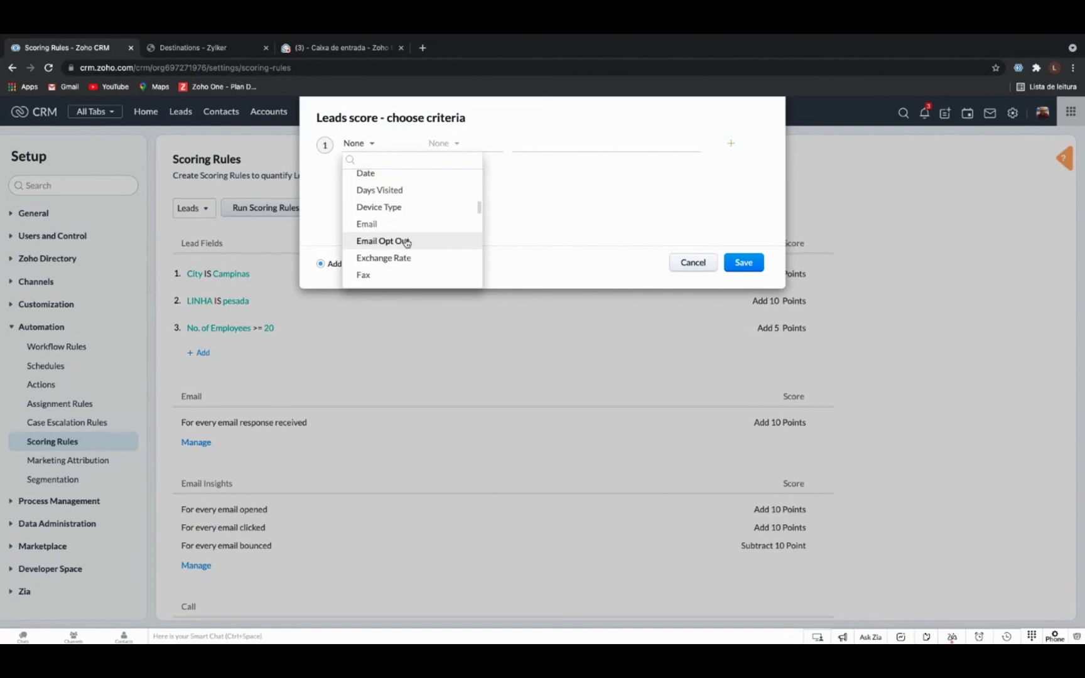
left_click(383, 242)
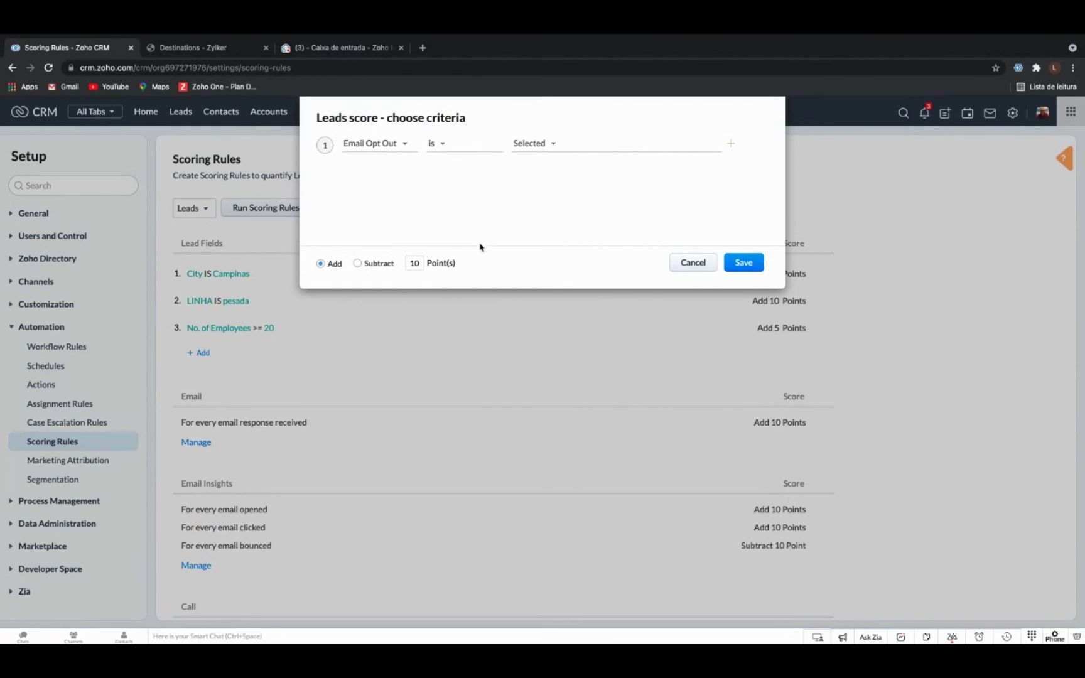
left_click(358, 264)
left_click_drag(421, 263, 406, 263)
left_click(744, 263)
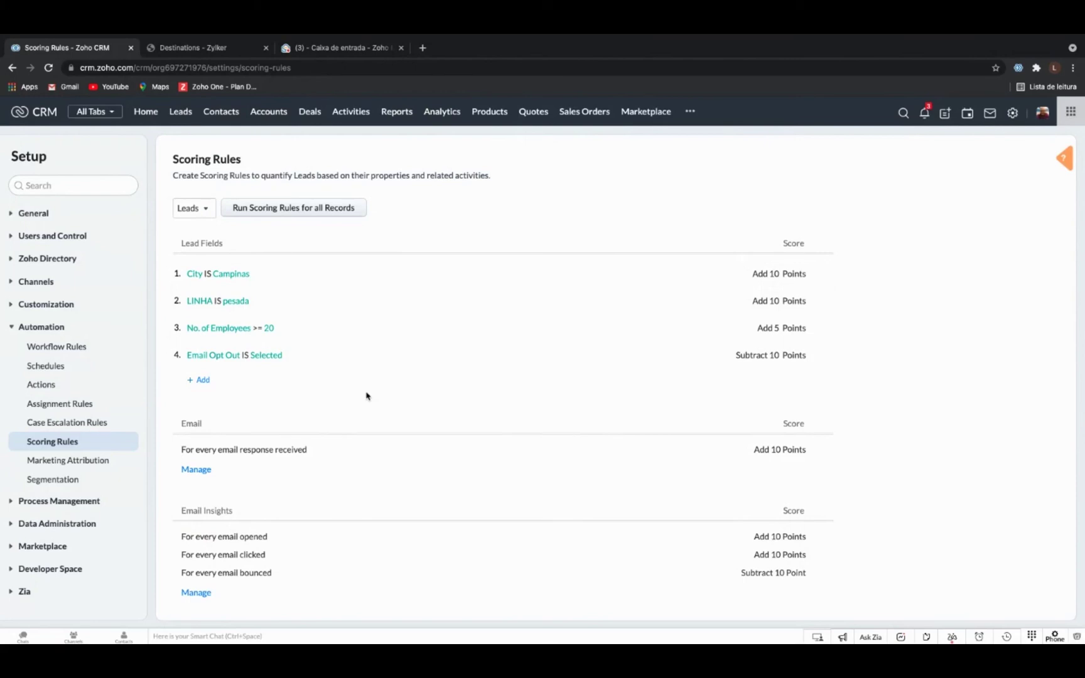
scroll(366, 396, "down", 1)
scroll(367, 396, "down", 6)
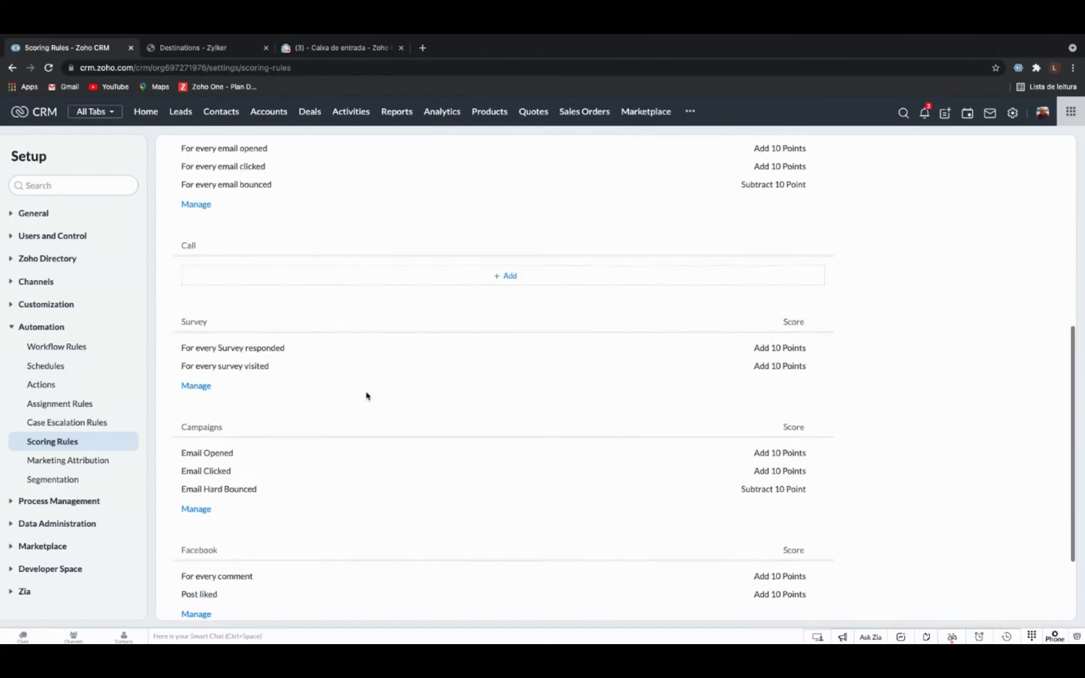
scroll(367, 396, "up", 5)
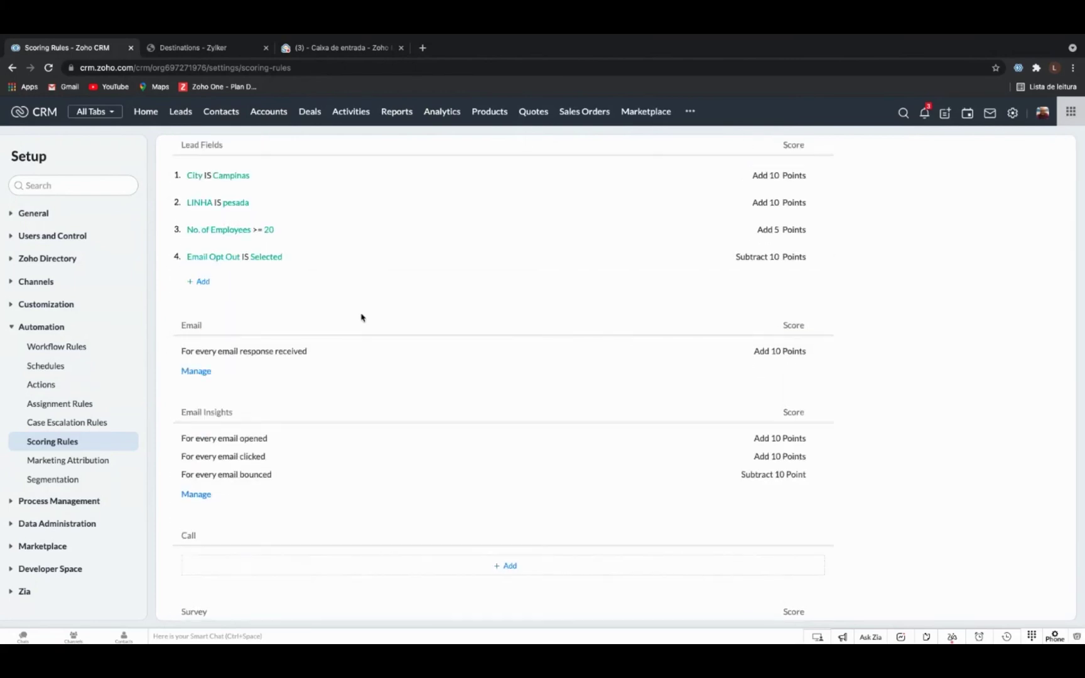
scroll(361, 316, "down", 1)
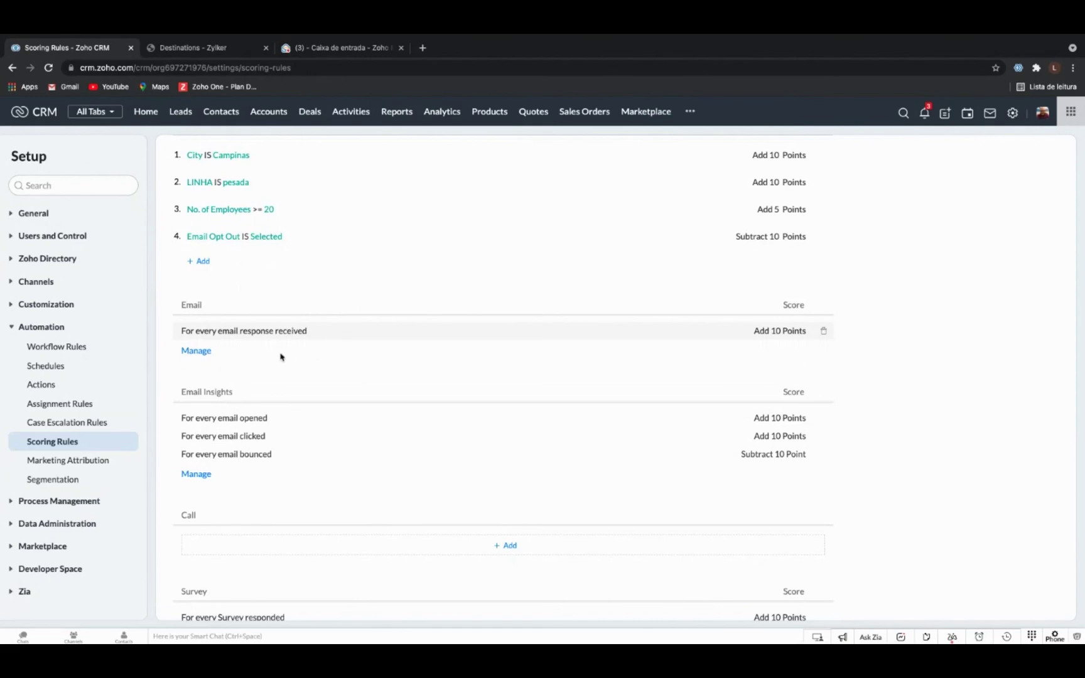
scroll(279, 356, "down", 3)
scroll(281, 291, "up", 1)
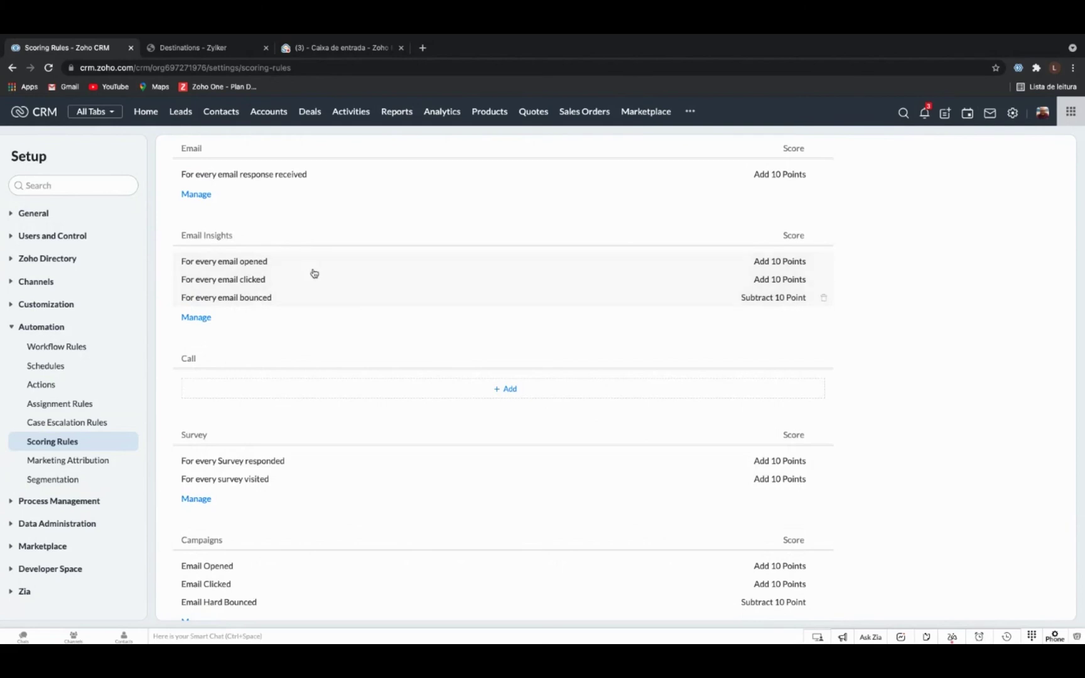
scroll(259, 293, "down", 2)
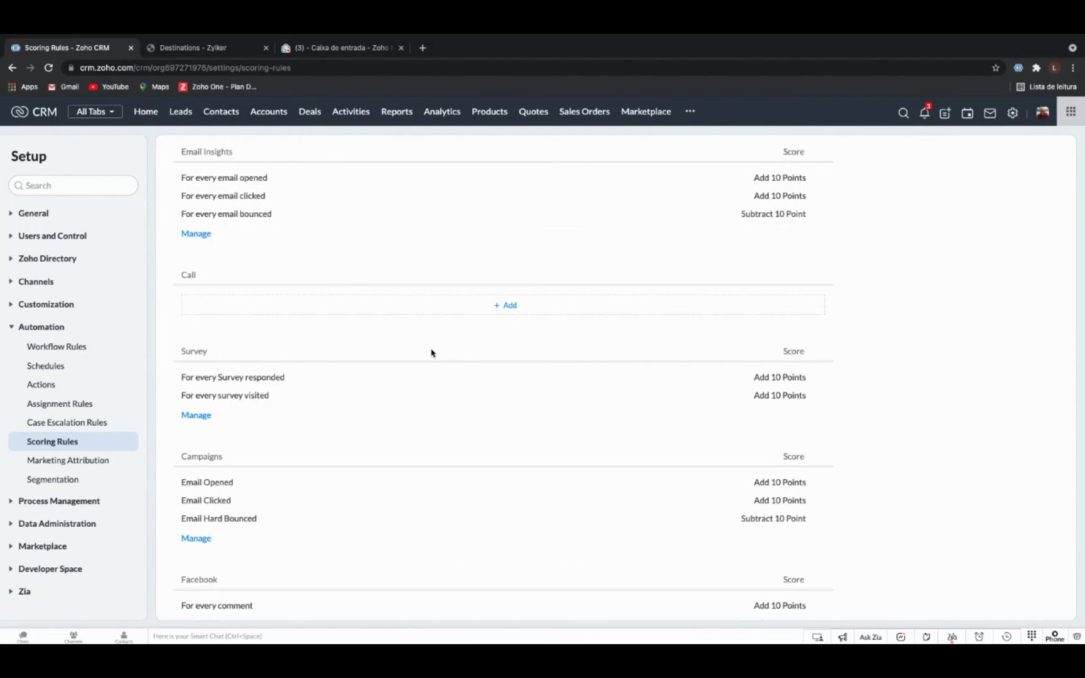
scroll(432, 353, "down", 3)
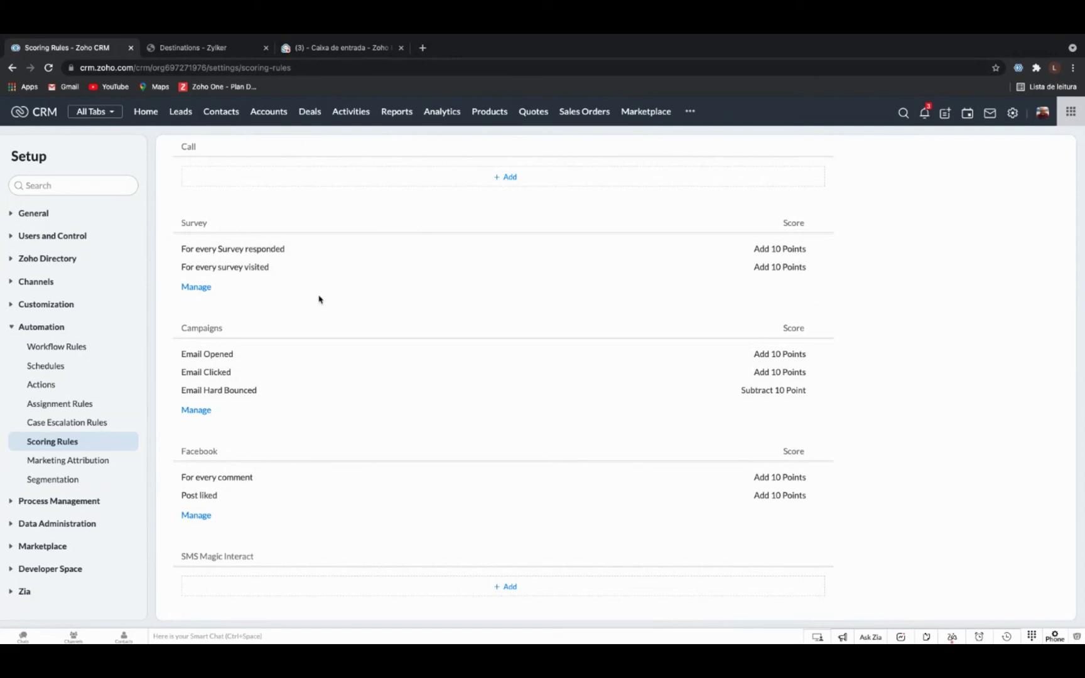
scroll(328, 274, "down", 1)
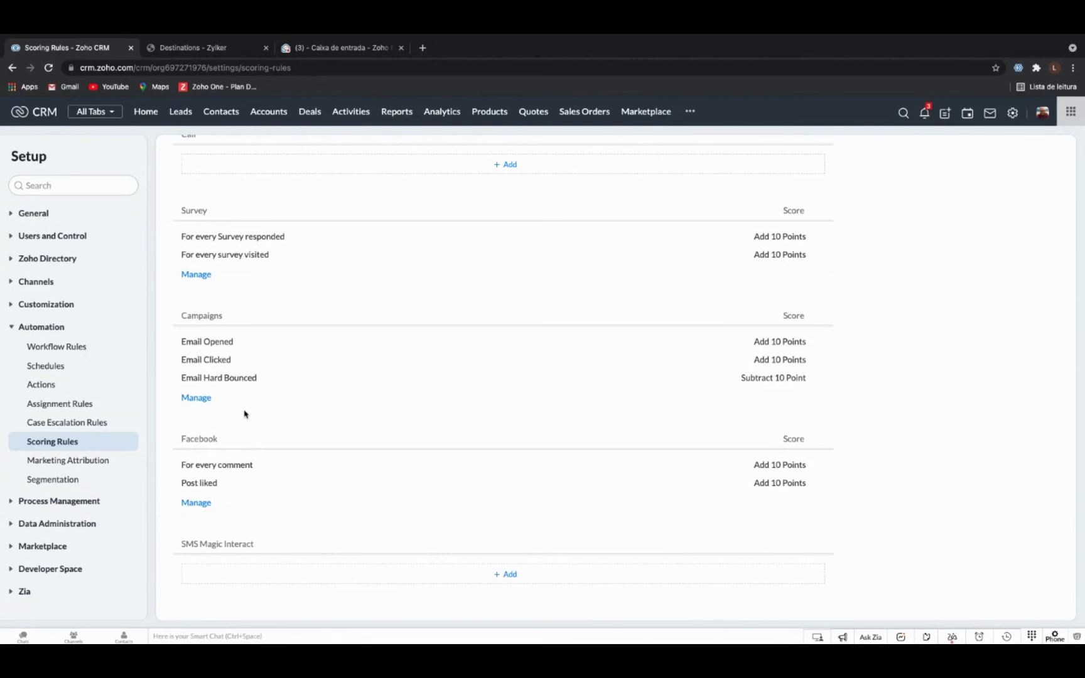
scroll(250, 414, "down", 1)
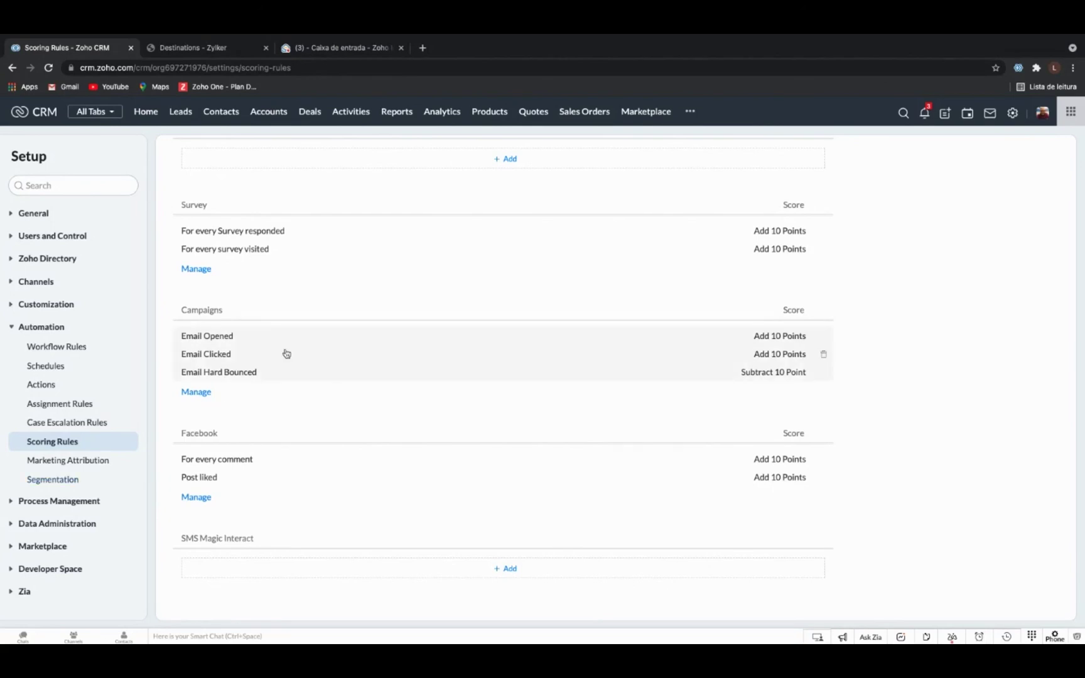
scroll(286, 354, "up", 10)
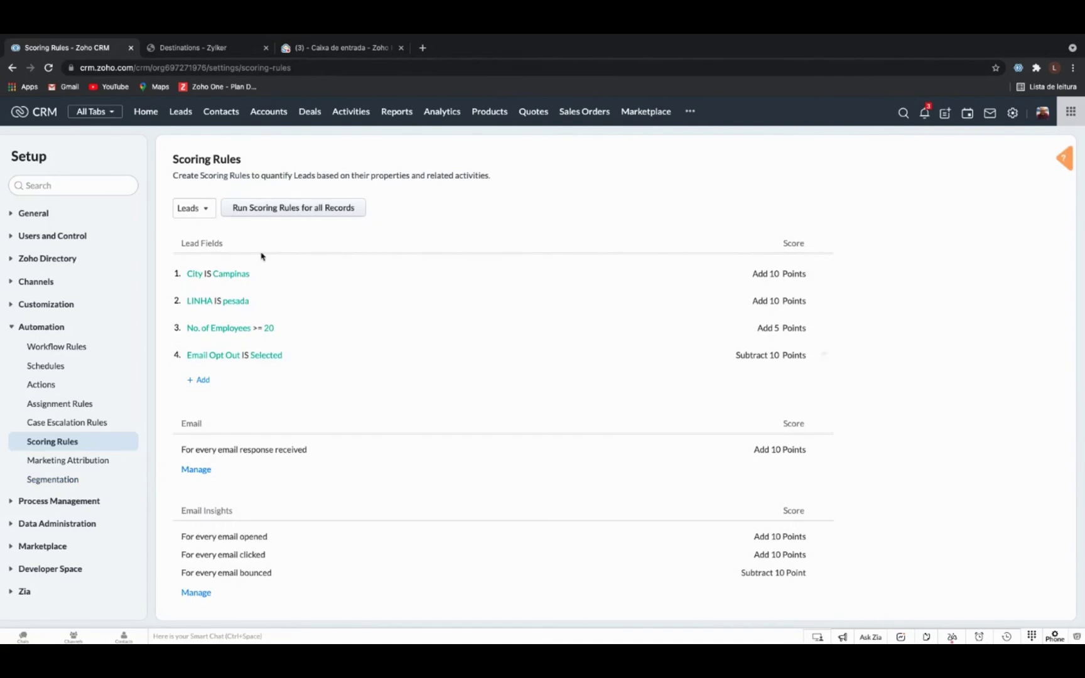
Check which modules scoring rules can cover, then go to the CRM Home page.
left_click(204, 212)
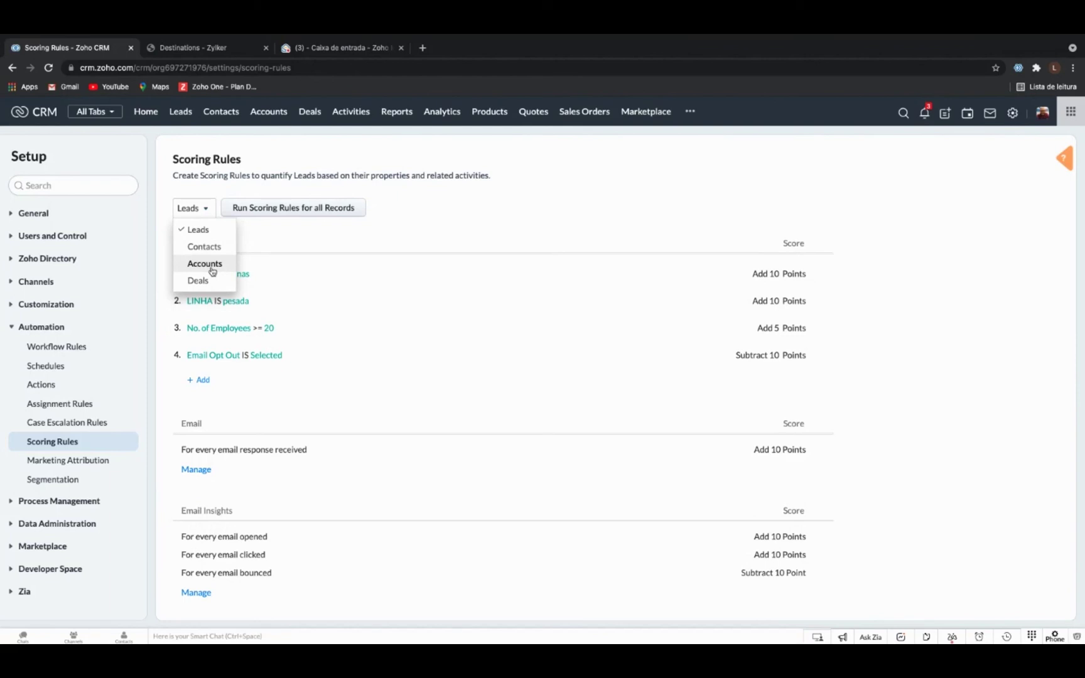
left_click(146, 112)
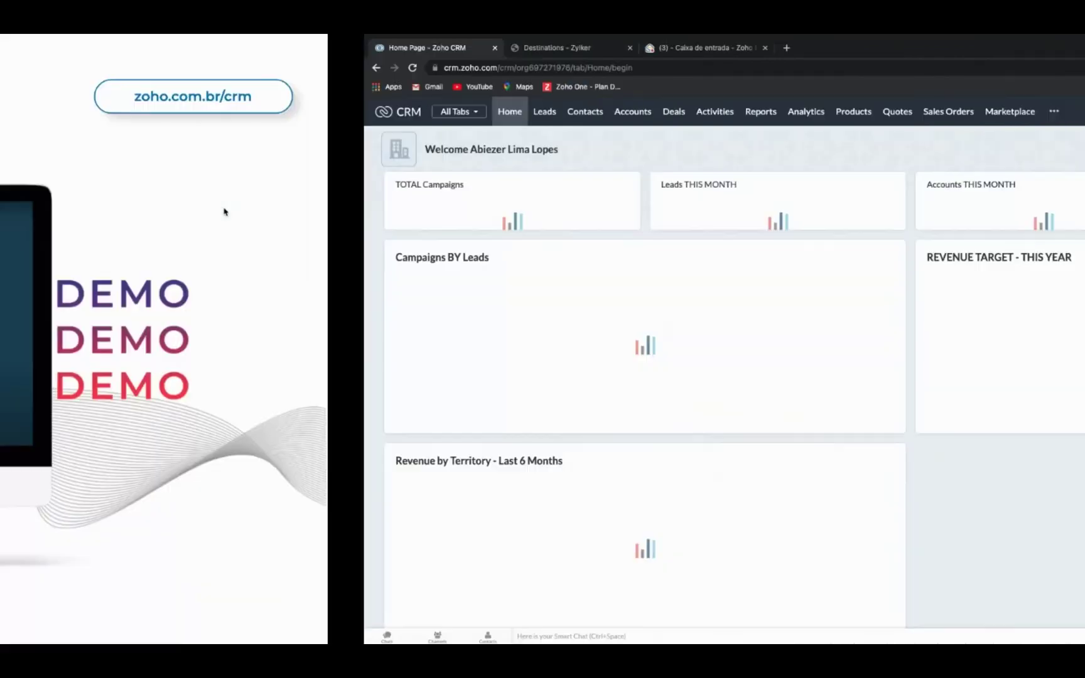